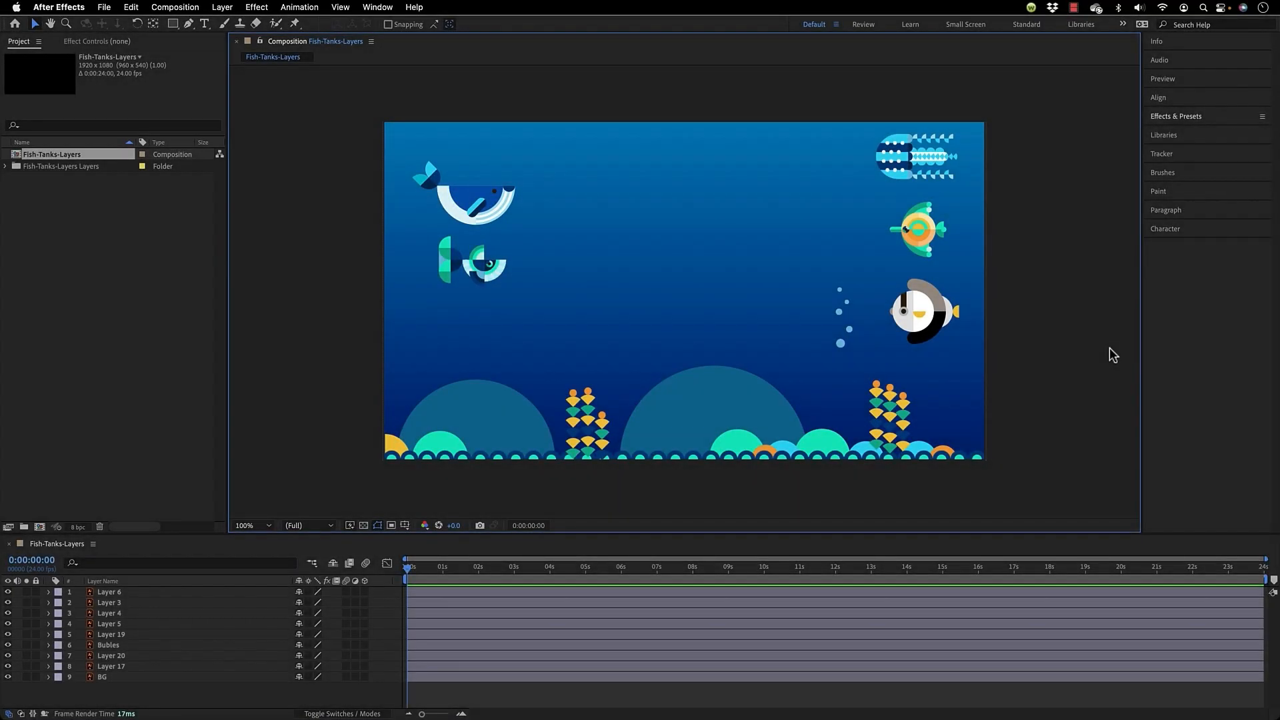
Move the whale layer outside the frame past its left edge and set a Position keyframe at 0 s.
left_click(492, 222)
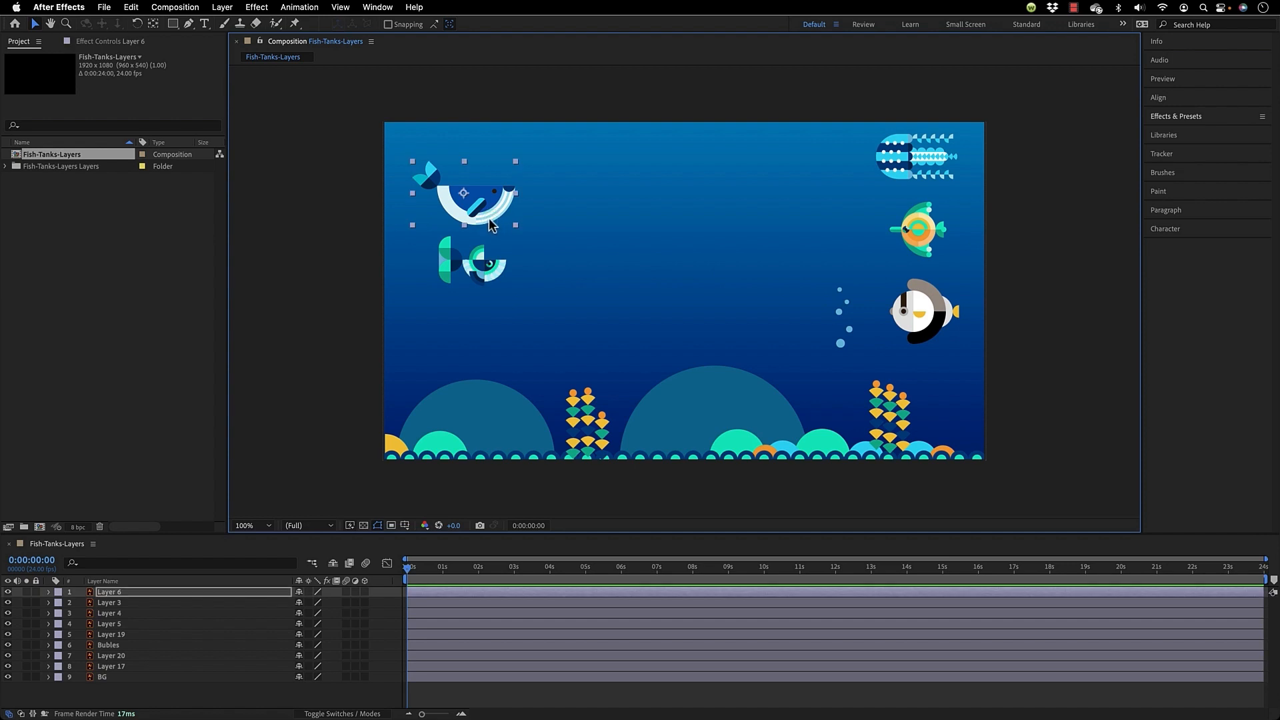
left_click_drag(482, 215, 312, 198)
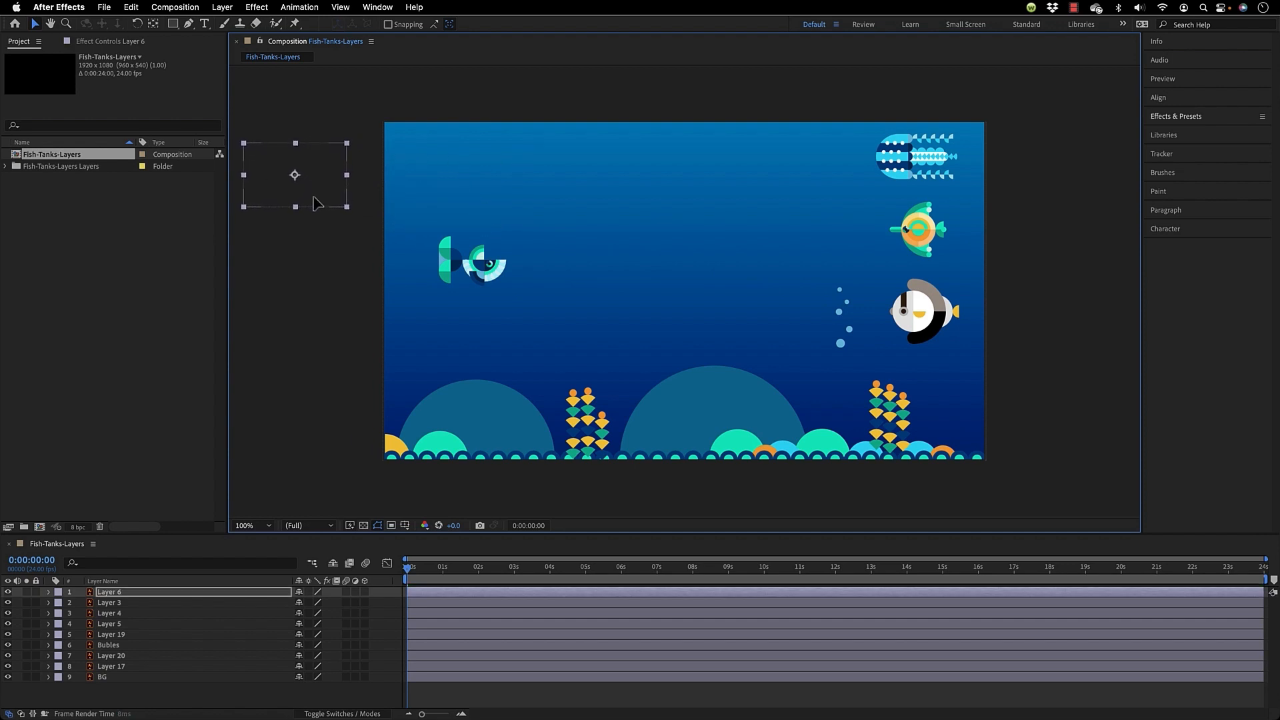
key("p")
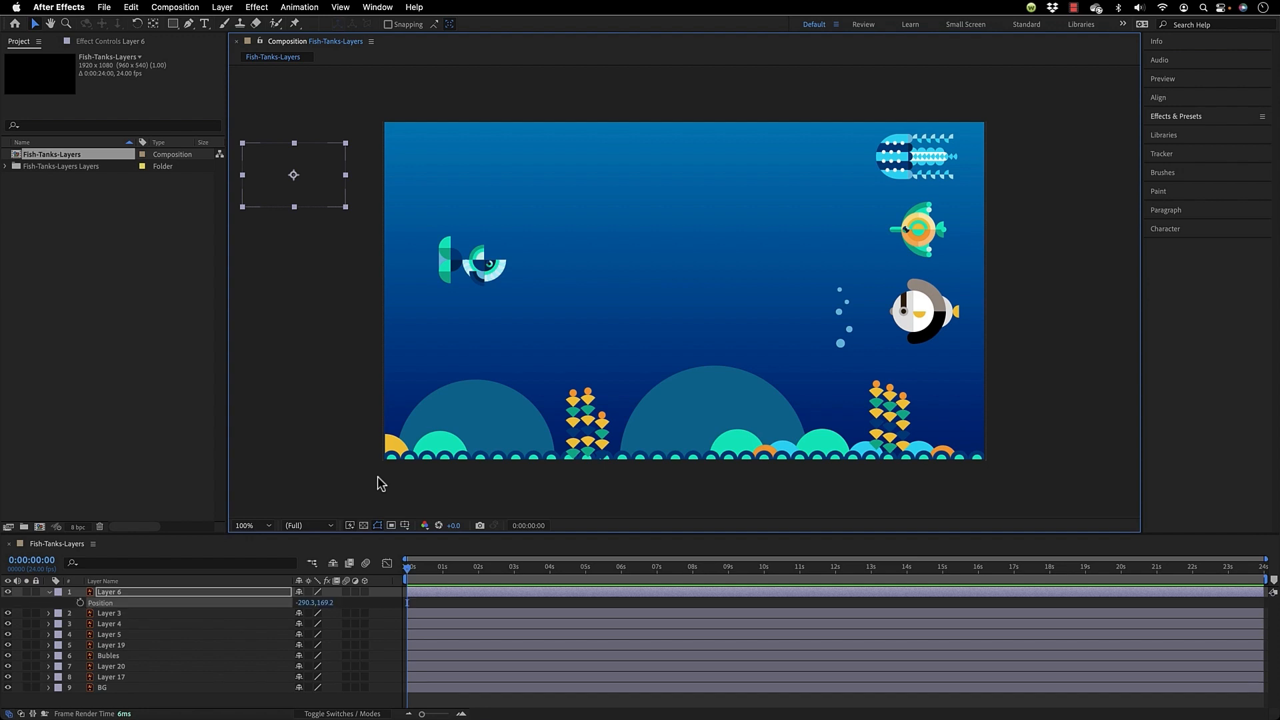
left_click(80, 604)
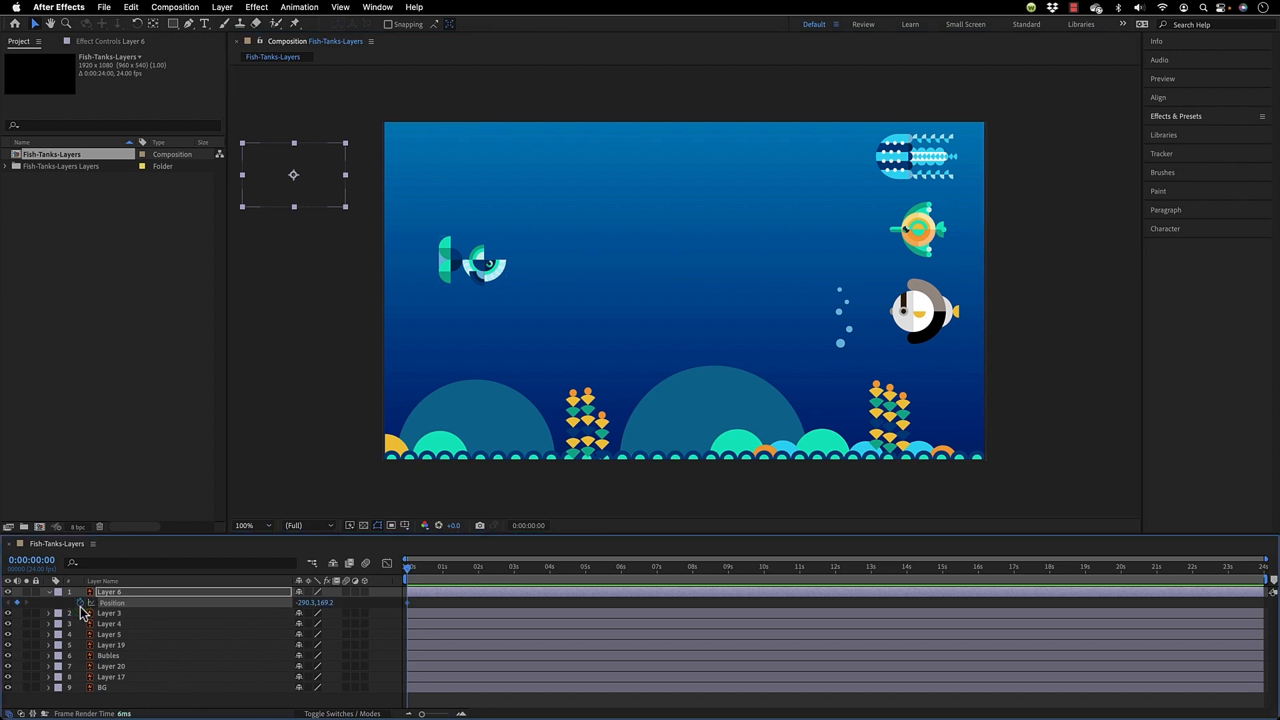
At 6 s, move the whale past the frame's right edge and bend both path handles to form an S-shaped motion path.
left_click_drag(611, 570, 620, 573)
left_click_drag(271, 174, 1058, 208)
left_click_drag(950, 204, 765, 410)
left_click(426, 182)
left_click_drag(426, 181, 666, 145)
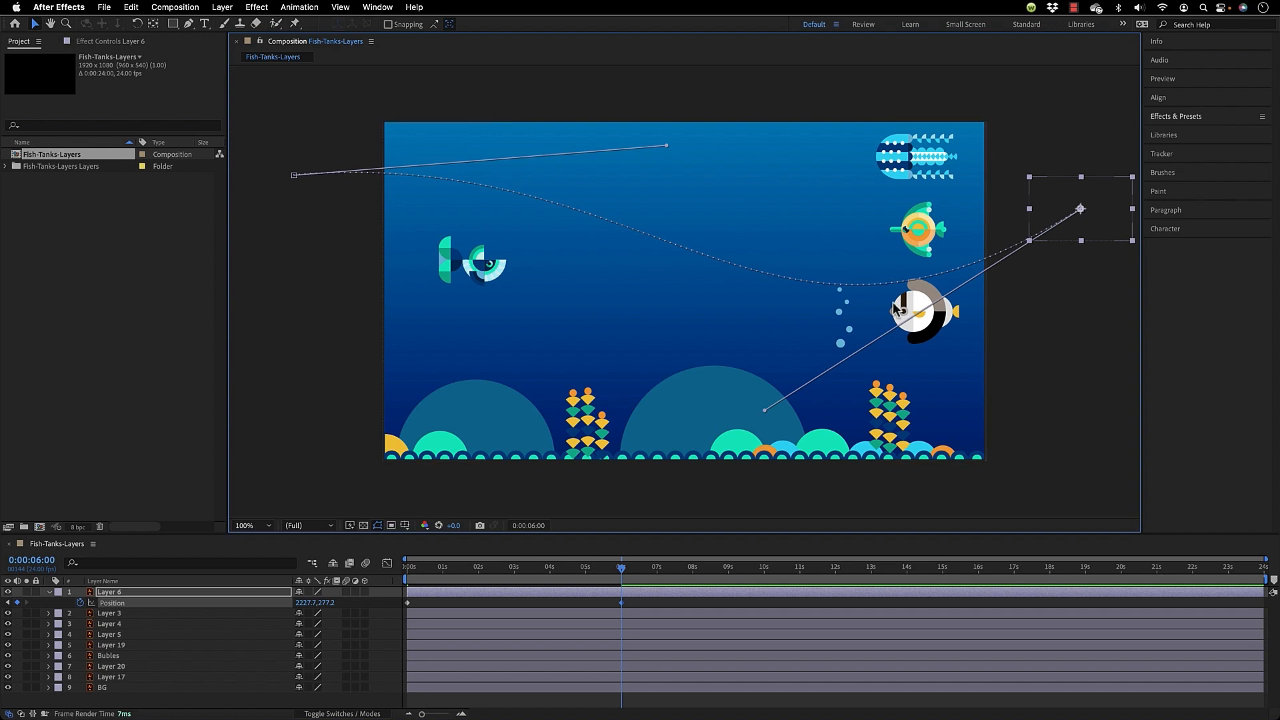
Inspect the Default Spatial Interpolation to Linear option in the General preferences and cancel the dialog.
left_click(67, 8)
mouse_move(80, 46)
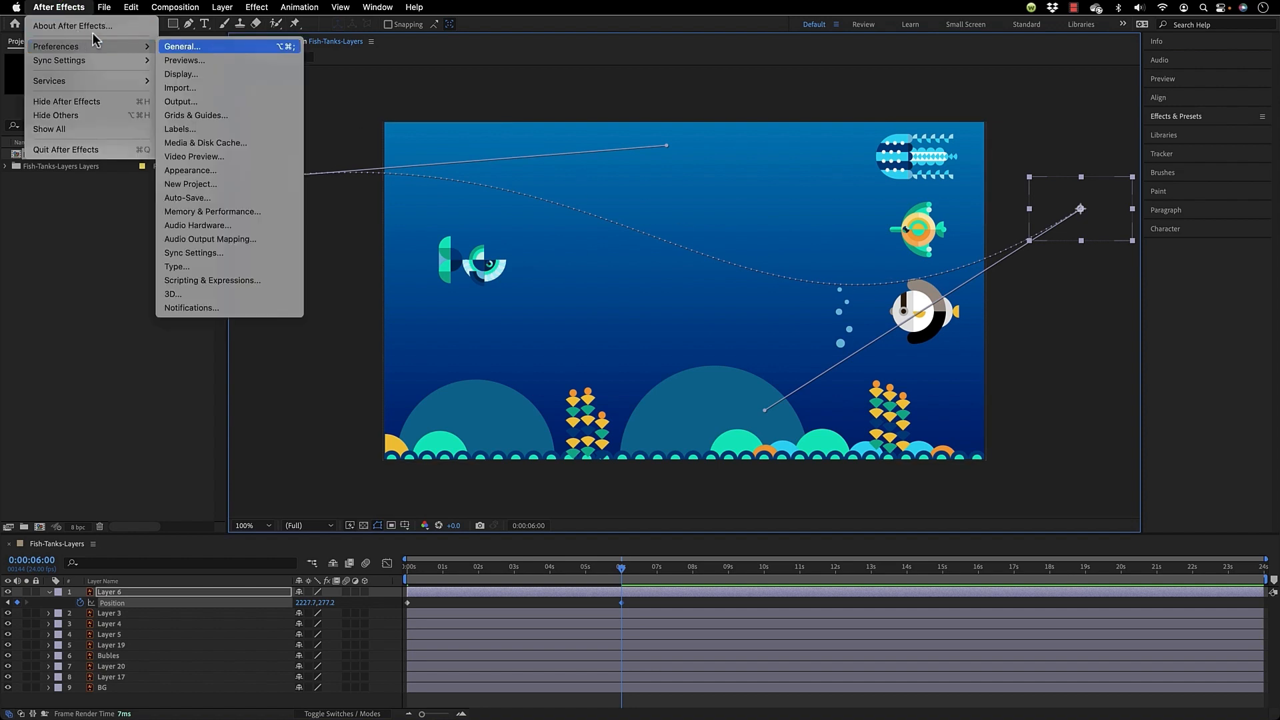
left_click(177, 44)
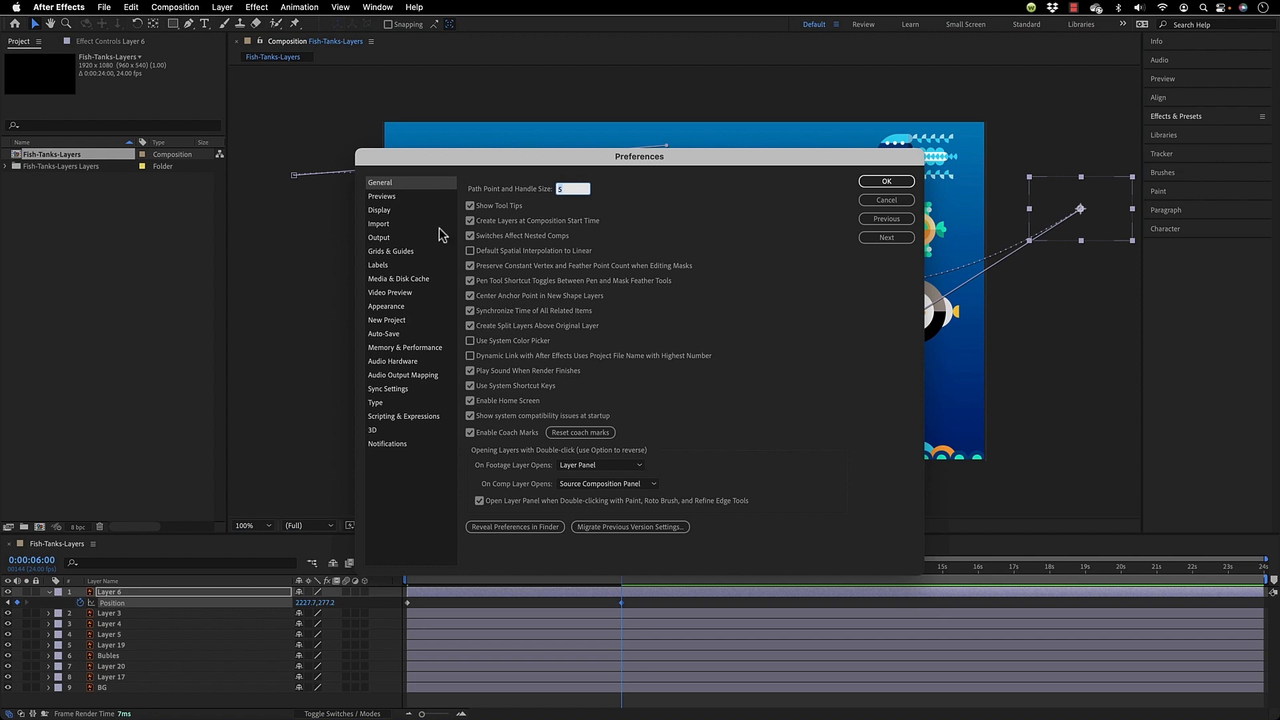
left_click(470, 251)
left_click(471, 252)
left_click(886, 198)
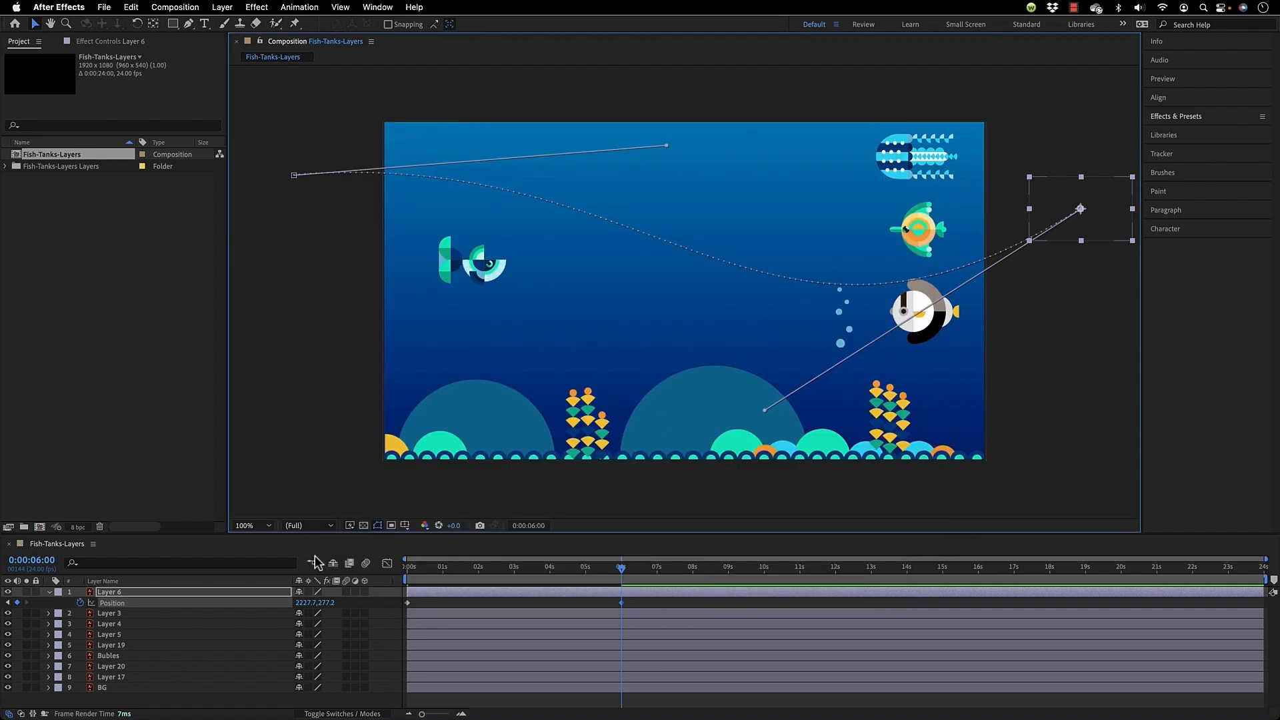
Inspect the spatial interpolation options for the whale's Position keyframes in the Keyframe Interpolation dialog and cancel it.
left_click(203, 602)
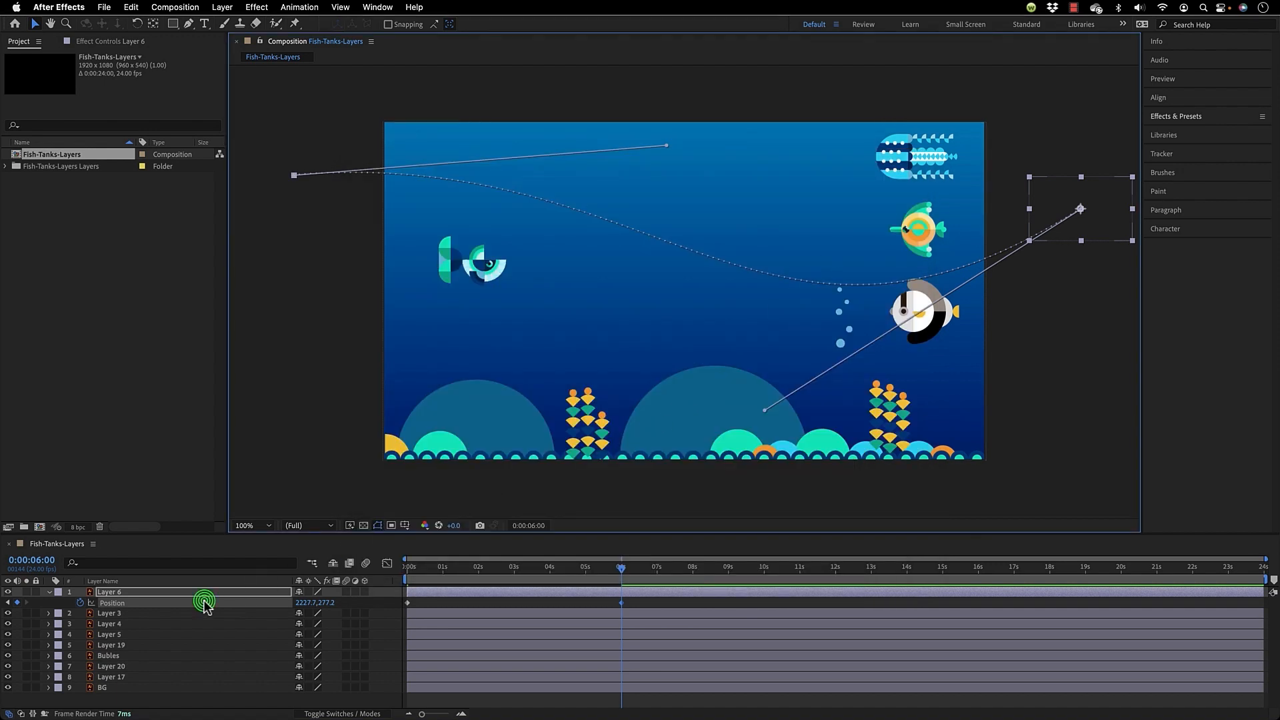
right_click(621, 603)
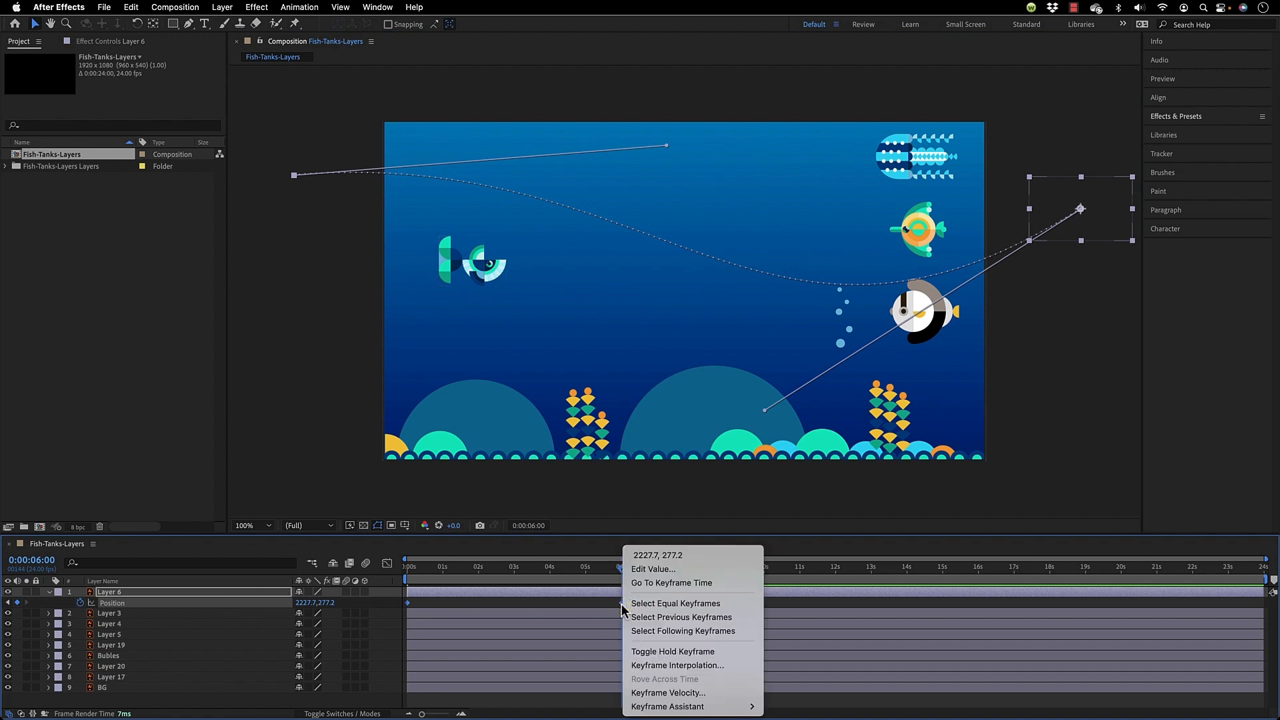
left_click(683, 667)
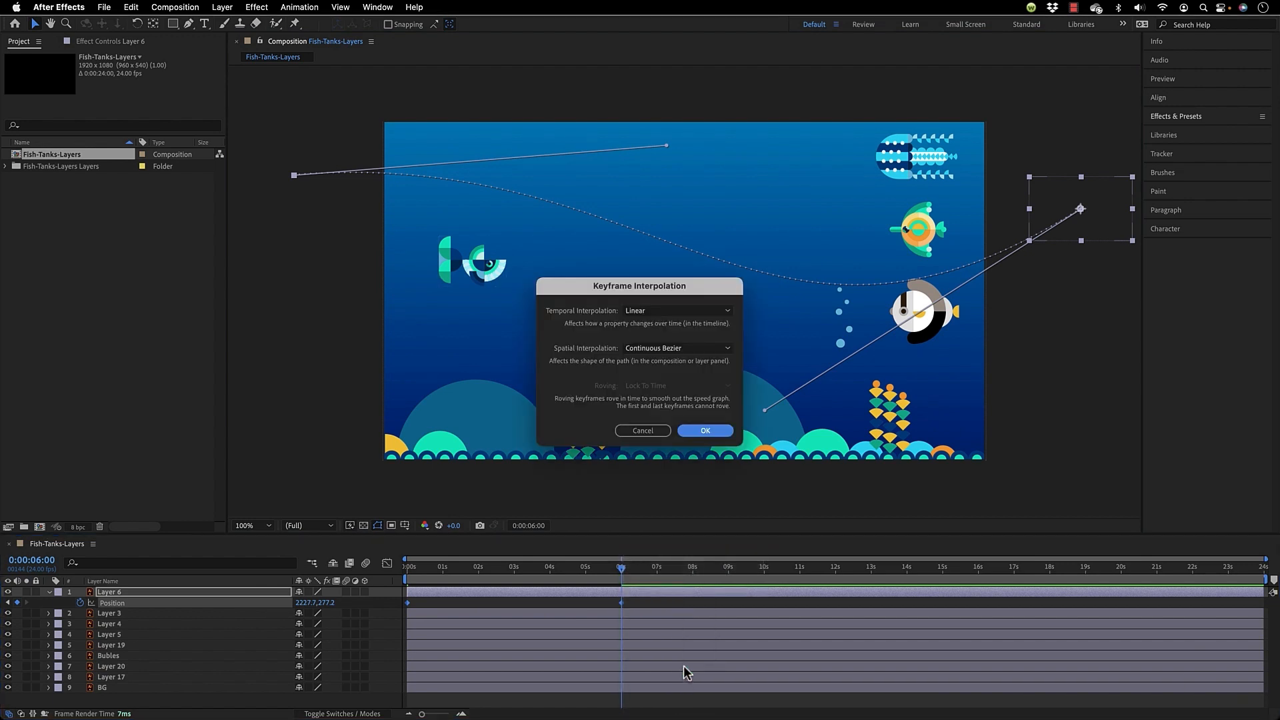
left_click(663, 348)
left_click(594, 357)
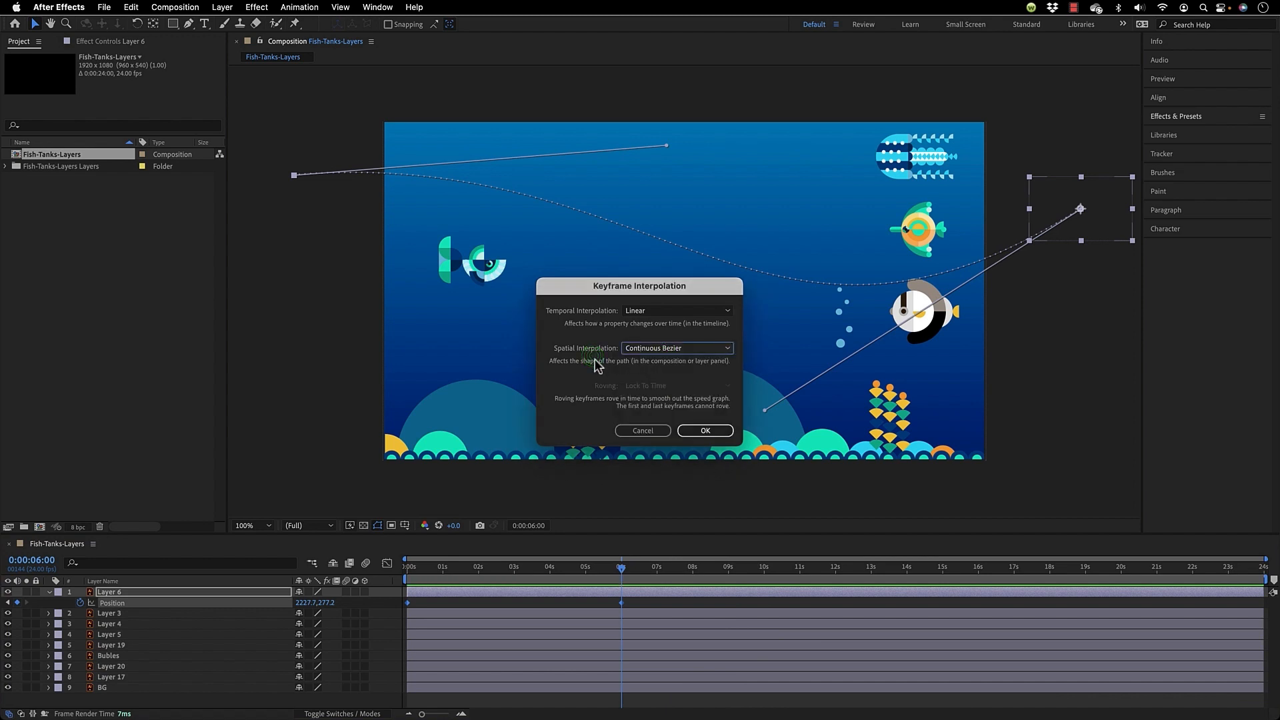
left_click(644, 429)
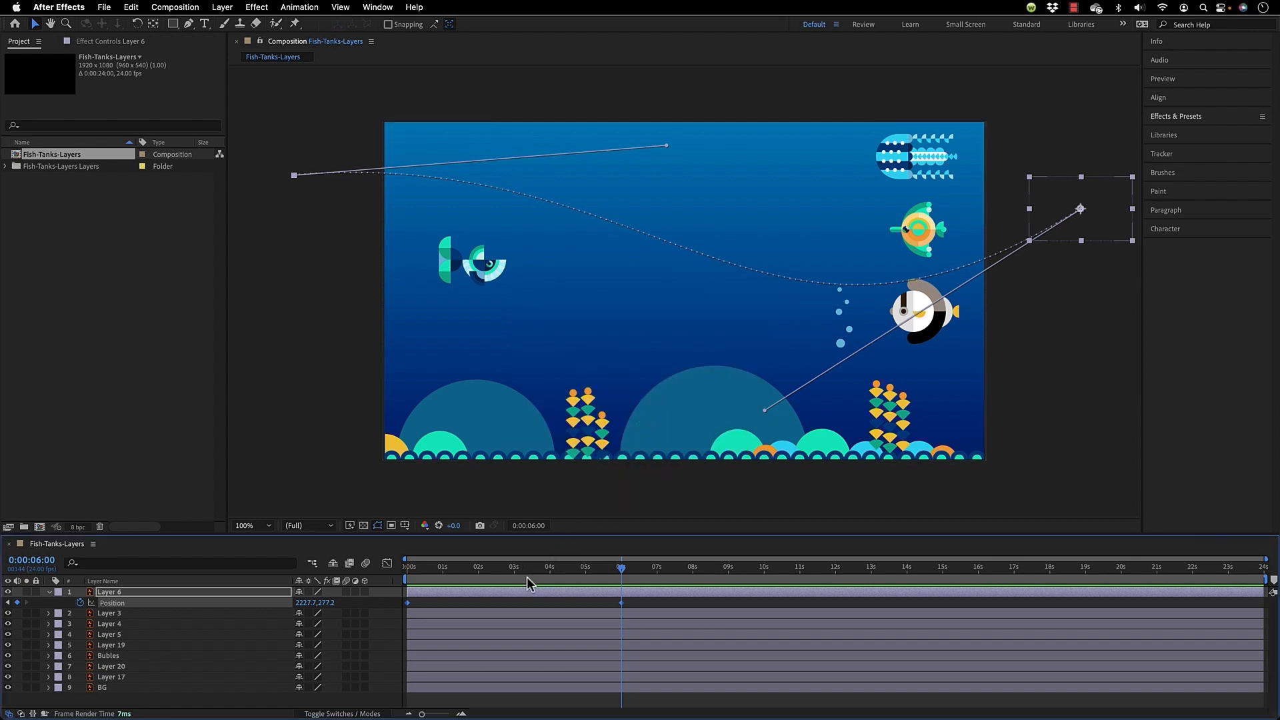
At 0:00:02:20, move the whale to about 915, 486 and tilt the new keyframe's path handle upward to add another wave.
left_click_drag(527, 578, 510, 576)
left_click_drag(654, 240, 678, 276)
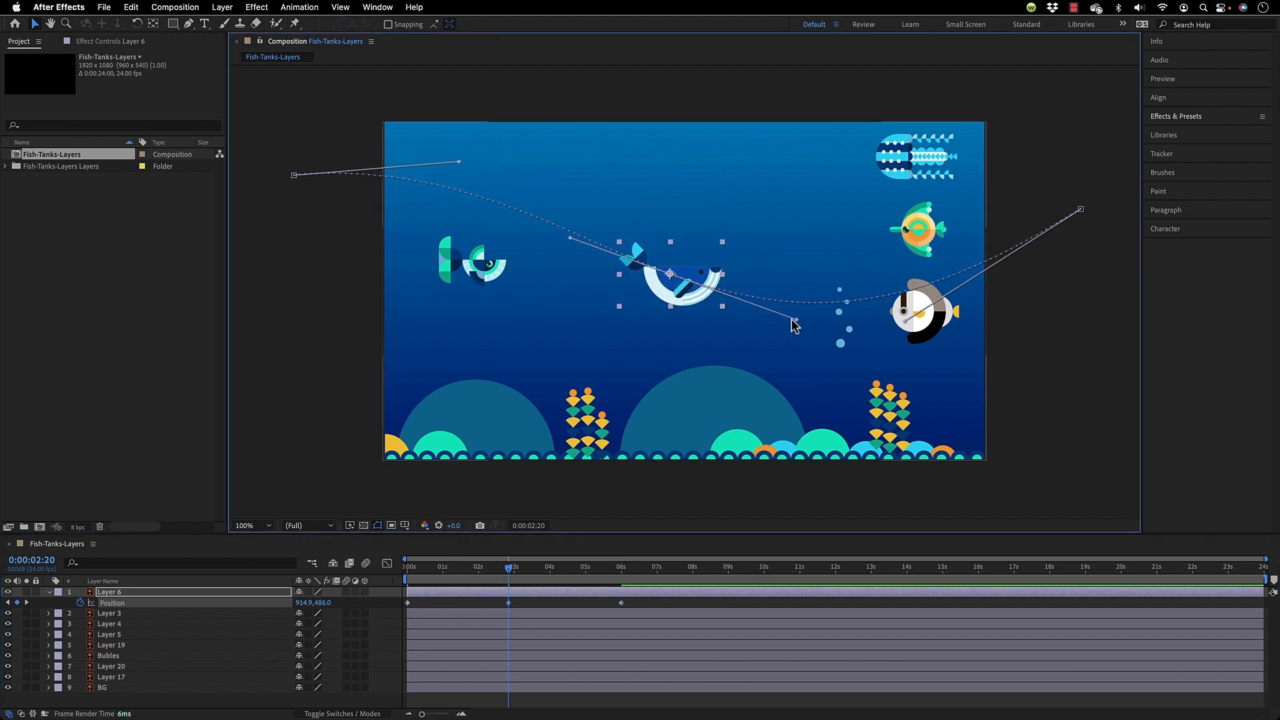
left_click_drag(793, 320, 806, 161)
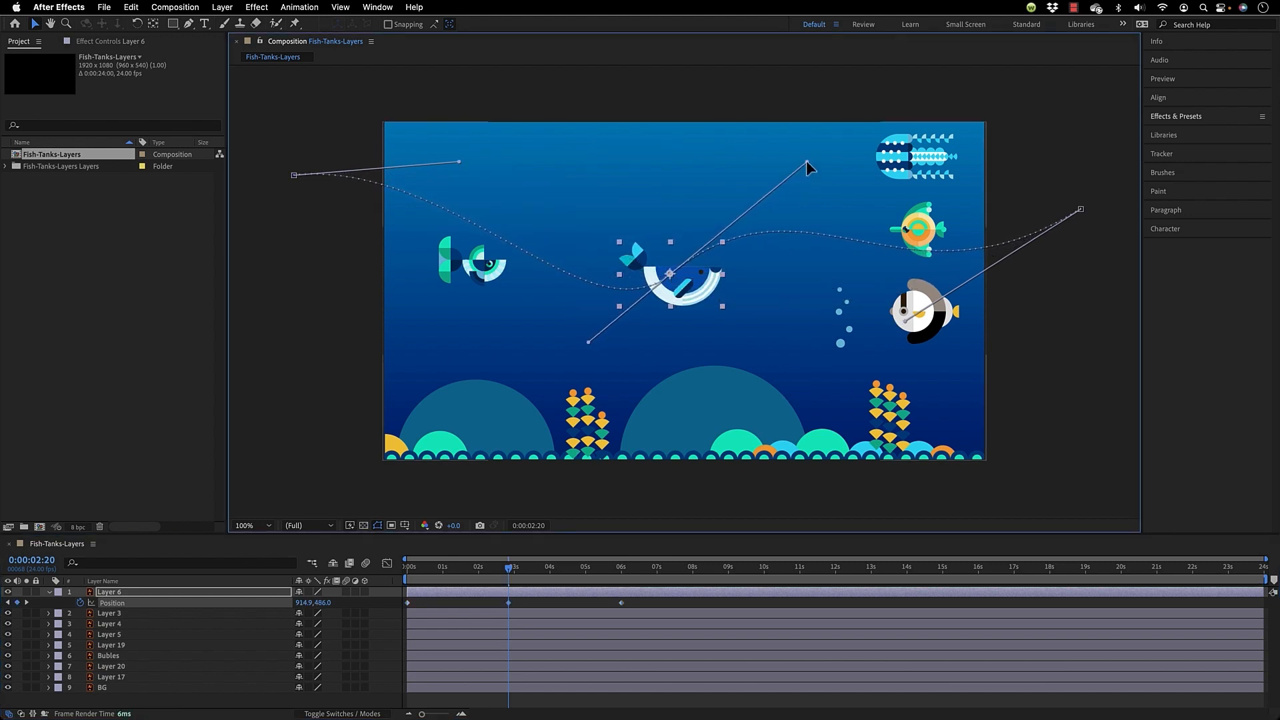
Set the whale layer's Auto-Orientation to Orient Along Path and scrub through the motion to check it.
left_click_drag(510, 568, 478, 602)
right_click(129, 594)
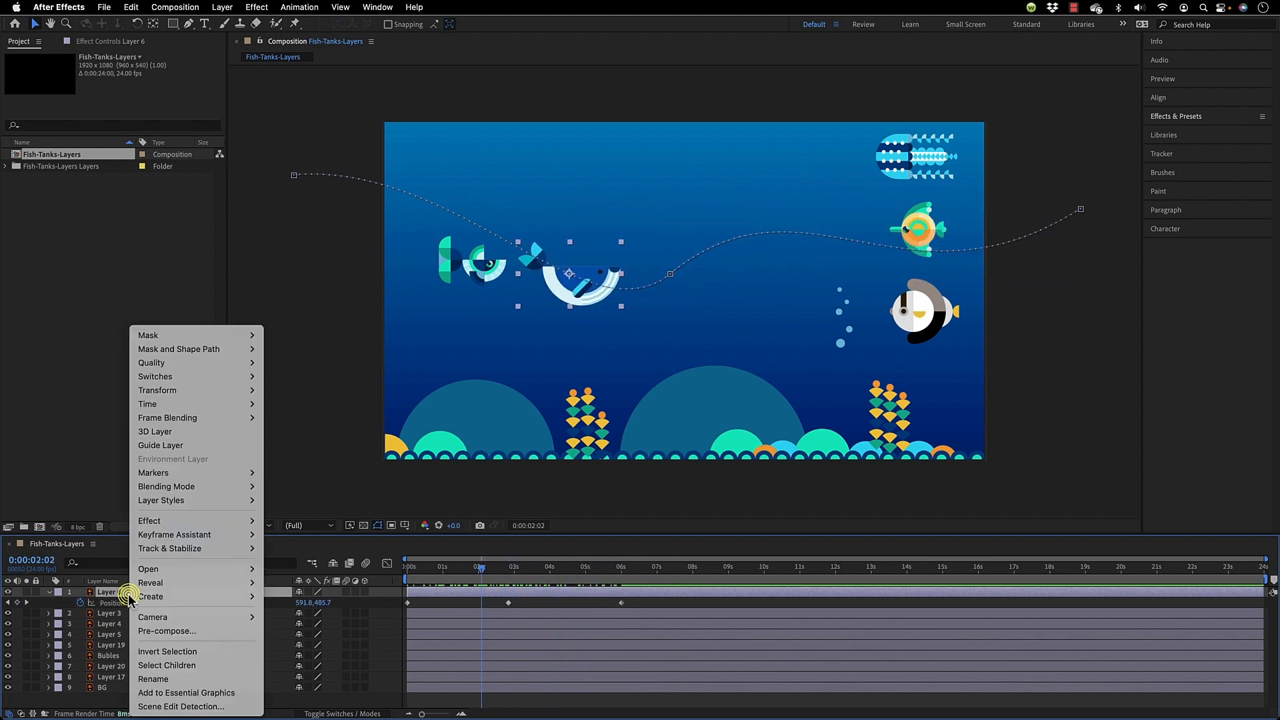
mouse_move(202, 394)
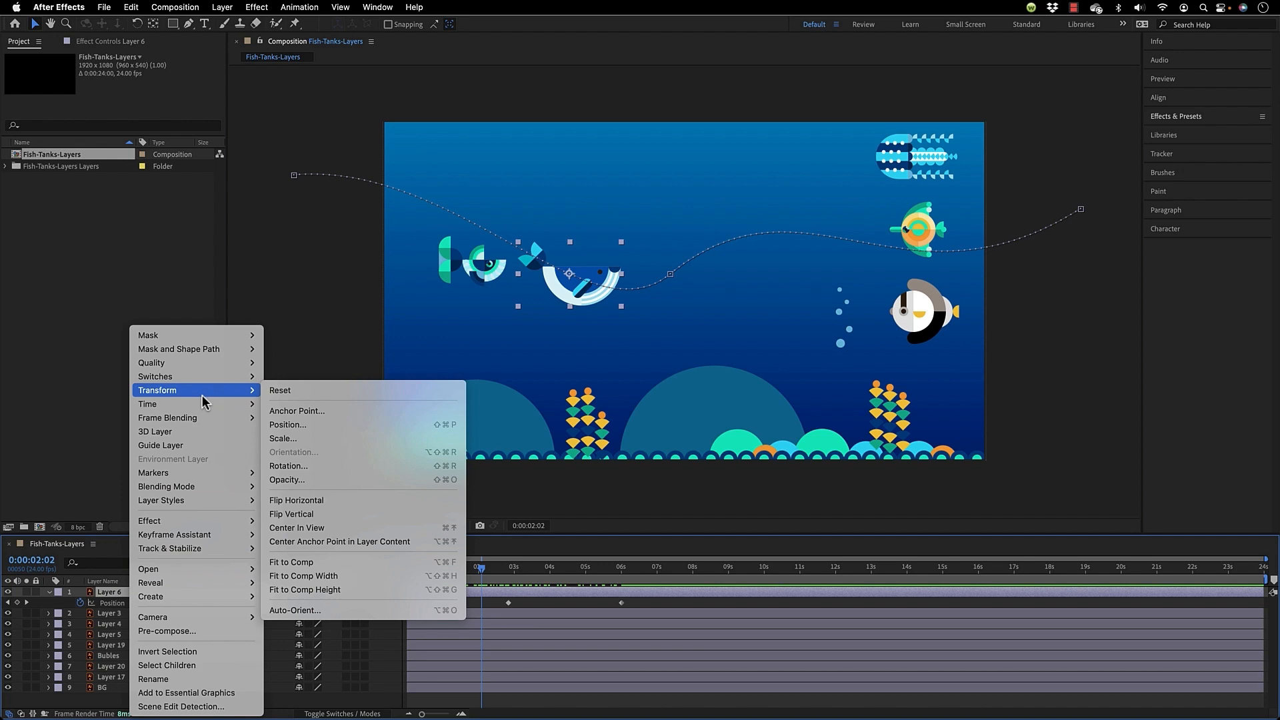
left_click(342, 610)
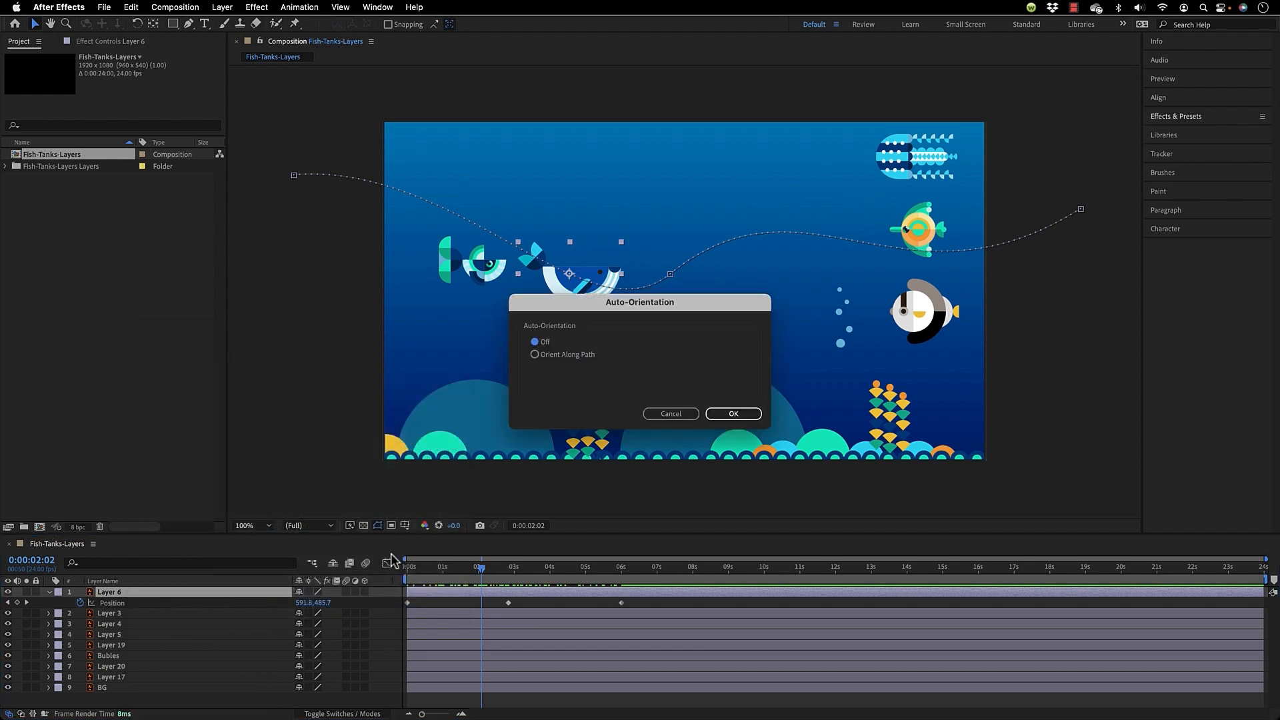
left_click(565, 355)
left_click(733, 413)
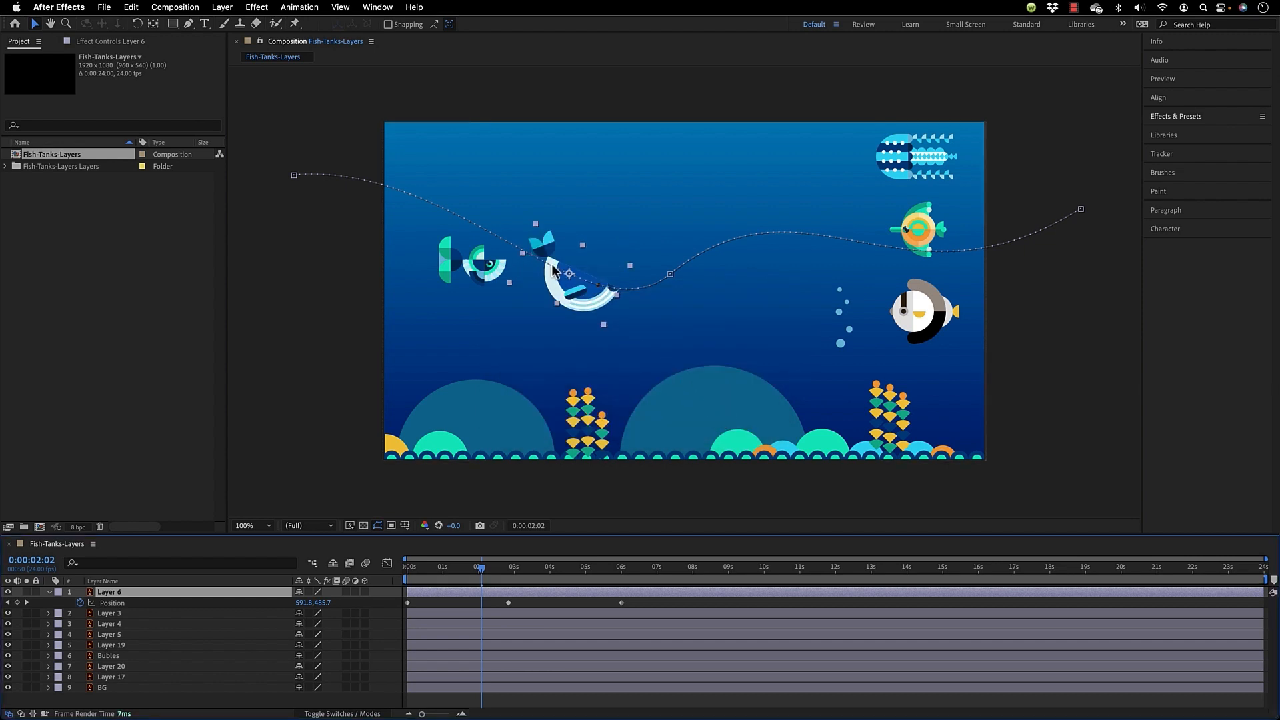
left_click_drag(481, 568, 644, 596)
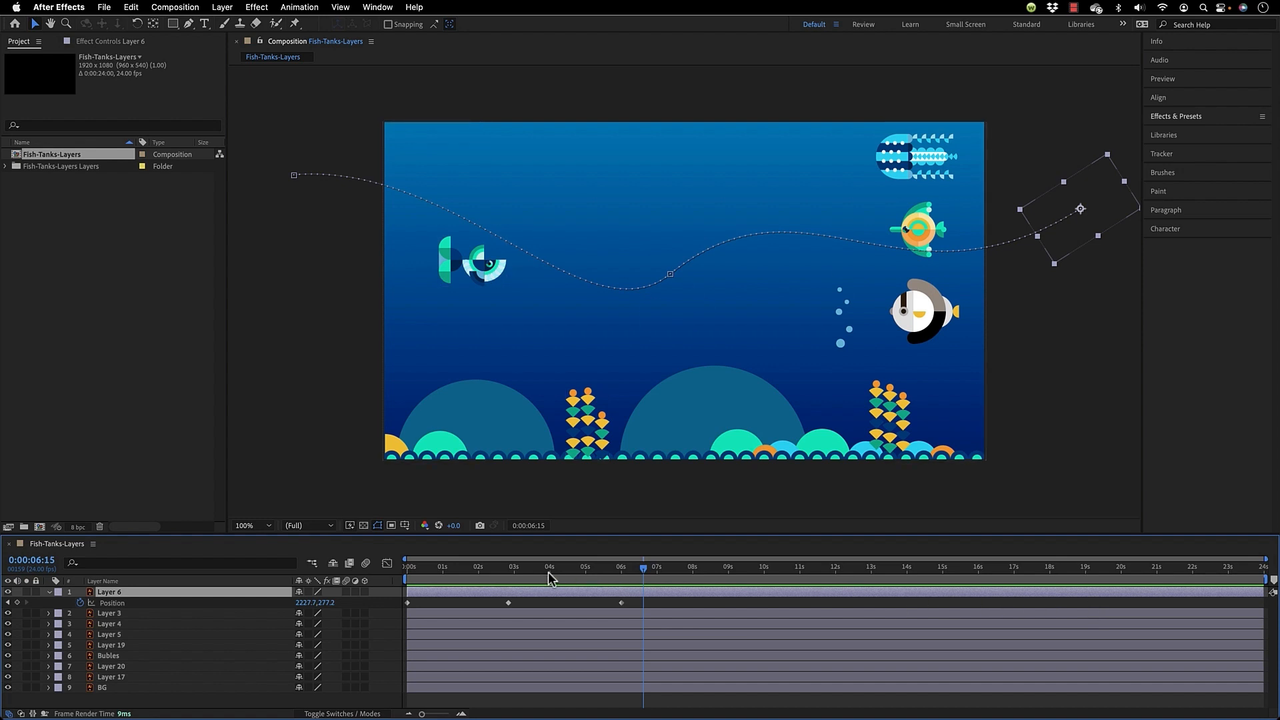
Add a loopOut() expression to the whale's Position and scrub past the last keyframe to check the loop.
left_click_drag(548, 572, 372, 575)
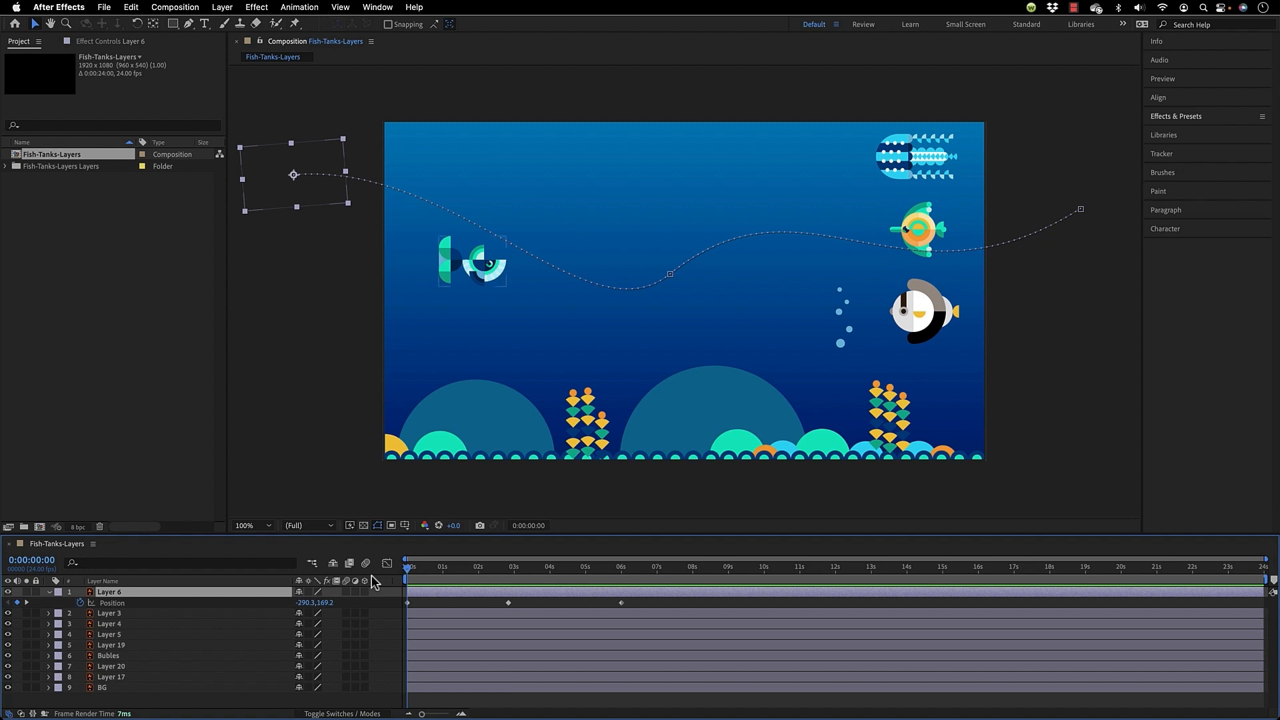
left_click(82, 603, "alt")
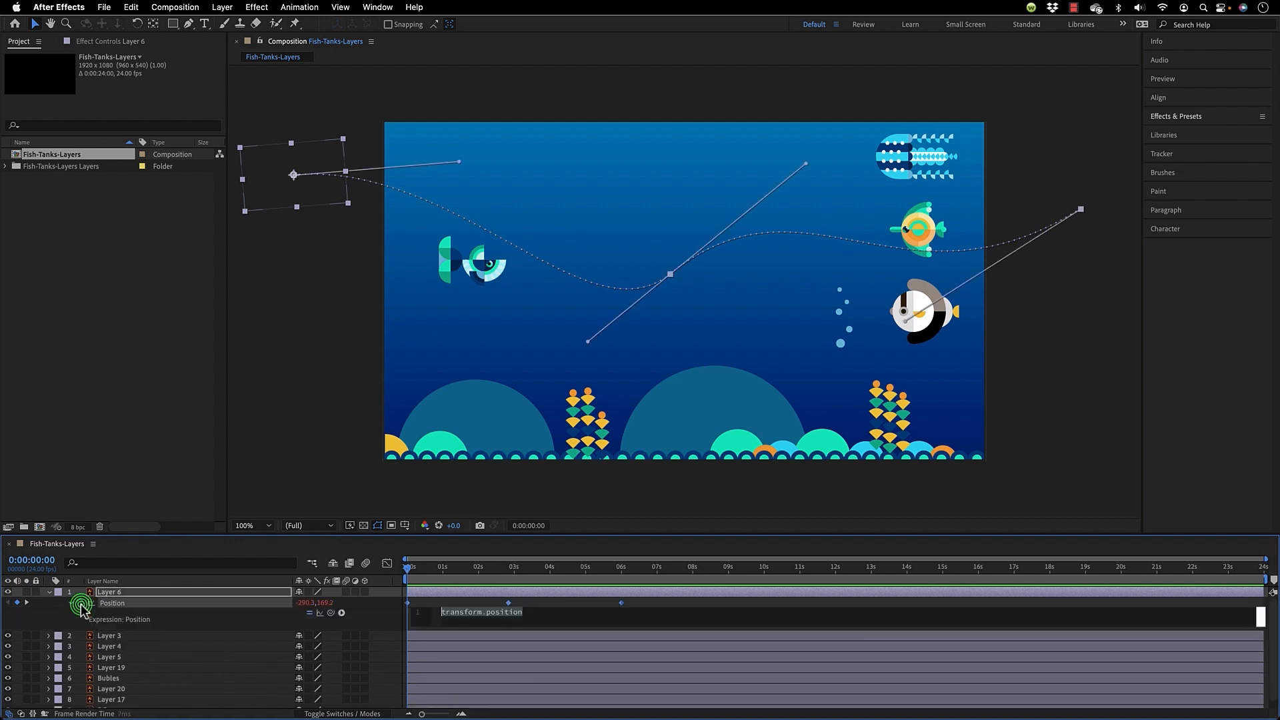
type("loop")
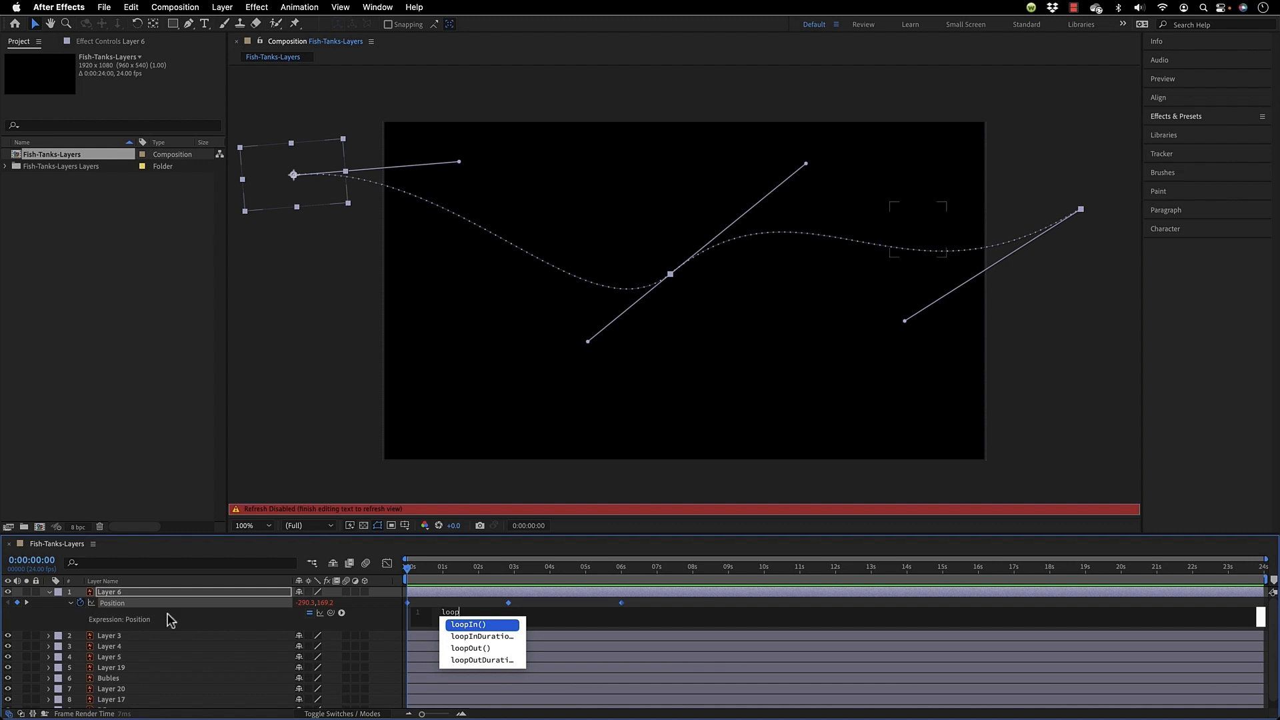
left_click(467, 648)
left_click_drag(461, 581, 630, 617)
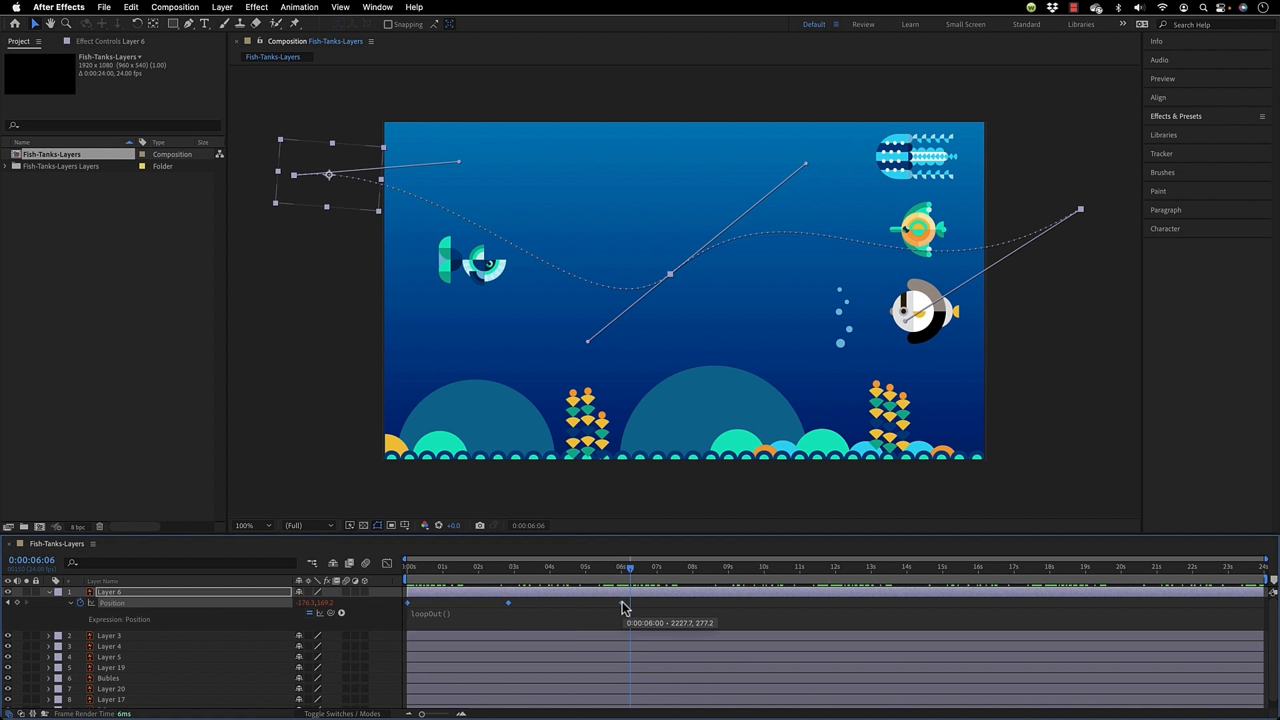
left_click_drag(631, 569, 575, 578)
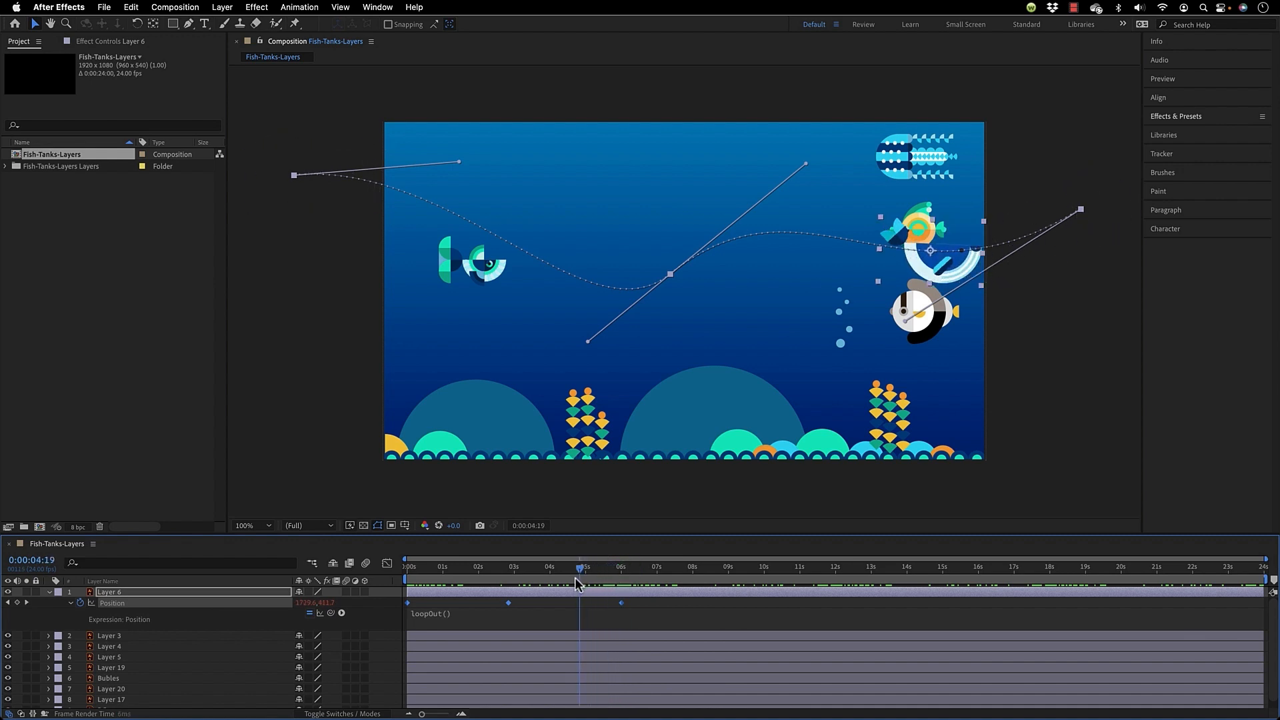
Change the whale's Position expression to loopOut("pingpong") and scrub to 0:00:07:07 to check the return swim.
left_click(441, 617)
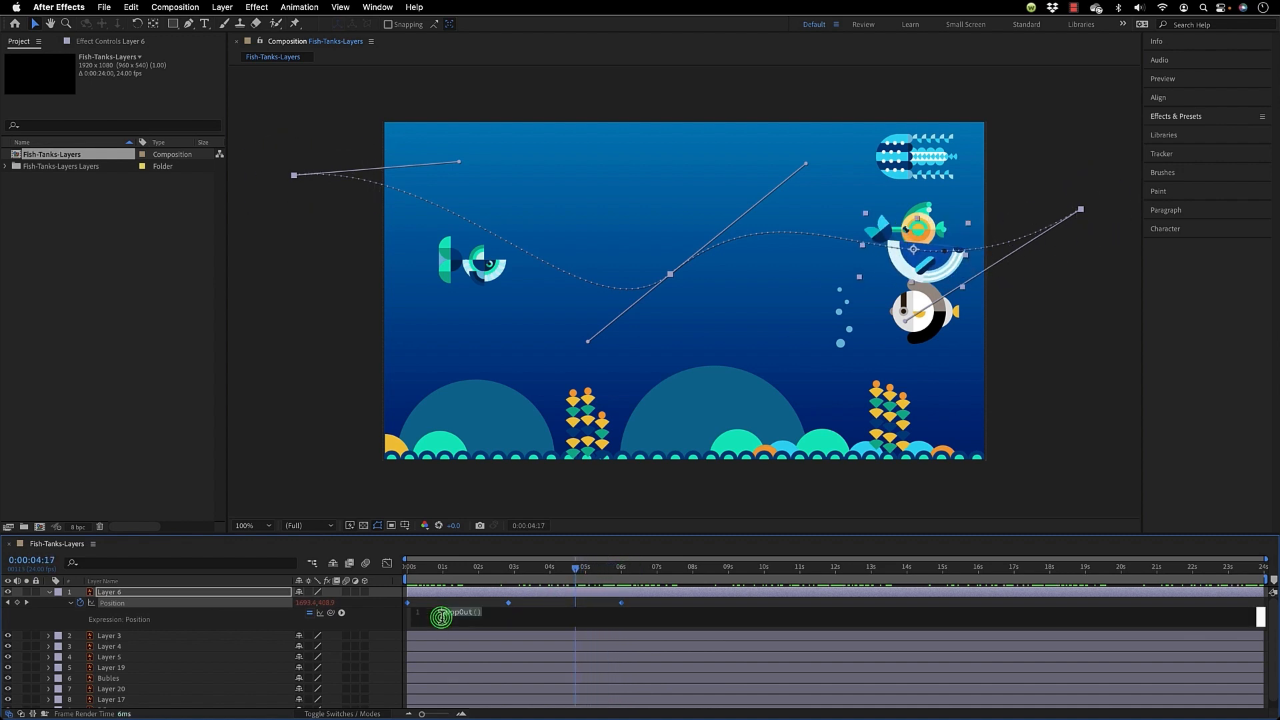
left_click(476, 614)
type("\"ping")
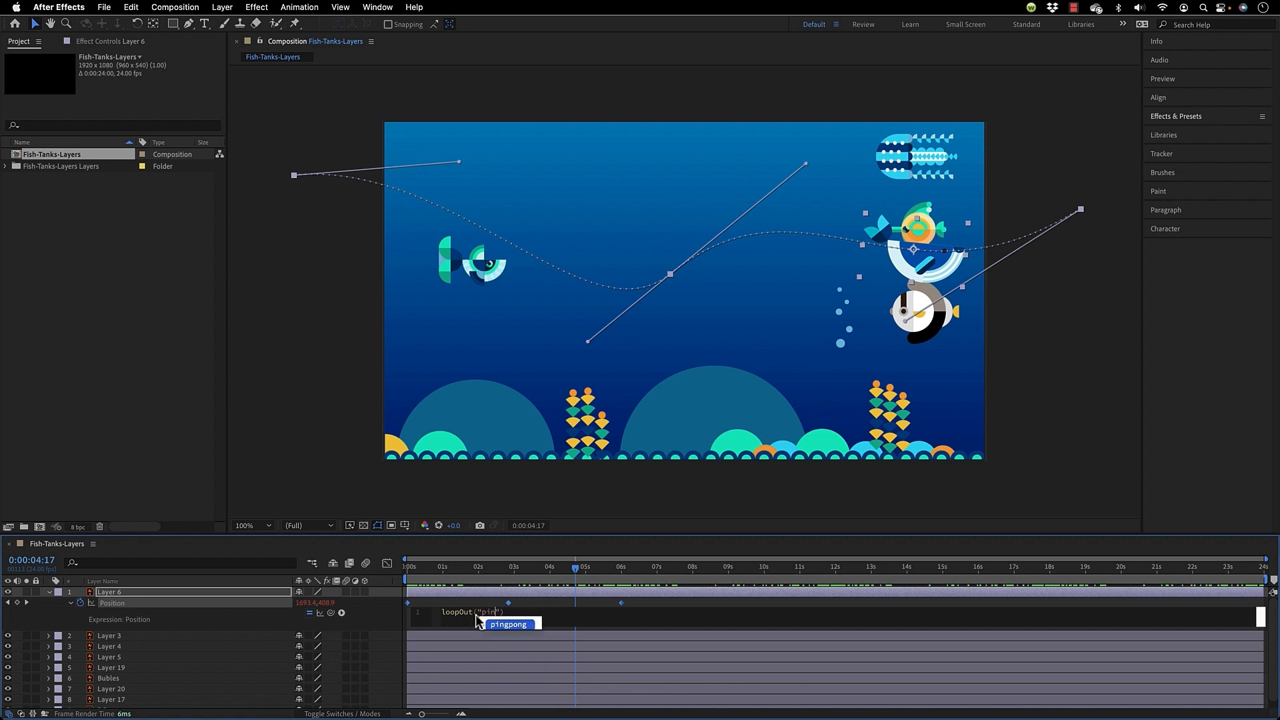
left_click(504, 625)
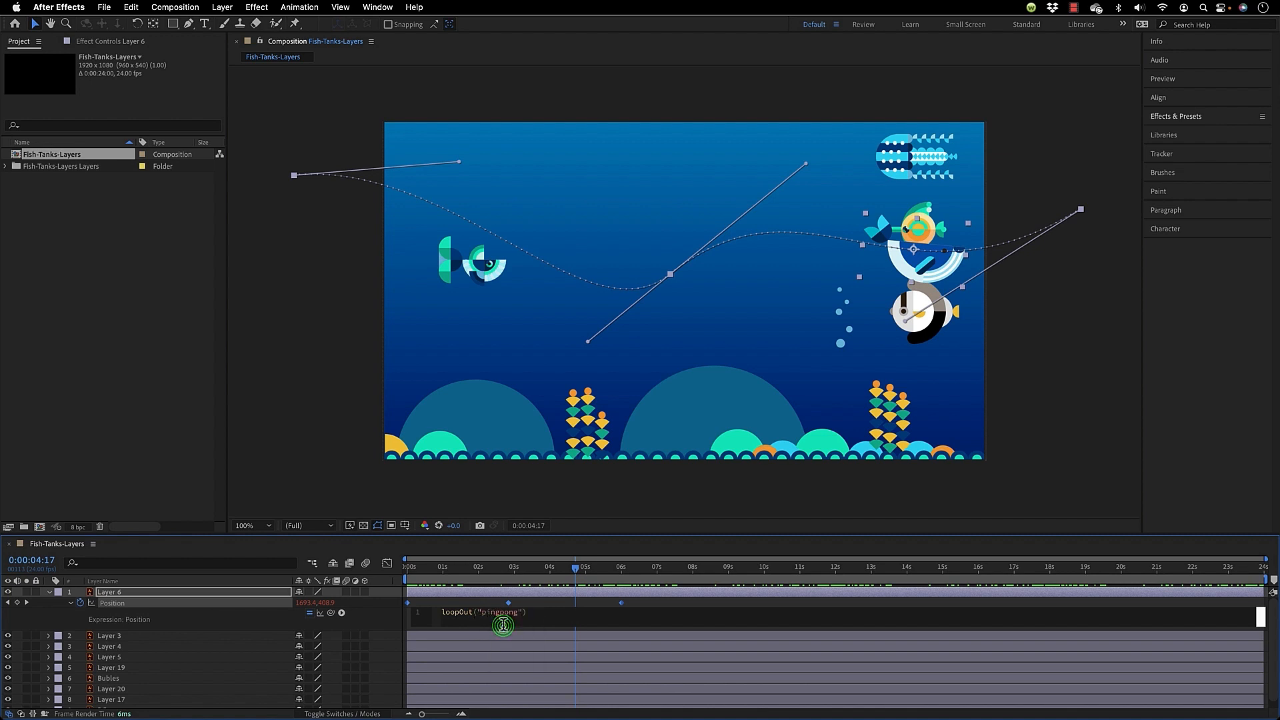
left_click(572, 567)
left_click_drag(562, 572, 668, 623)
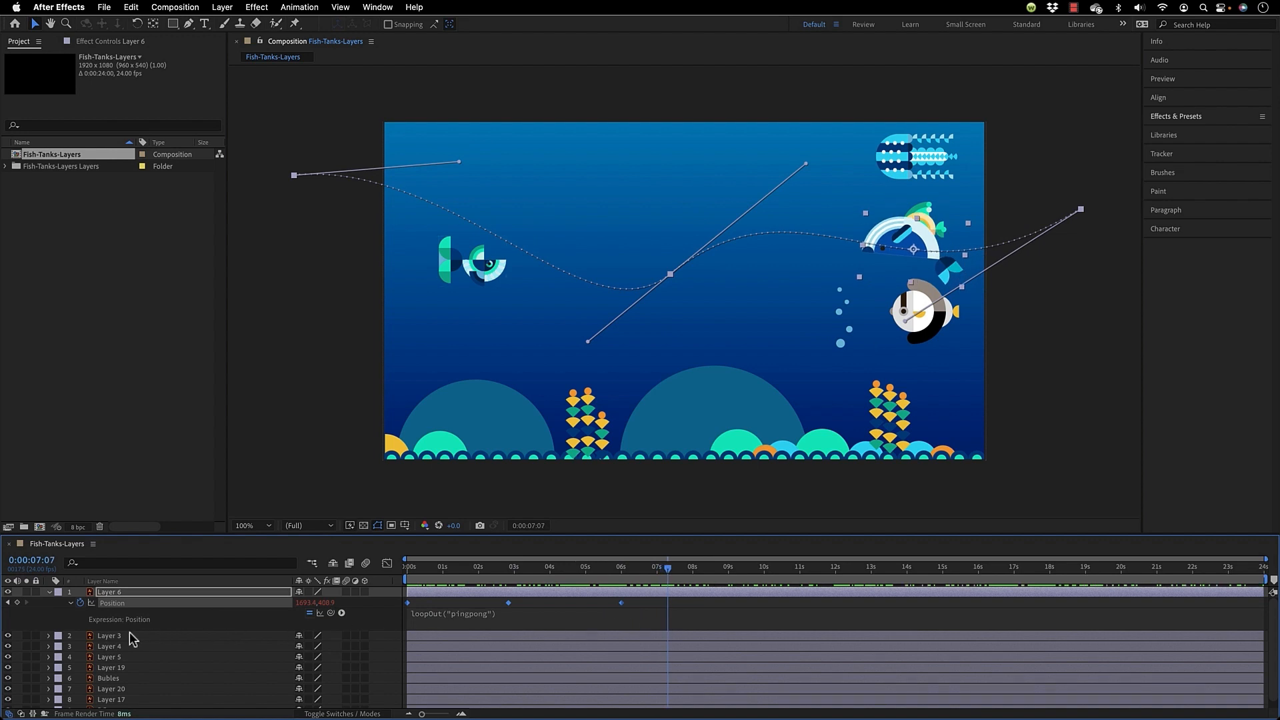
Set a Scale keyframe on the whale at 0:00:07:07 with the vertical scale at -100%.
key("shift+s")
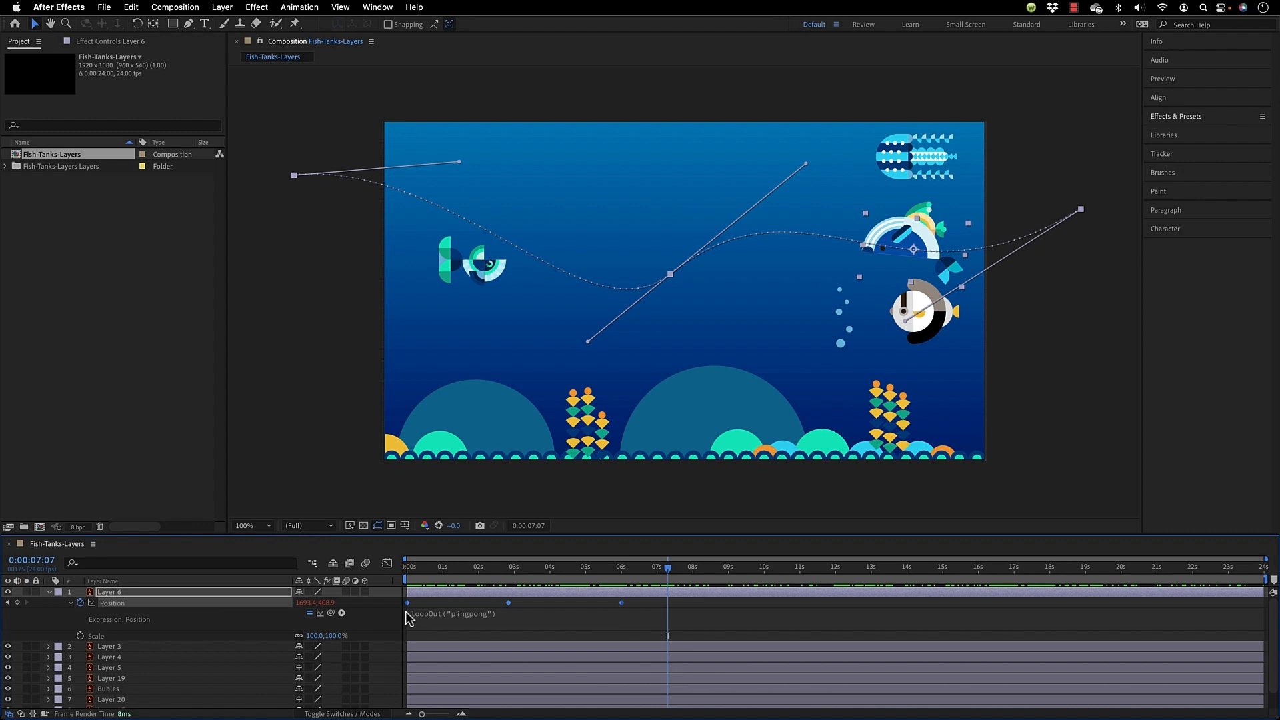
left_click(80, 635)
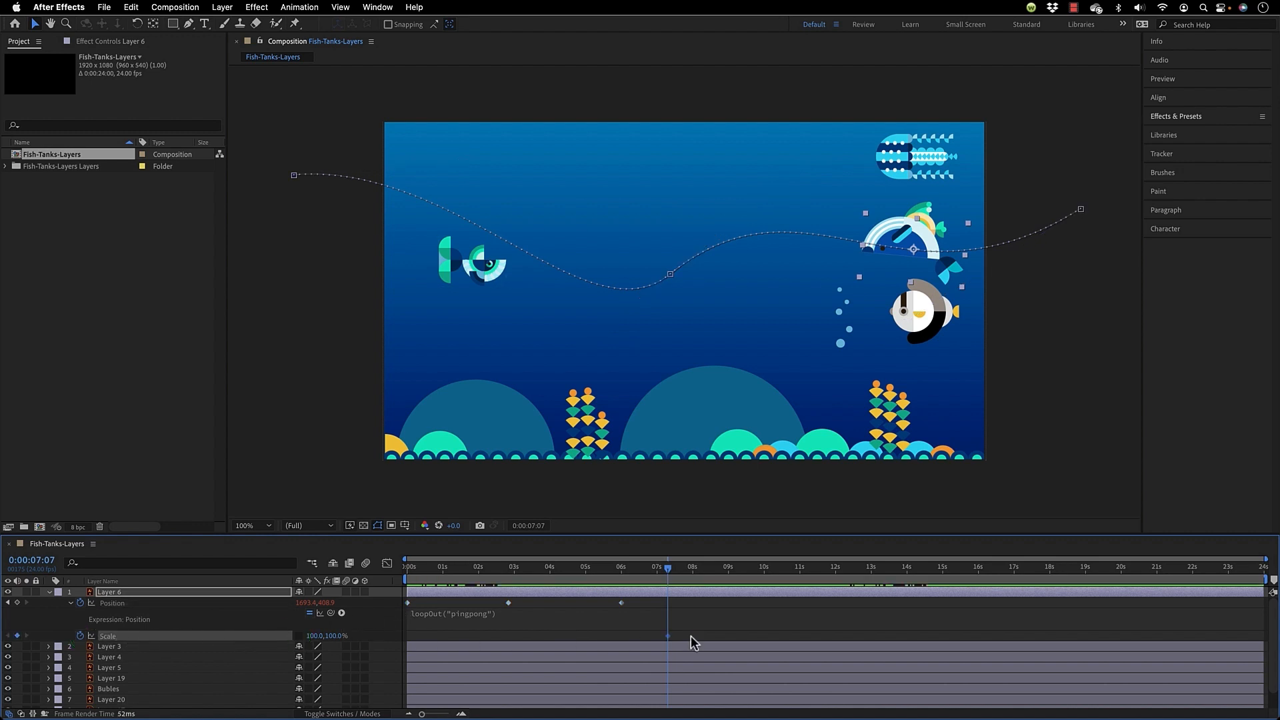
left_click(339, 636)
key("BackSpace")
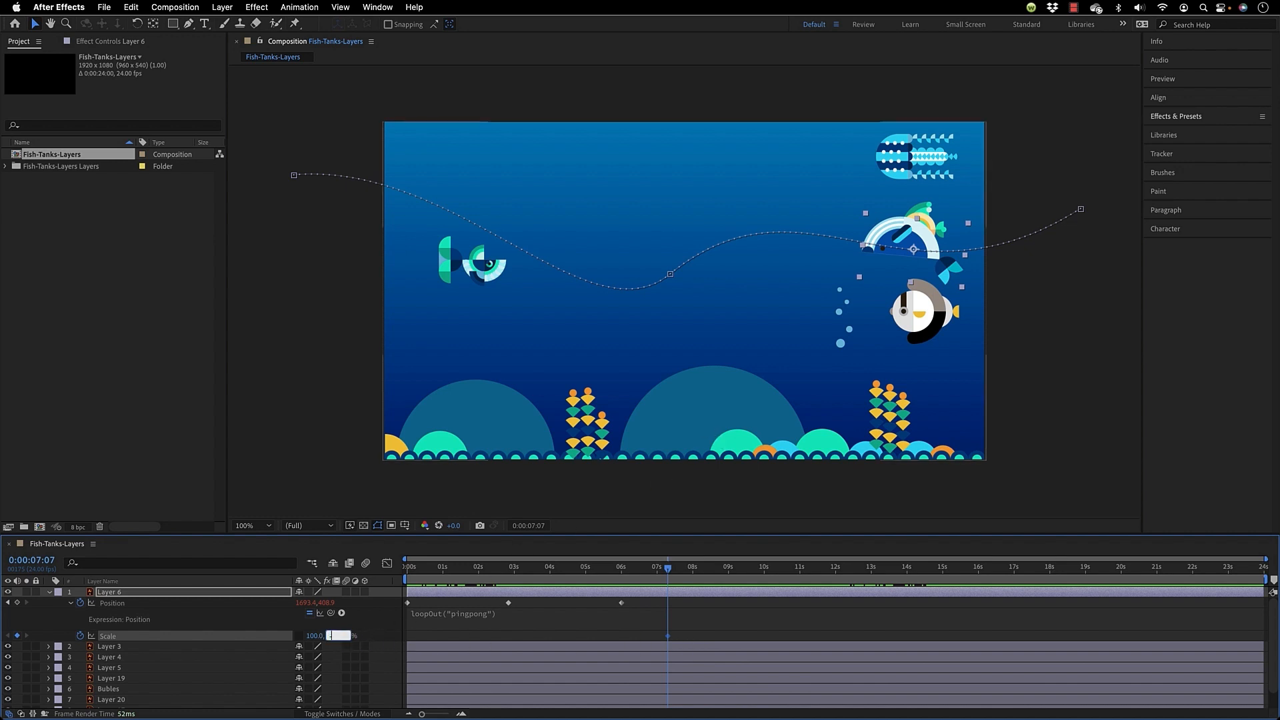
key("Return")
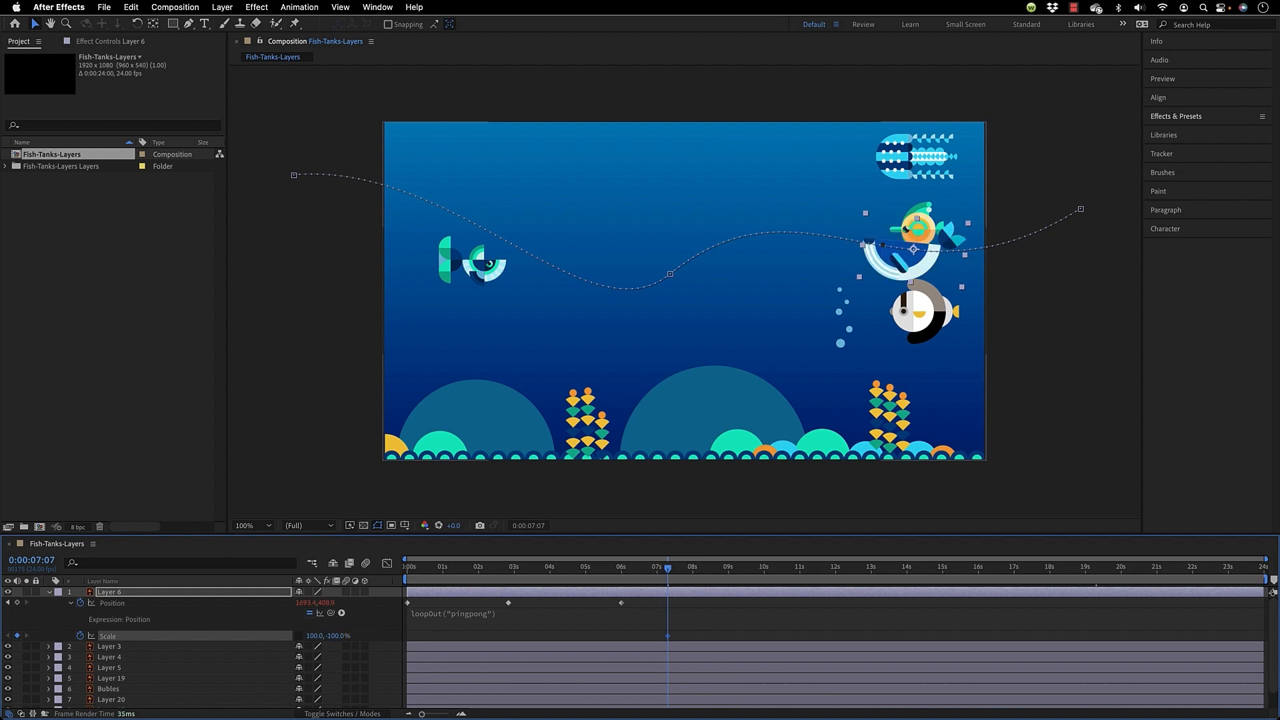
Add a Scale keyframe on the whale at 0 s with the vertical scale at 100%.
left_click_drag(646, 575, 377, 591)
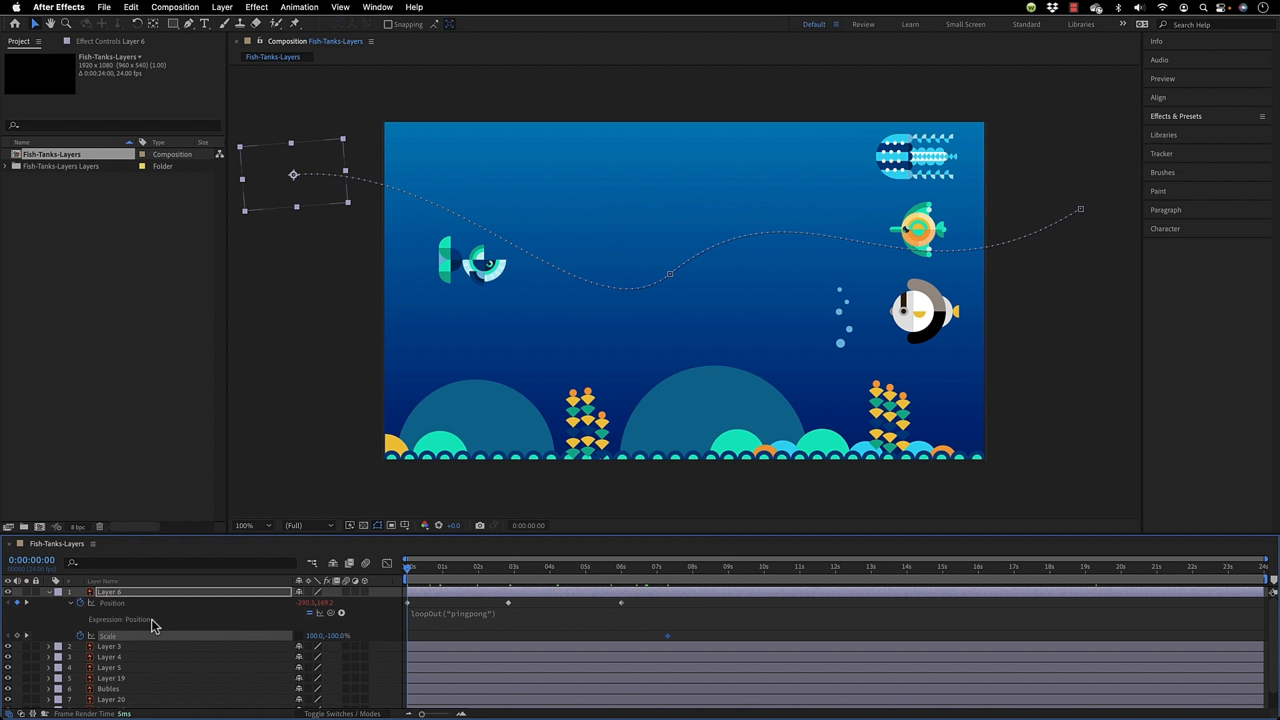
left_click(17, 635)
left_click(337, 636)
type("100")
key("Return")
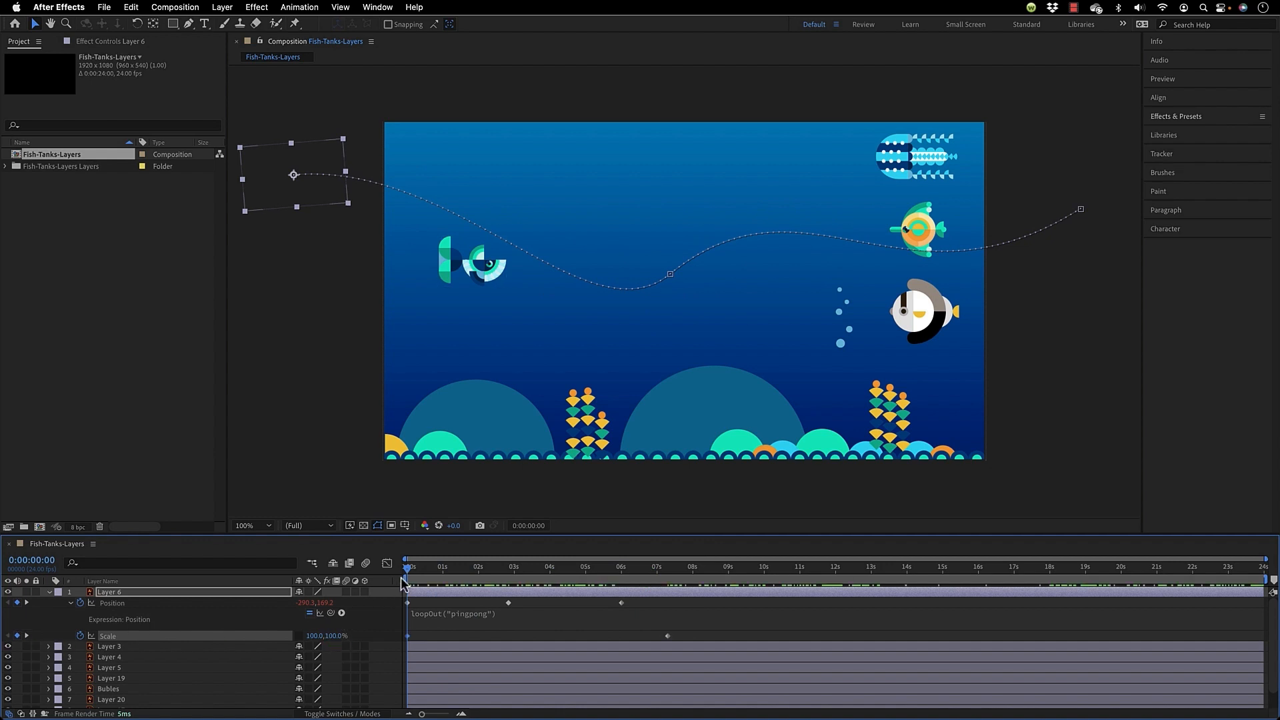
Scrub the whale's flip, then convert its Scale keyframes to hold keyframes so the vertical flip happens instantly.
left_click_drag(407, 568, 532, 569)
left_click_drag(539, 615, 448, 644)
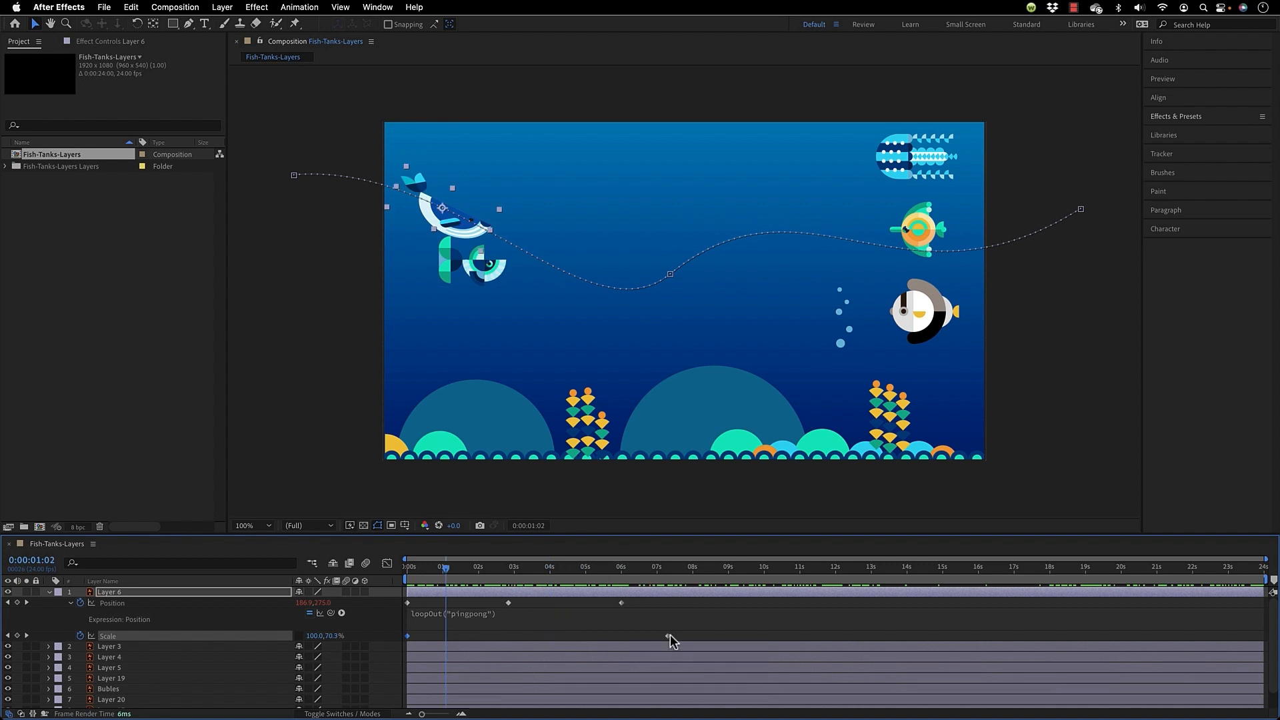
left_click(200, 636)
right_click(667, 637)
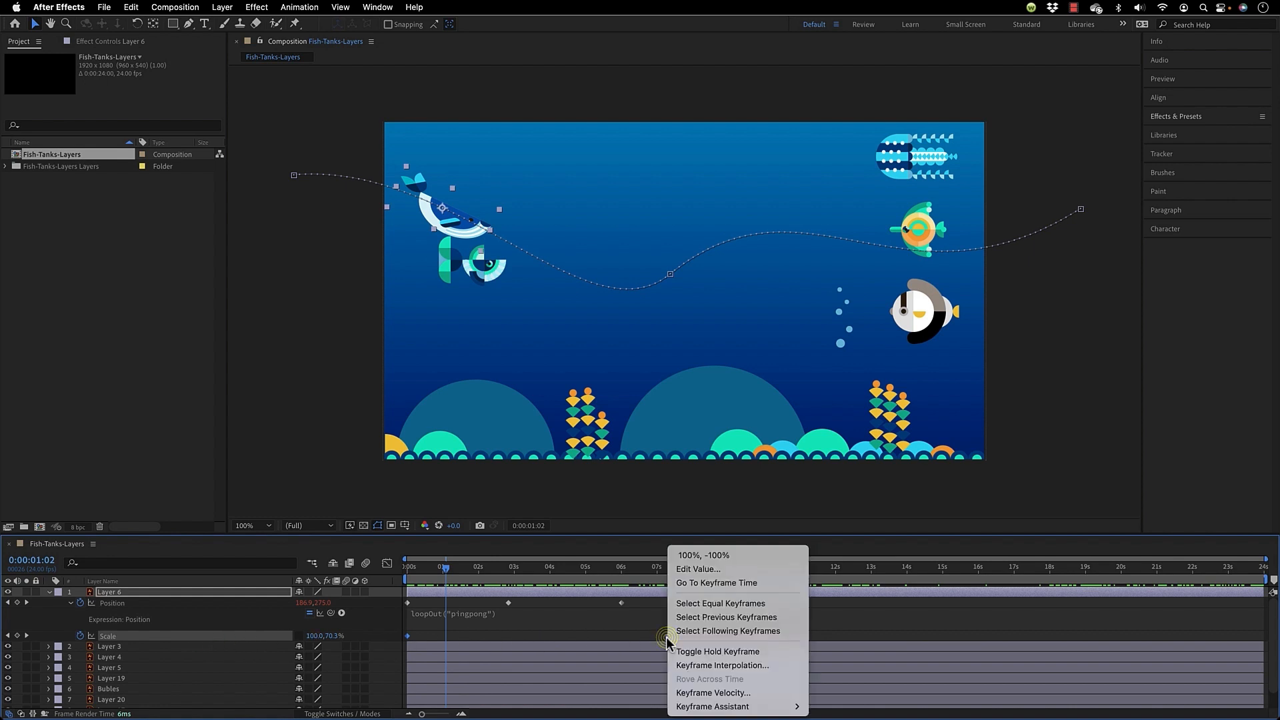
left_click(746, 657)
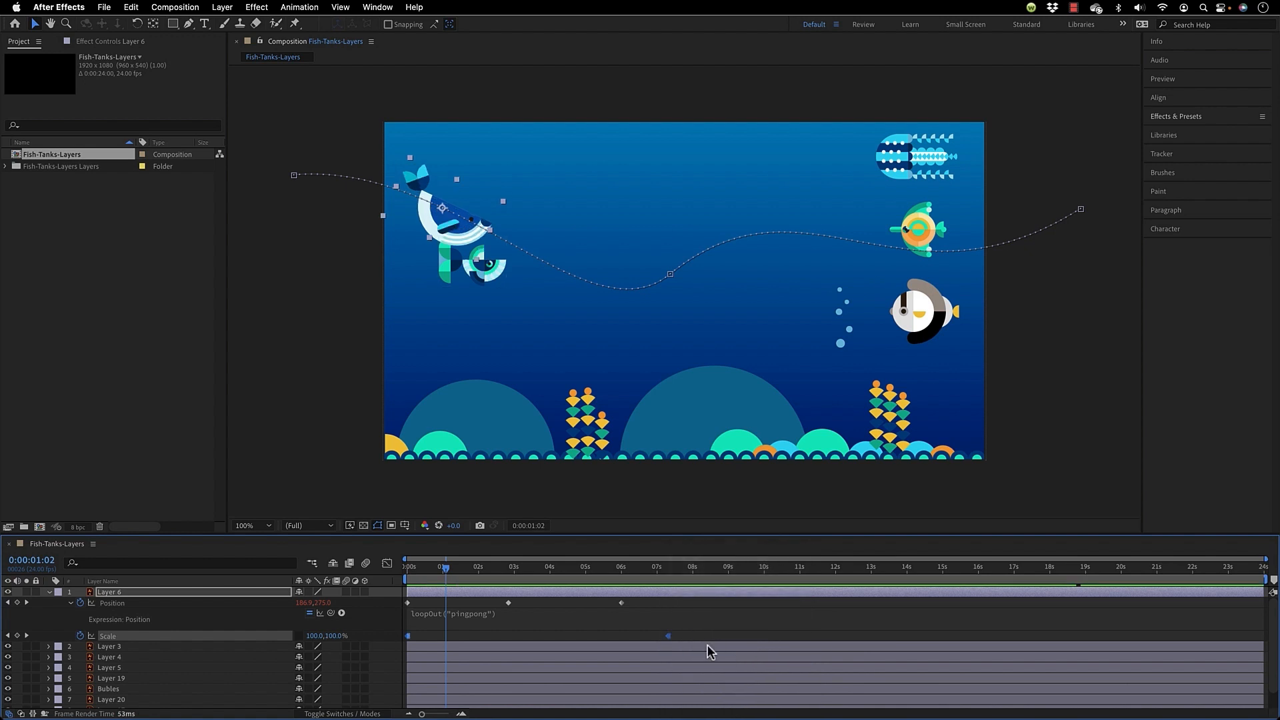
Move the whale's -100% vertical Scale keyframe to 6 s, in line with its last Position keyframe, and scrub to 0:00:13:09.
left_click_drag(669, 636, 622, 638)
left_click_drag(446, 571, 834, 603)
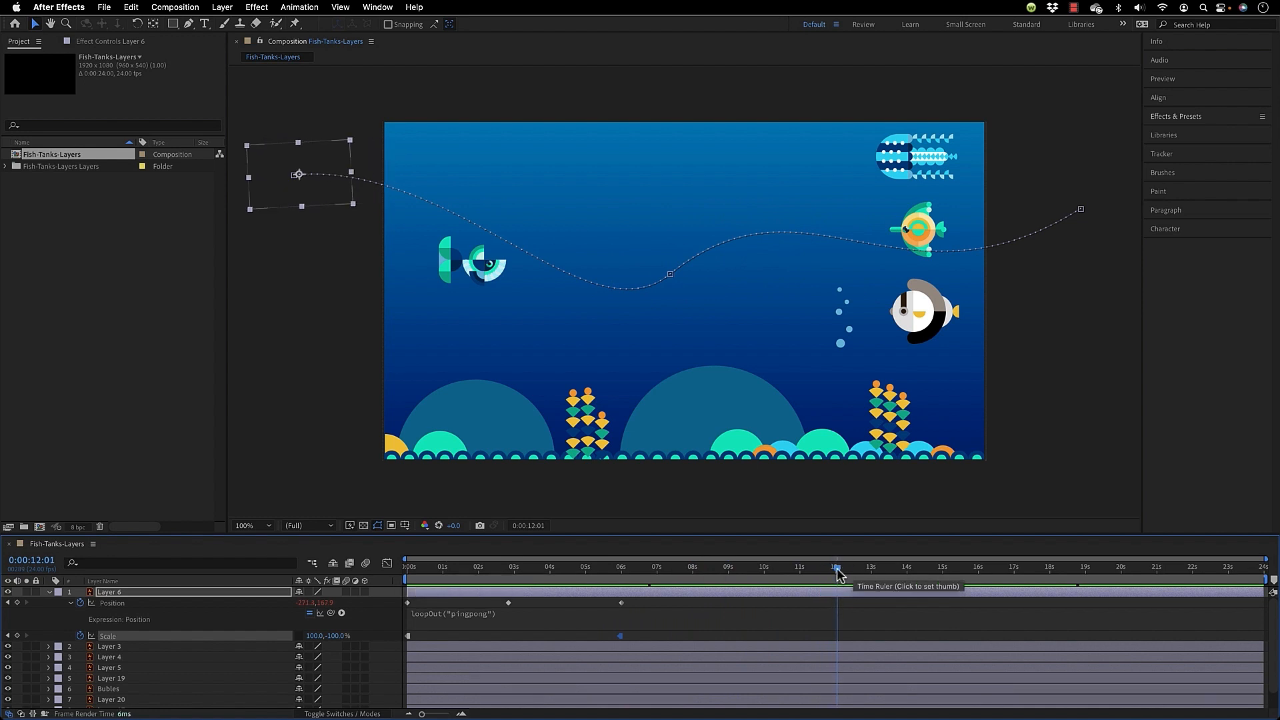
left_click_drag(838, 571, 885, 579)
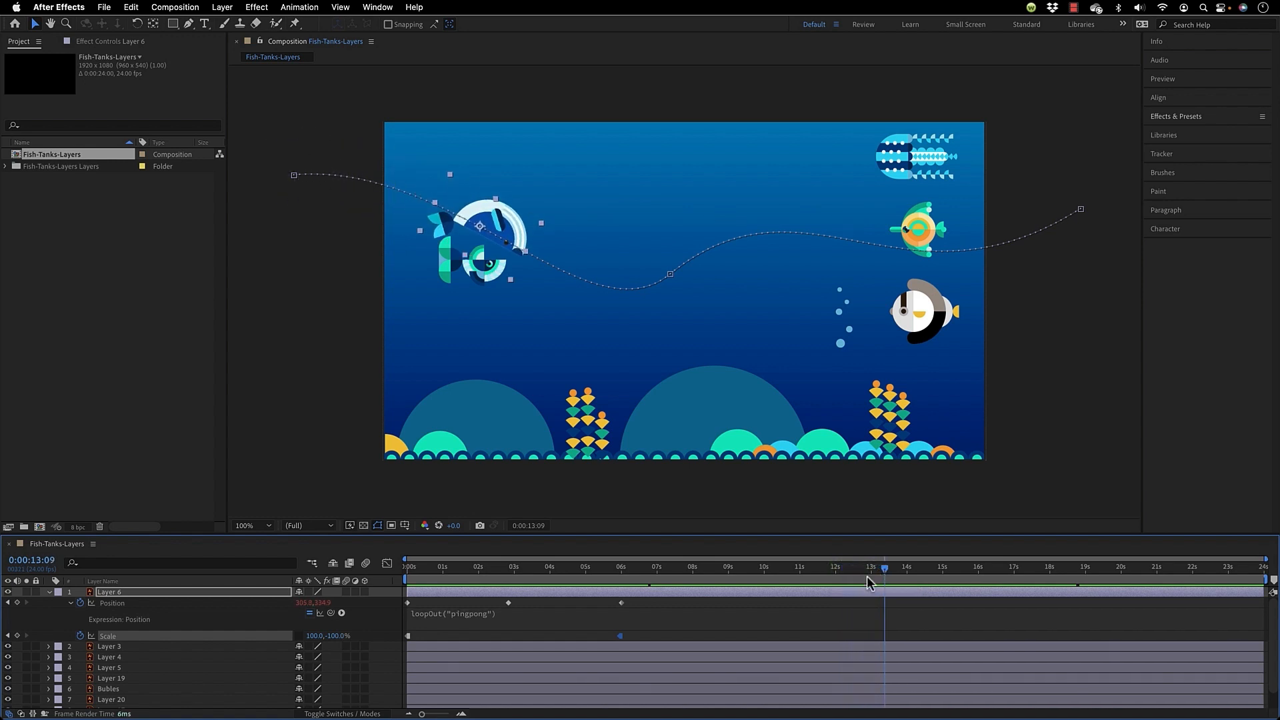
Copy the whale's first Scale keyframe and place the copy at 0:00:11:23, where the return swim ends.
left_click(409, 637)
key("ctrl+v")
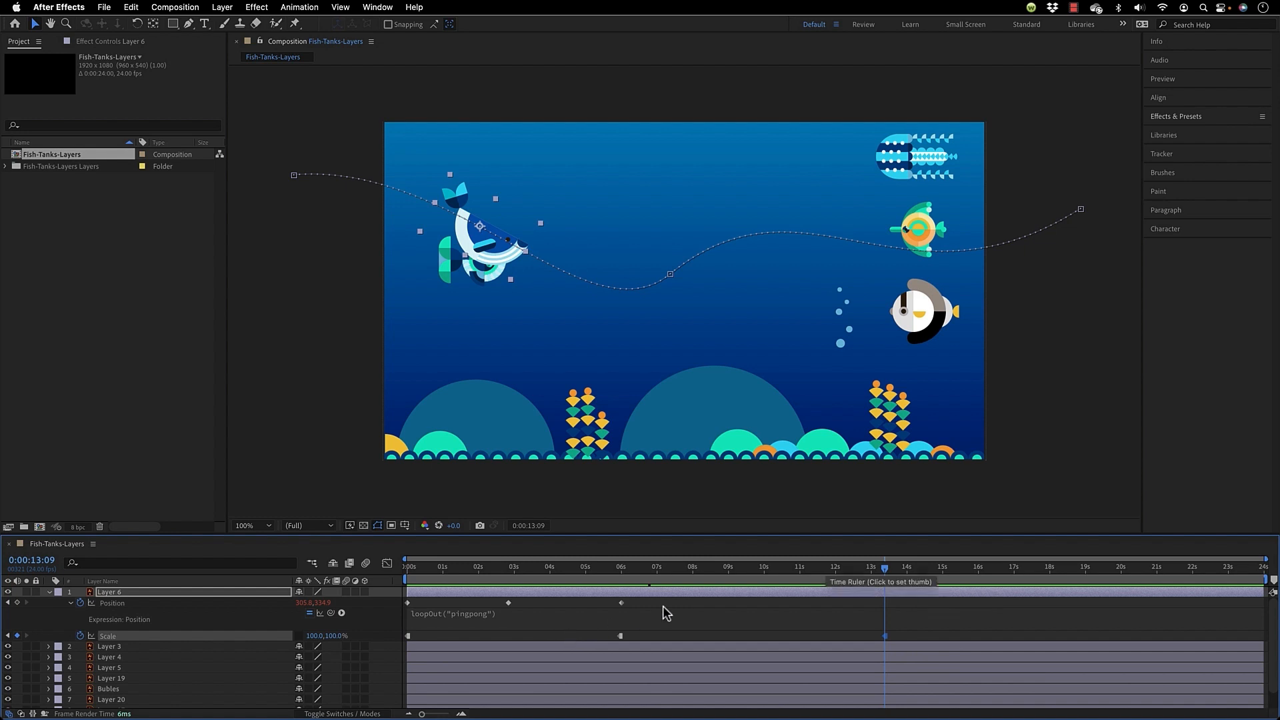
left_click_drag(800, 572, 835, 575)
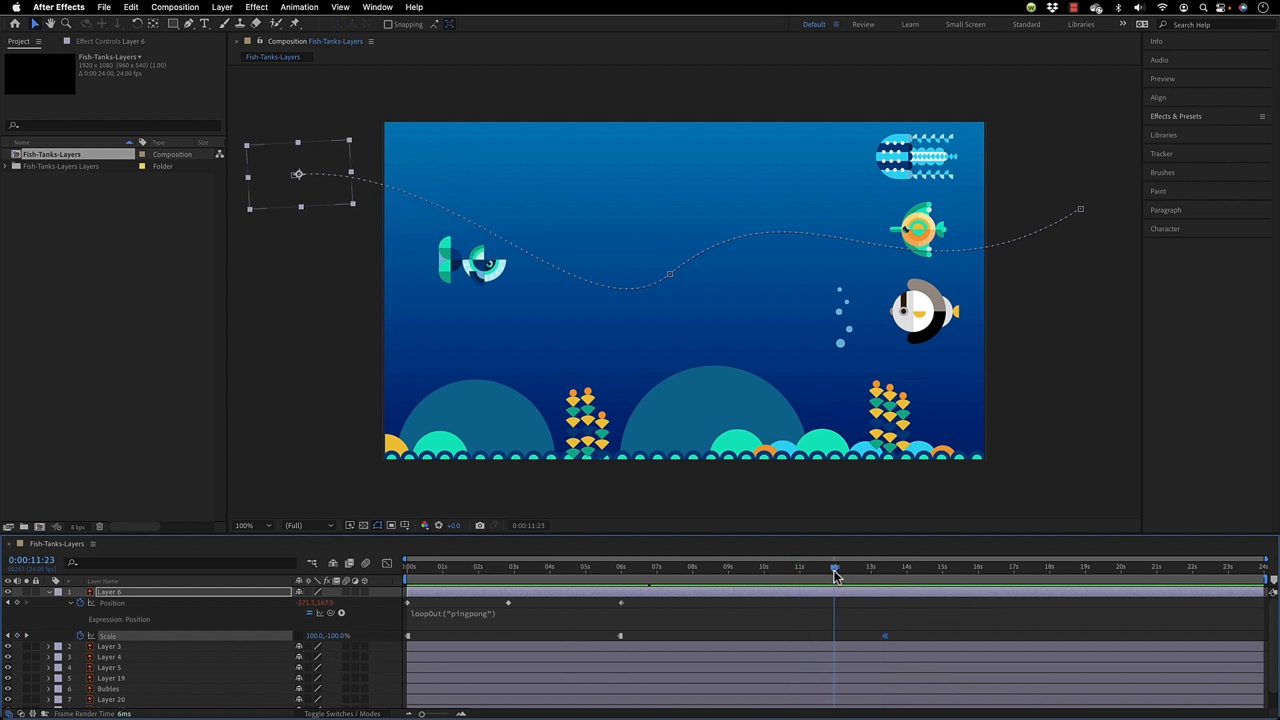
left_click_drag(885, 636, 835, 637)
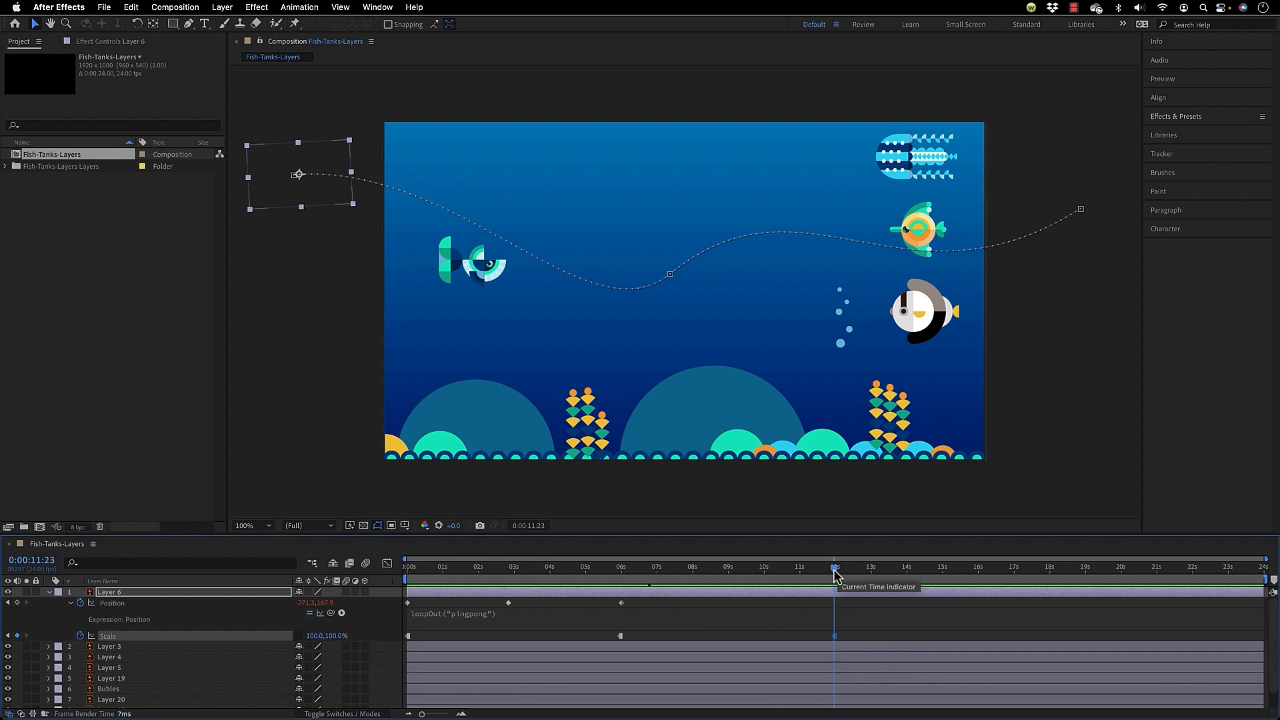
Scrub to 0:00:18:23 to check the second lap, and add a loopOut() expression to the whale's Scale.
left_click_drag(834, 567, 1084, 609)
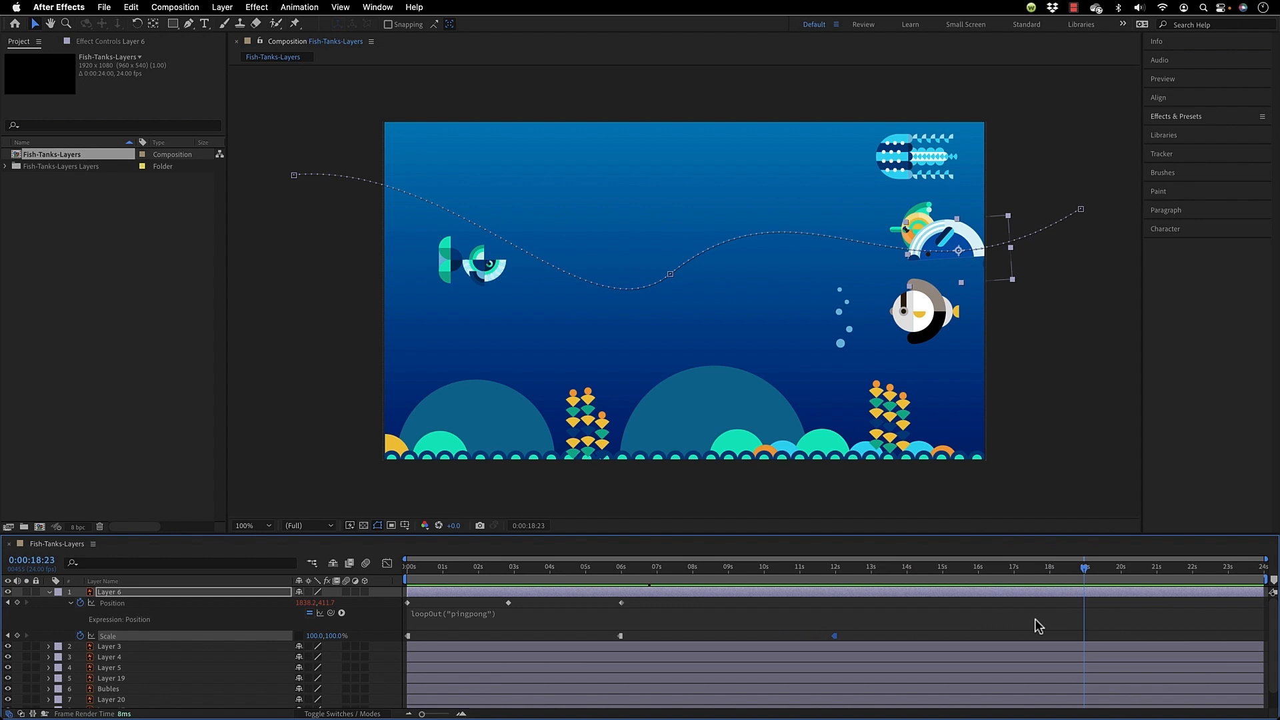
left_click(81, 636, "alt")
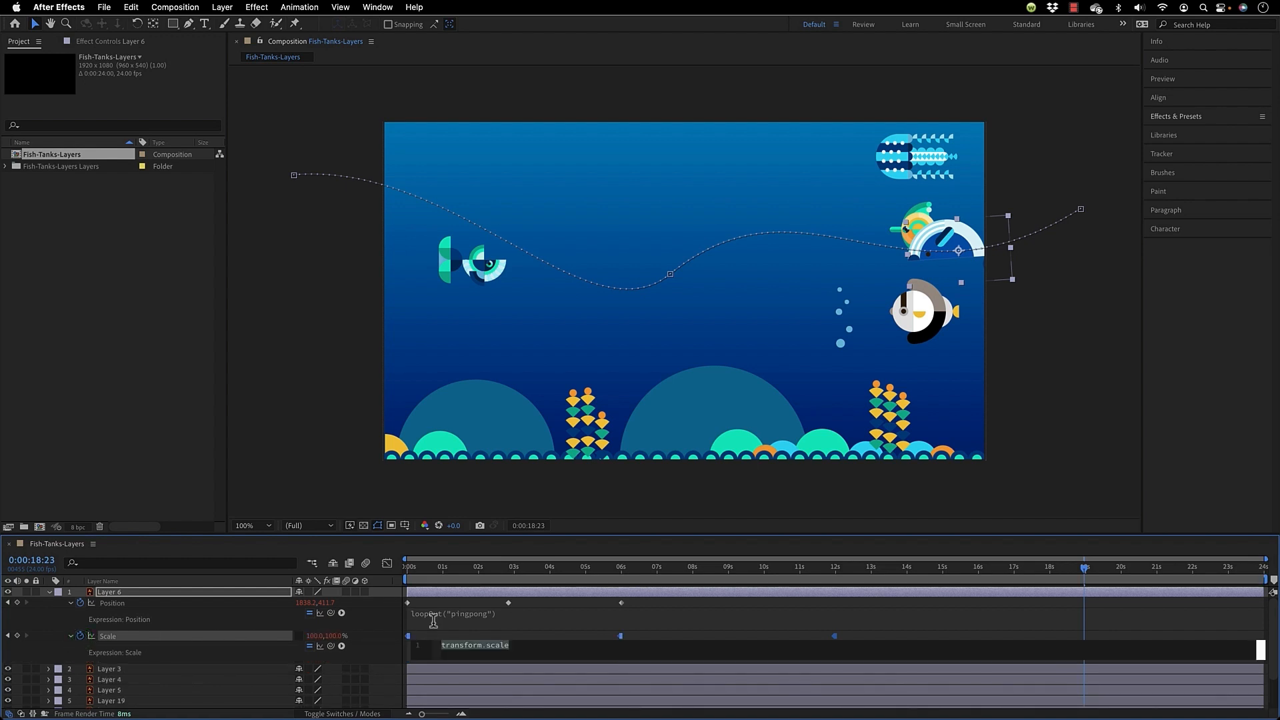
type("loop")
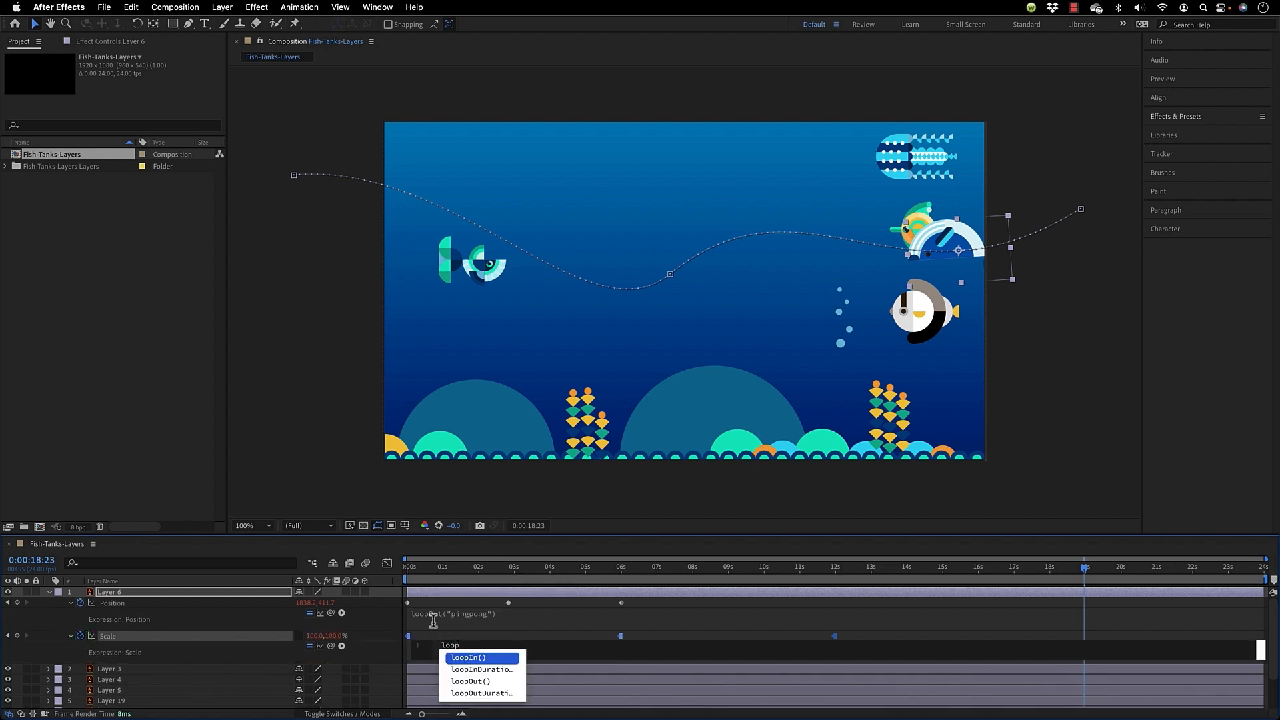
left_click(470, 681)
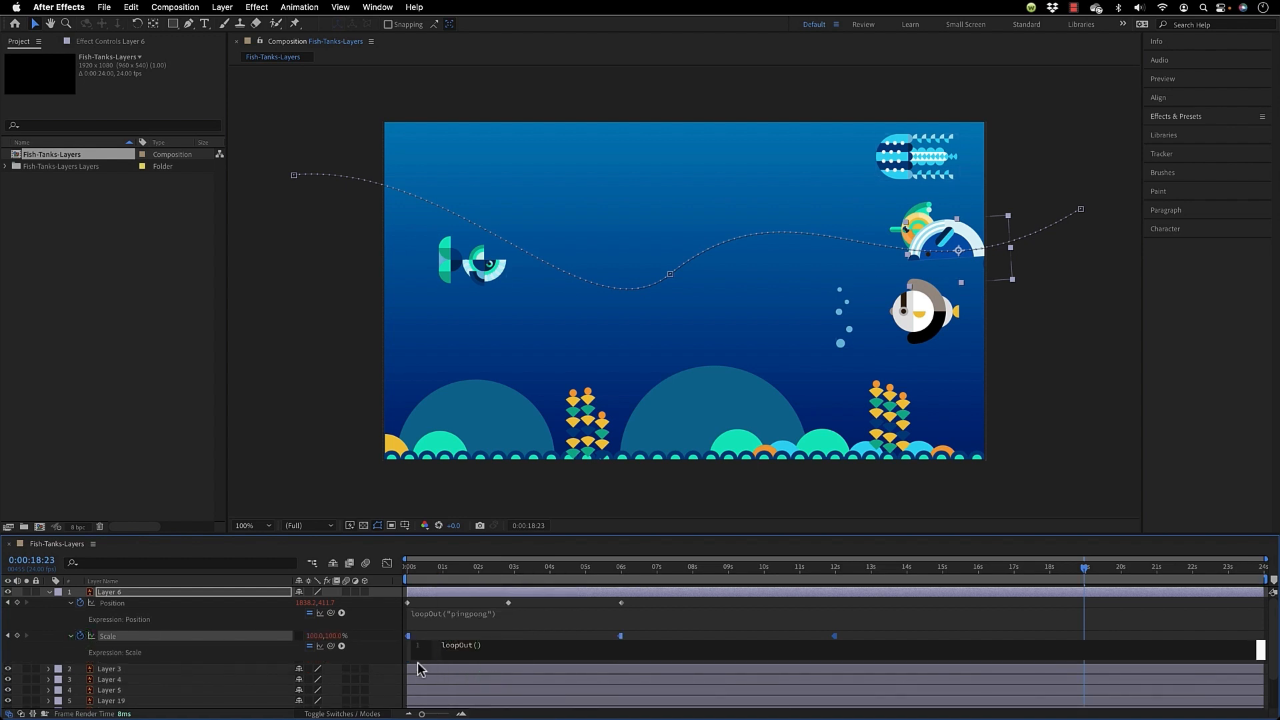
left_click(393, 657)
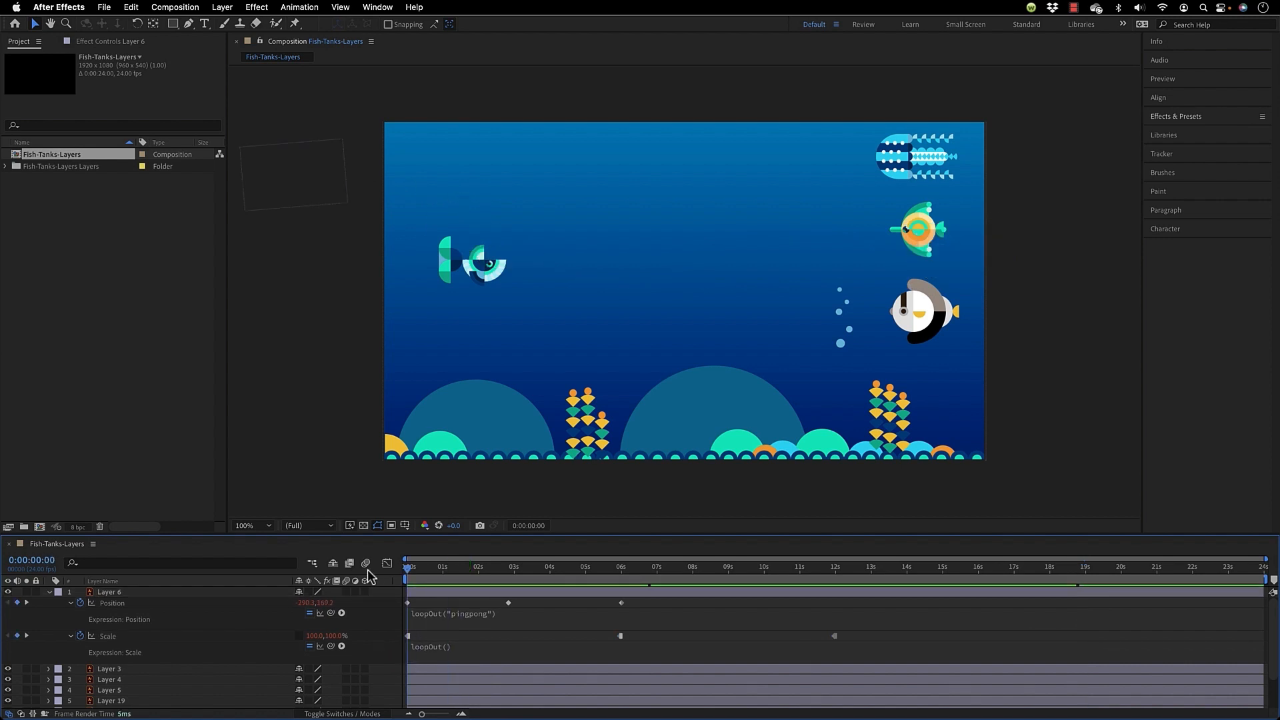
Preview the whale's looping swim from the start and scrub back to 0:00:07:06.
key("Home")
key("space")
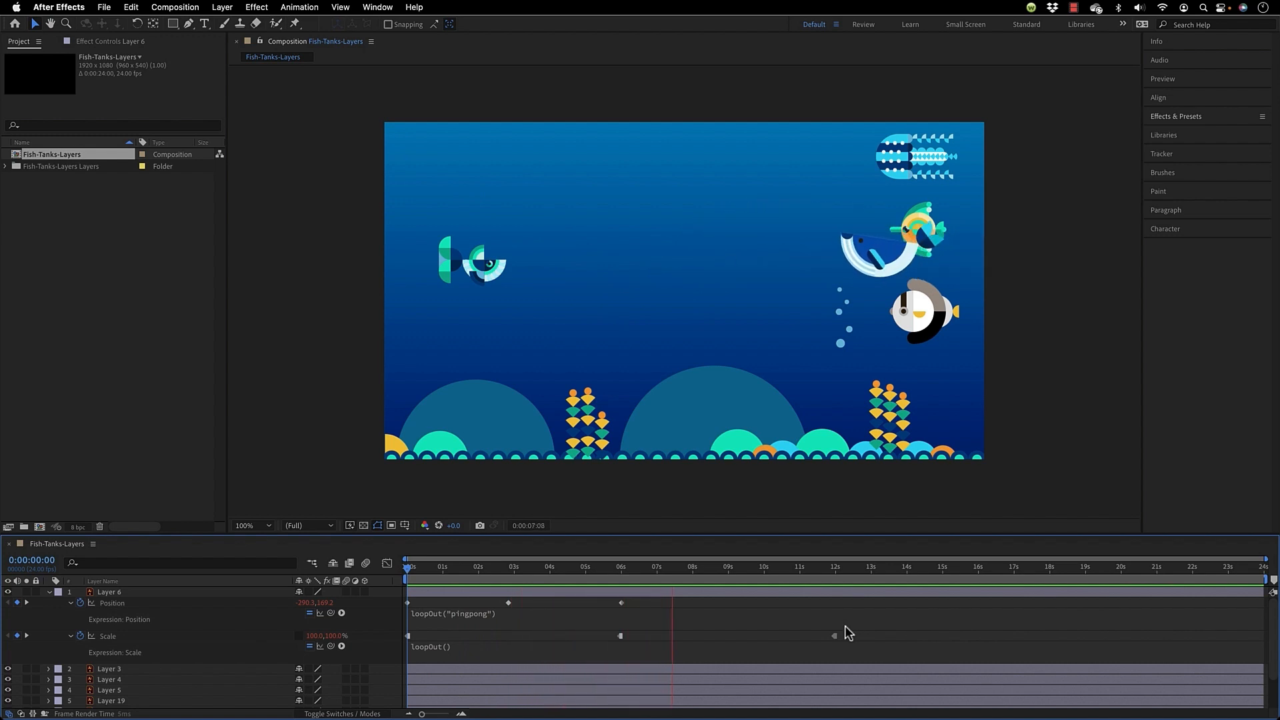
left_click_drag(753, 568, 662, 620)
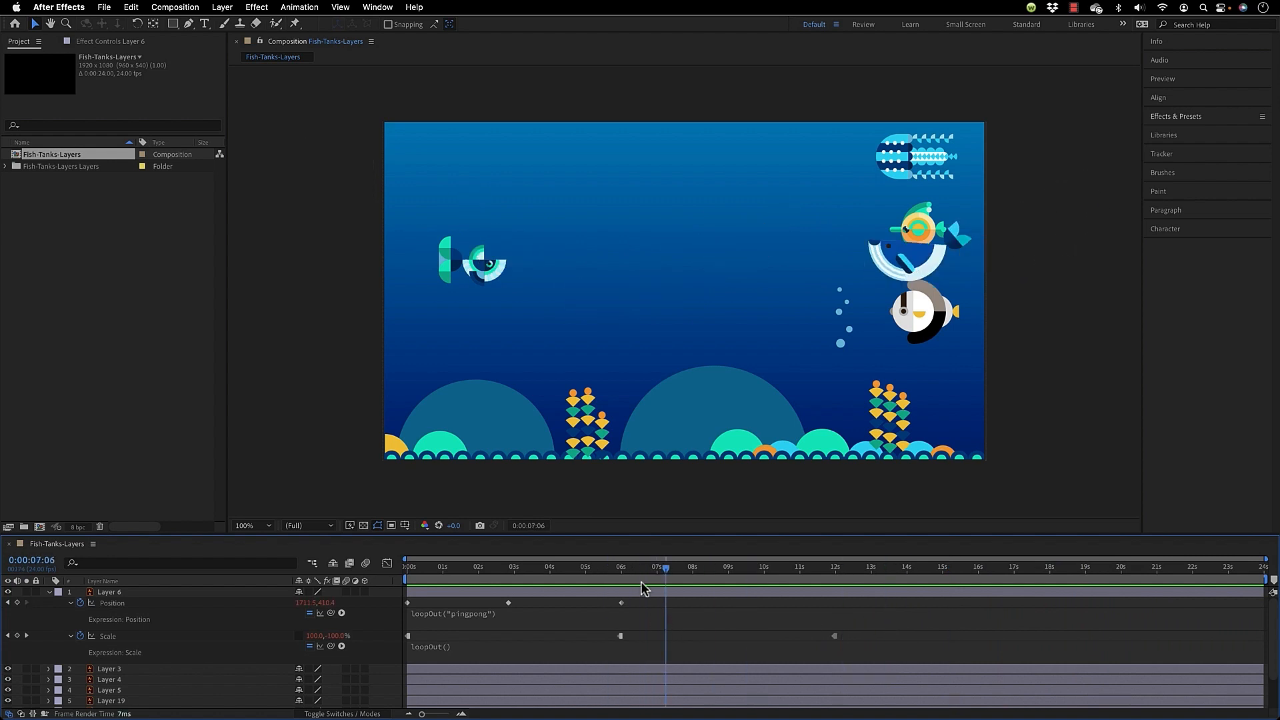
Copy the whale's Position and Scale animation with their expressions and paste it onto the green fish (Layer 3) at 0 s.
left_click(465, 271)
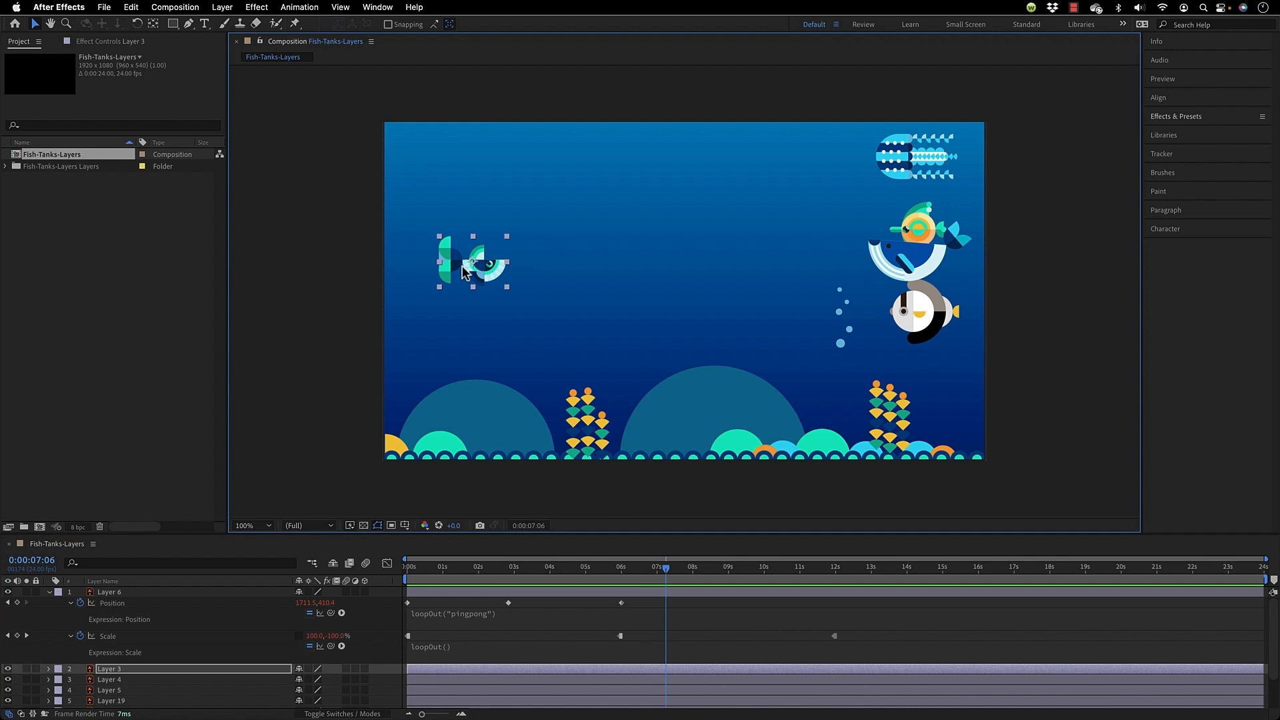
left_click(118, 603)
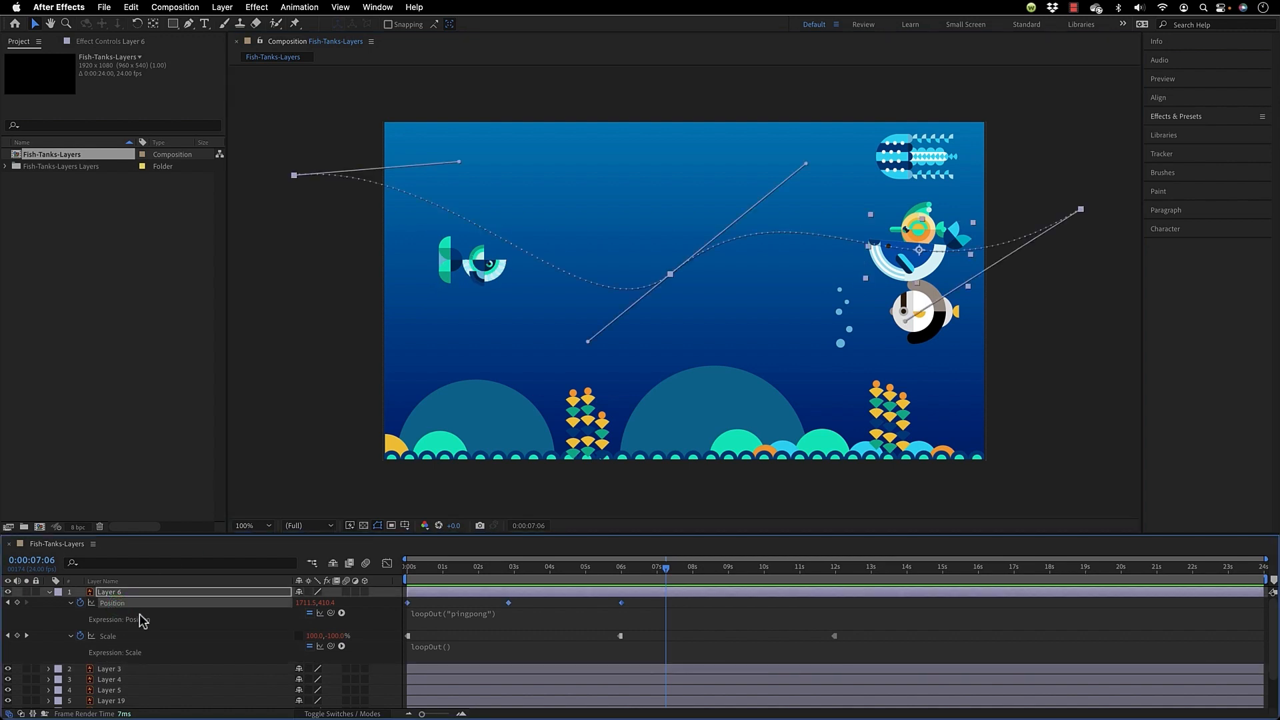
left_click(126, 637, "shift")
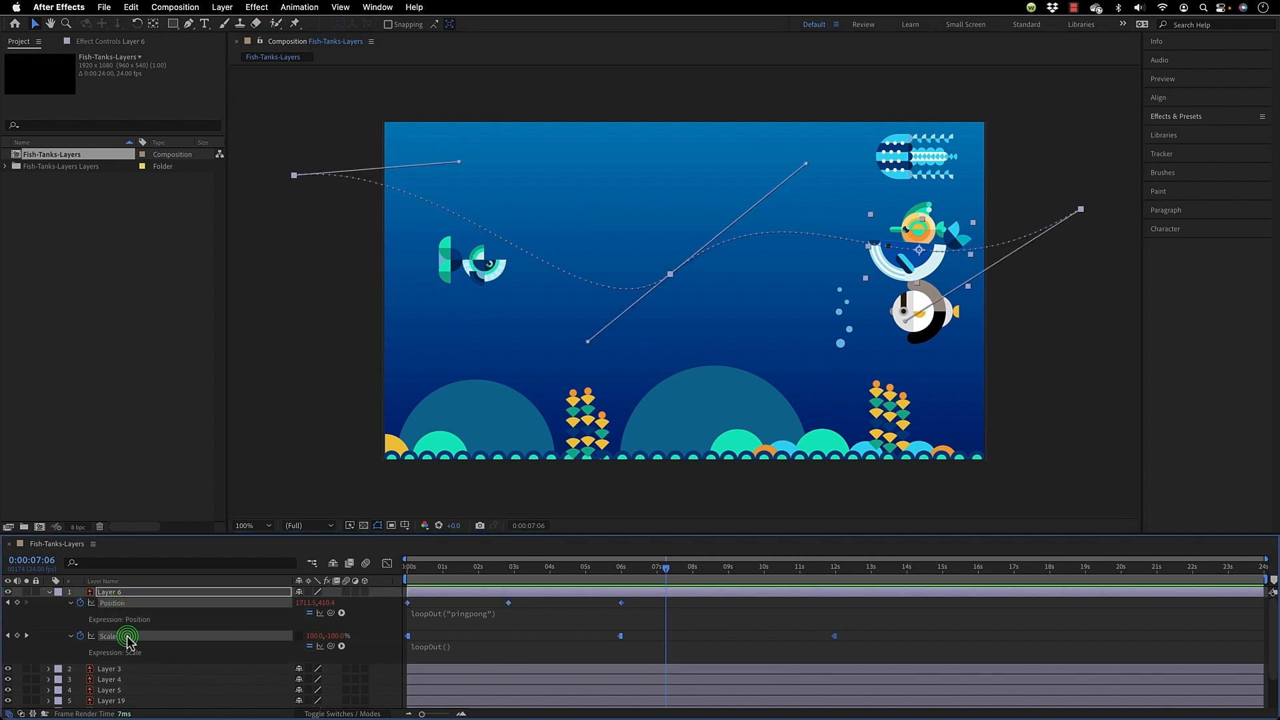
left_click(117, 669)
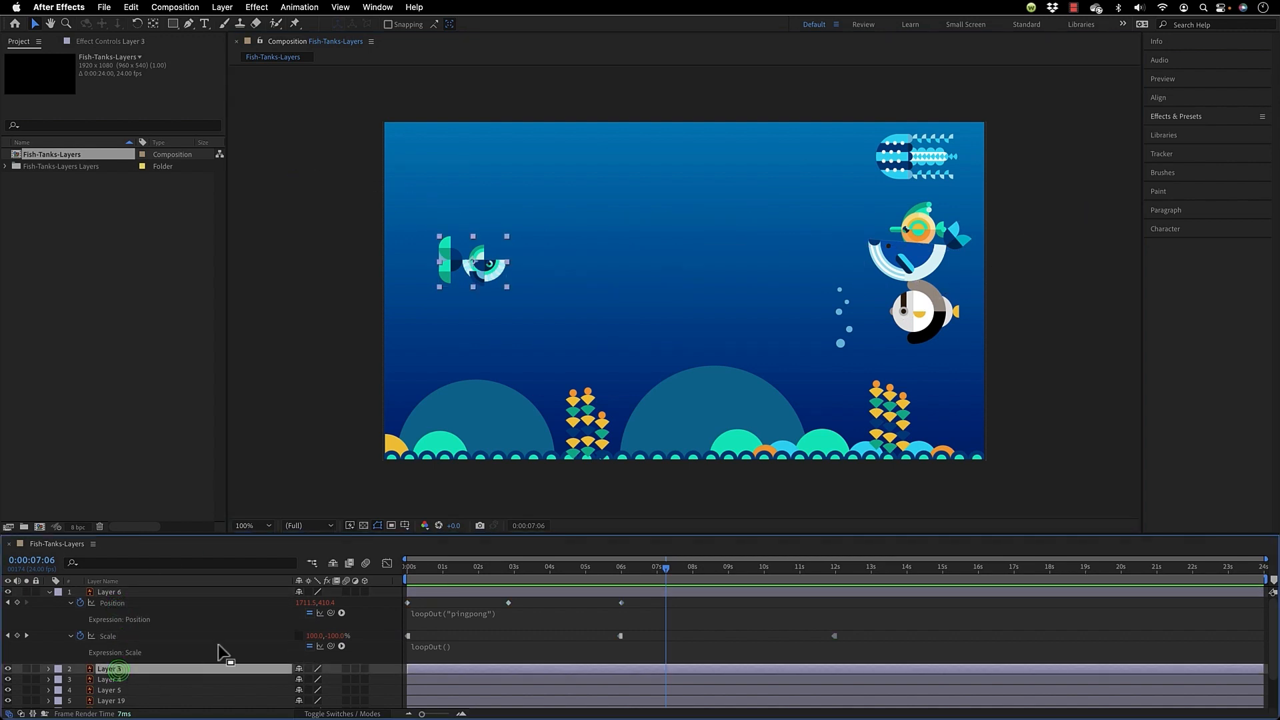
left_click_drag(665, 568, 351, 568)
Collapse the whale's properties, reveal Layer 3's keyframes and scrub to 0:00:02:22 to check the pasted motion.
left_click(237, 594)
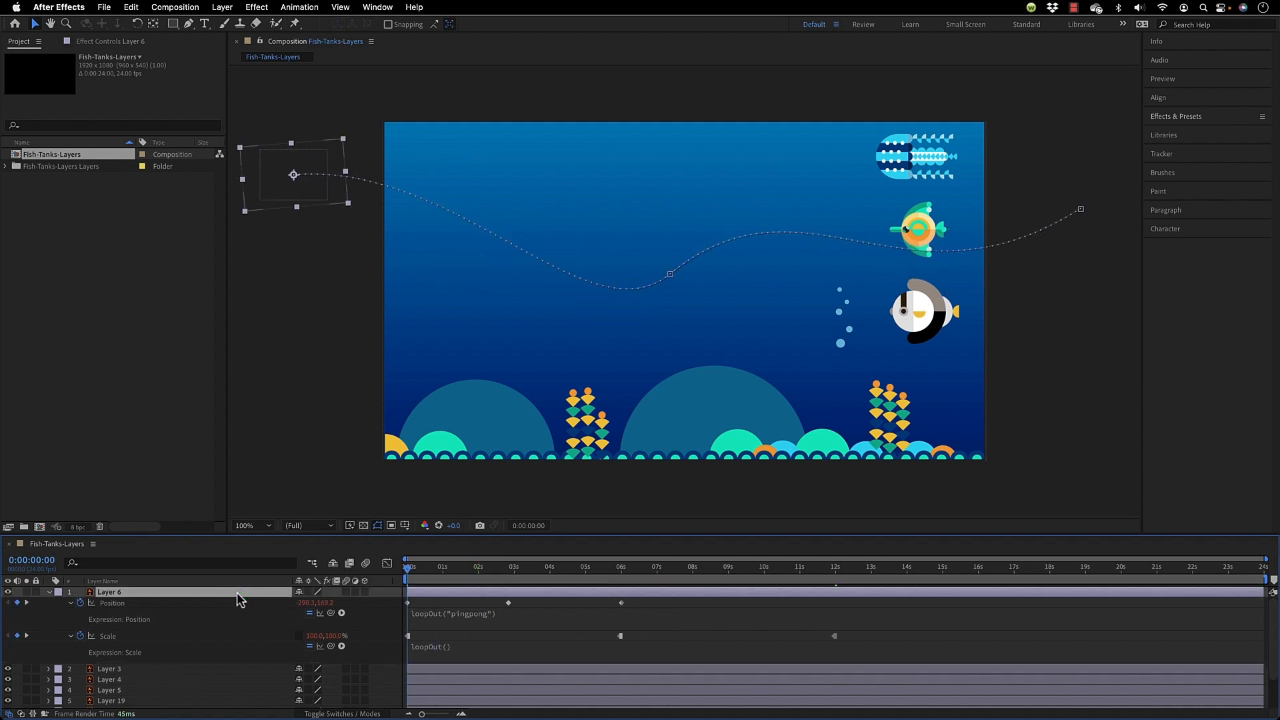
key("u")
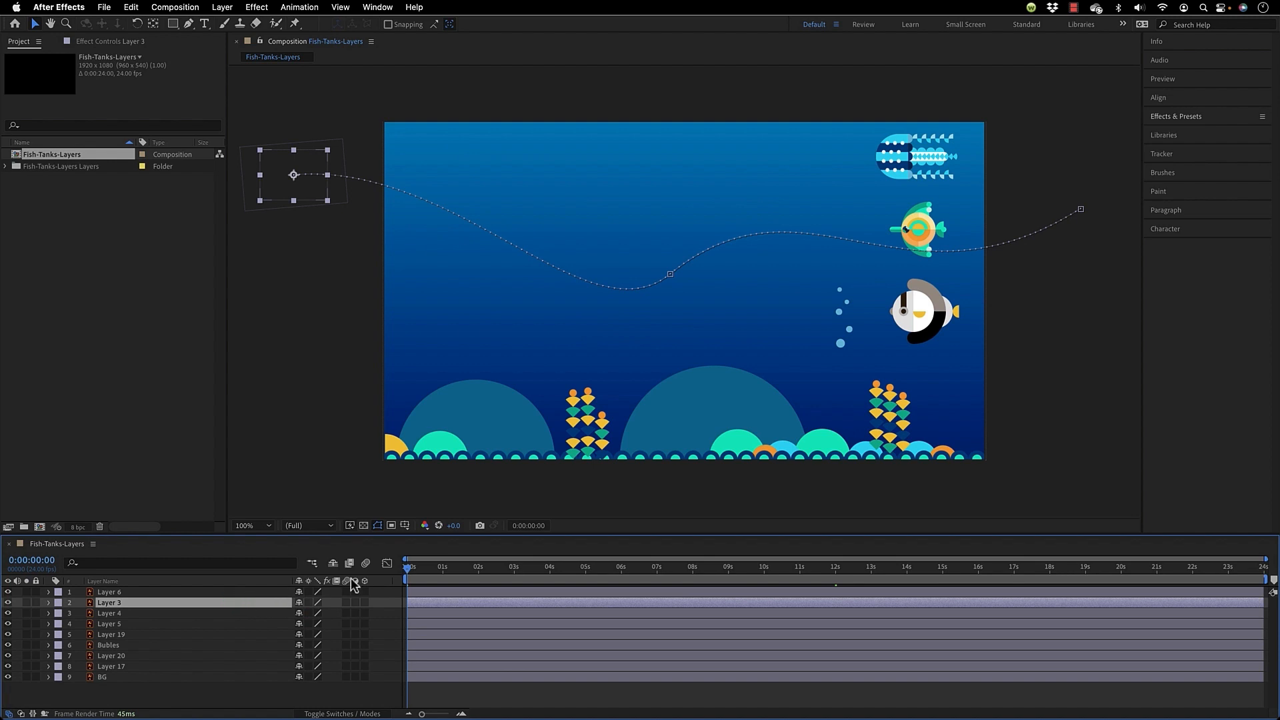
key("u")
left_click_drag(409, 567, 510, 591)
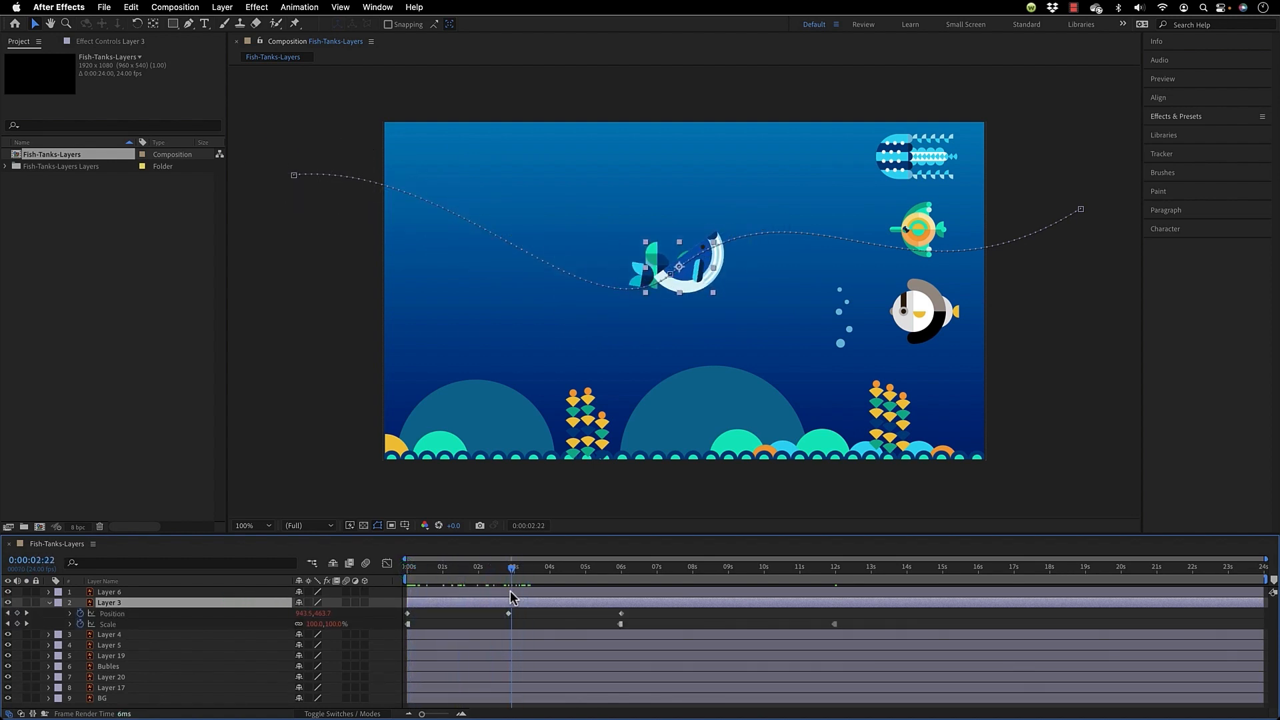
Select all of Layer 3's Position keyframes and, at 0:00:02:20, move its whole motion path down below the whale's.
left_click(424, 619)
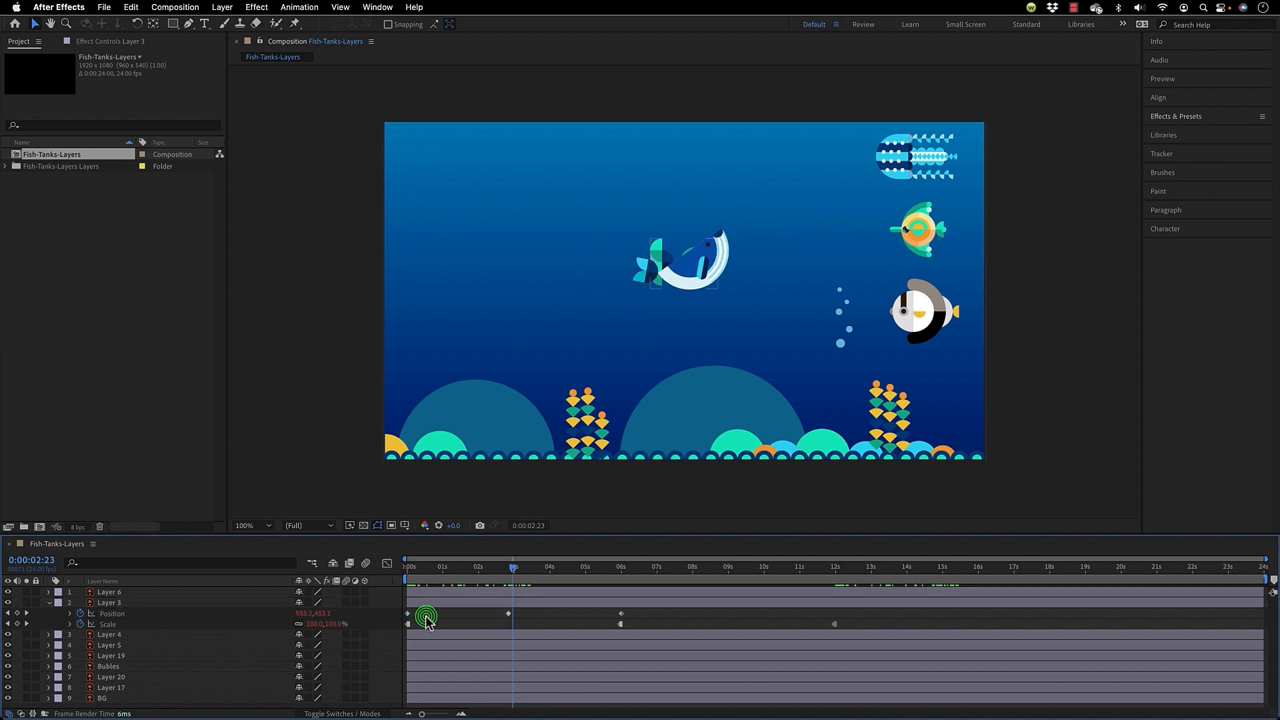
left_click(148, 614)
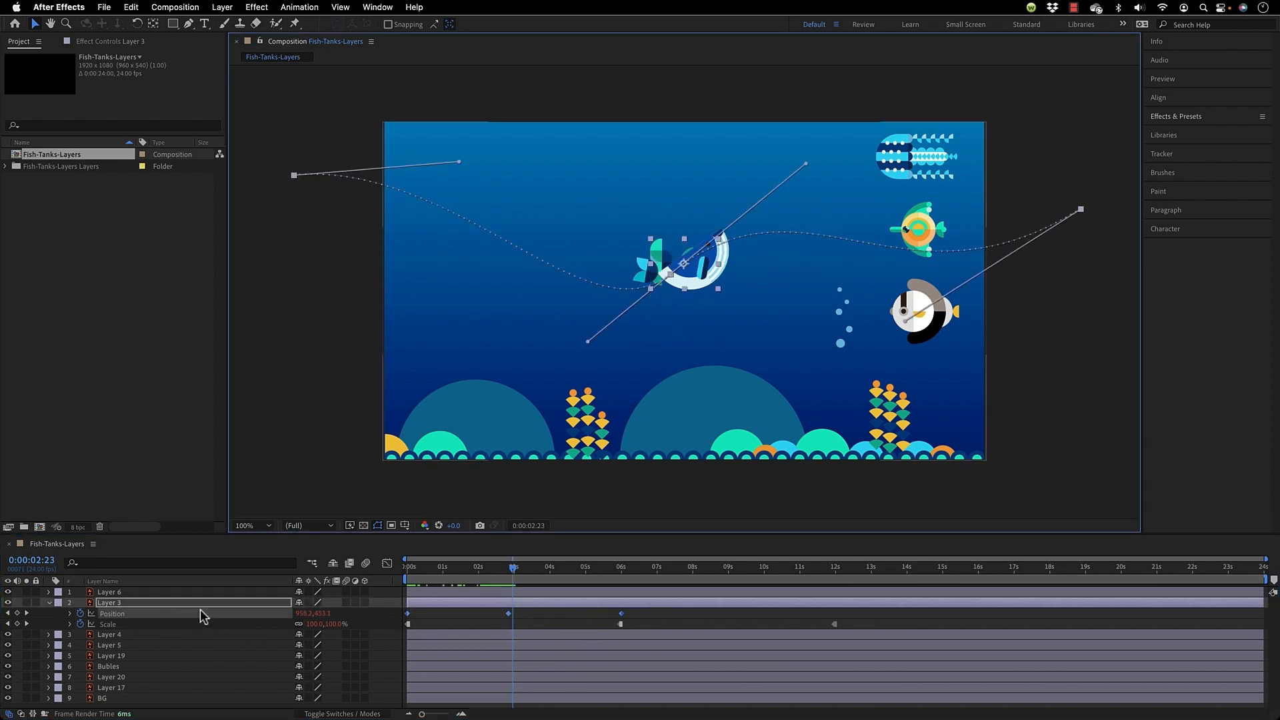
left_click_drag(513, 570, 511, 577)
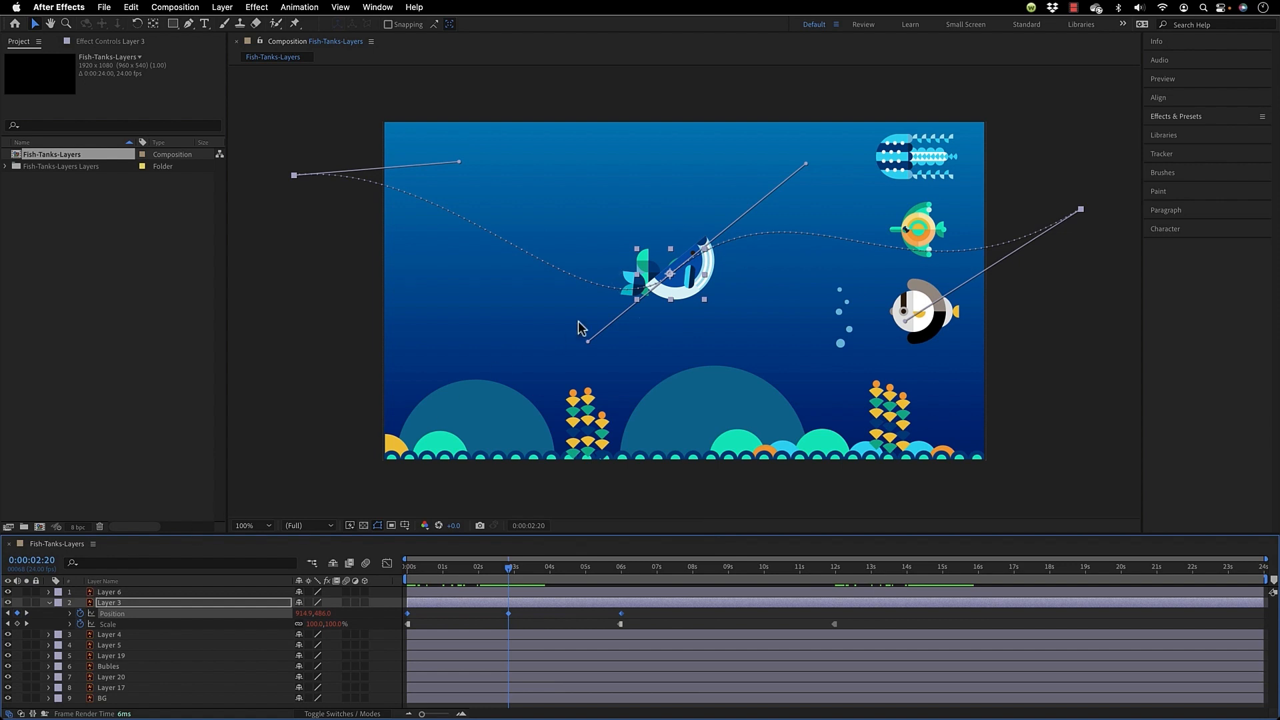
left_click(672, 272)
left_click_drag(672, 272, 665, 348)
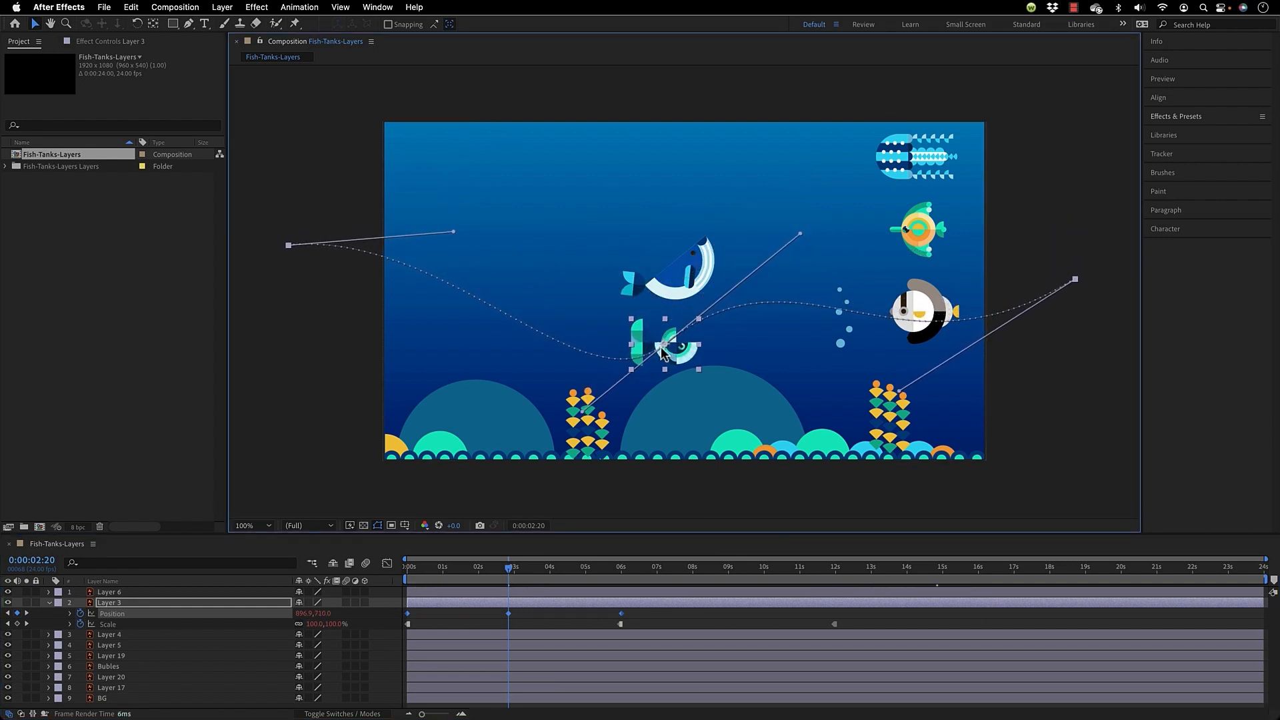
Reshape the first half of Layer 3's motion path into a shallow dip and lower its middle keyframe onto the hills.
left_click(449, 614)
left_click(508, 613)
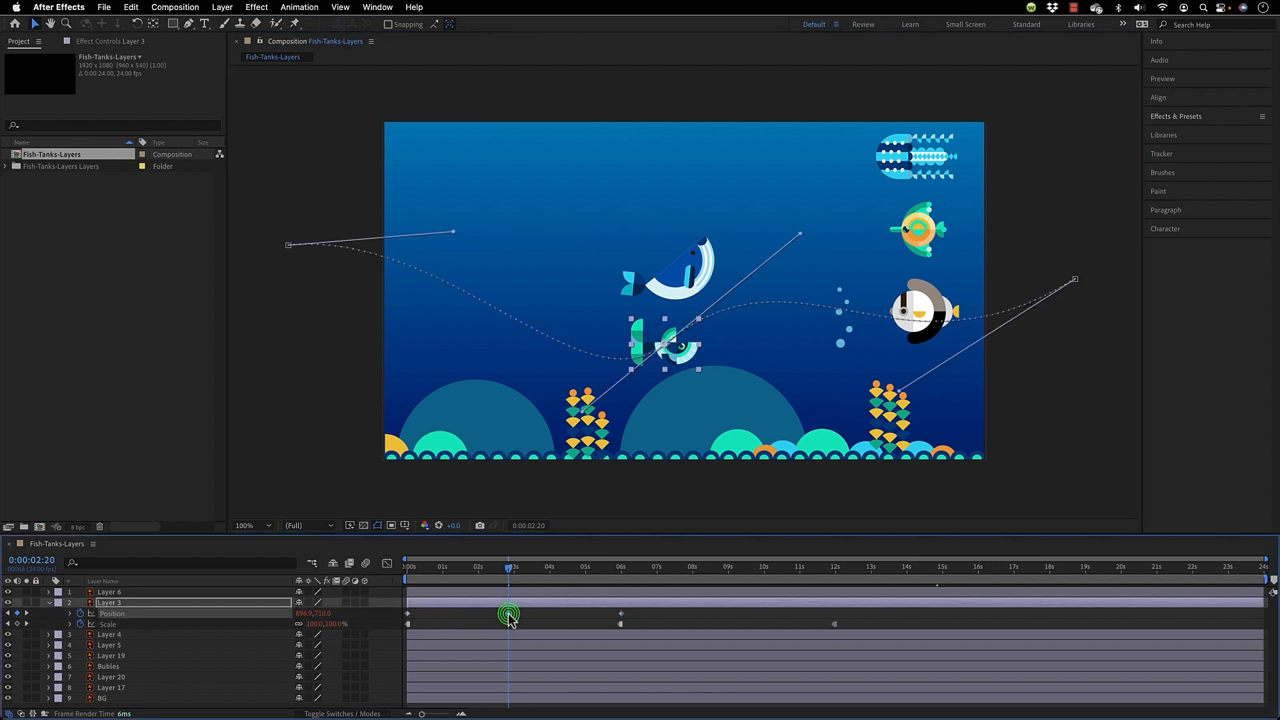
left_click(454, 232)
left_click_drag(453, 233, 391, 375)
left_click_drag(799, 234, 806, 346)
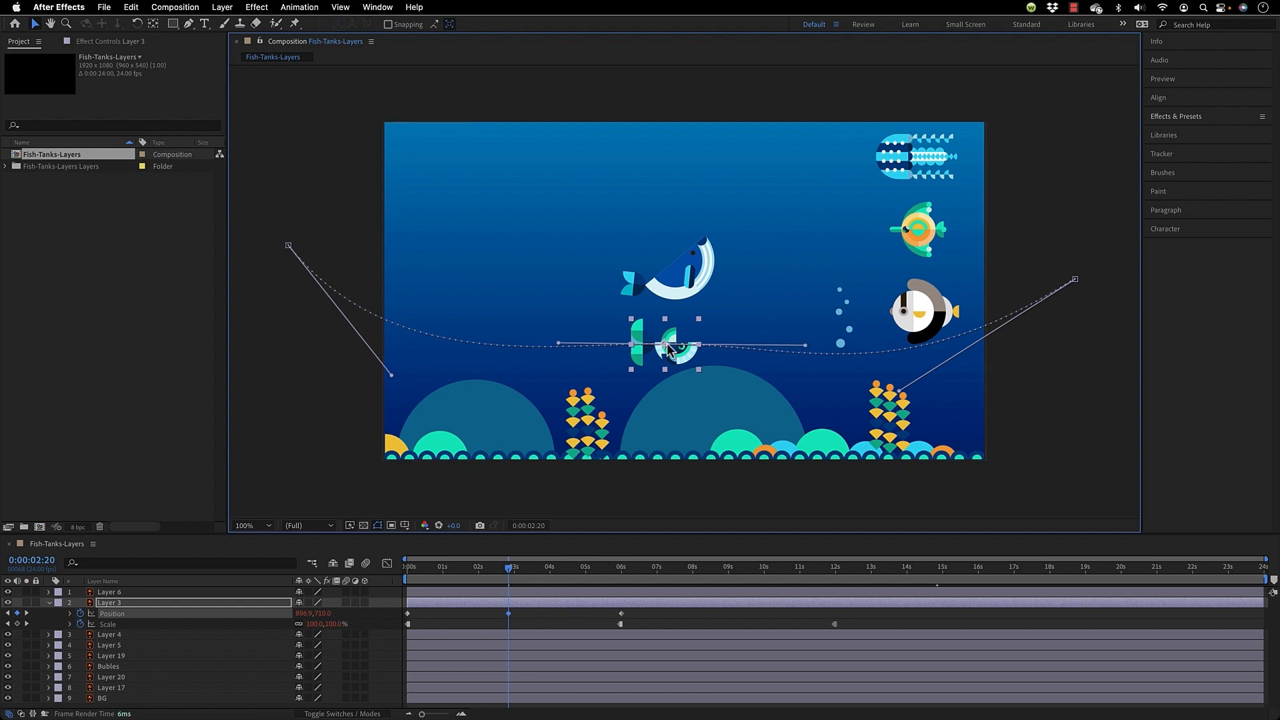
left_click_drag(669, 348, 676, 386)
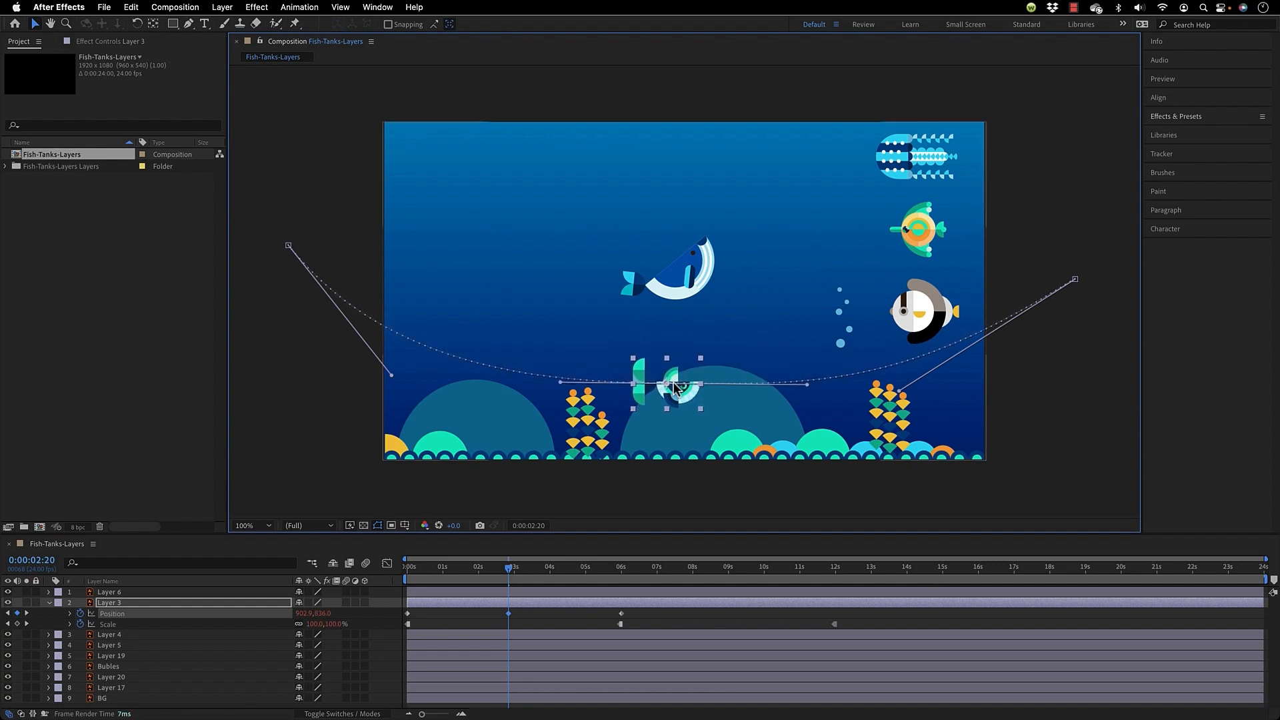
Lower the end point of Layer 3's motion path and swing its handle upward so the path arcs over the seaweed.
left_click(1075, 280)
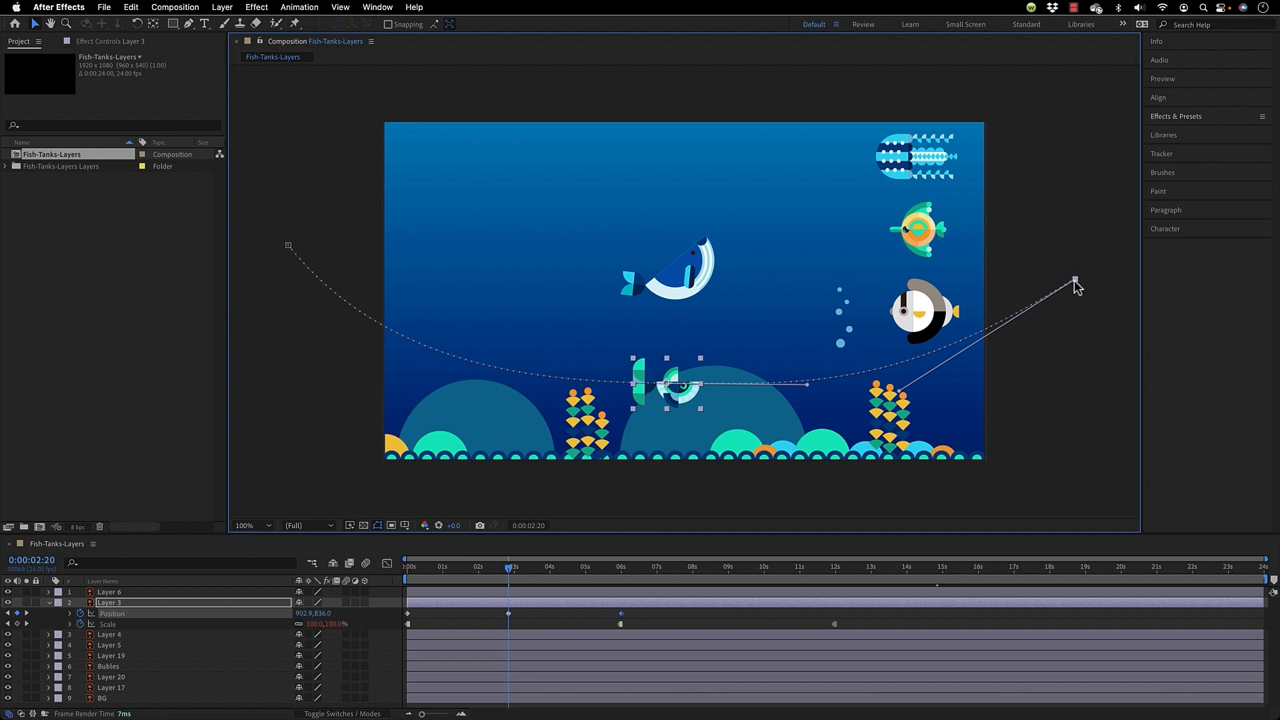
left_click_drag(1075, 280, 1070, 371)
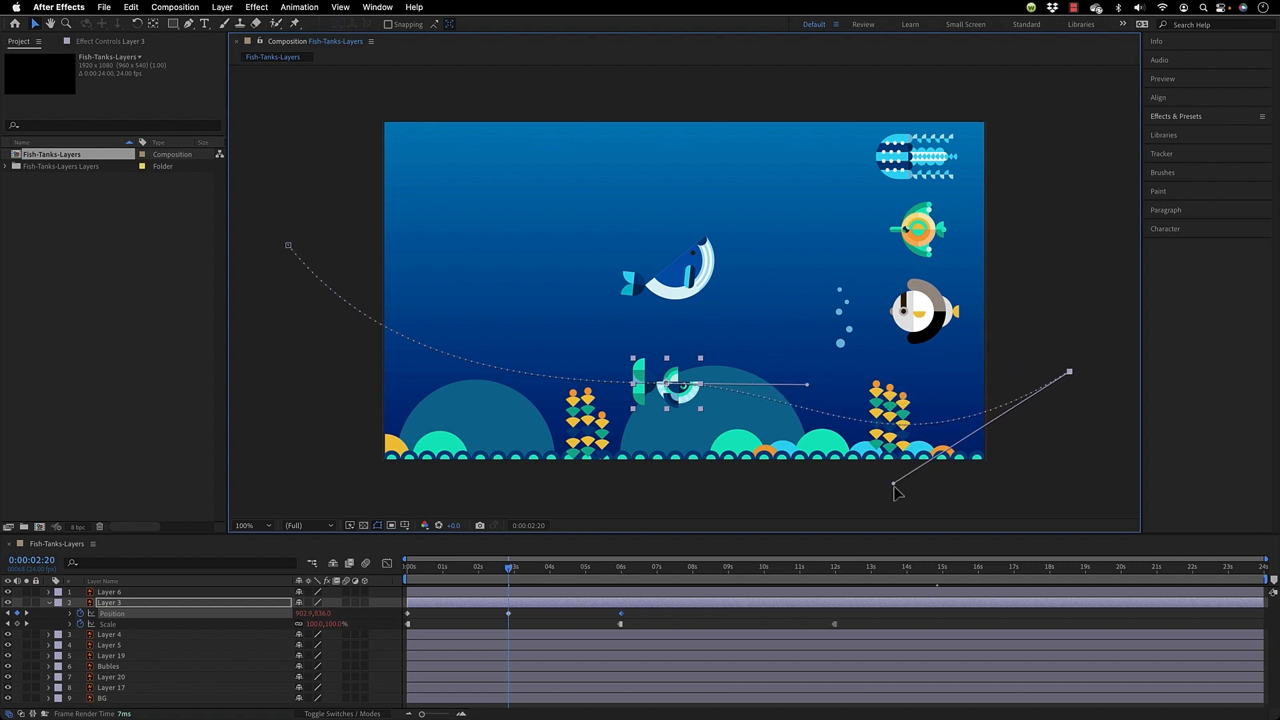
left_click_drag(894, 484, 862, 236)
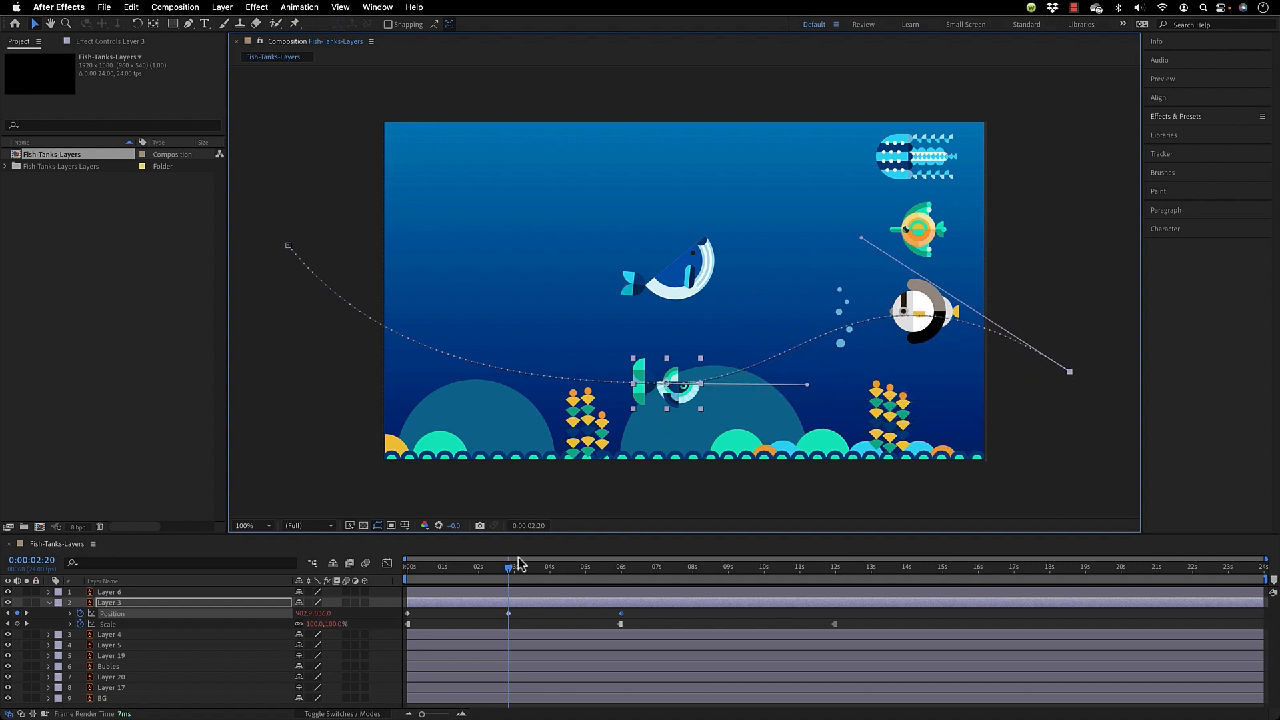
Scrub Layer 3's swim and set its Scale keyframe at 6 s to -100% horizontally and 100% vertically.
left_click_drag(519, 564, 466, 594)
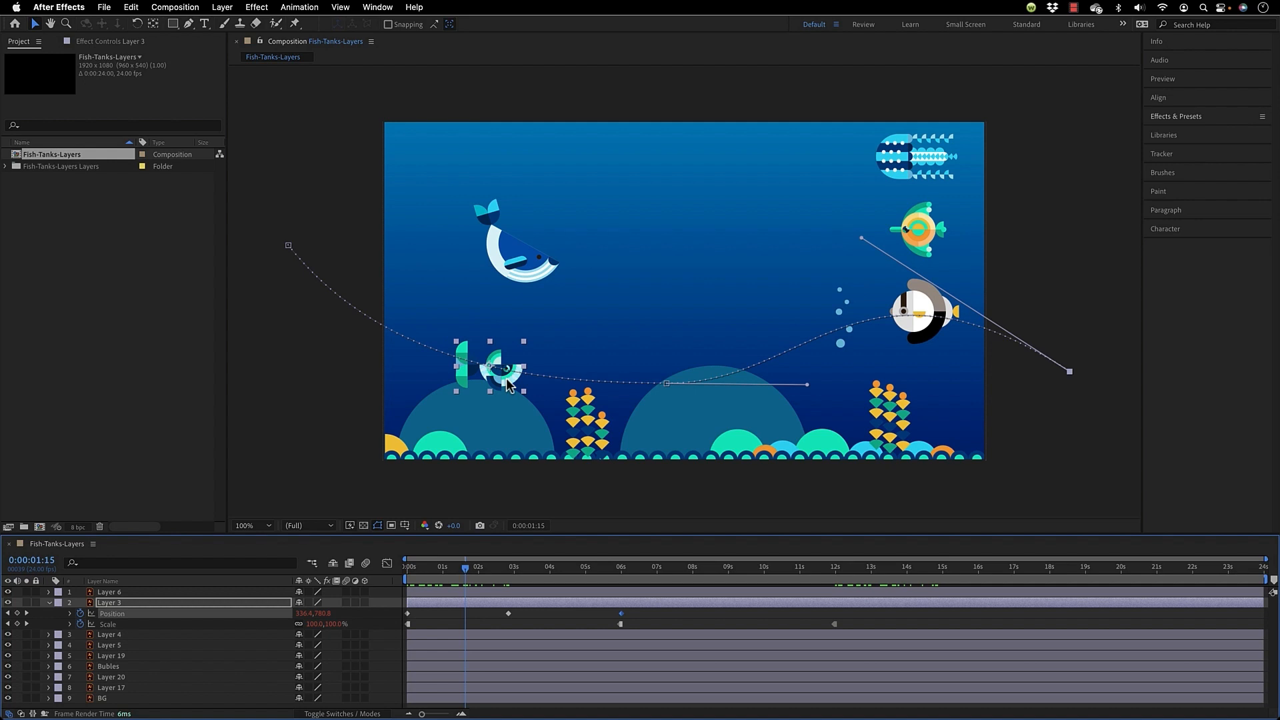
left_click(483, 555)
left_click_drag(485, 555, 641, 621)
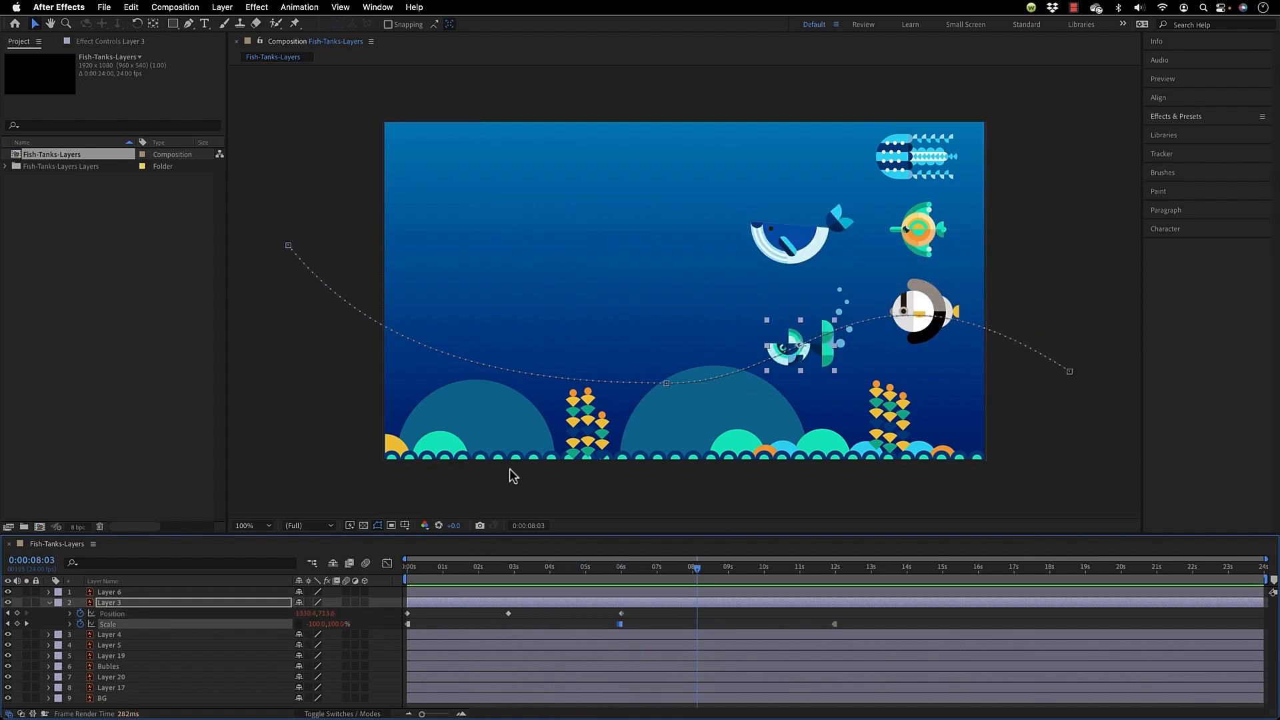
Set Layer 3's Auto-Orientation to Orient Along Path and scrub back to about 7 s to check the fish's turn.
right_click(170, 604)
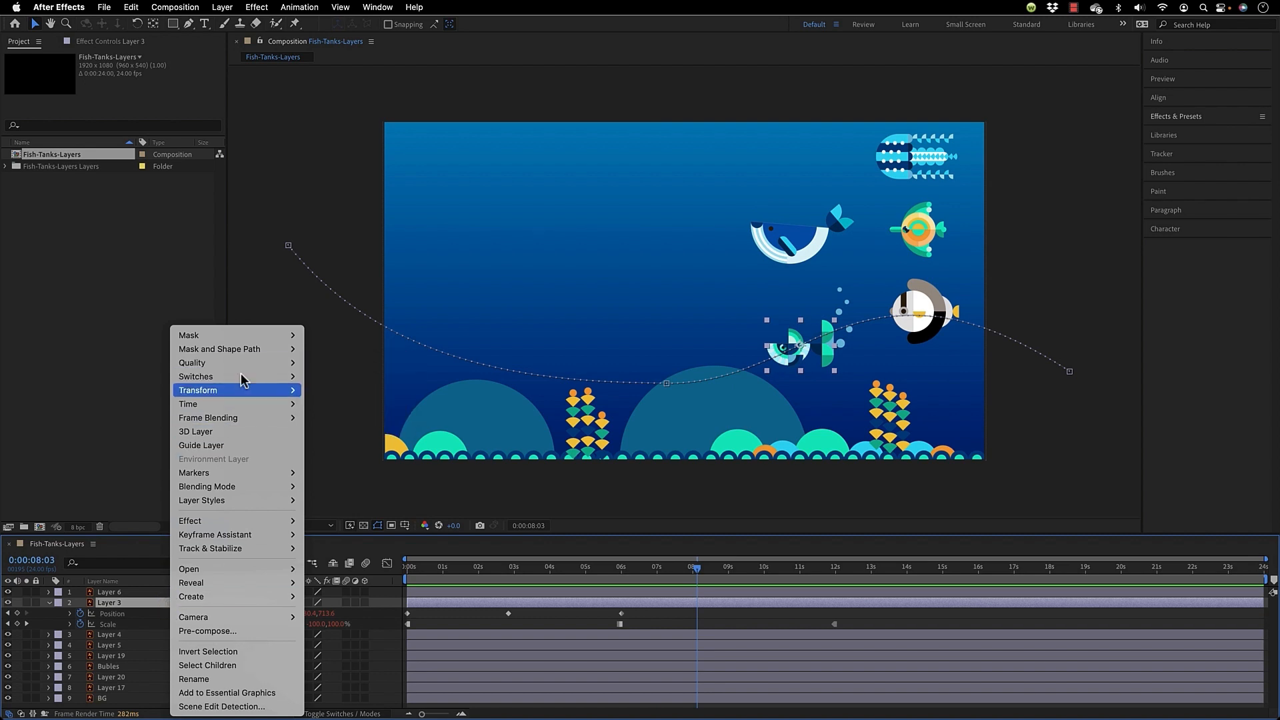
mouse_move(243, 390)
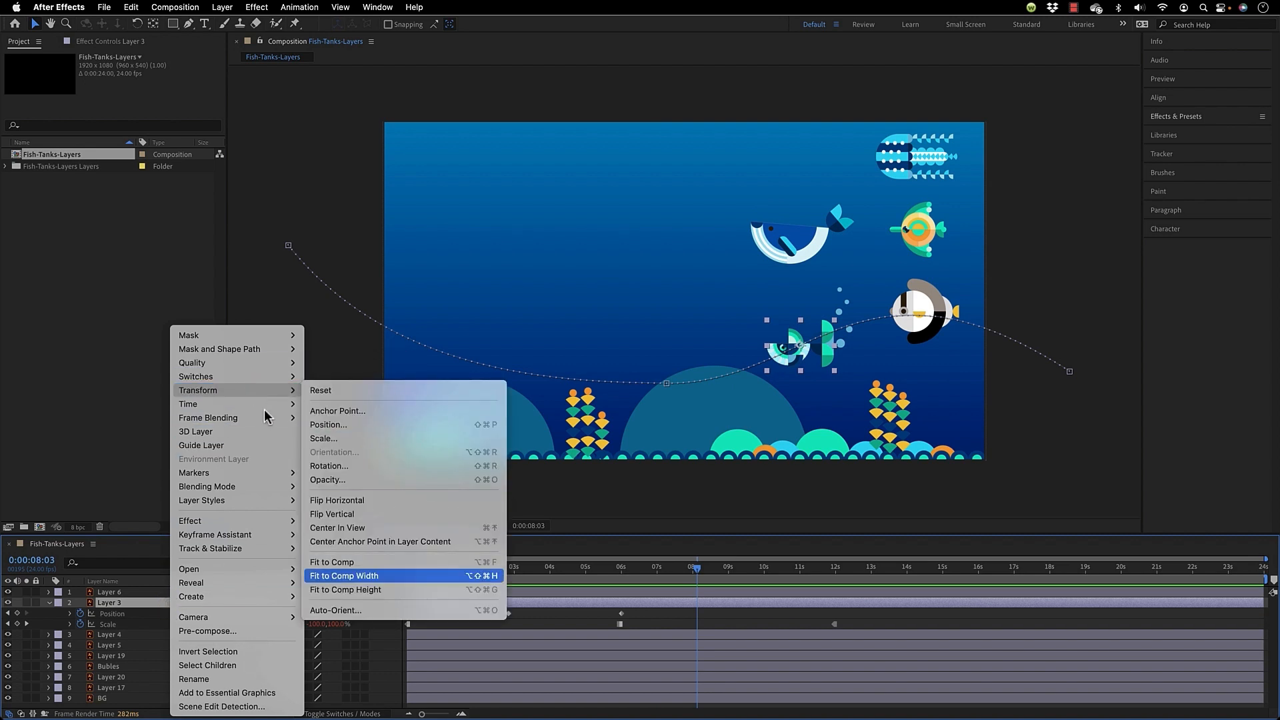
left_click(396, 611)
left_click(565, 354)
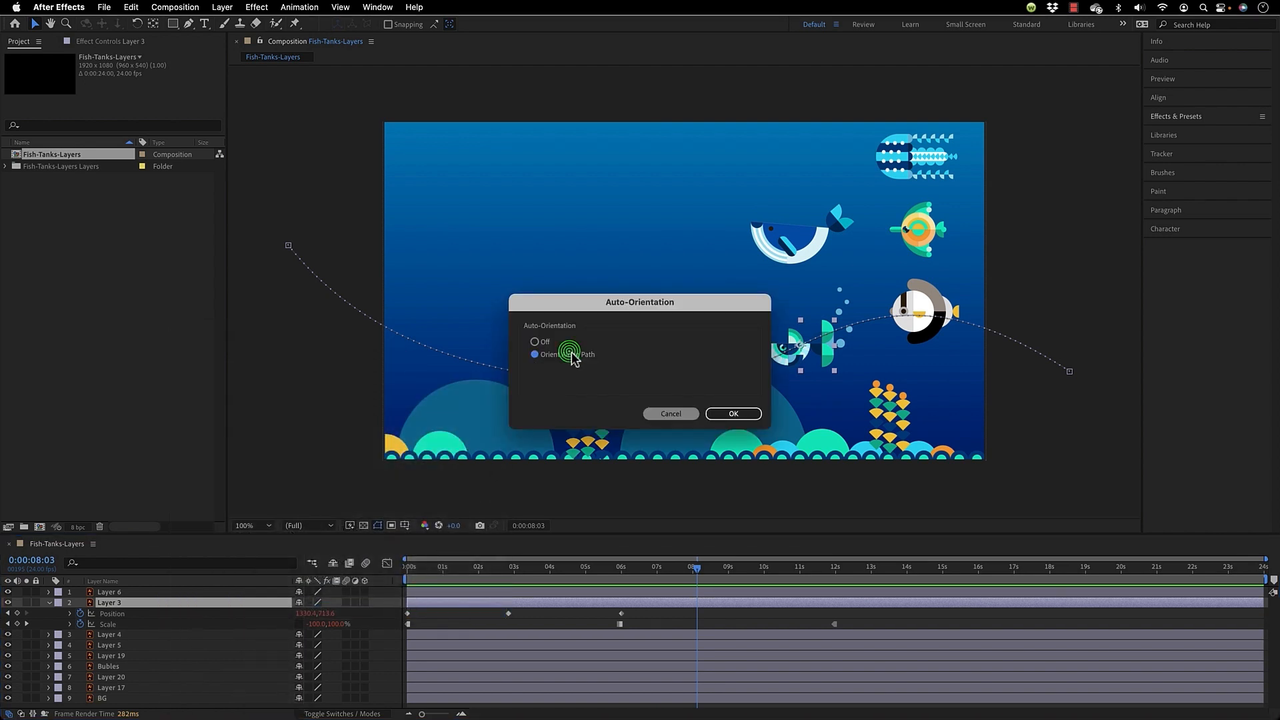
left_click(734, 414)
left_click_drag(697, 568, 659, 602)
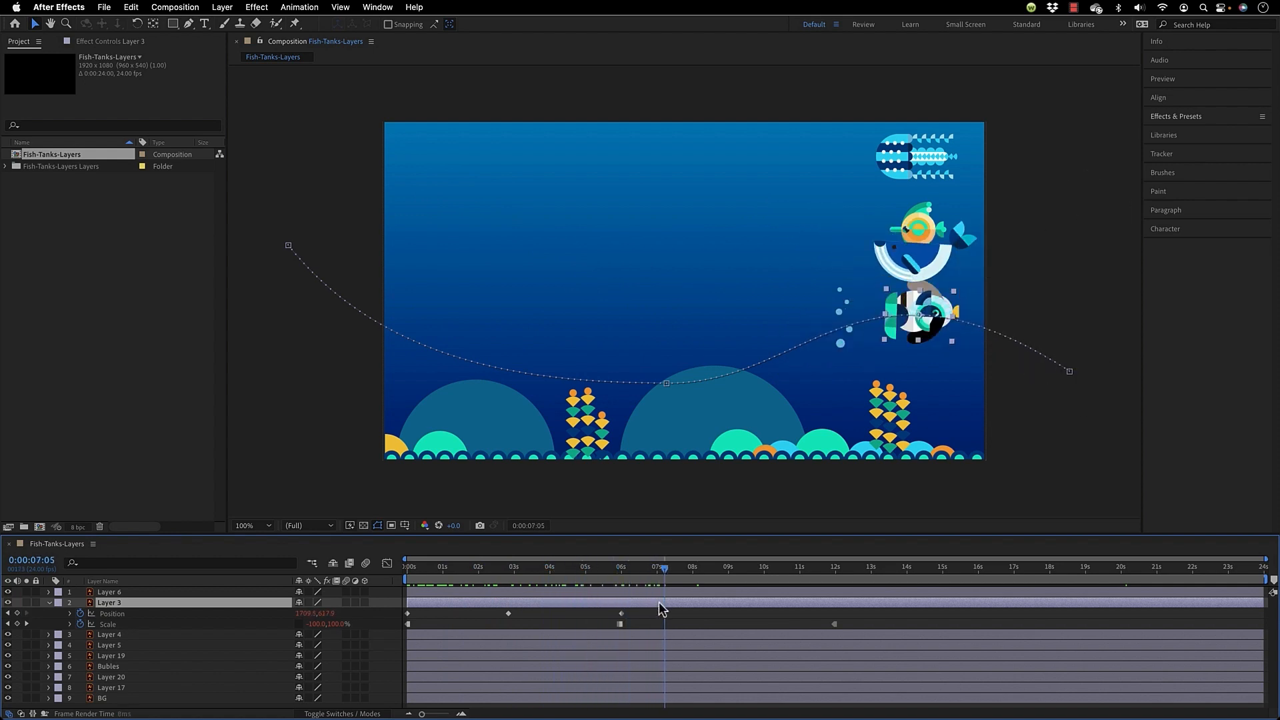
Key Layer 3's Scale at 0:00:07:04 to 100% horizontally and -100% vertically.
left_click(620, 624)
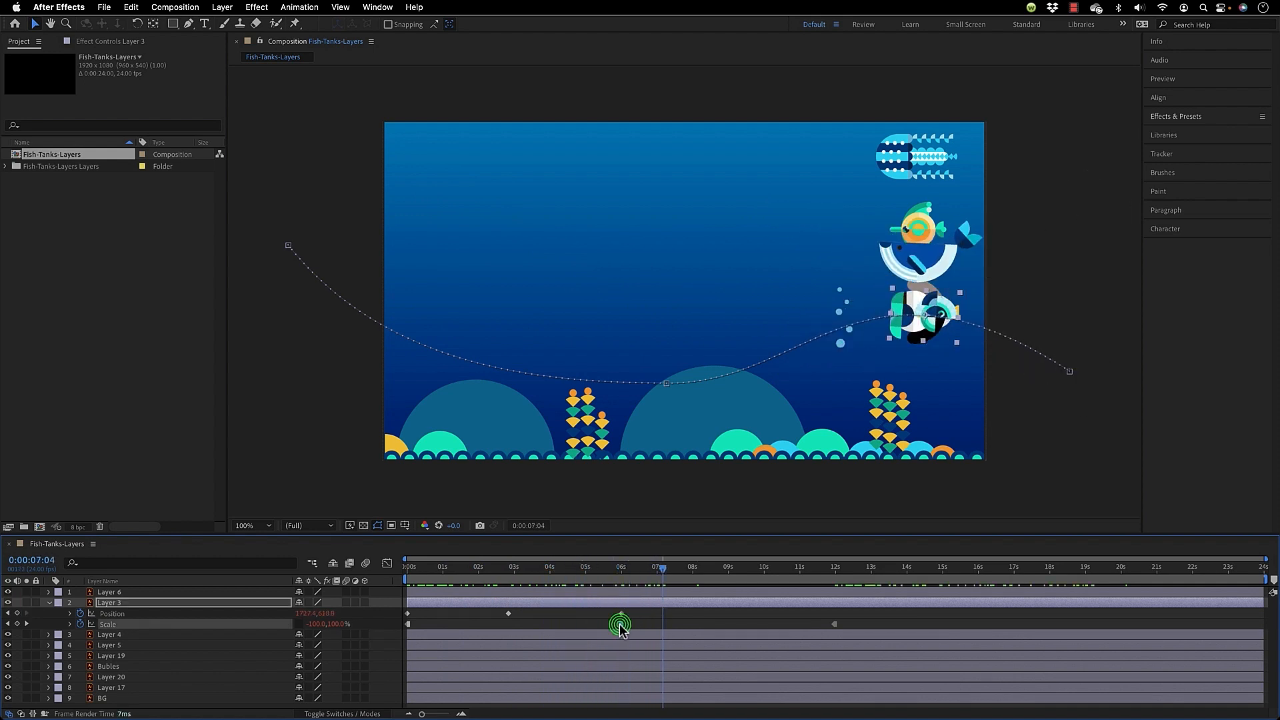
left_click(313, 624)
type("100")
key("Return")
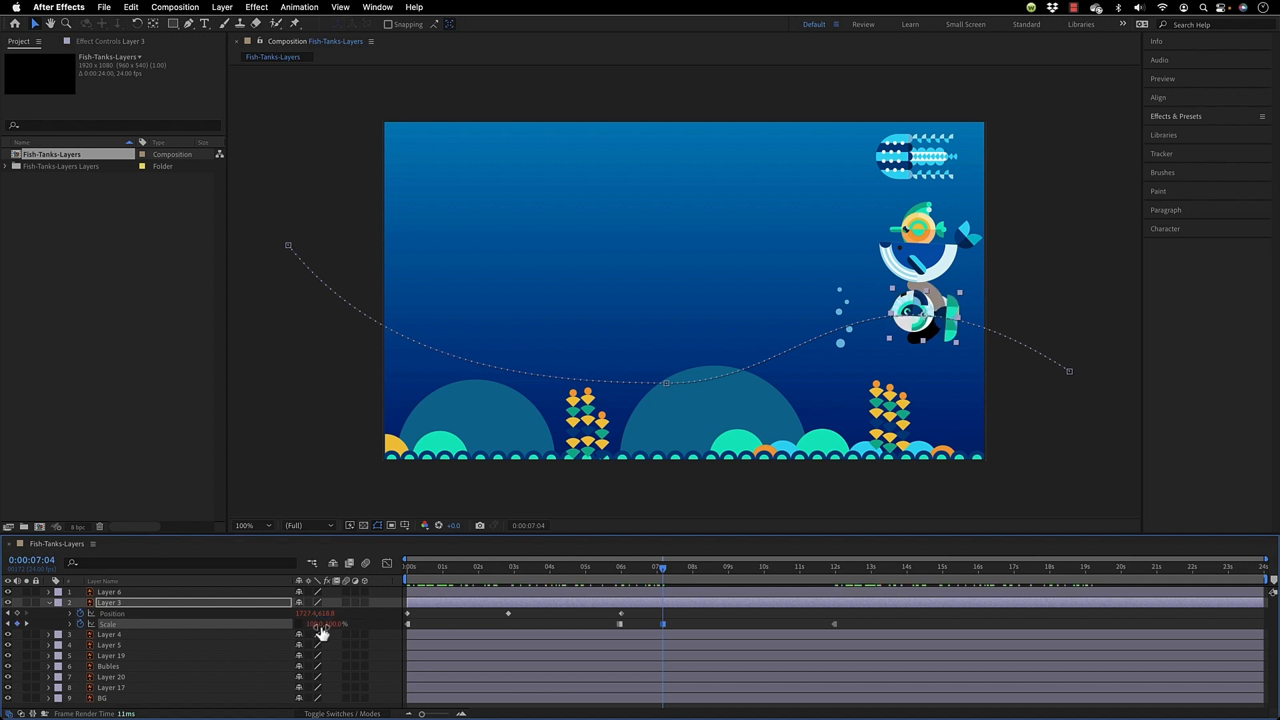
left_click(337, 625)
type("-100")
key("Return")
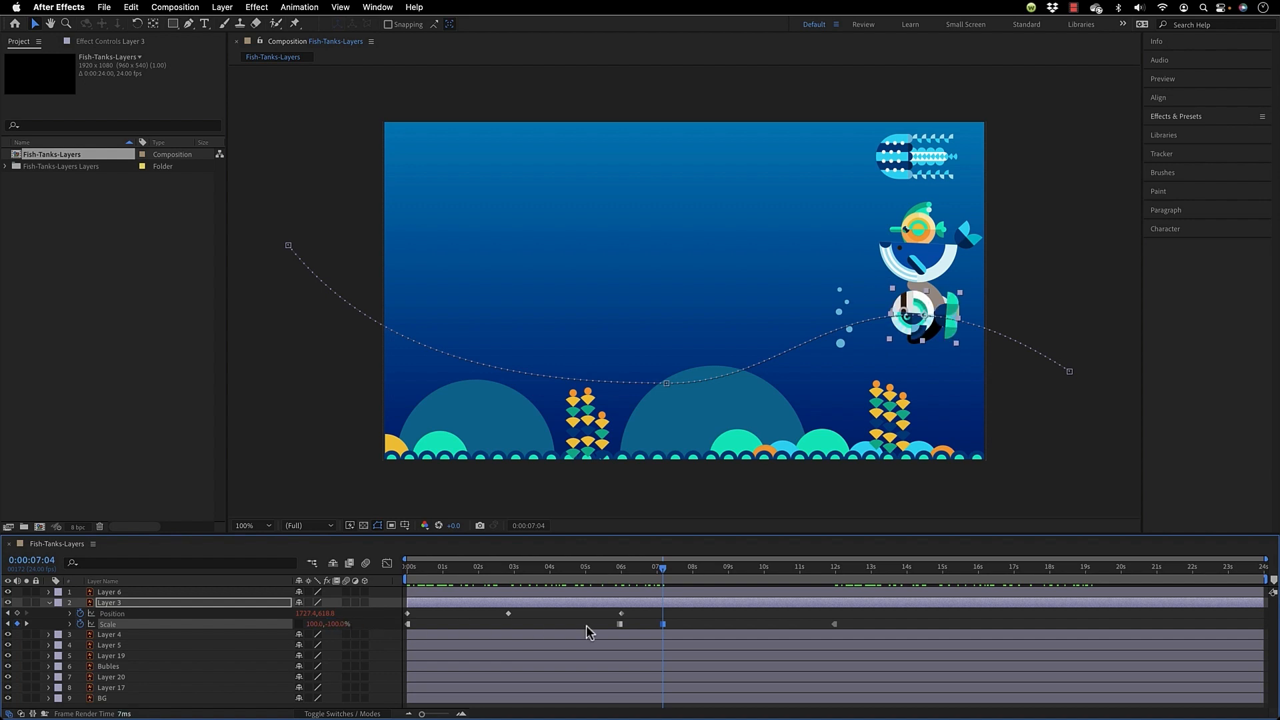
Replace Layer 3's Scale keyframe at 6 s with the one from 0:00:07:04 and scrub through the return swim.
left_click(618, 624)
key("Delete")
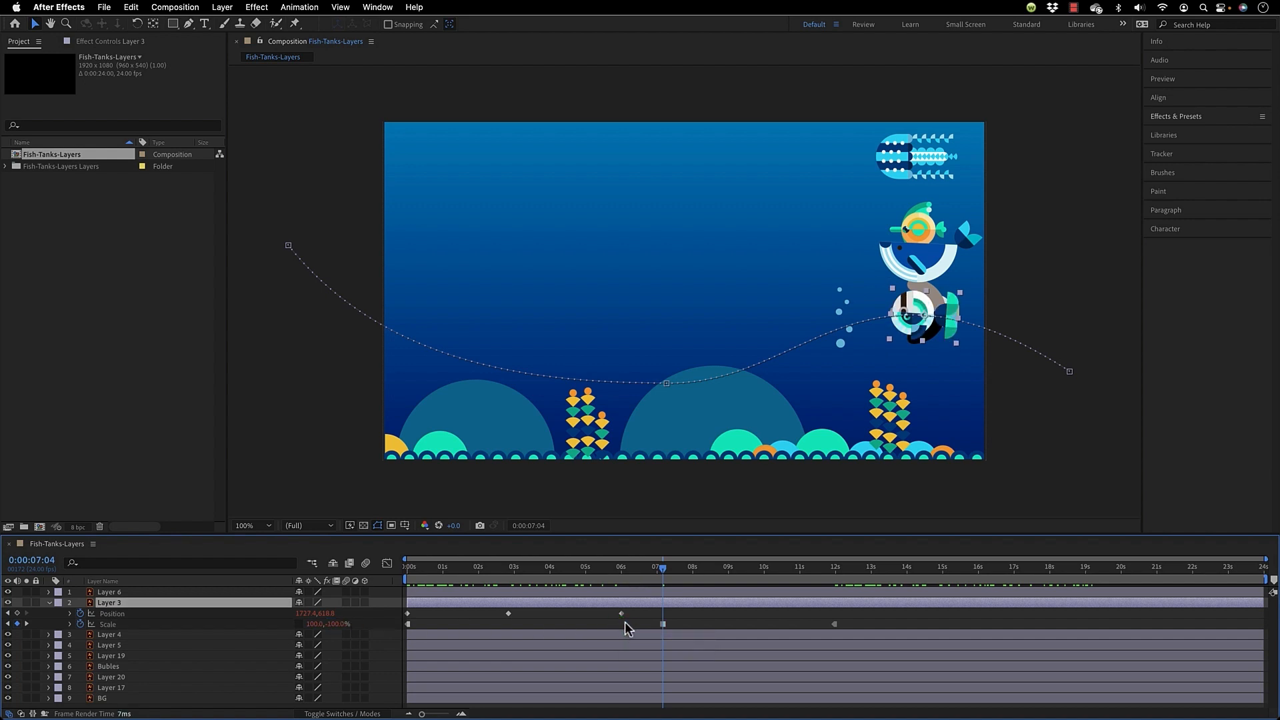
left_click_drag(663, 624, 619, 624)
left_click(772, 567)
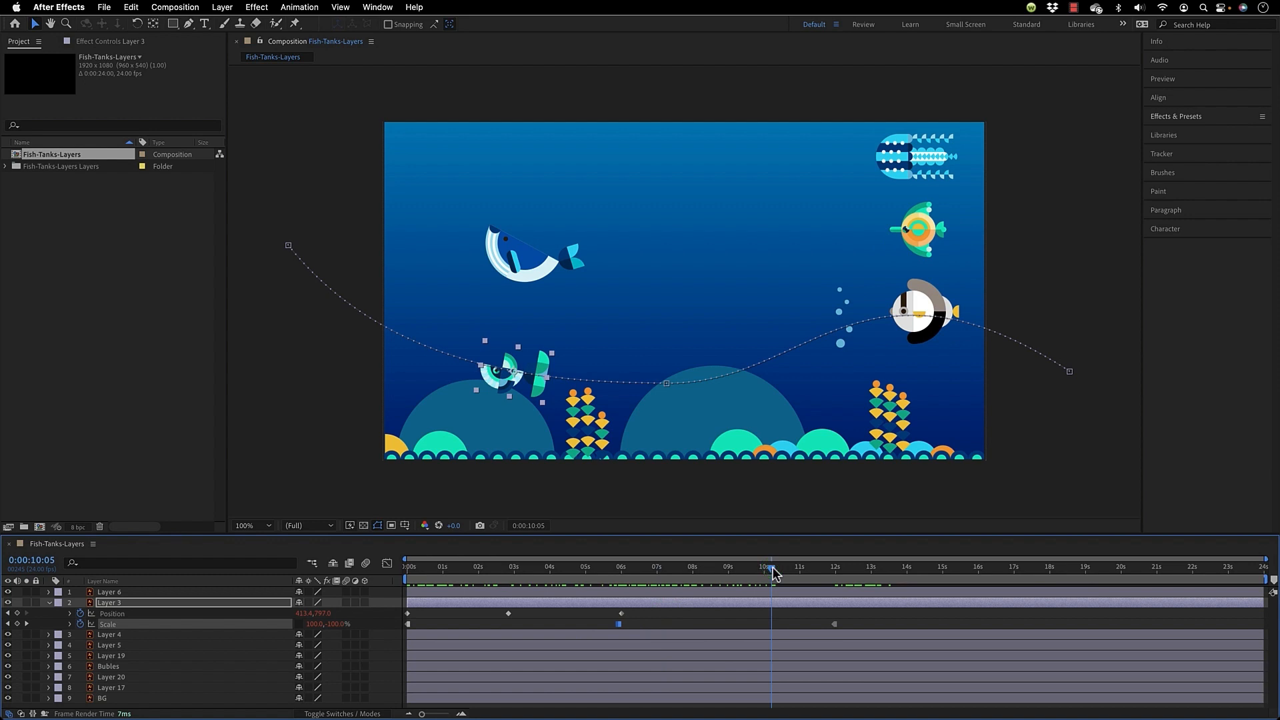
left_click_drag(773, 571, 995, 604)
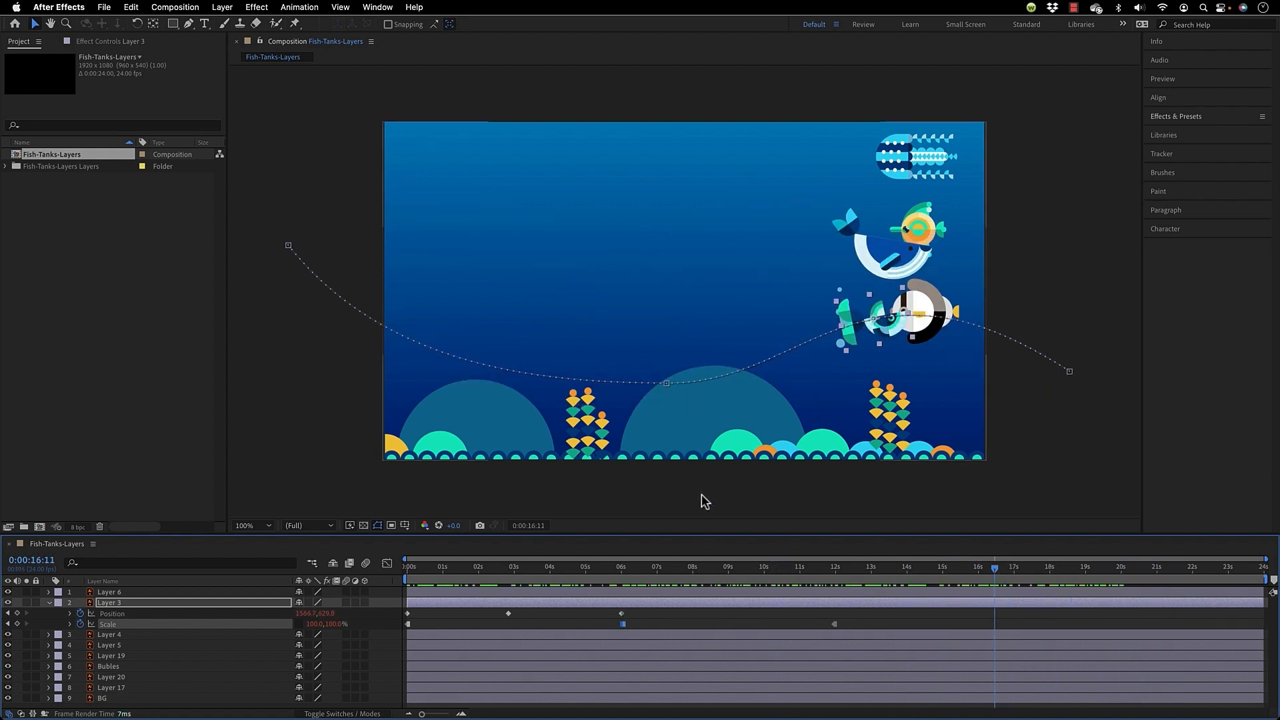
Keyframe Layer 4's Position from outside the canvas at its lower right at 0 s to outside its upper left at 6 s.
left_click(922, 142)
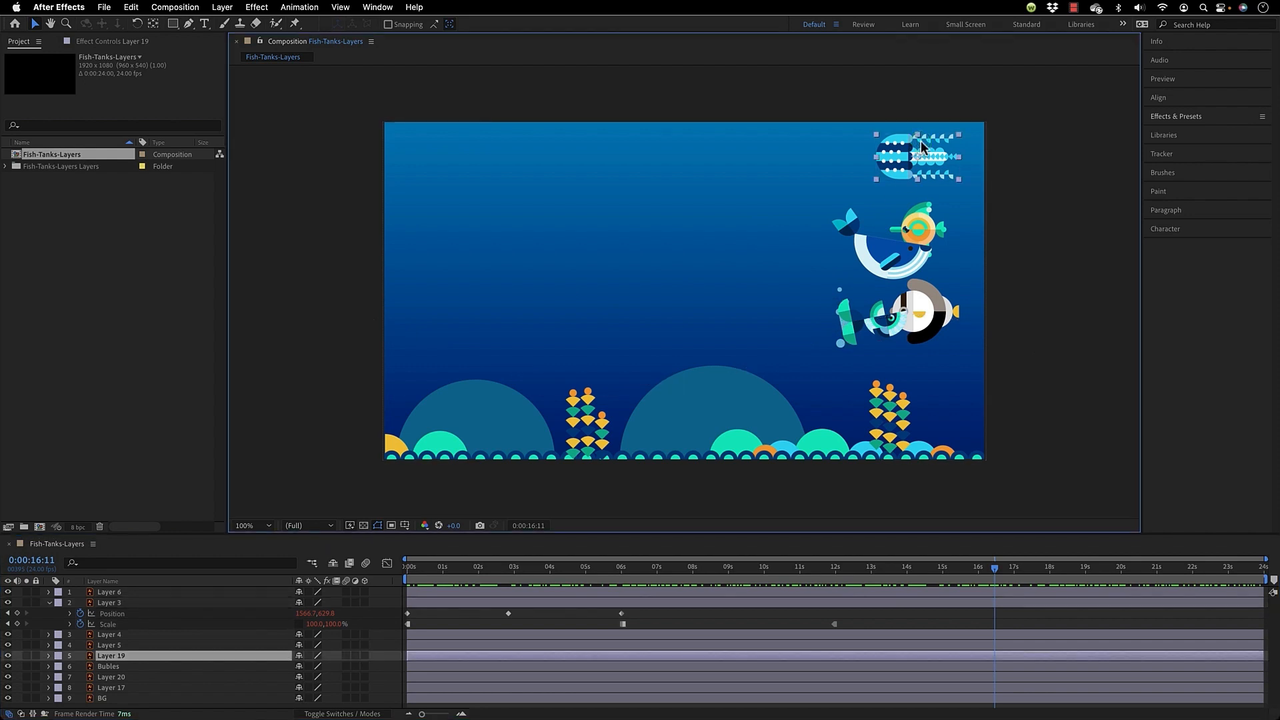
left_click(937, 312)
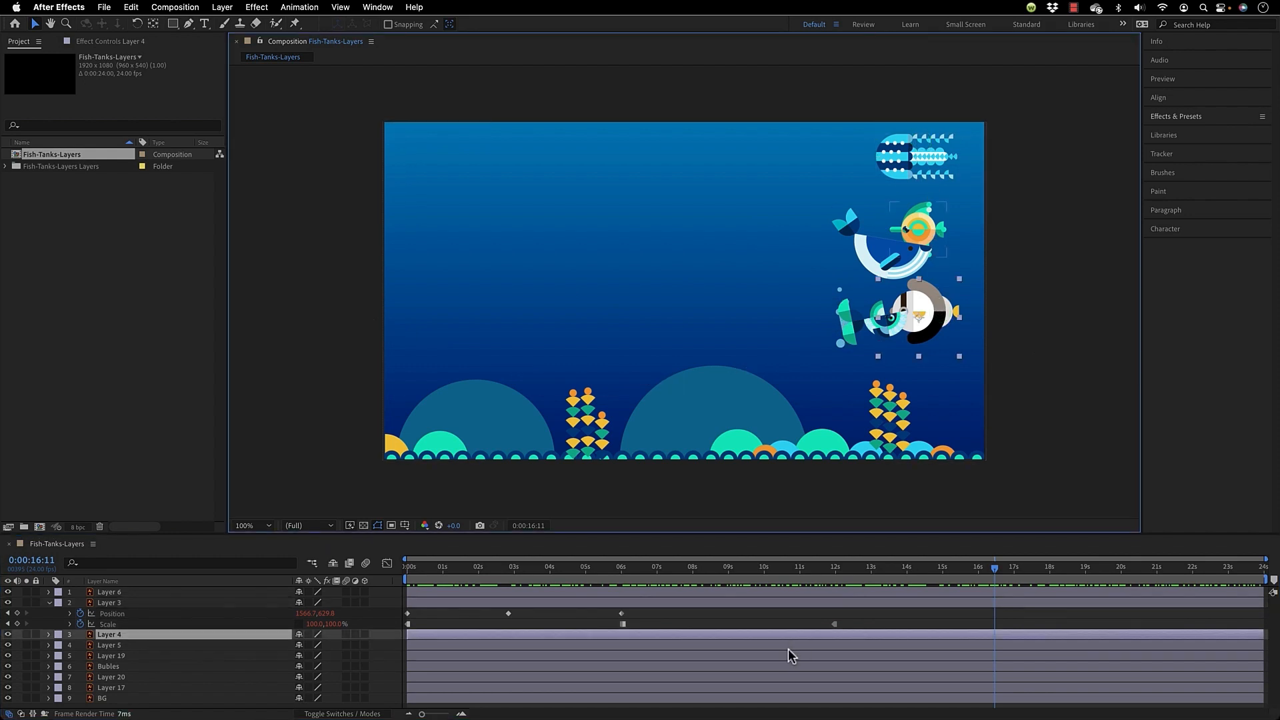
left_click_drag(811, 573, 390, 599)
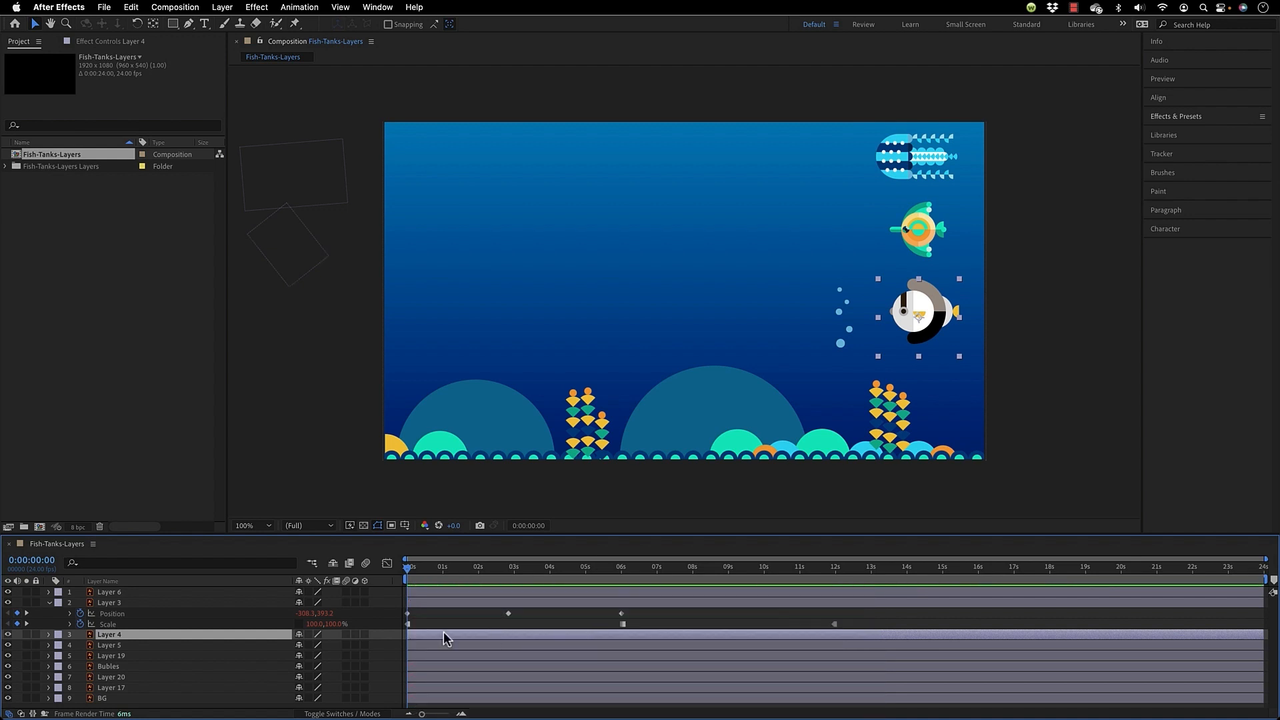
key("p")
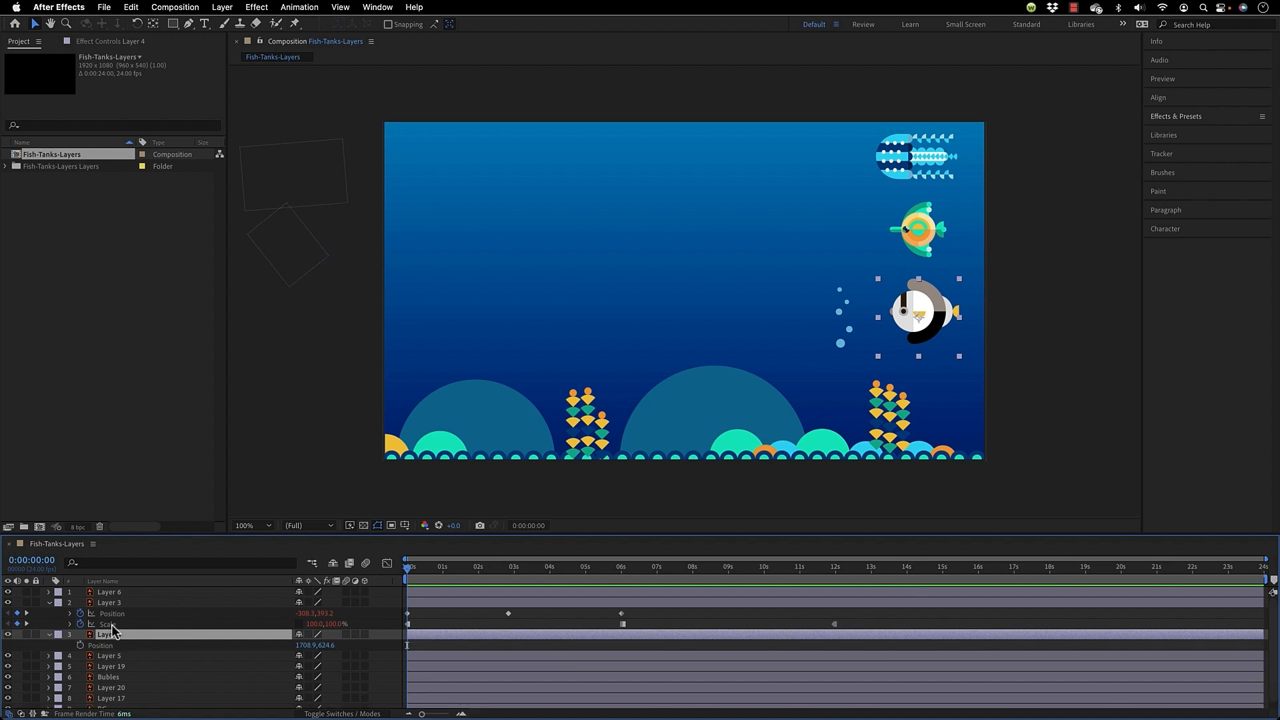
left_click(80, 645)
left_click_drag(928, 335, 1054, 406)
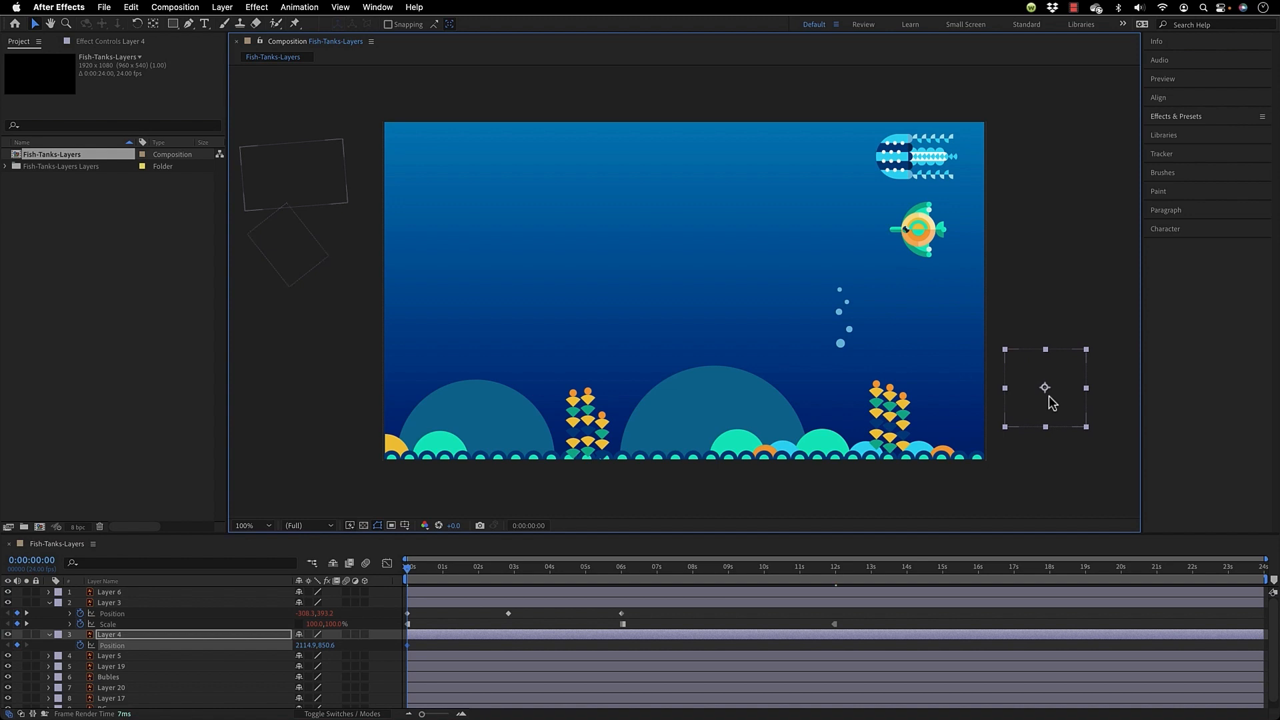
left_click_drag(834, 575, 621, 588)
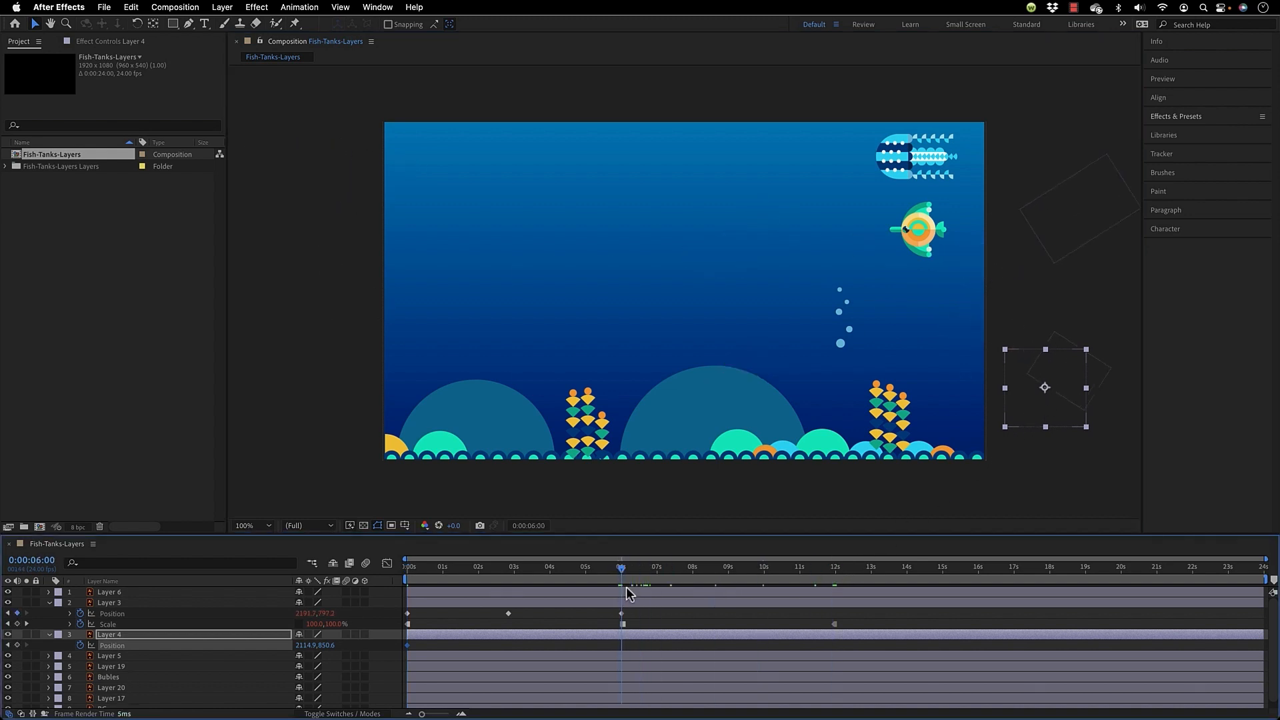
left_click_drag(1025, 407, 306, 267)
At 0:00:02:20, add a middle Position keyframe for Layer 4, tilt its path handles upward to the right and raise it above the whale.
left_click(522, 567)
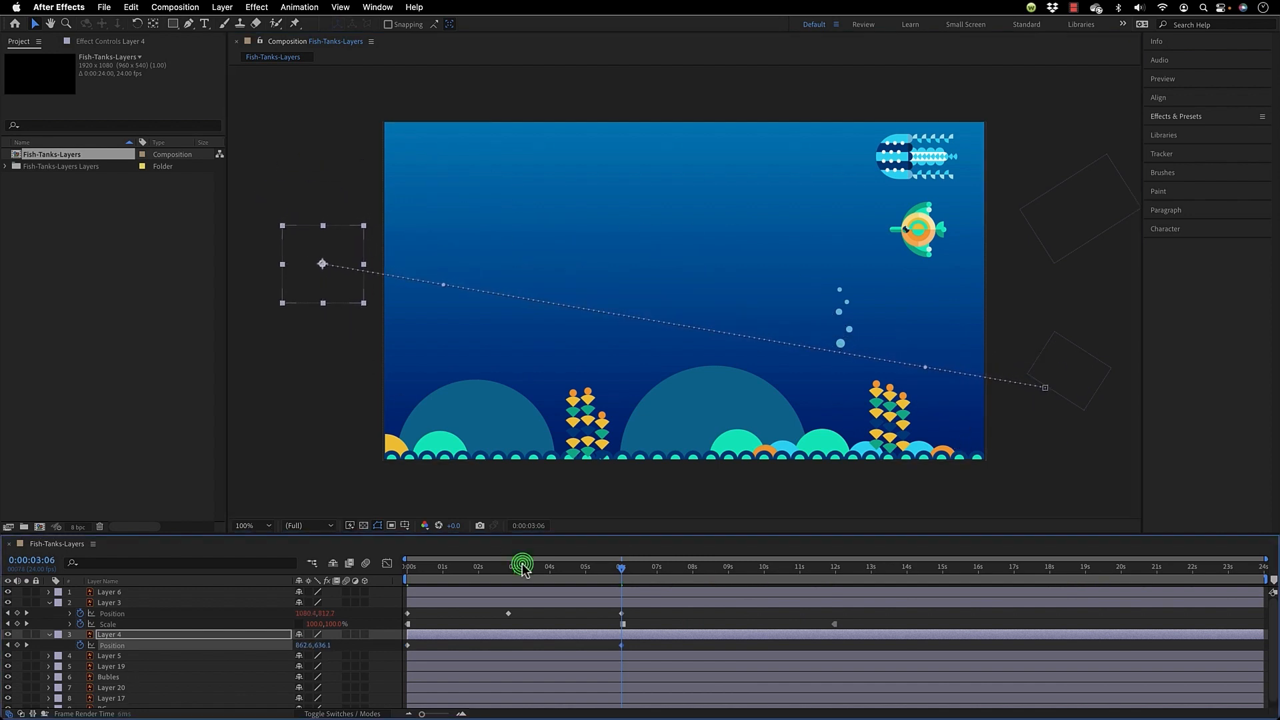
left_click_drag(522, 567, 509, 567)
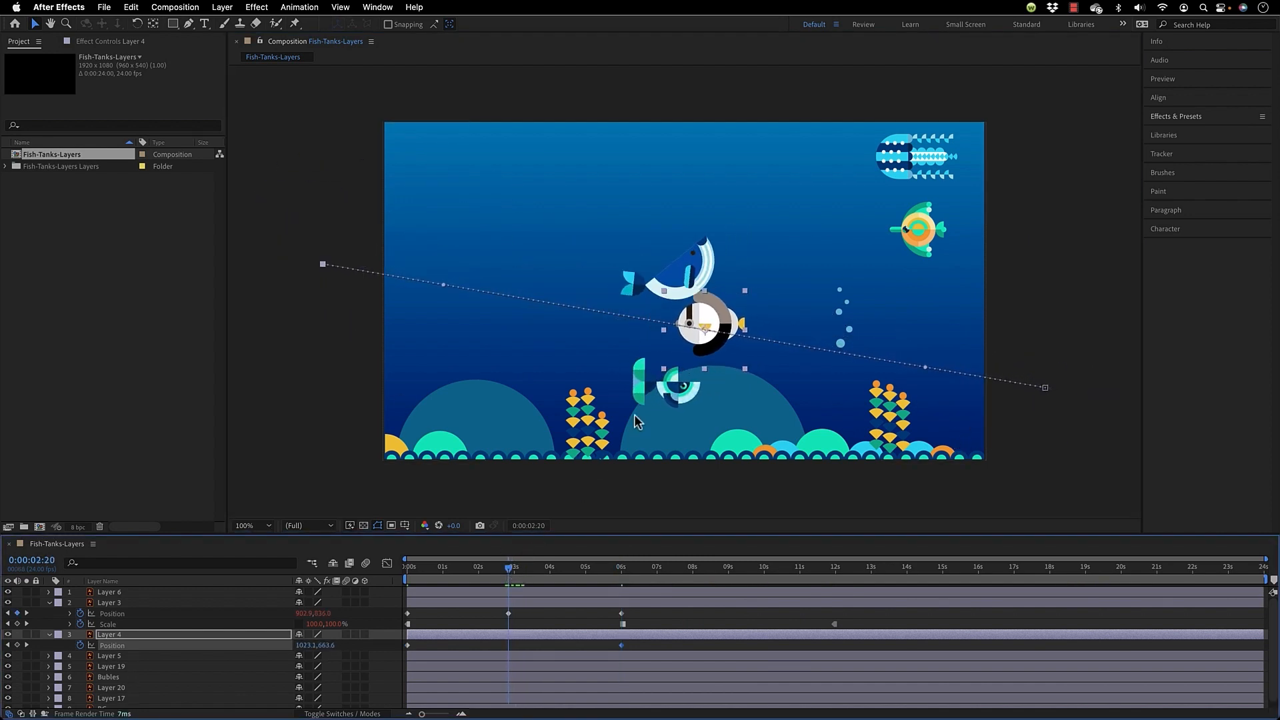
left_click_drag(707, 333, 705, 387)
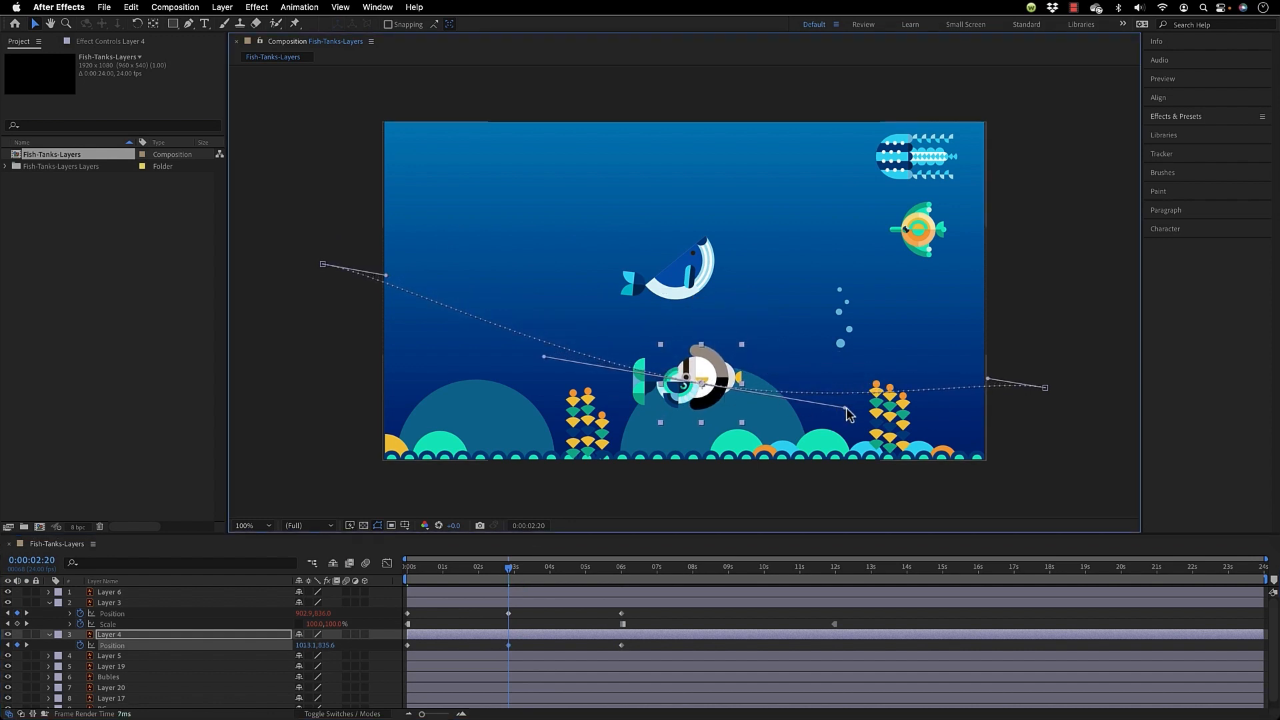
left_click_drag(847, 408, 839, 314)
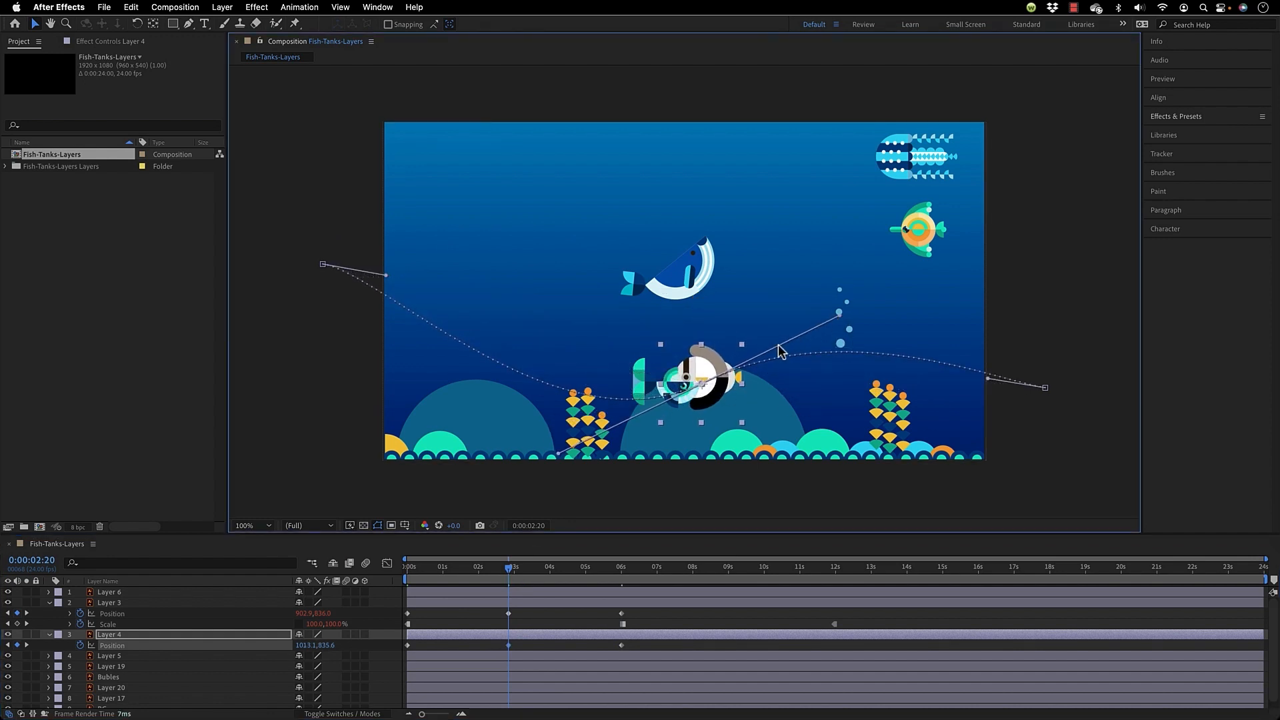
left_click_drag(699, 385, 689, 197)
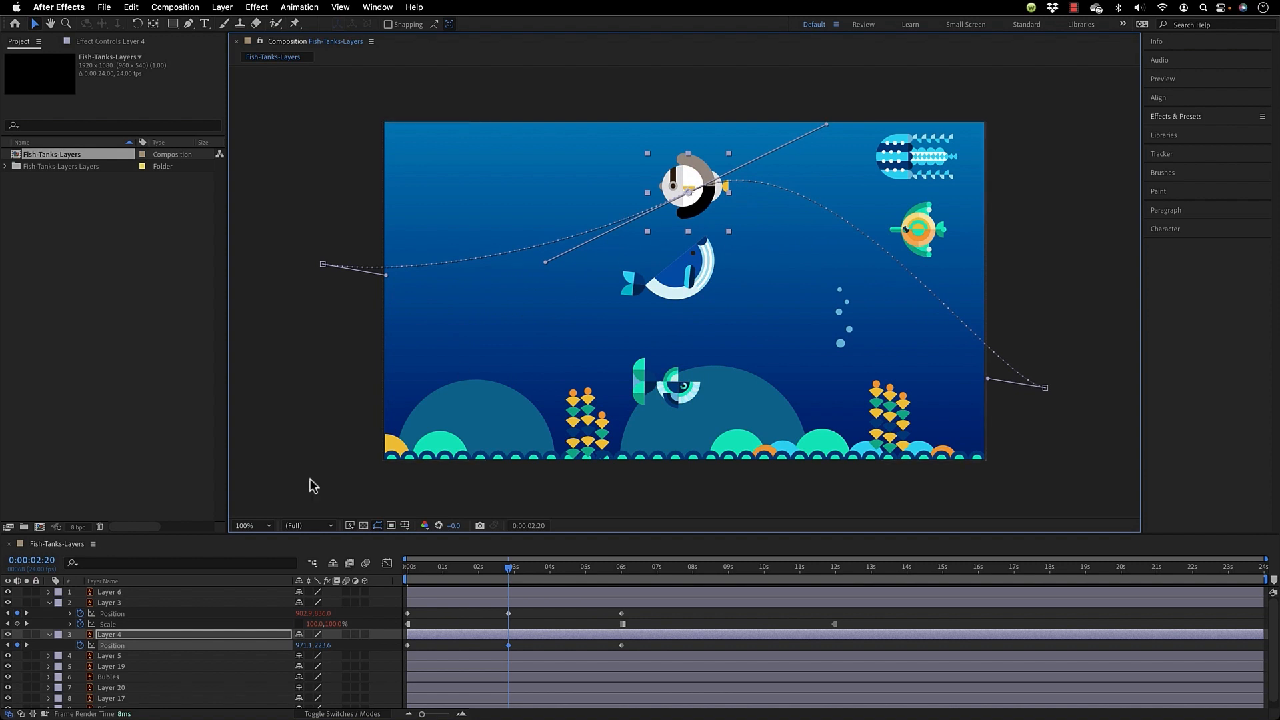
Set Layer 4's Auto-Orientation to Orient Along Path.
right_click(124, 637)
mouse_move(193, 390)
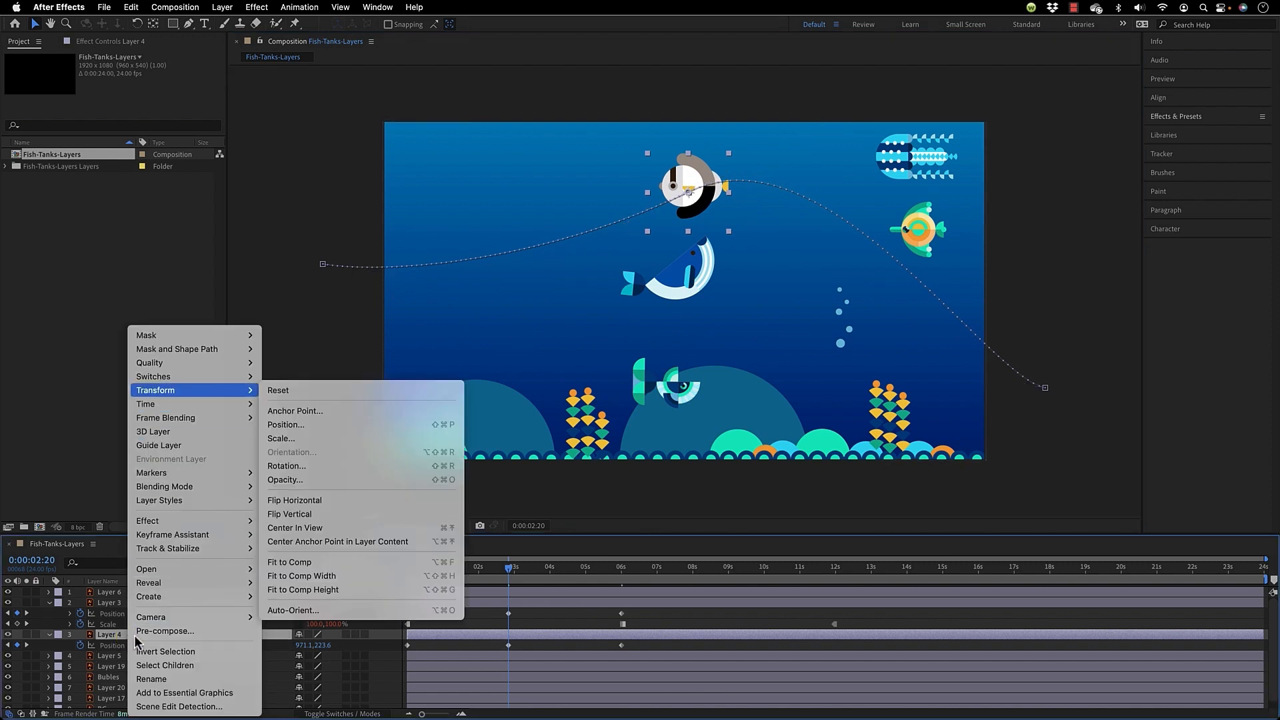
left_click(358, 611)
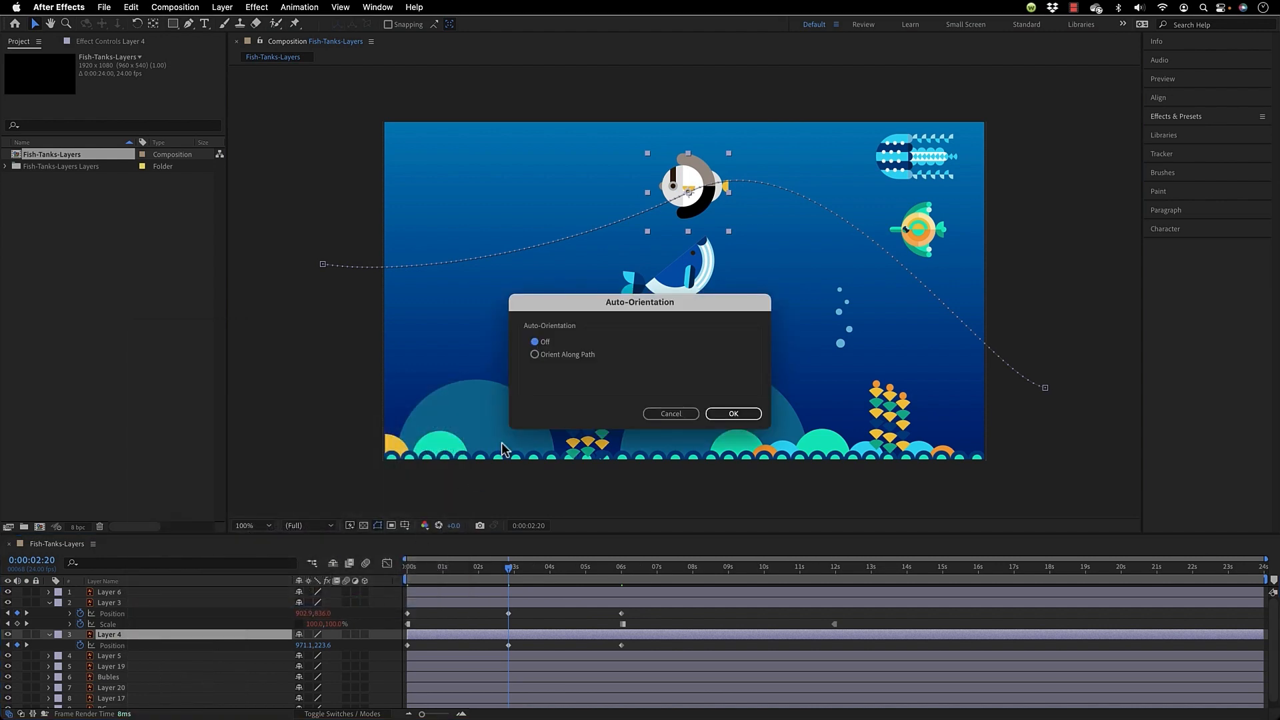
left_click(737, 414)
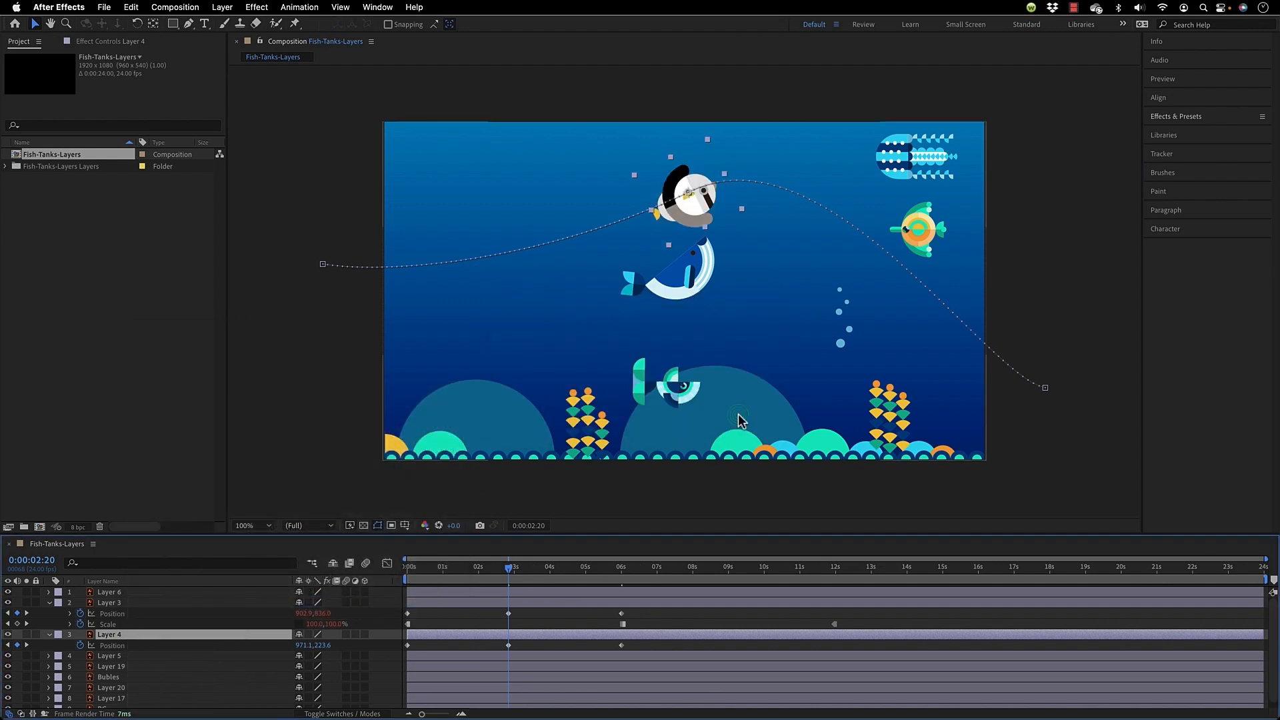
Add the expression loopOut("pingpong") to Layer 4's Position and scrub to check the swim.
left_click(79, 646, "alt")
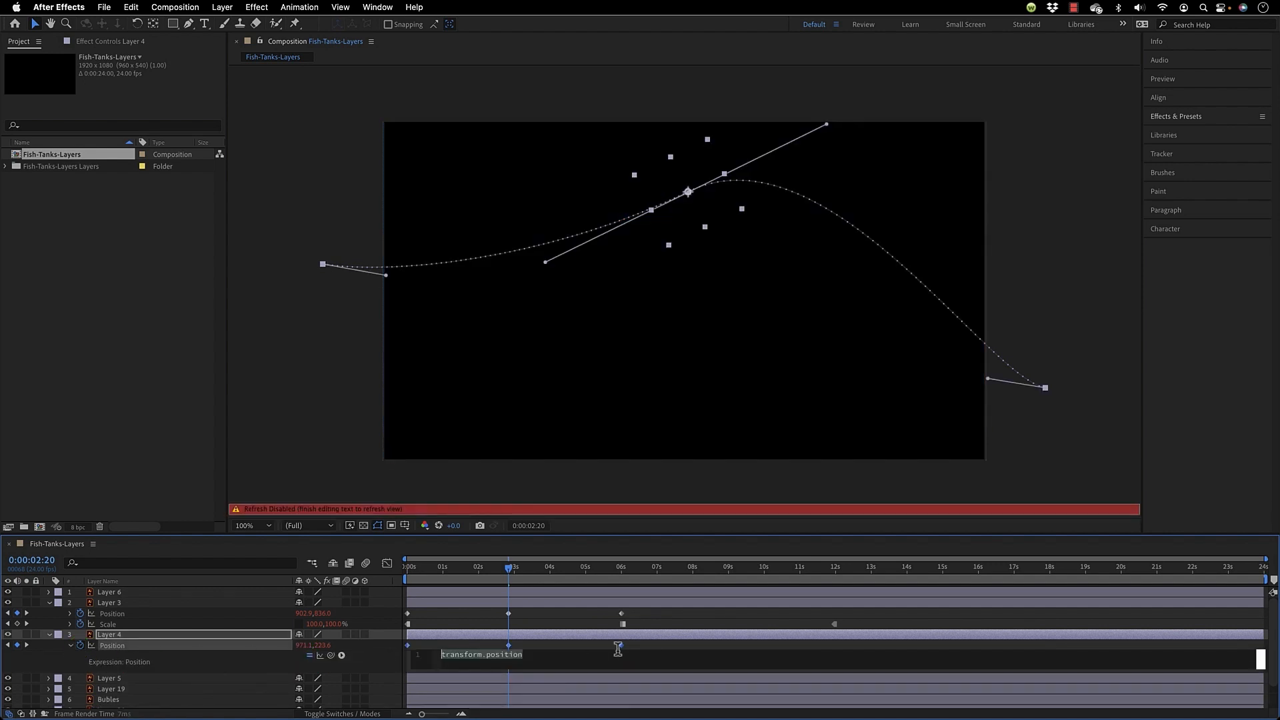
type("loopO")
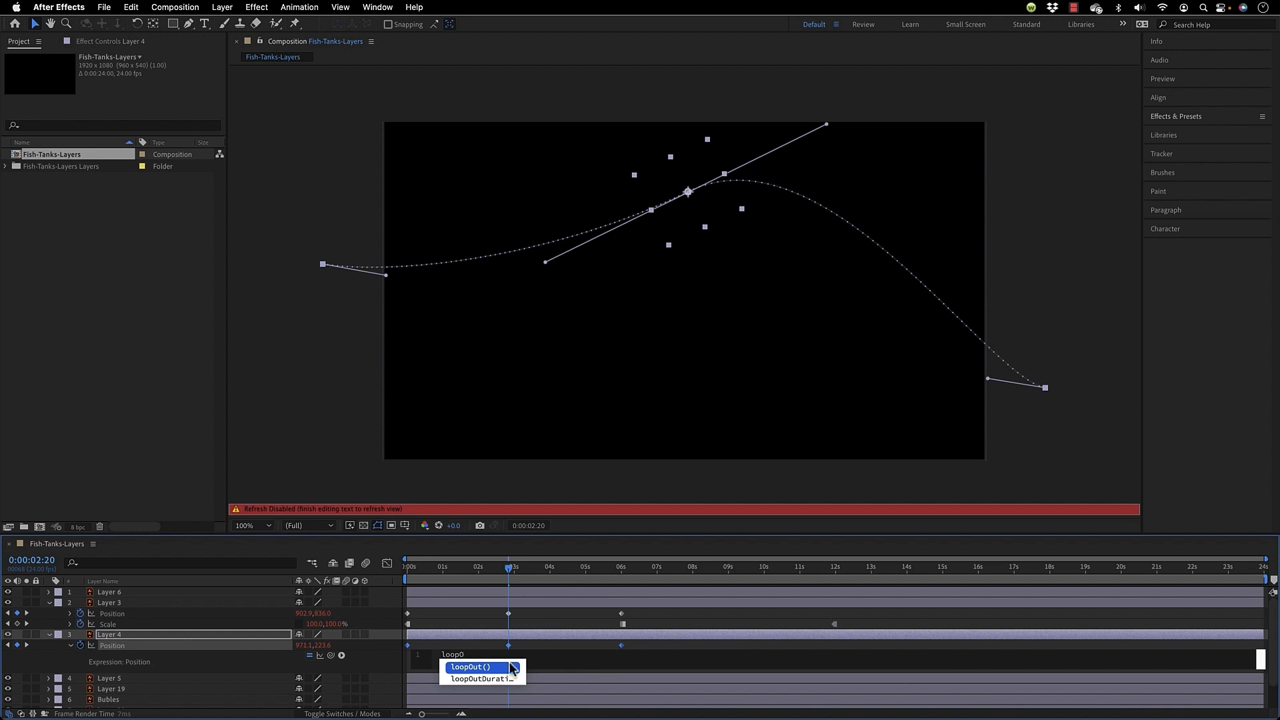
left_click(490, 666)
type("\"p")
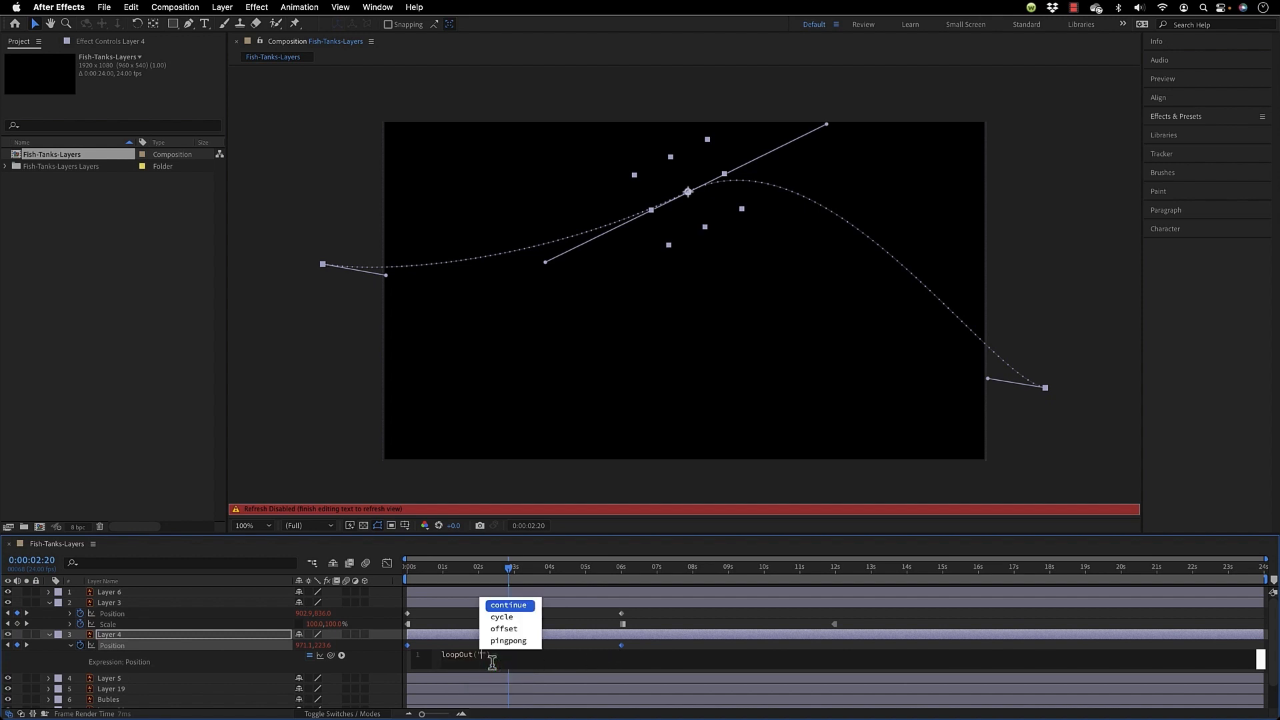
left_click(490, 668)
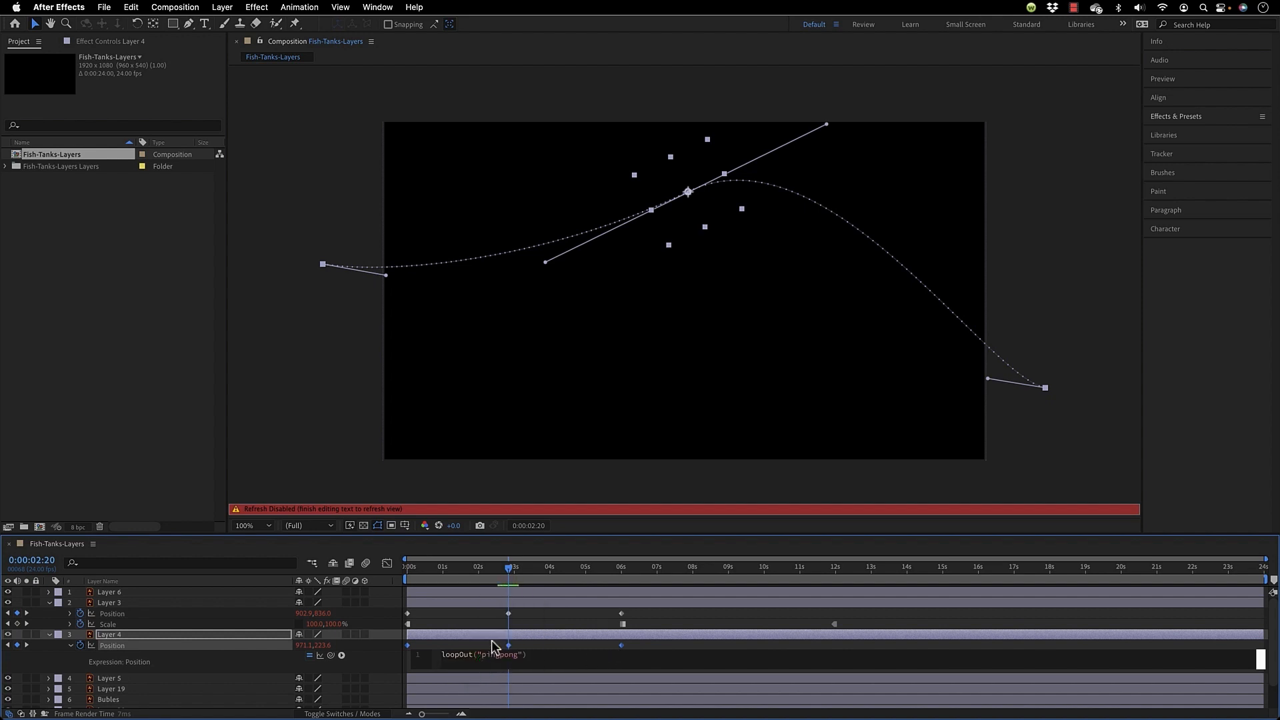
left_click_drag(510, 571, 471, 604)
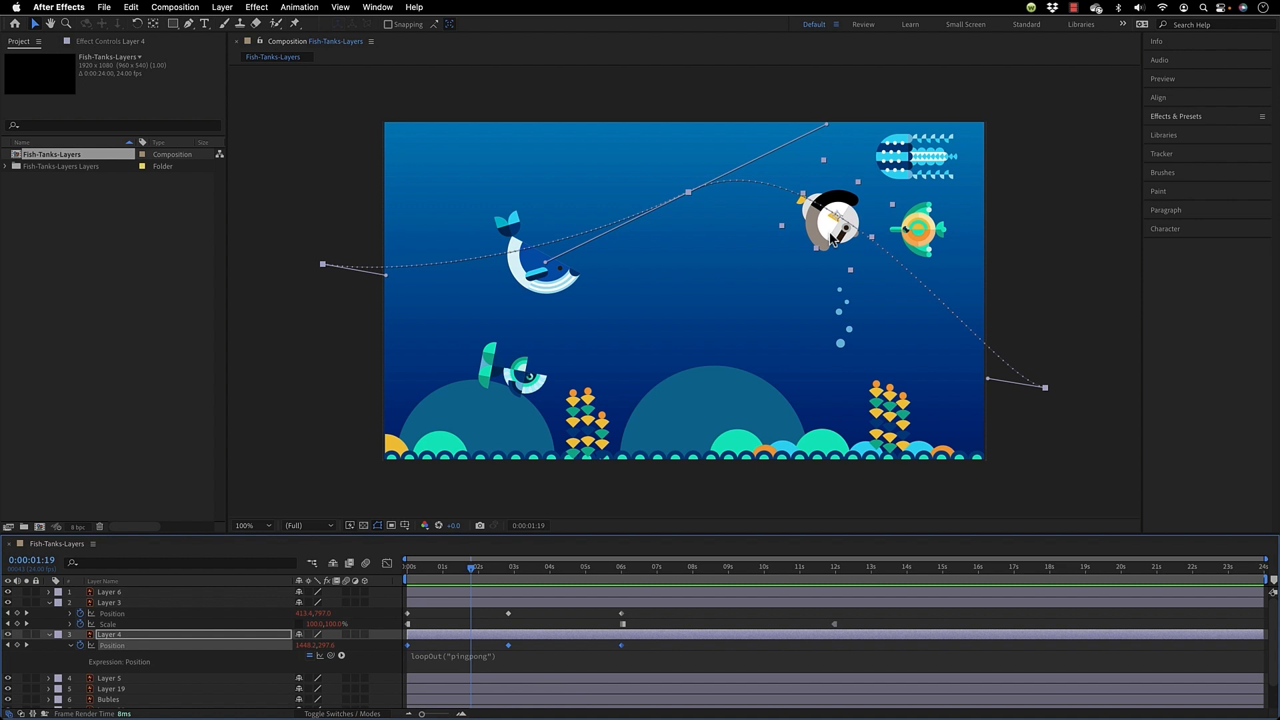
Add a Scale keyframe to Layer 4 at 0 s and make it a hold keyframe.
left_click(408, 568)
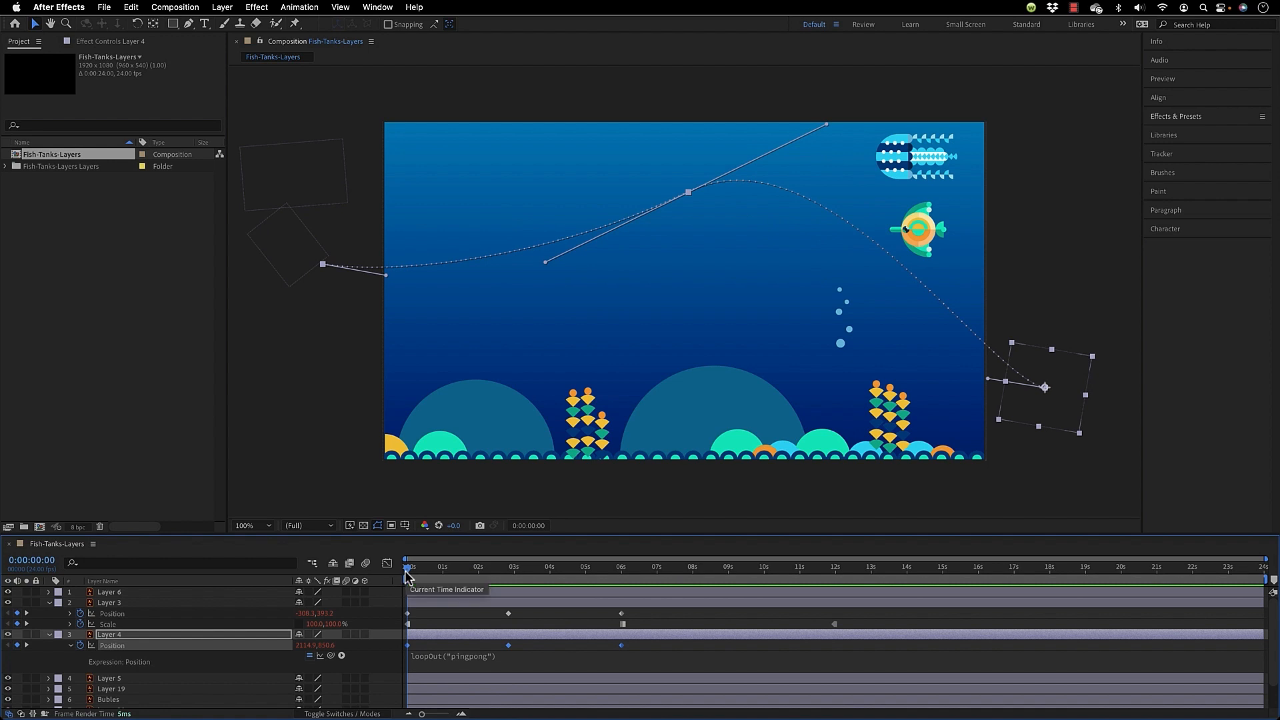
key("shift+s")
left_click(81, 679)
right_click(408, 678)
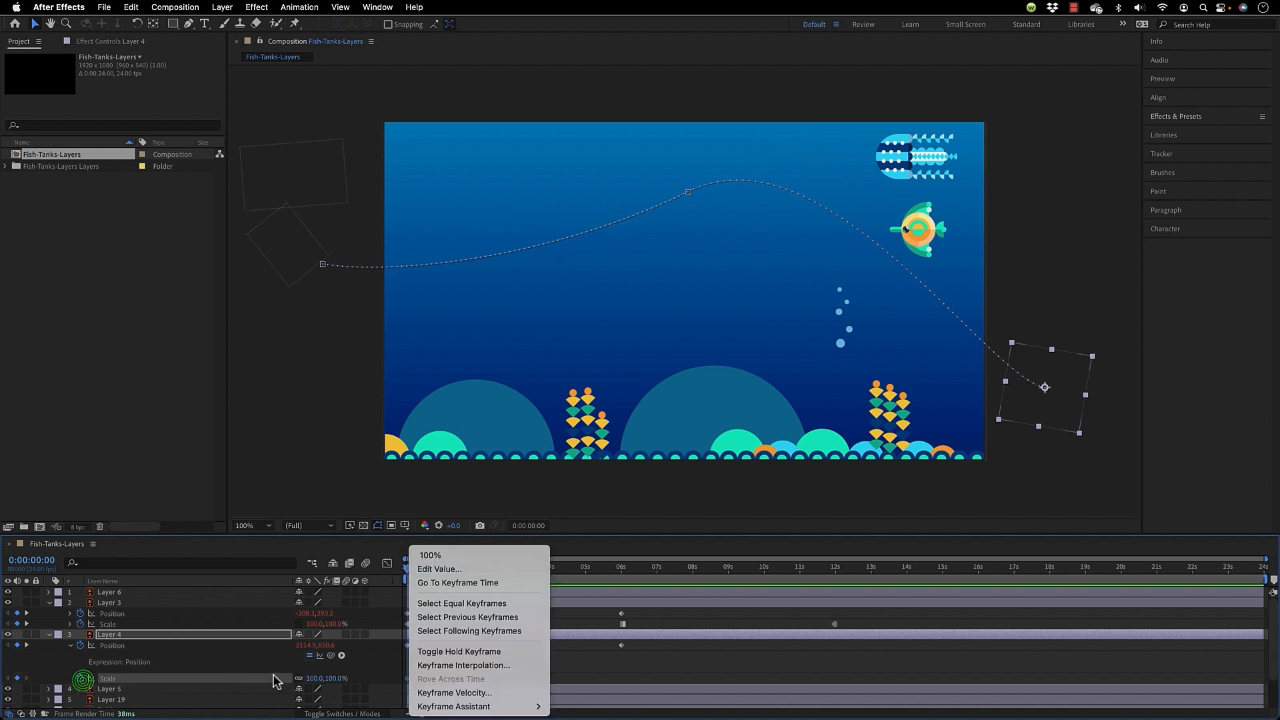
left_click(384, 673)
right_click(407, 678)
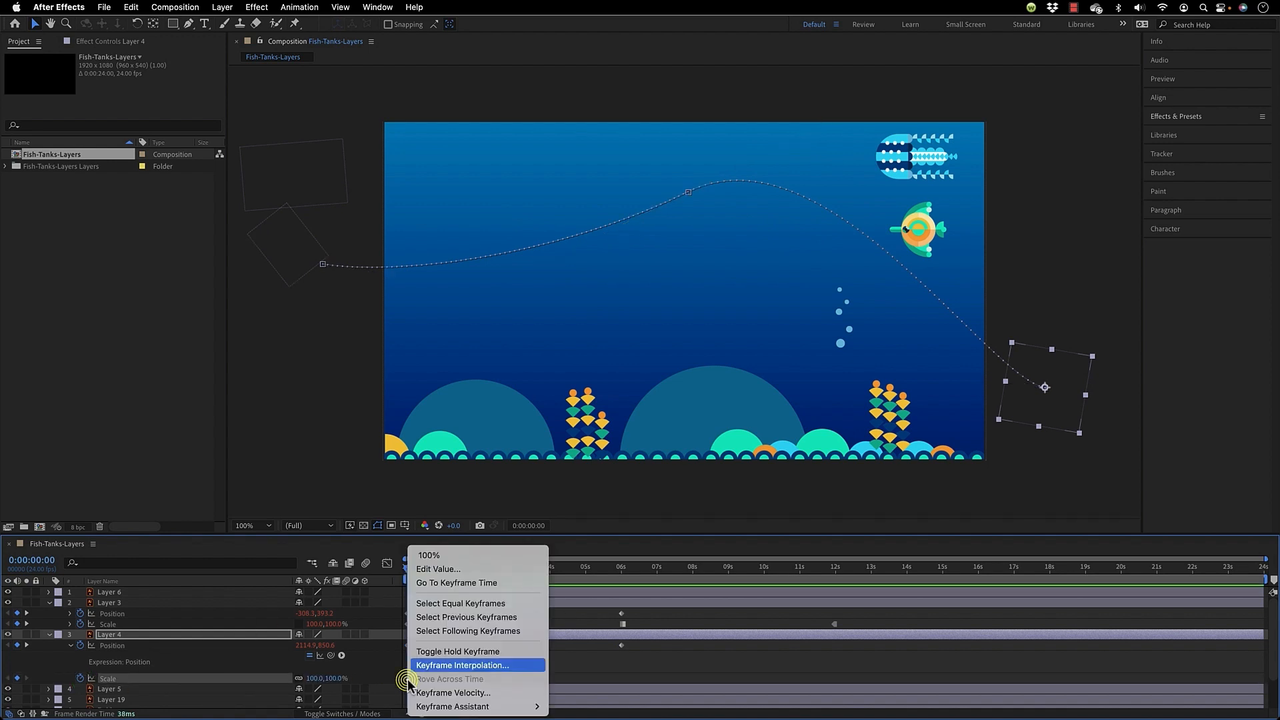
left_click(466, 651)
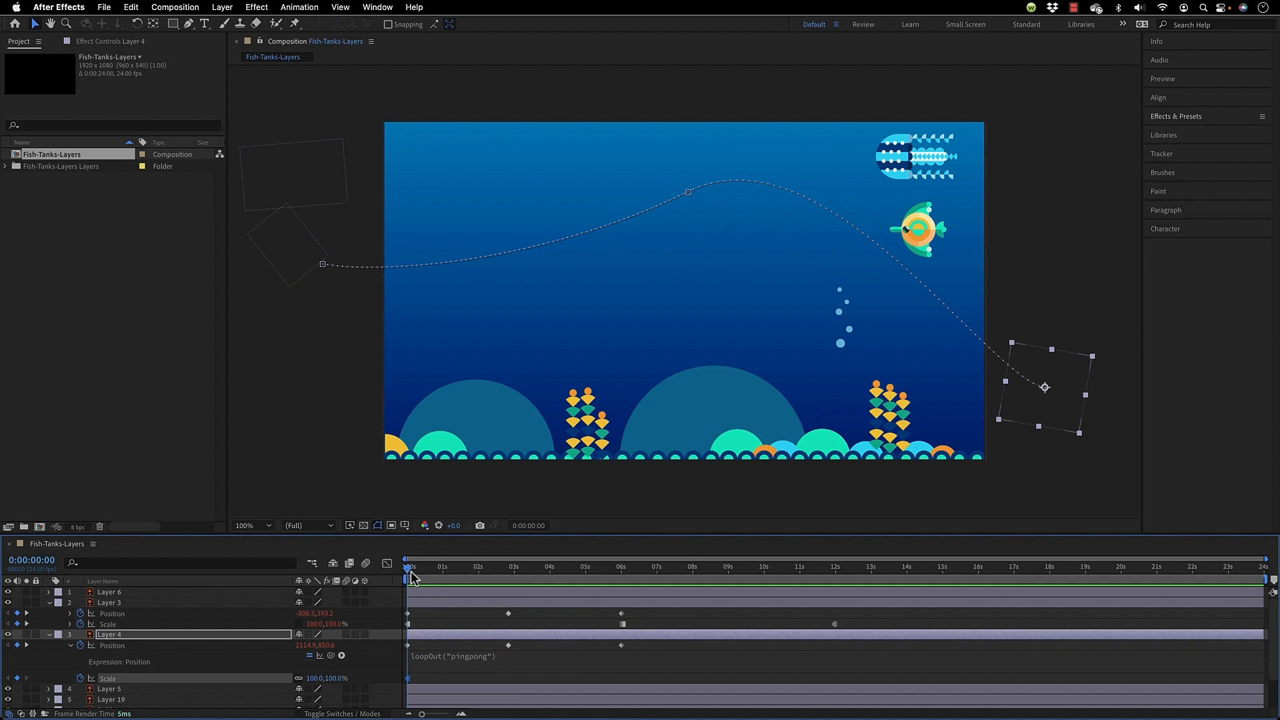
Move Layer 4's Scale keyframe to 0:00:01:13, unlink its proportions and set the horizontal scale to -100%.
left_click_drag(408, 570, 462, 589)
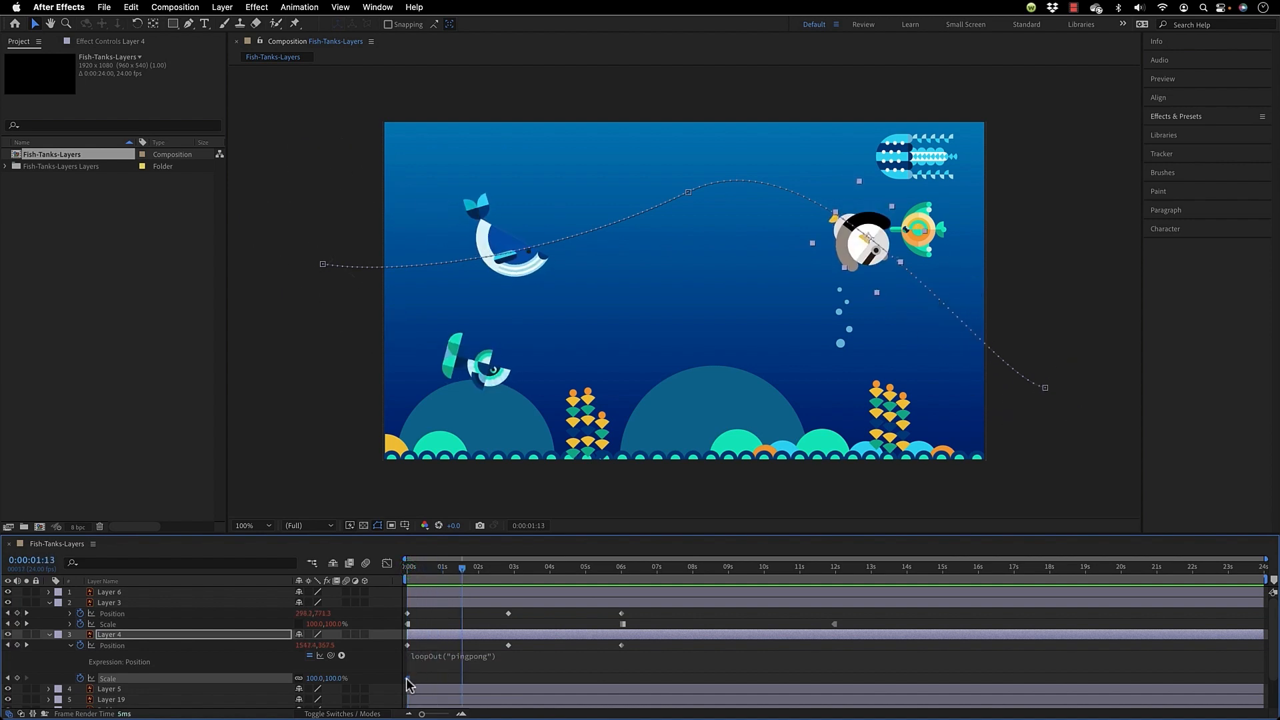
left_click_drag(407, 679, 458, 681)
left_click(296, 679)
left_click(316, 678)
type("-100")
key("Return")
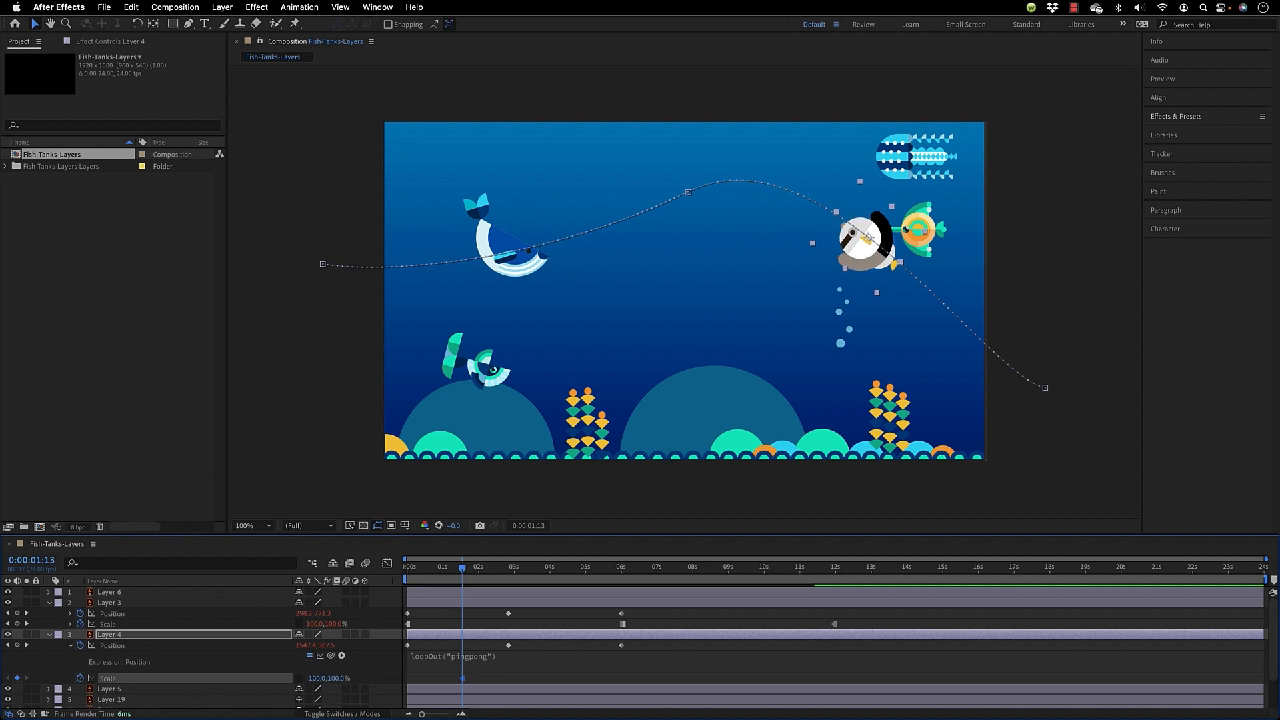
Set the vertical scale of Layer 4's Scale keyframe to -100% and move the keyframe to 0 s.
left_click(338, 679)
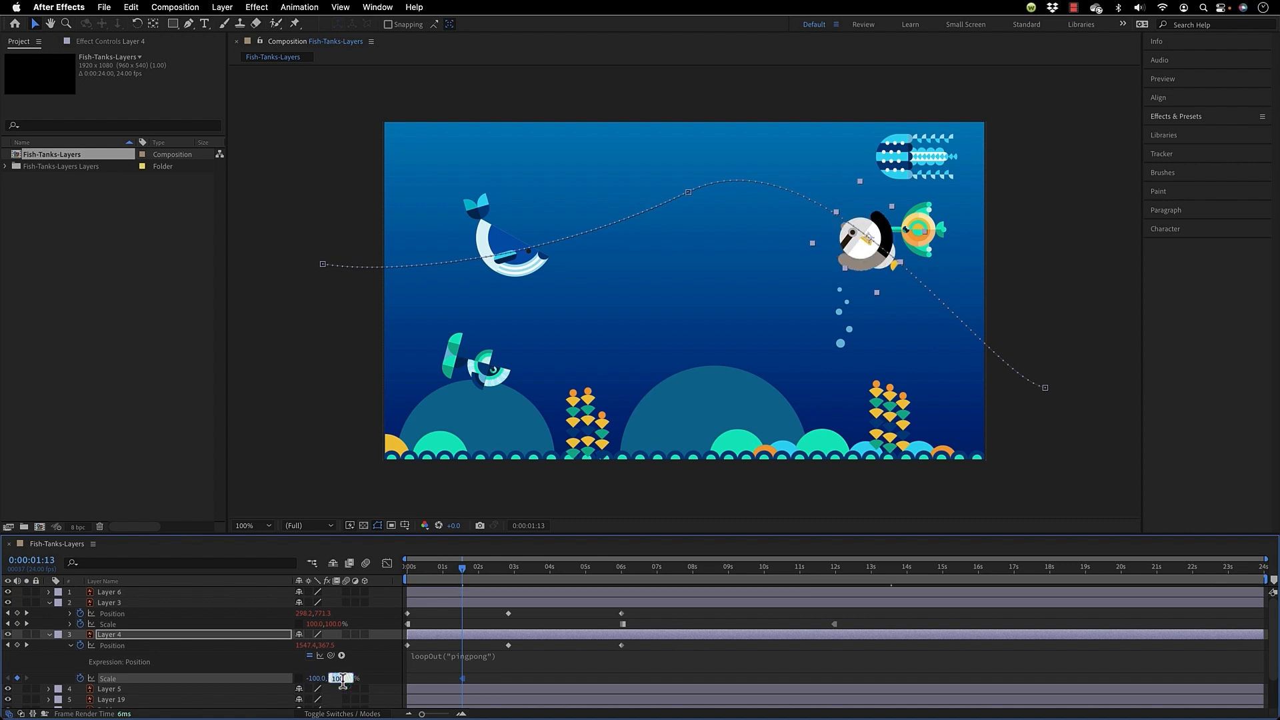
type("-100")
key("Return")
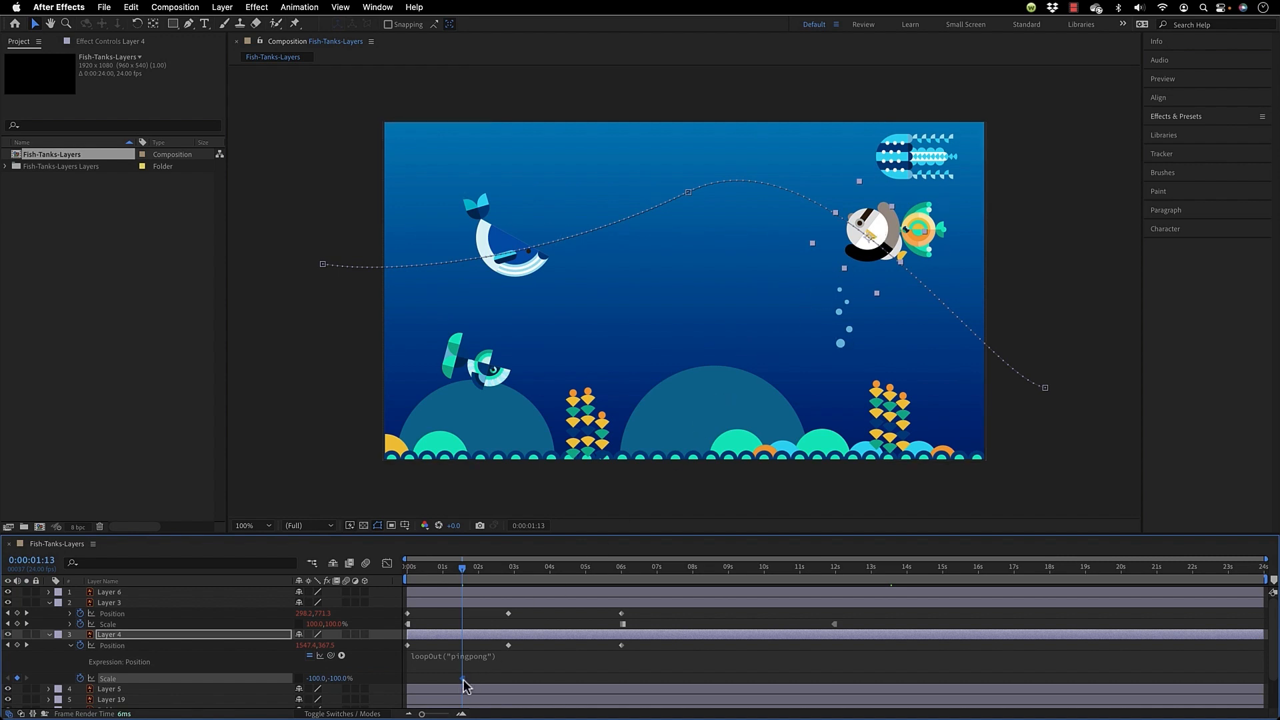
left_click_drag(462, 679, 409, 690)
left_click(407, 568)
Add a second Scale keyframe to Layer 4 with the vertical scale at 100% and align it with the 6 s Position keyframe.
left_click_drag(404, 575, 666, 632)
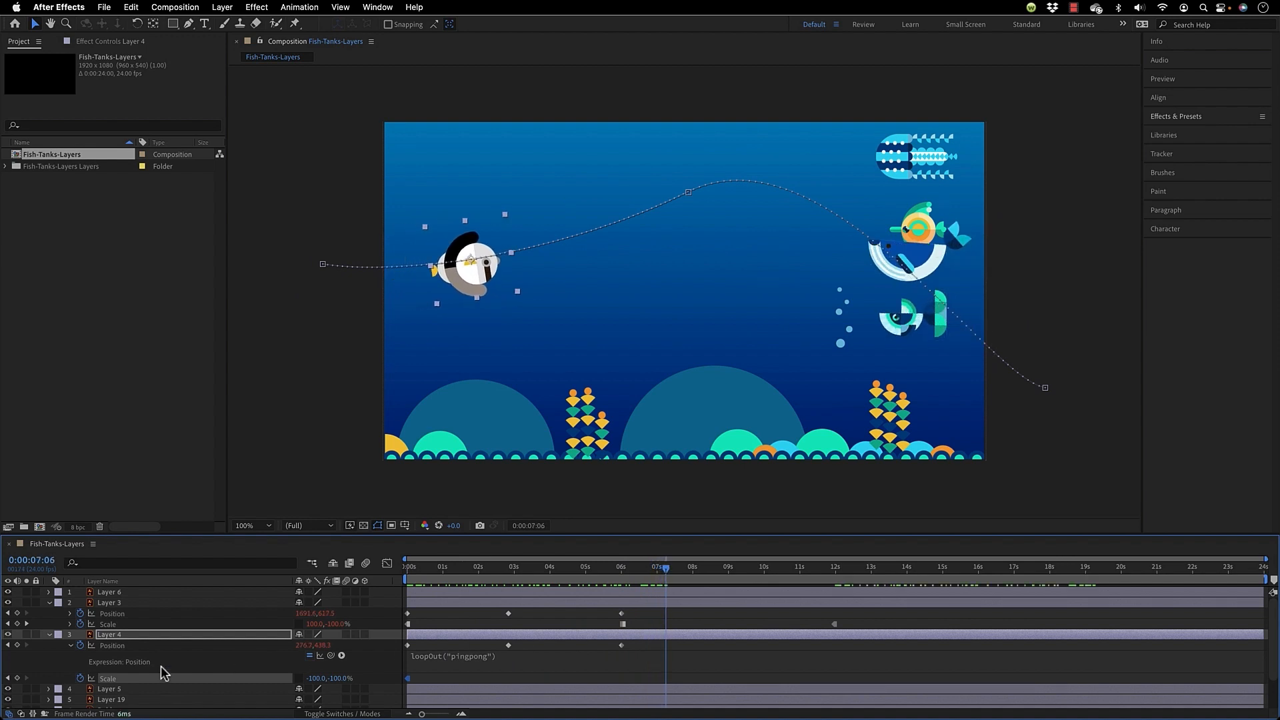
left_click(18, 678)
left_click(338, 680)
type("100")
key("Return")
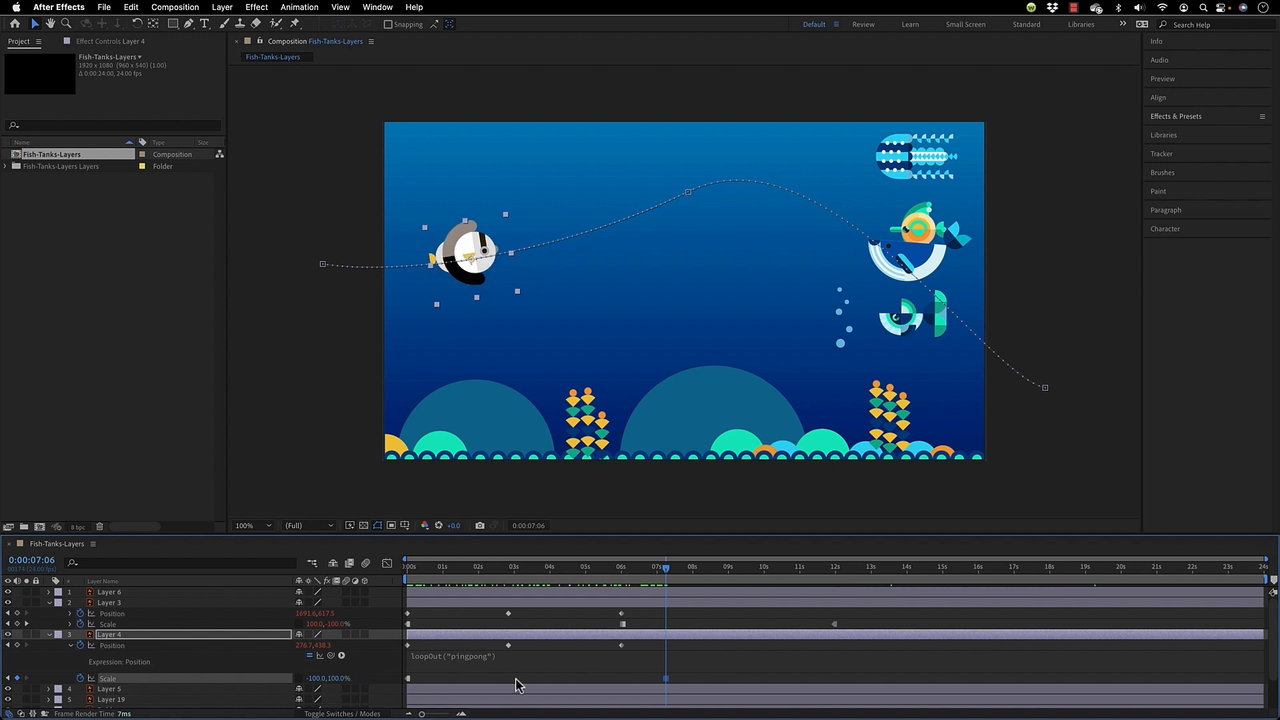
left_click_drag(666, 679, 624, 679)
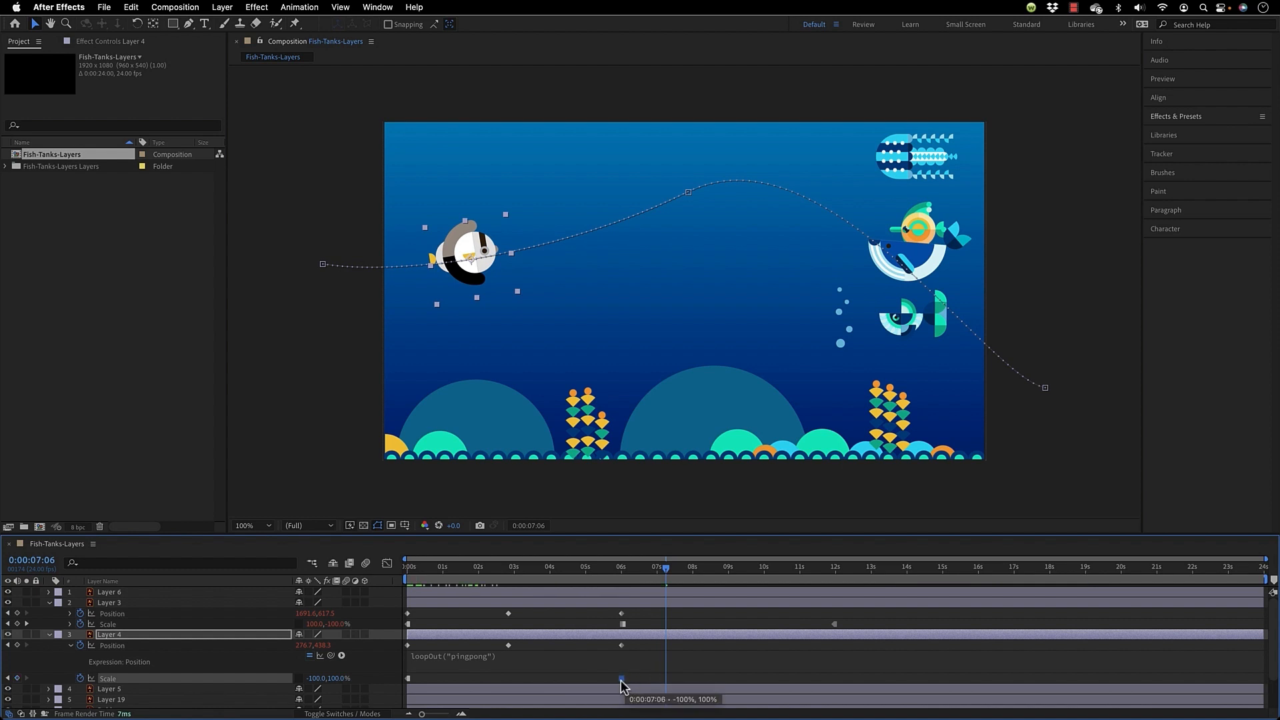
left_click(622, 568)
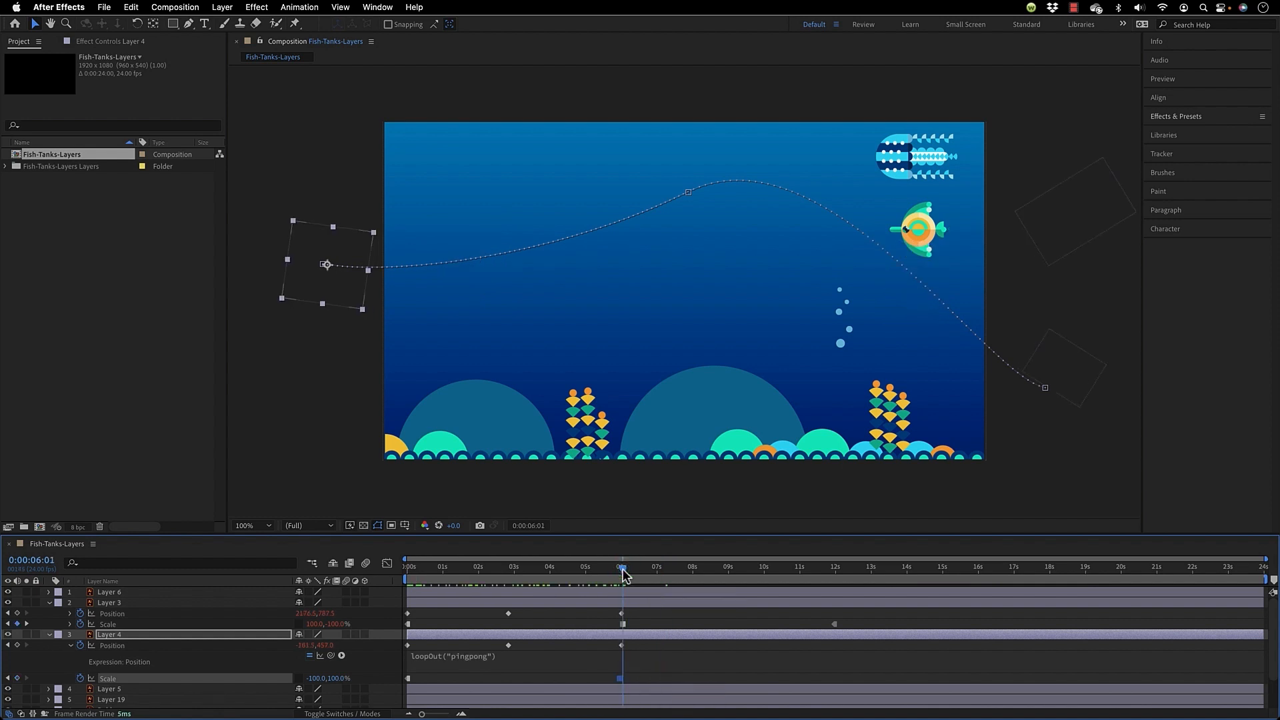
left_click_drag(617, 679, 619, 678)
Duplicate Layer 4's first Scale keyframe and place the copy at 12 s.
left_click_drag(622, 572, 855, 637)
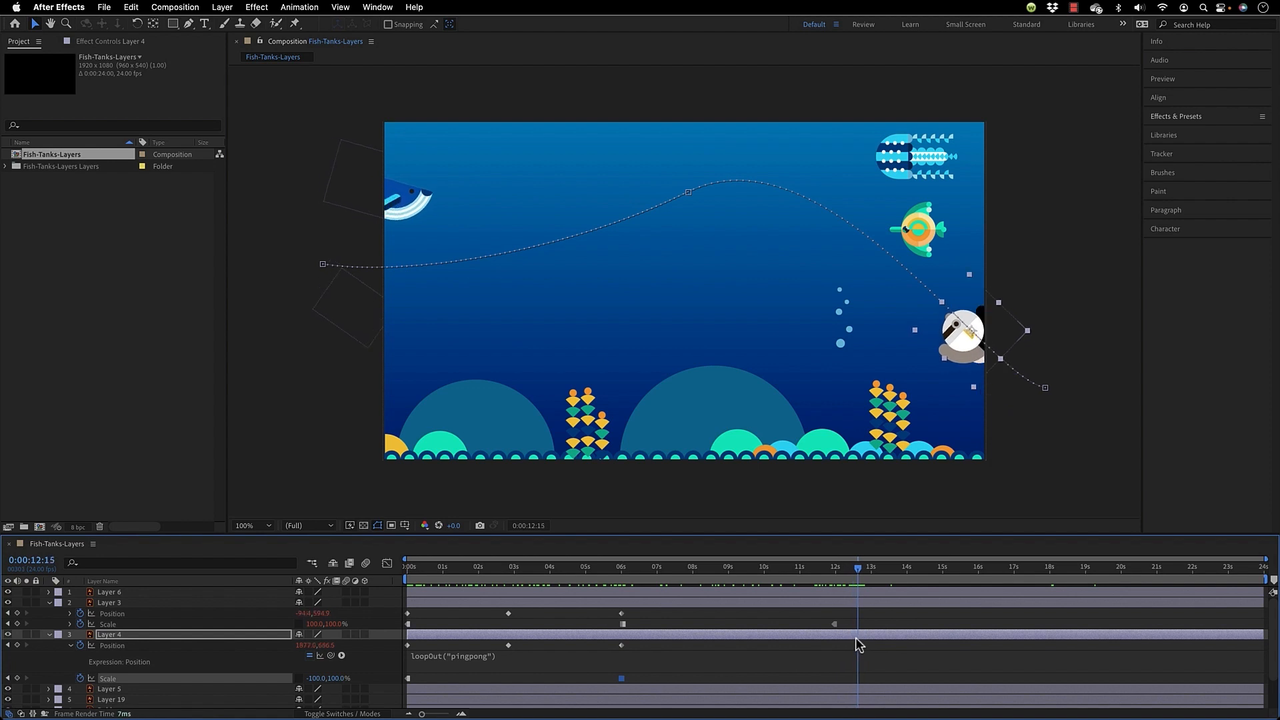
left_click(435, 679)
left_click(408, 678)
key("super+c")
key("super+v")
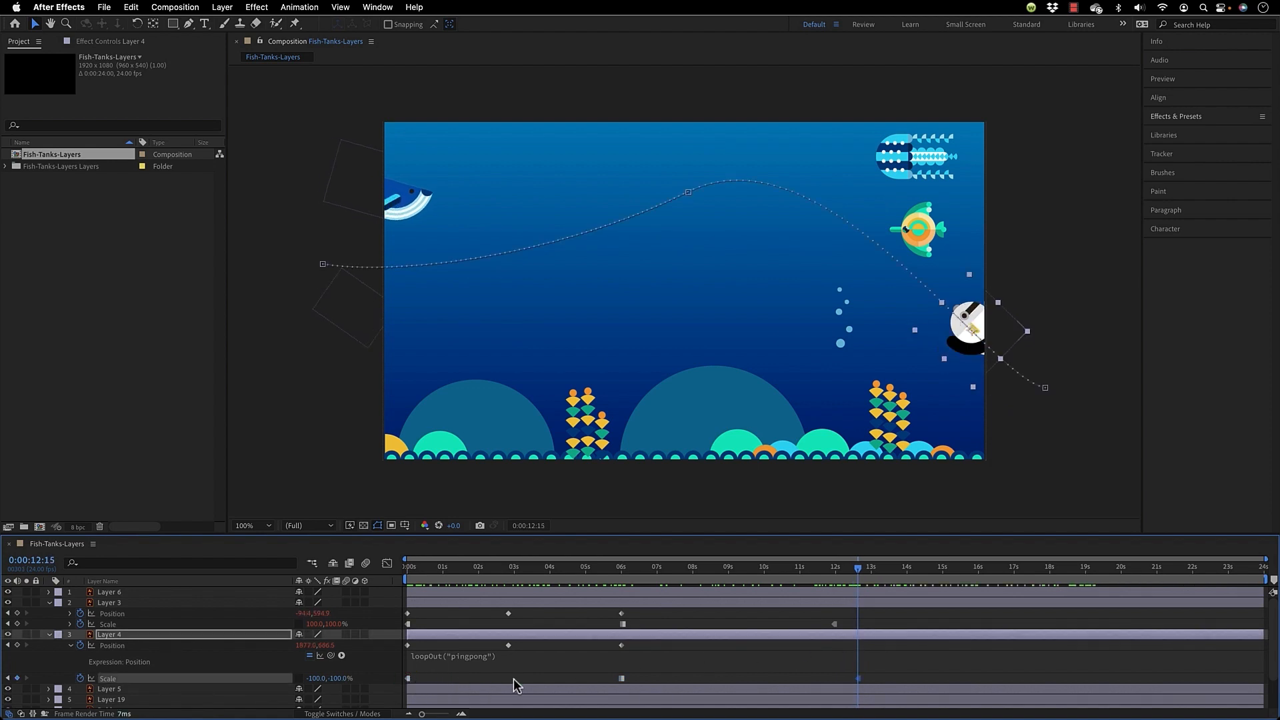
left_click_drag(857, 678, 835, 679)
Add the expression loopOut() to Layer 4's Scale and scrub the timeline to check the flips.
left_click(80, 679, "alt")
type("loopOu")
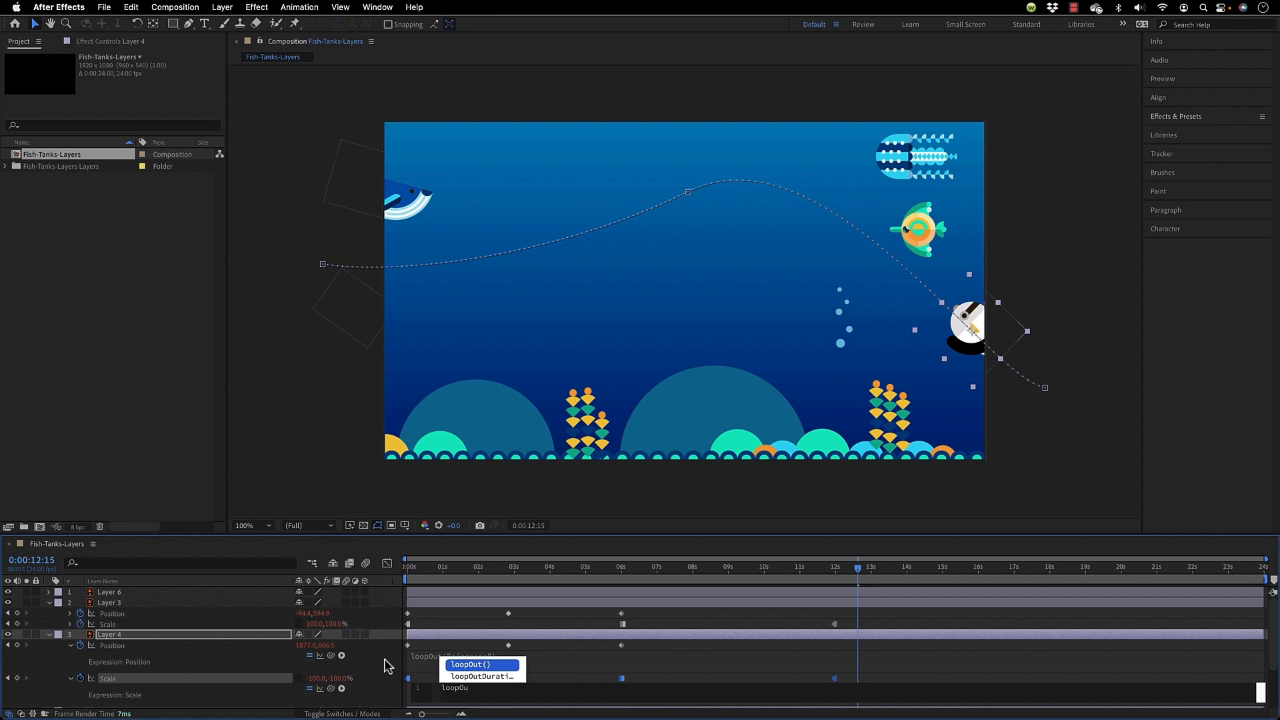
left_click(473, 665)
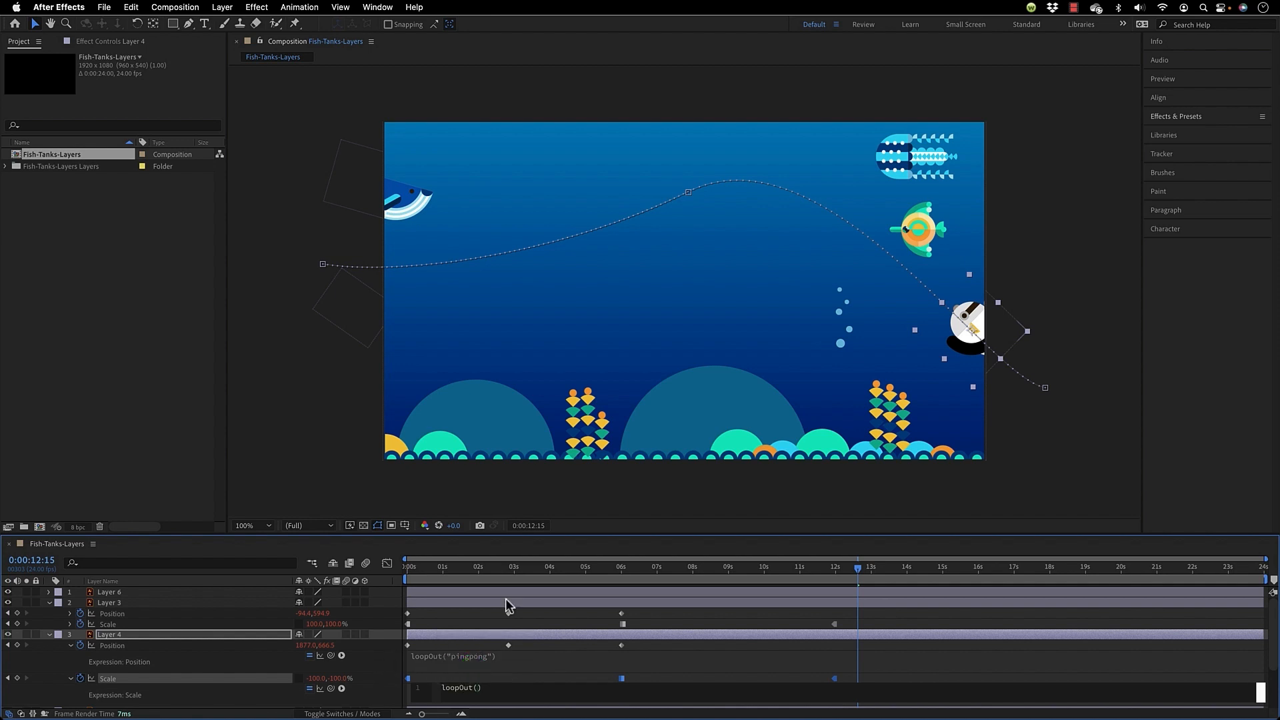
left_click_drag(519, 567, 1087, 634)
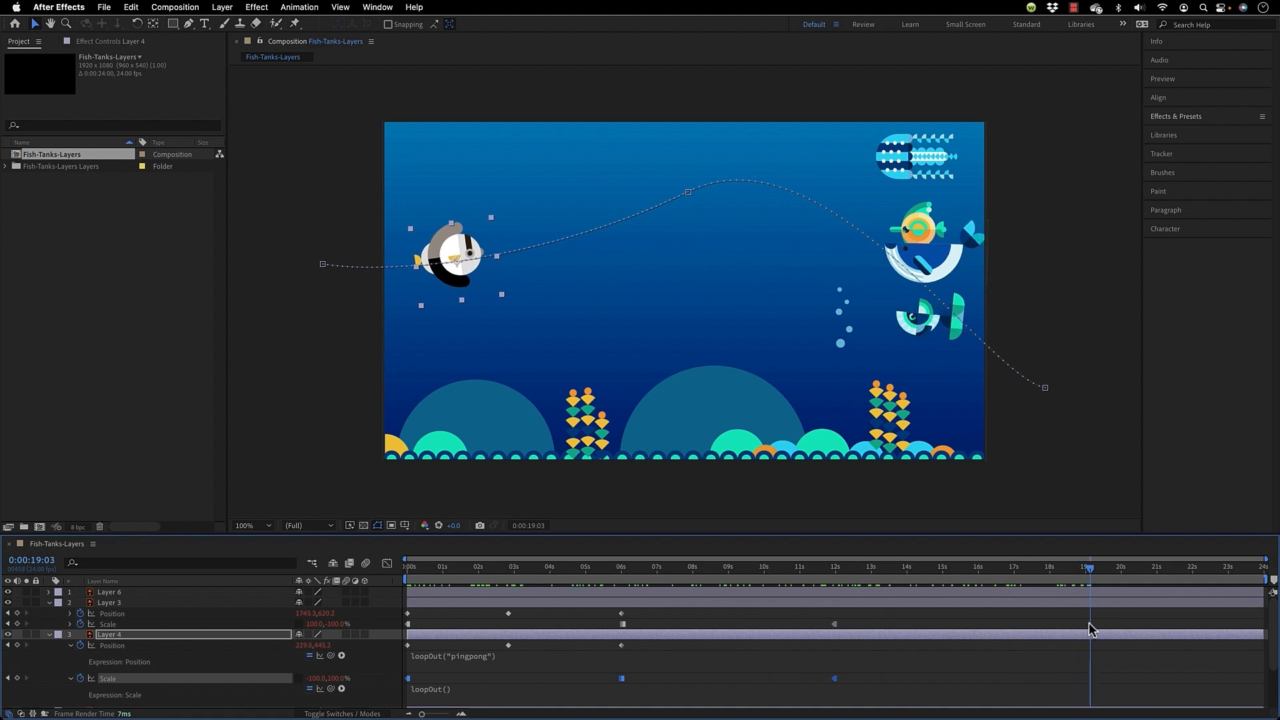
left_click_drag(458, 572, 431, 577)
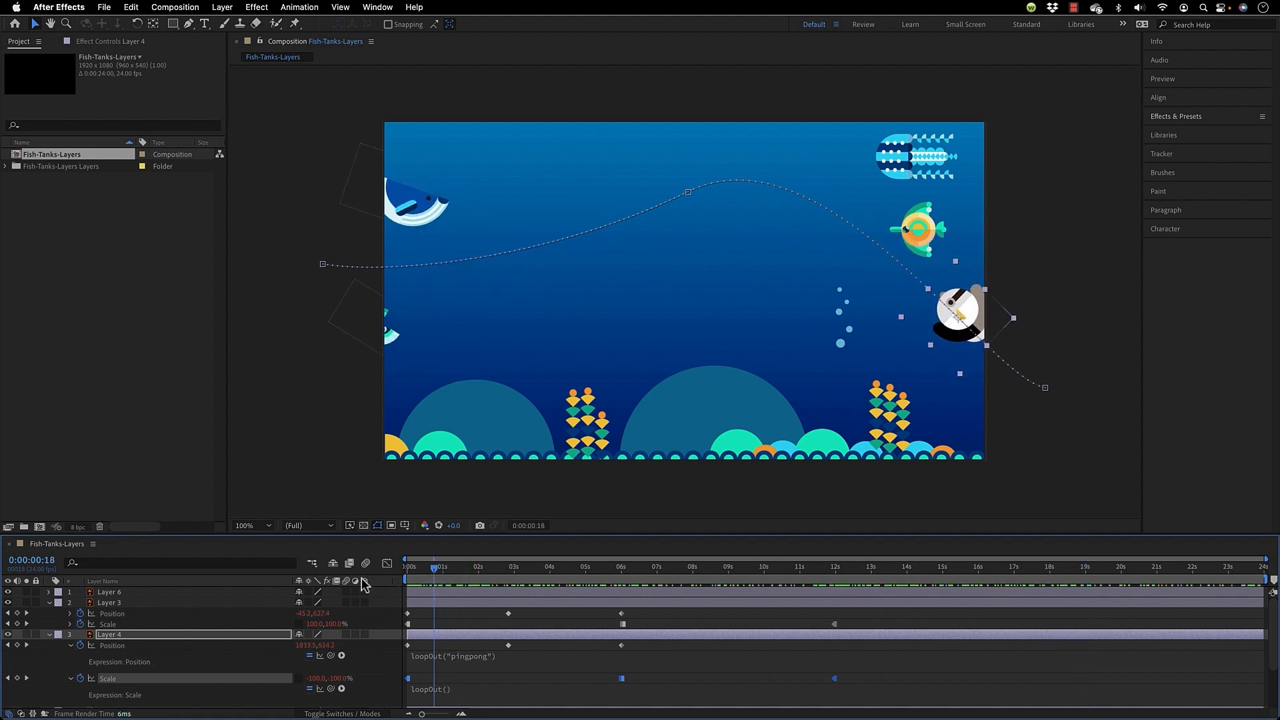
Collapse Layer 3's properties and show only the keyframed properties of Layer 4.
left_click(50, 602)
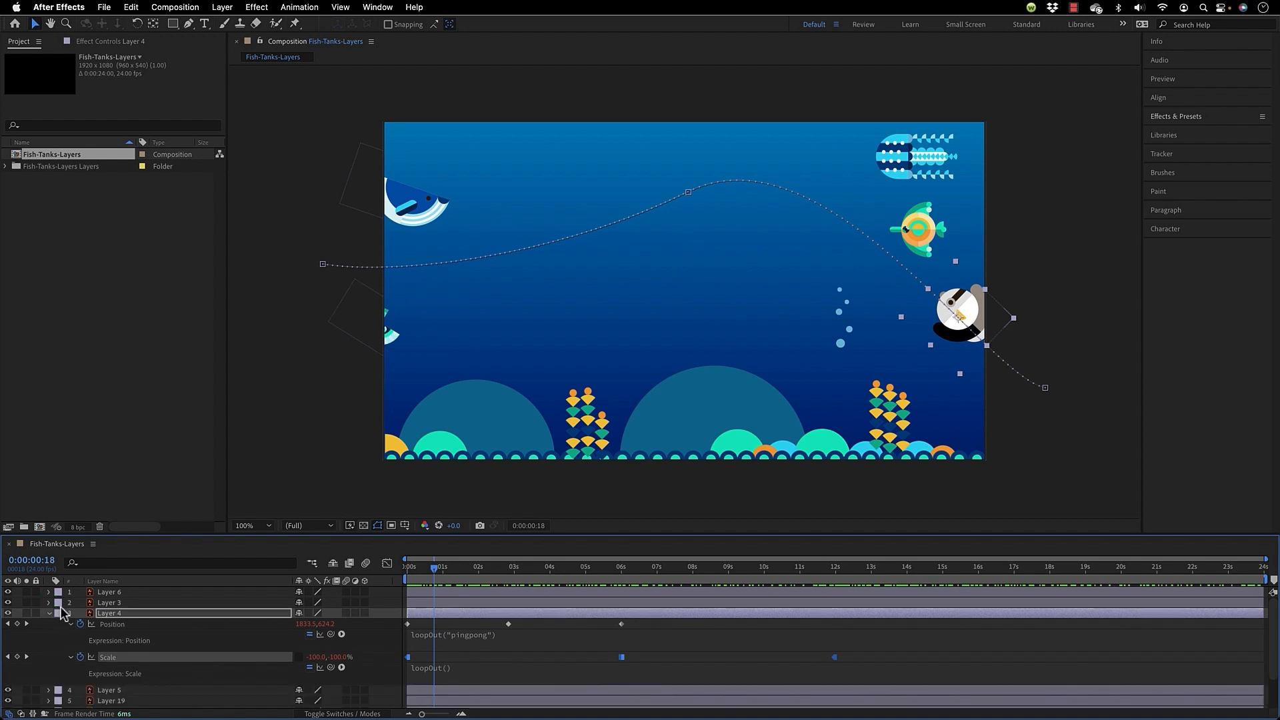
left_click(103, 615)
key("u")
Copy Layer 4's Position and Scale animation to Layer 5 at 0 s and reveal the pasted keyframes.
left_click(922, 253)
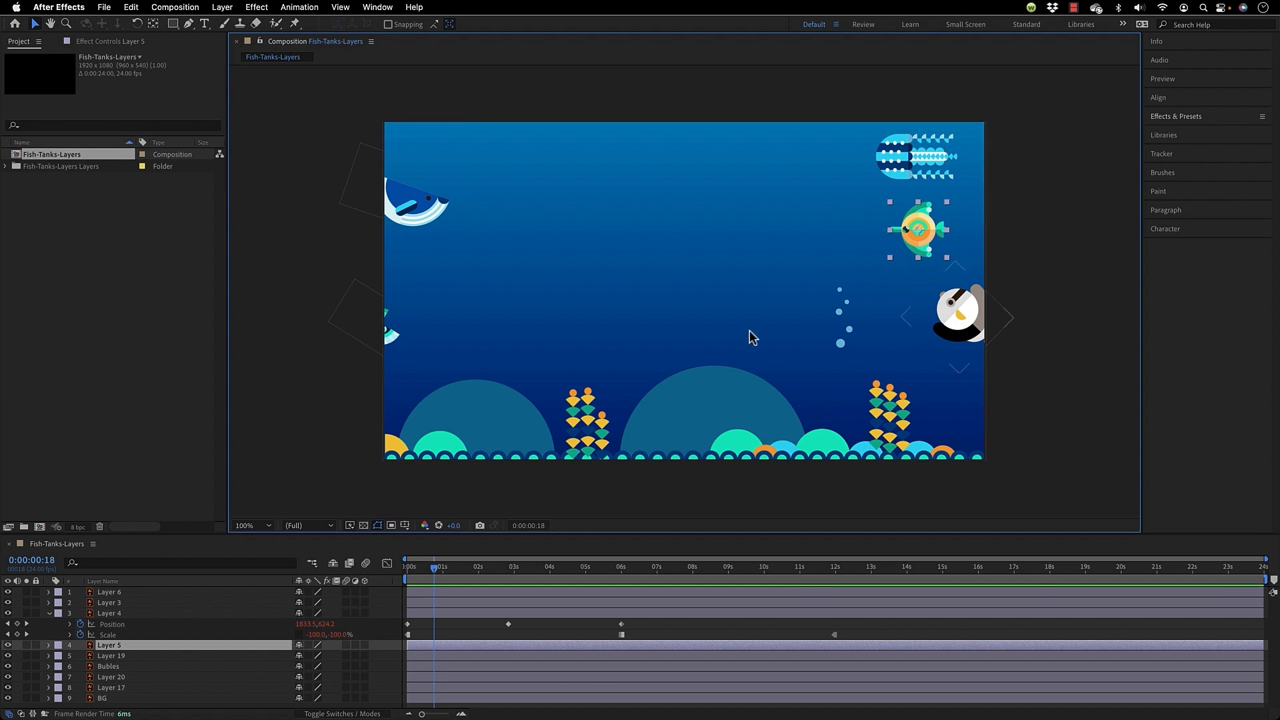
left_click(149, 624)
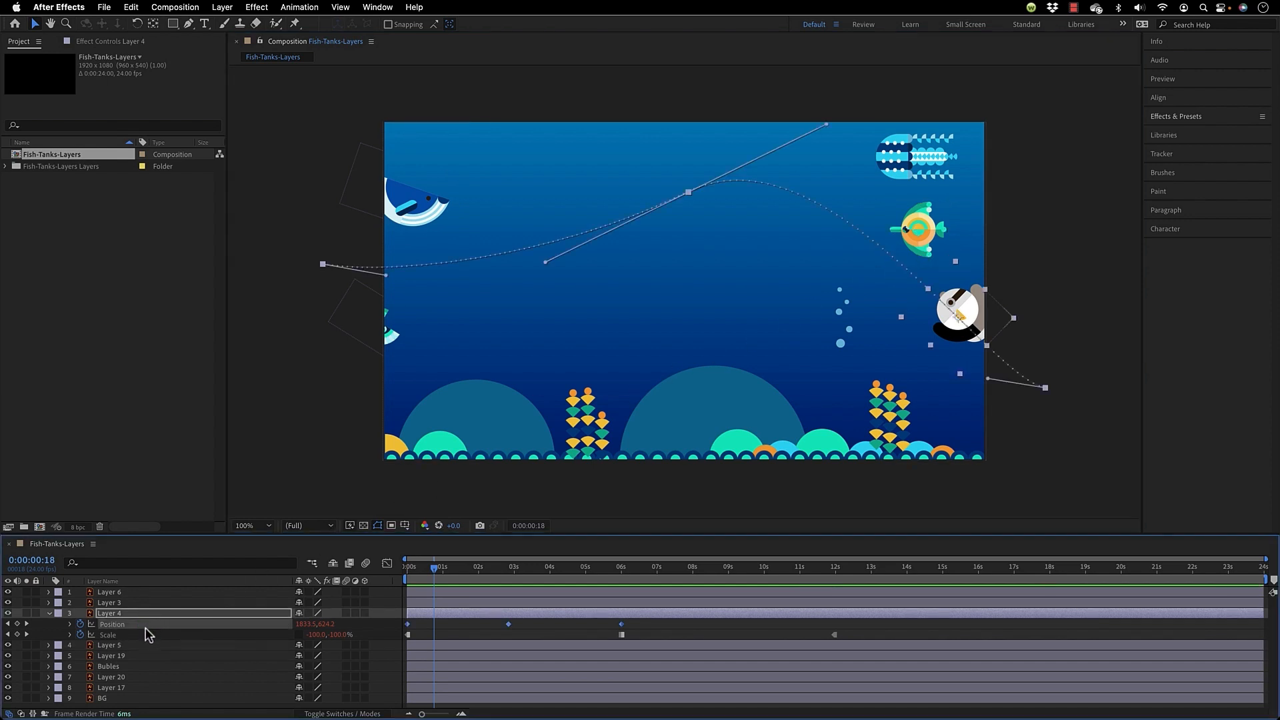
left_click(137, 635, "shift")
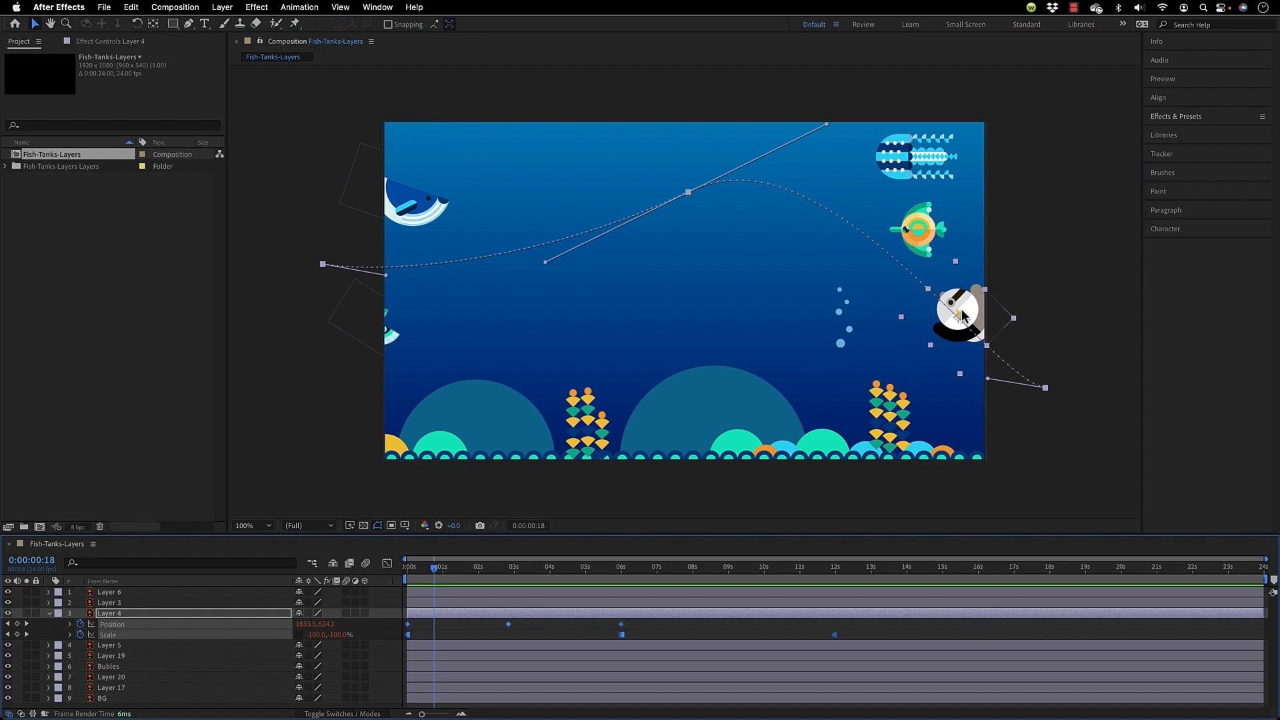
left_click(119, 647)
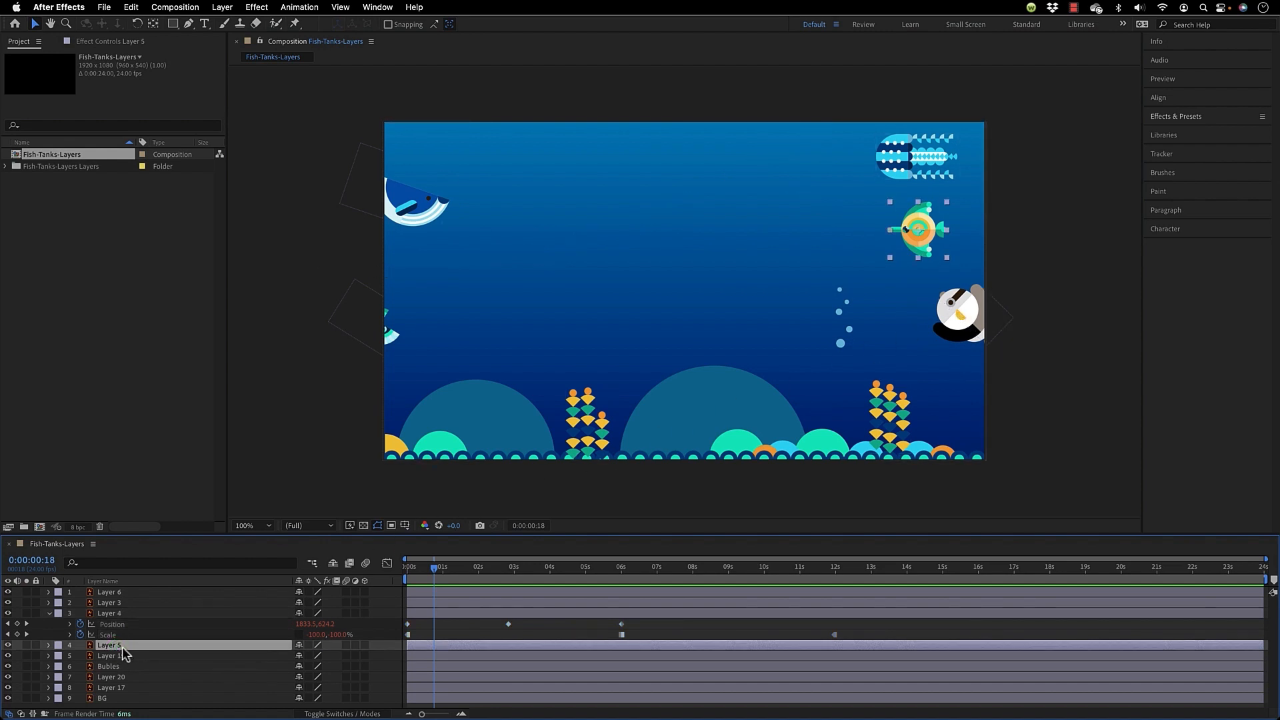
left_click_drag(437, 573, 385, 573)
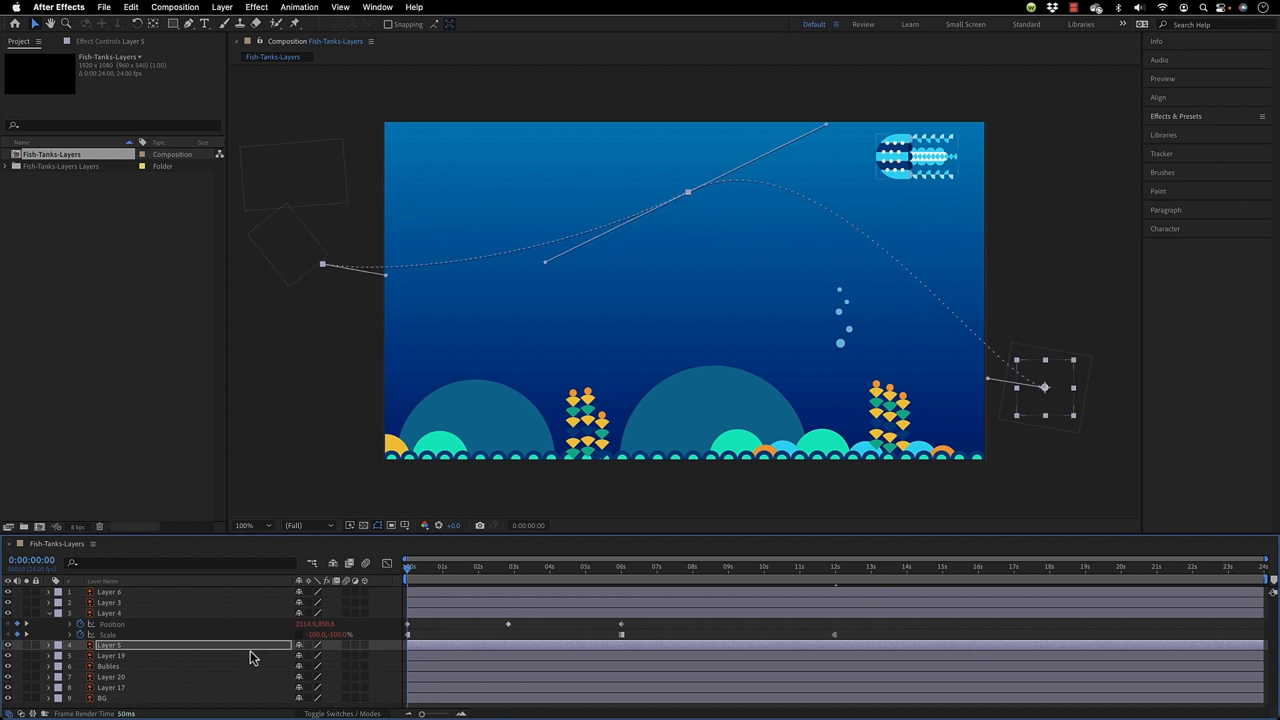
key("u")
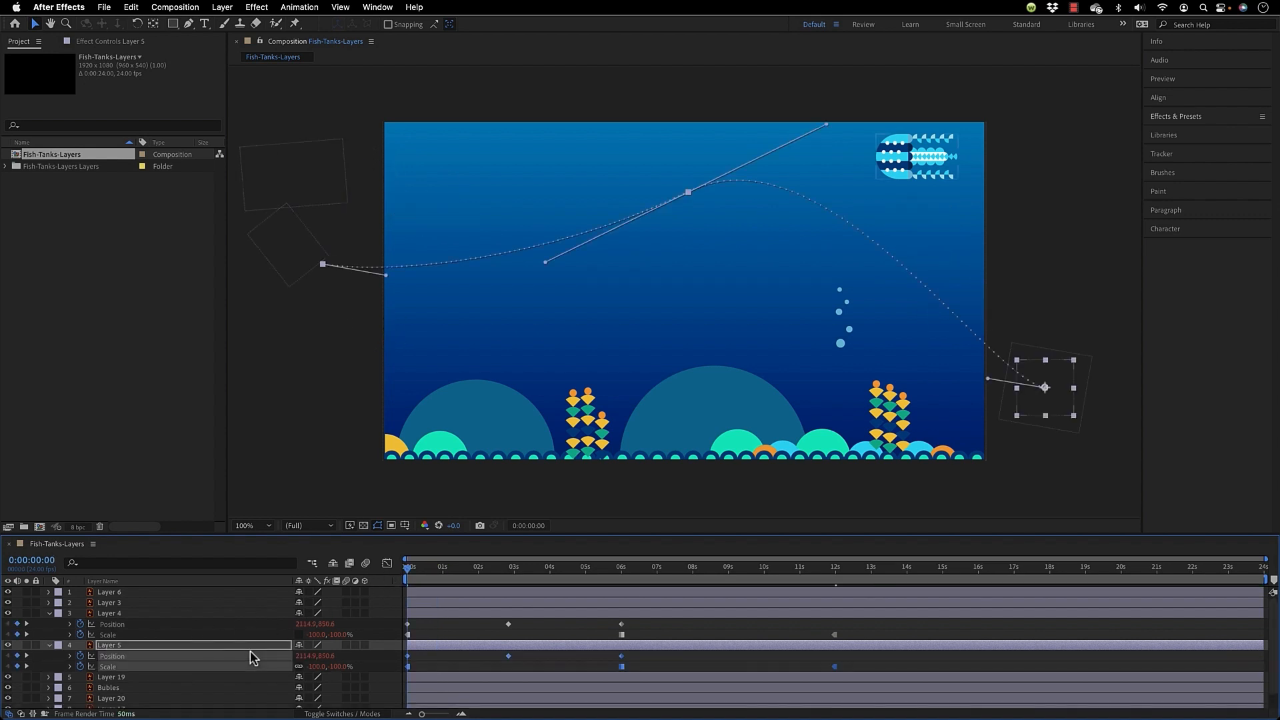
Select all of Layer 5's Position keyframes and move its whole motion path lower in the composition.
left_click(543, 660)
left_click(195, 657)
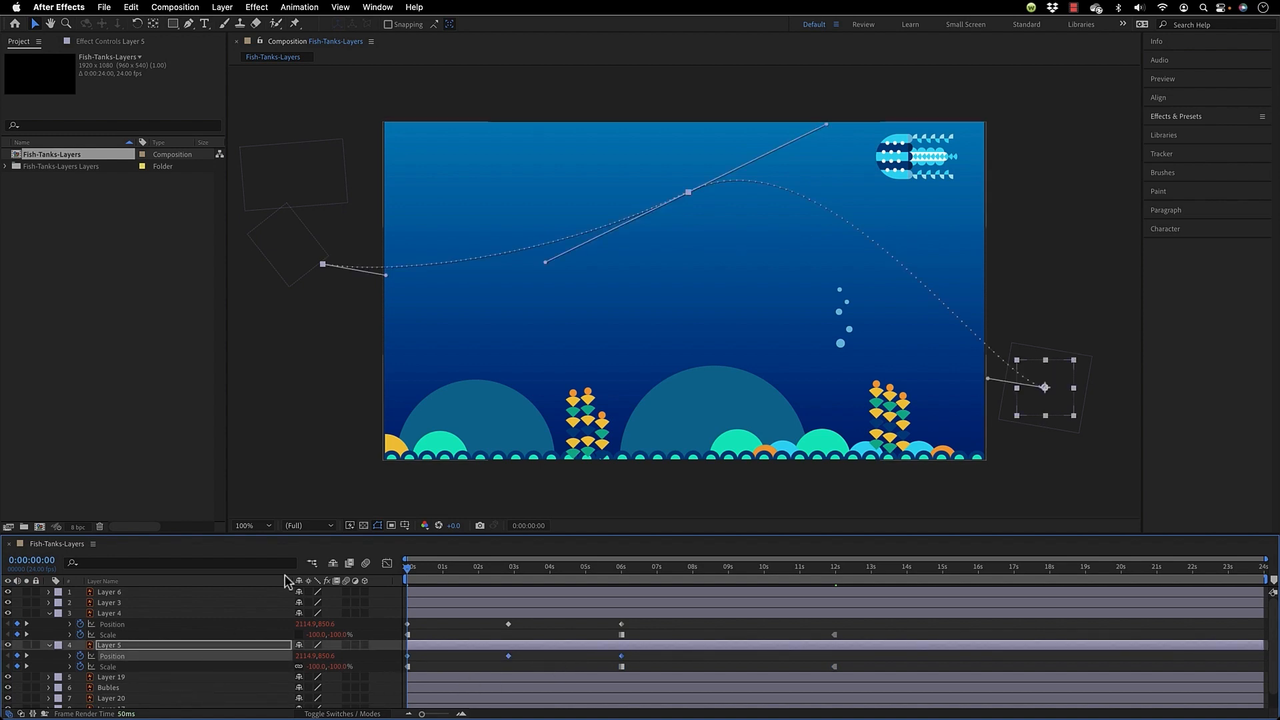
left_click_drag(687, 193, 680, 278)
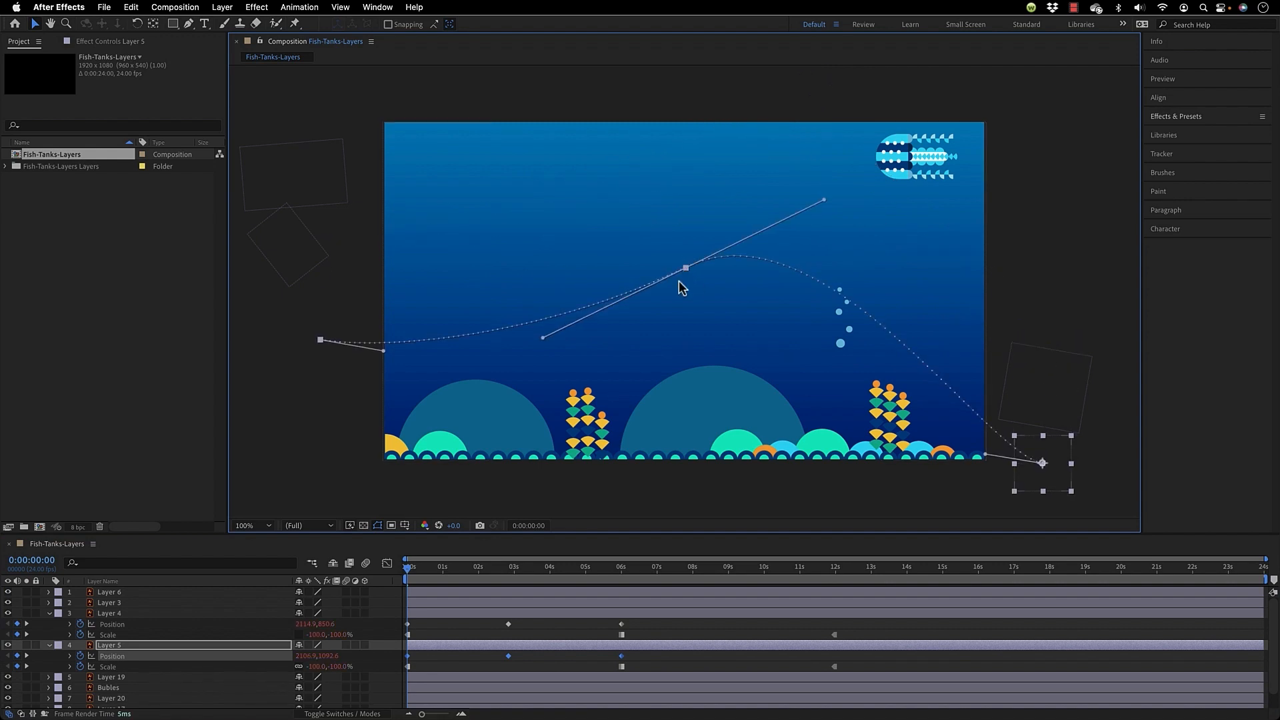
Move Layer 5's path start to about 2213, 193 beyond the frame's upper right and its end beyond the lower left.
left_click(516, 658)
left_click(509, 656)
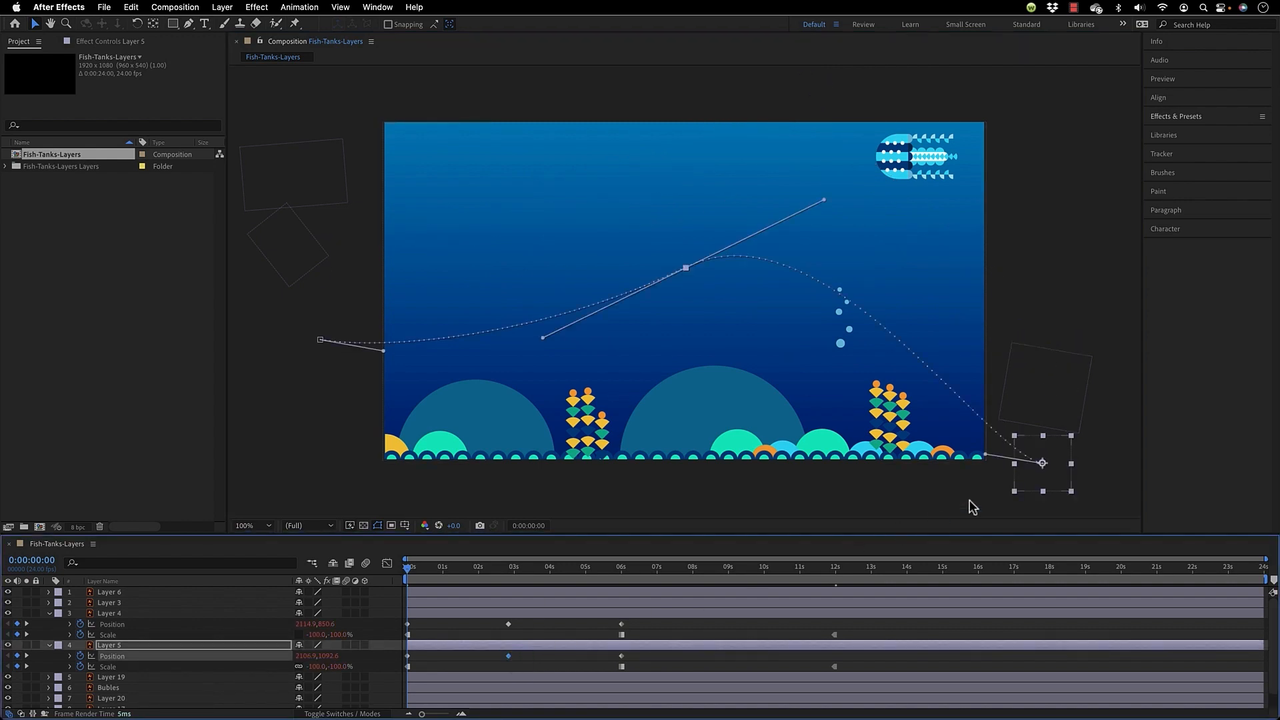
left_click(1043, 474)
left_click_drag(1043, 474, 1075, 194)
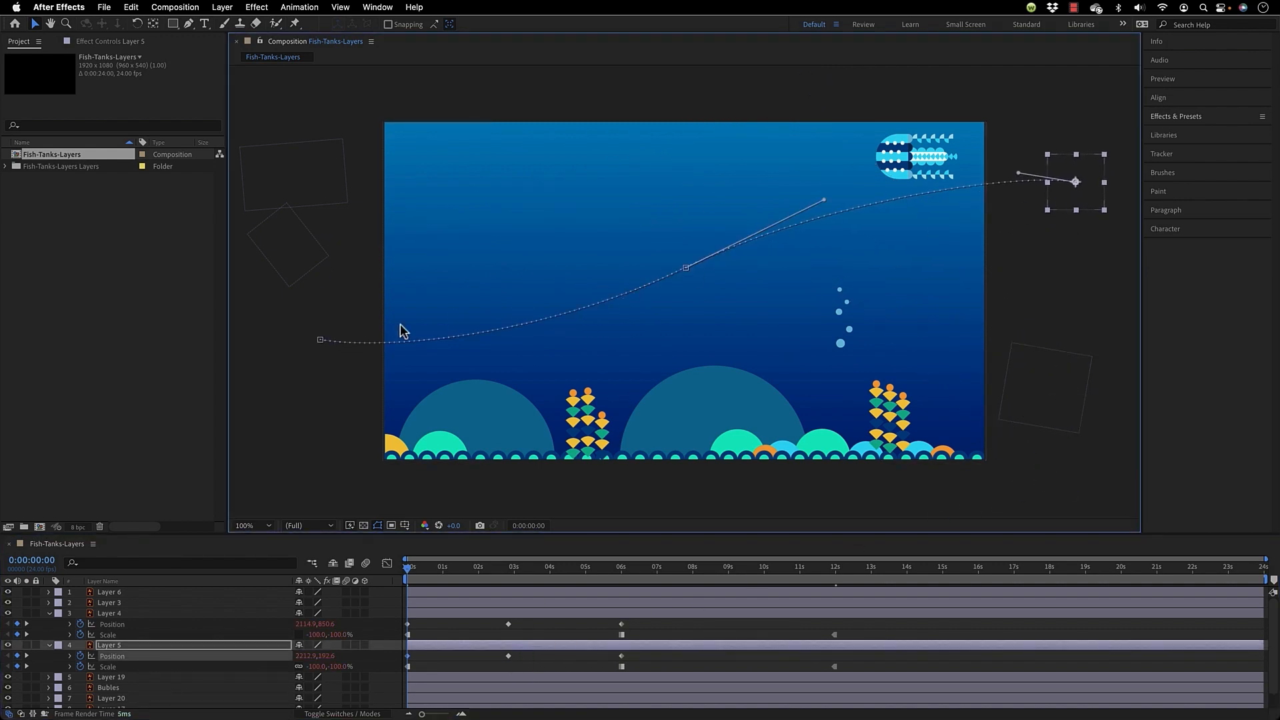
left_click(320, 339)
left_click_drag(331, 279, 311, 428)
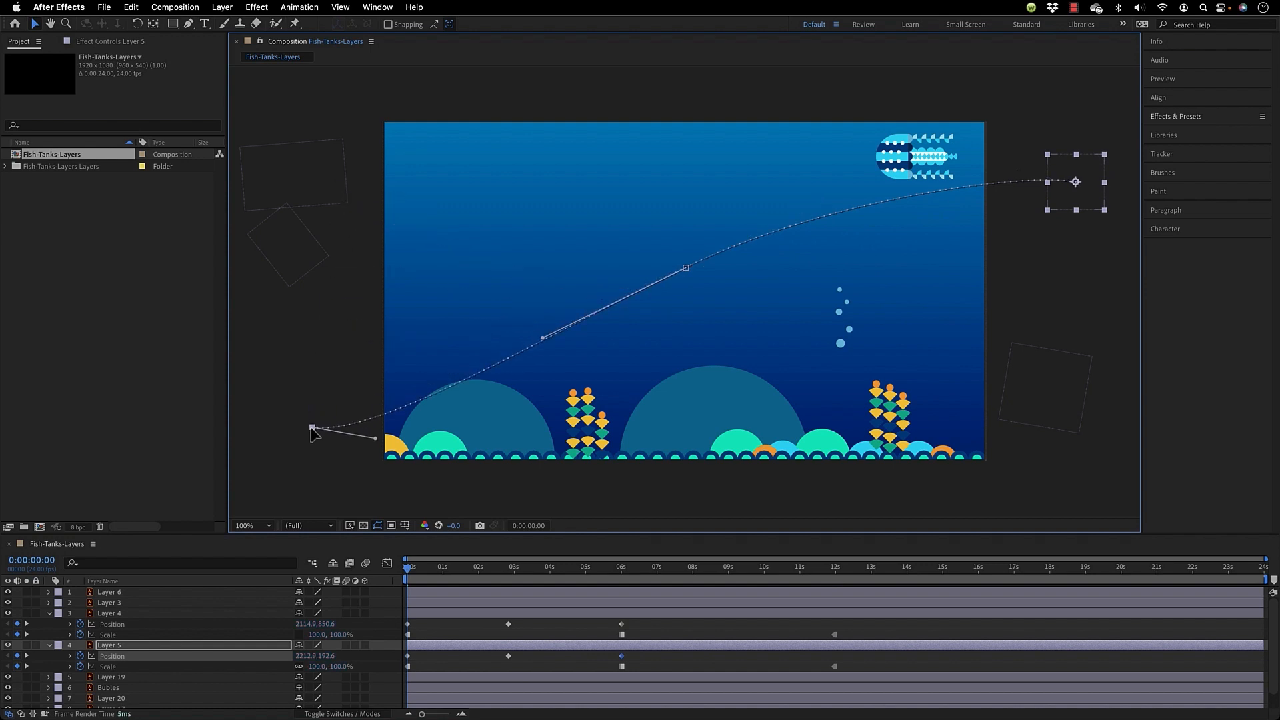
Tilt the direction handles of Layer 5's middle path point into an S-curve and lower that point to the central mound's top.
key("space")
left_click_drag(542, 340, 506, 252)
left_click(685, 268)
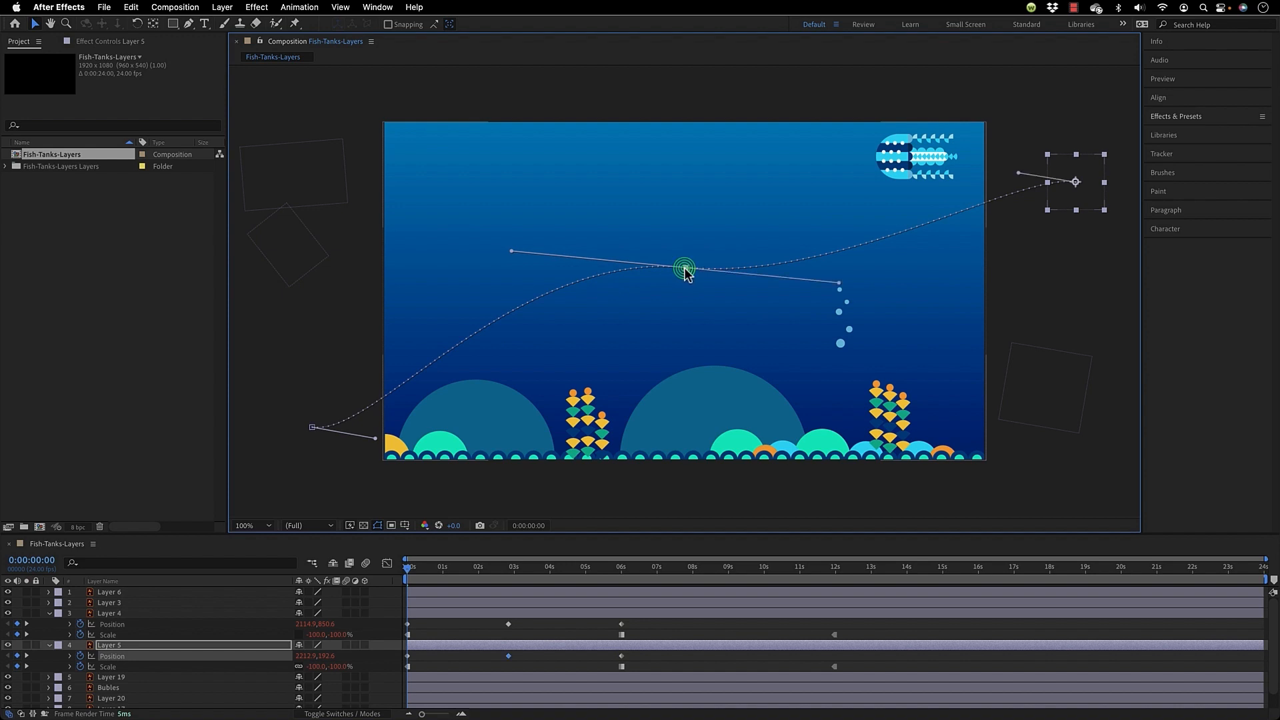
left_click_drag(840, 287, 825, 322)
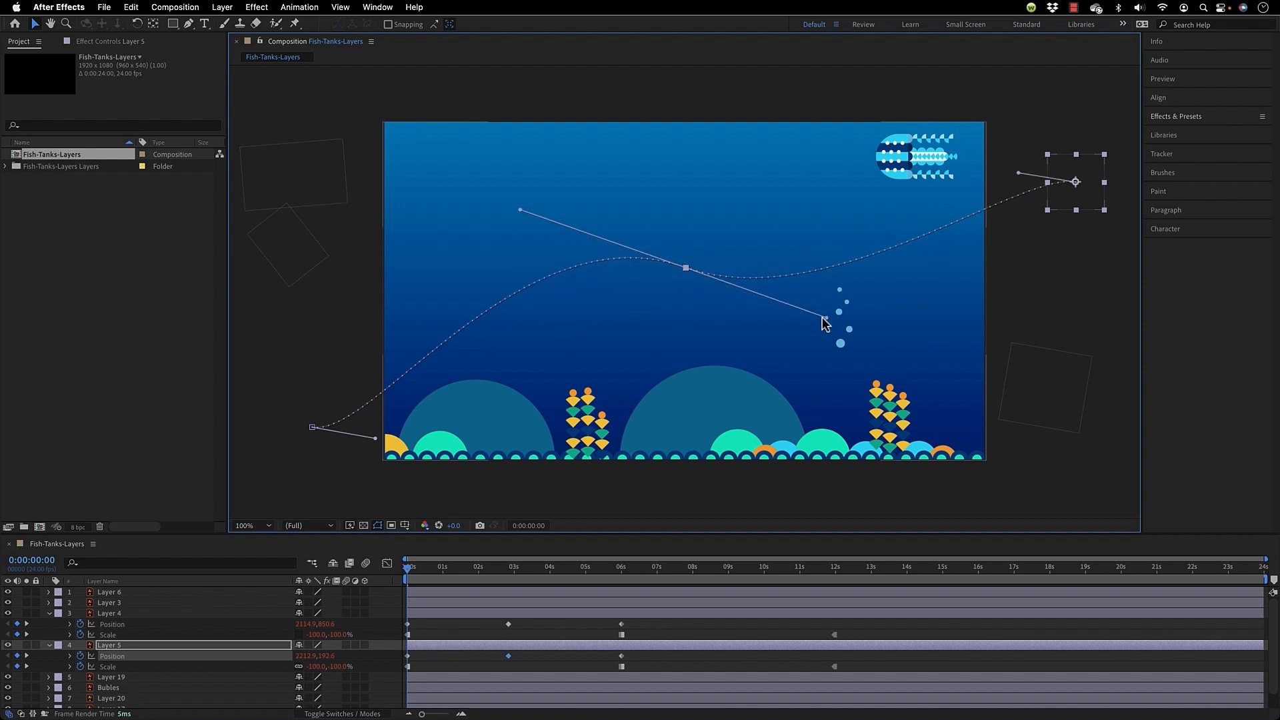
left_click_drag(686, 268, 690, 368)
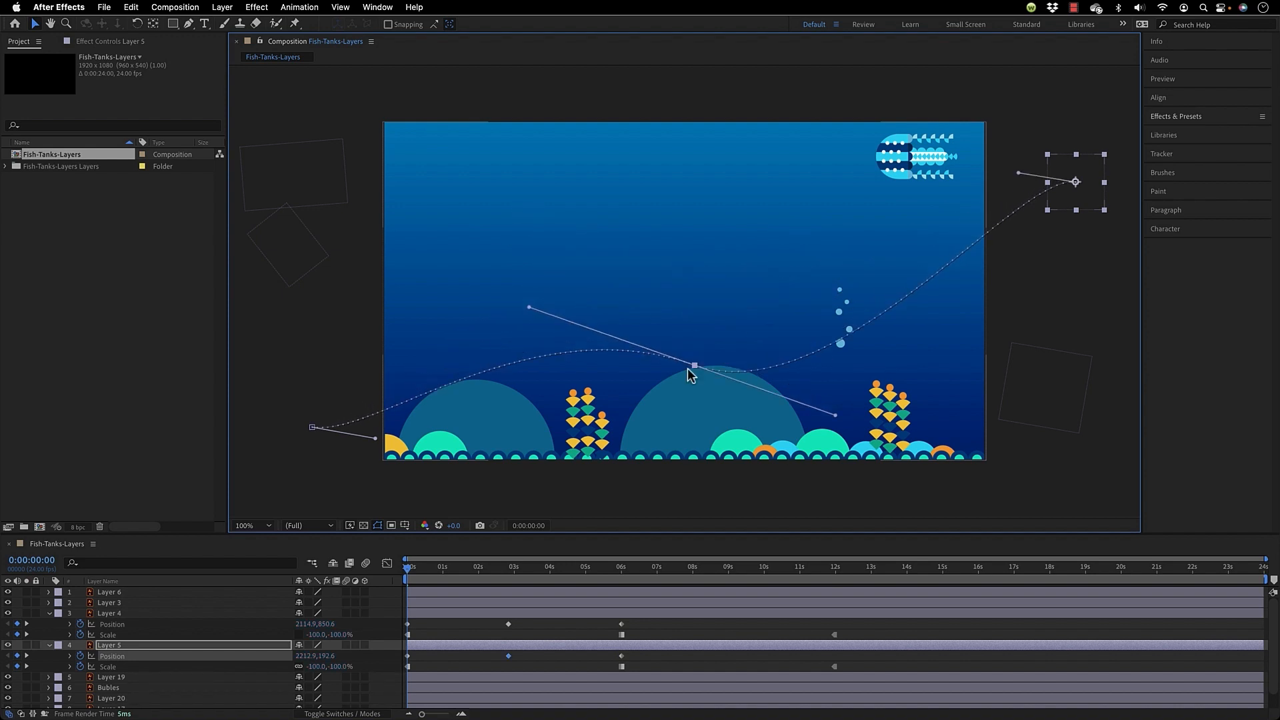
Set Layer 5's Auto-Orientation to Orient Along Path and scrub the timeline to check the swim.
left_click(476, 568)
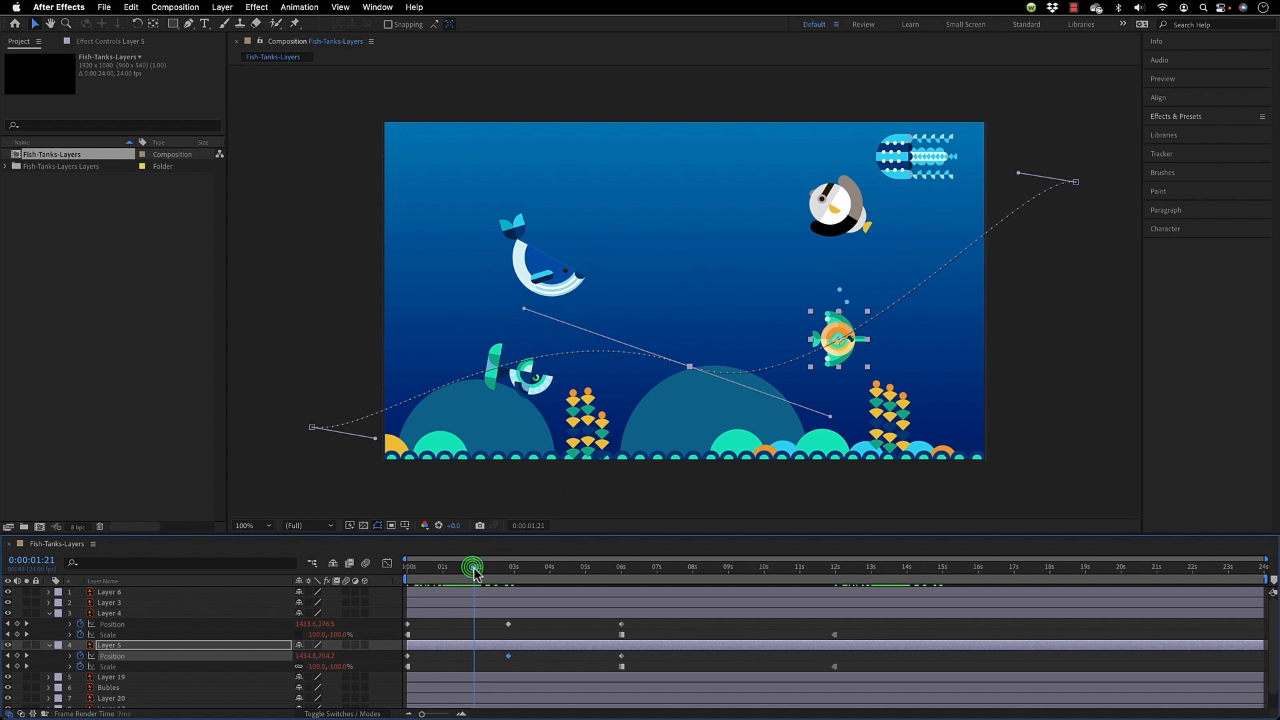
left_click_drag(472, 570, 466, 570)
right_click(168, 645)
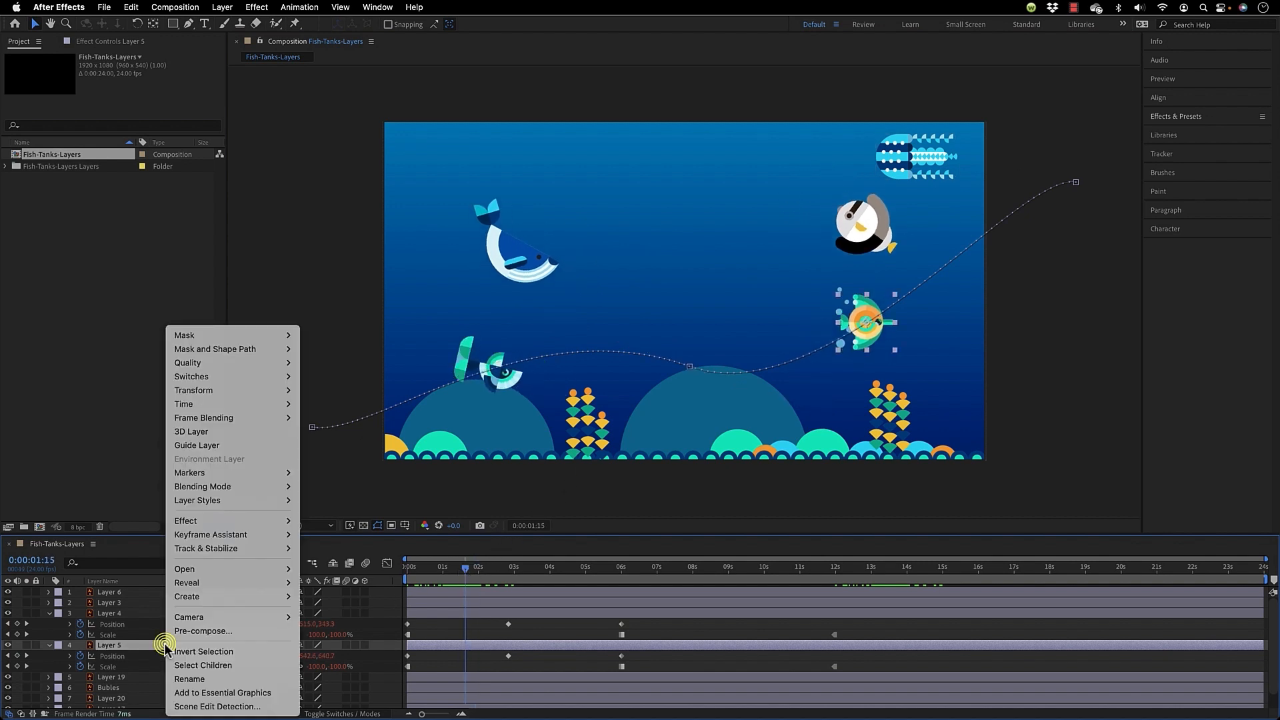
mouse_move(224, 388)
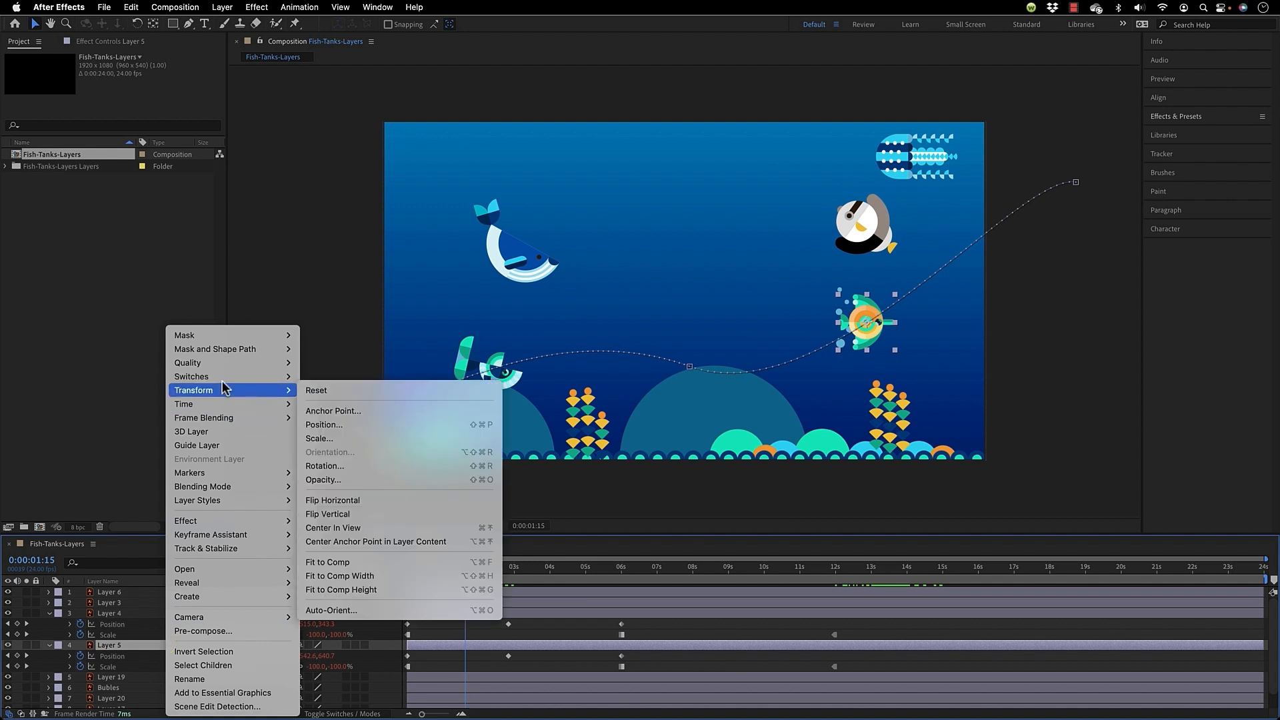
left_click(365, 608)
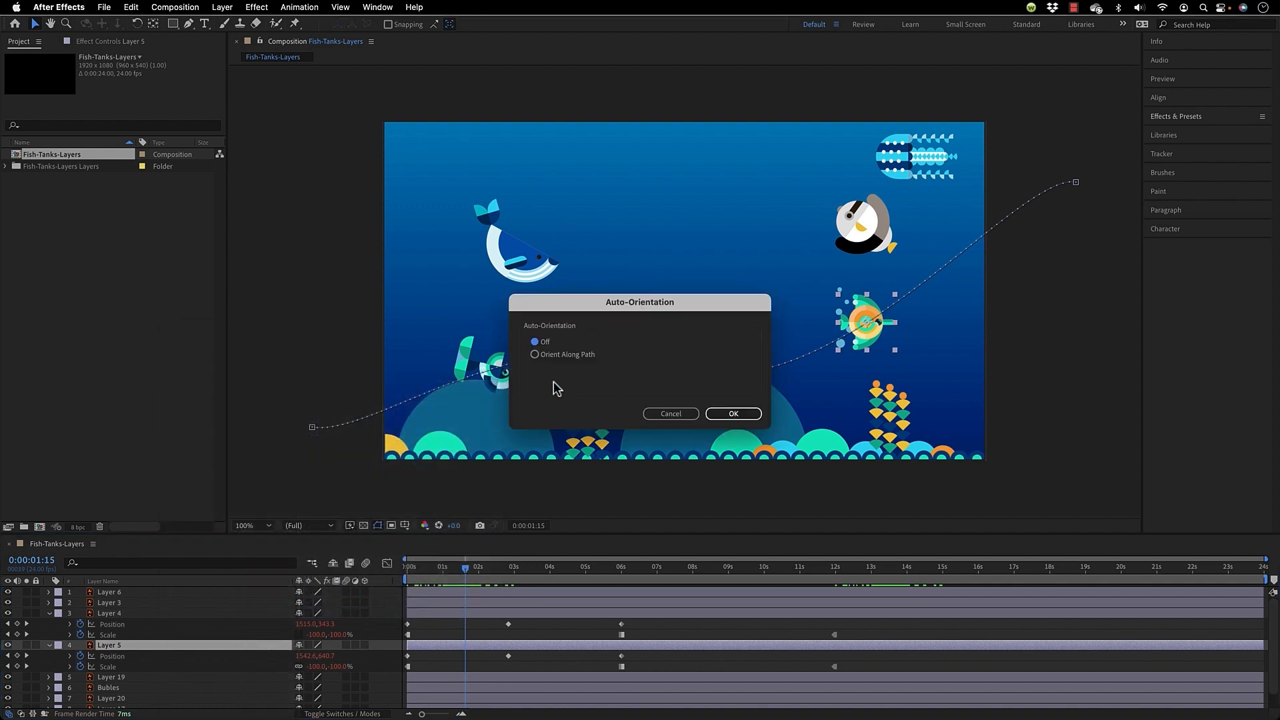
left_click(572, 354)
left_click(724, 414)
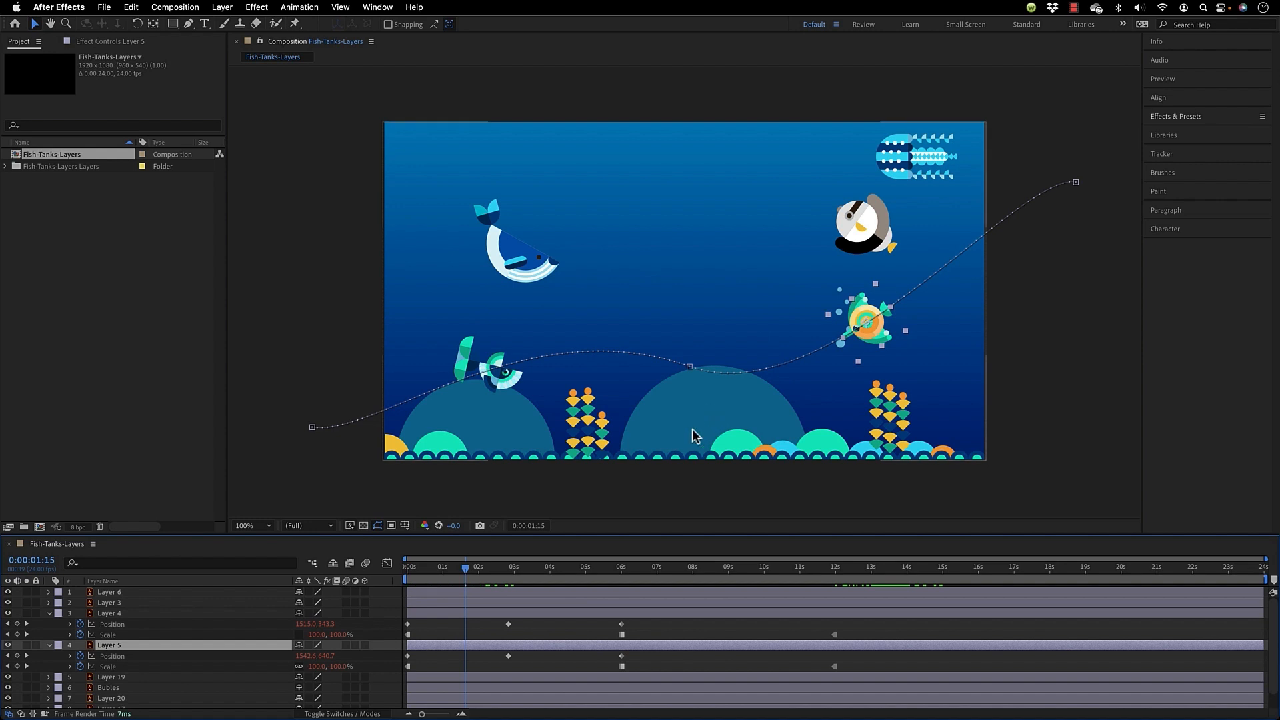
left_click_drag(430, 566, 993, 643)
Copy Layer 5's Position and Scale keyframes and paste them onto Layer 19 from the start of the composition.
left_click(906, 147)
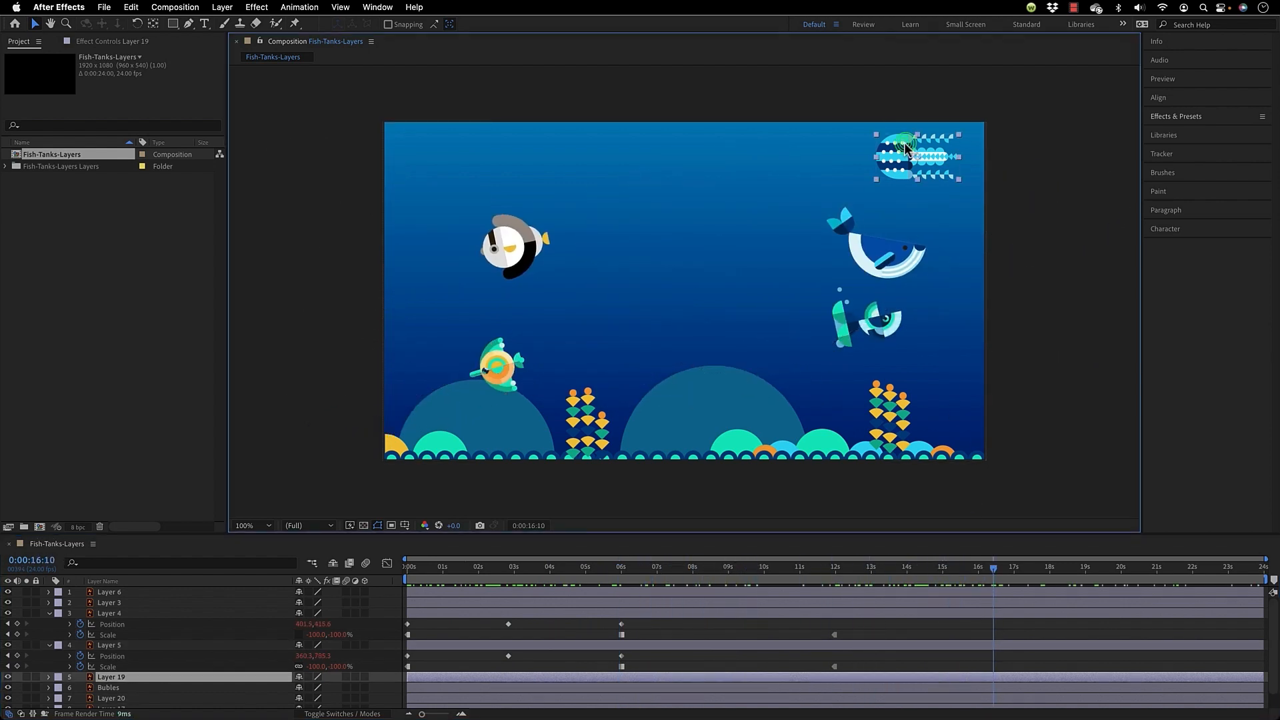
left_click(139, 656)
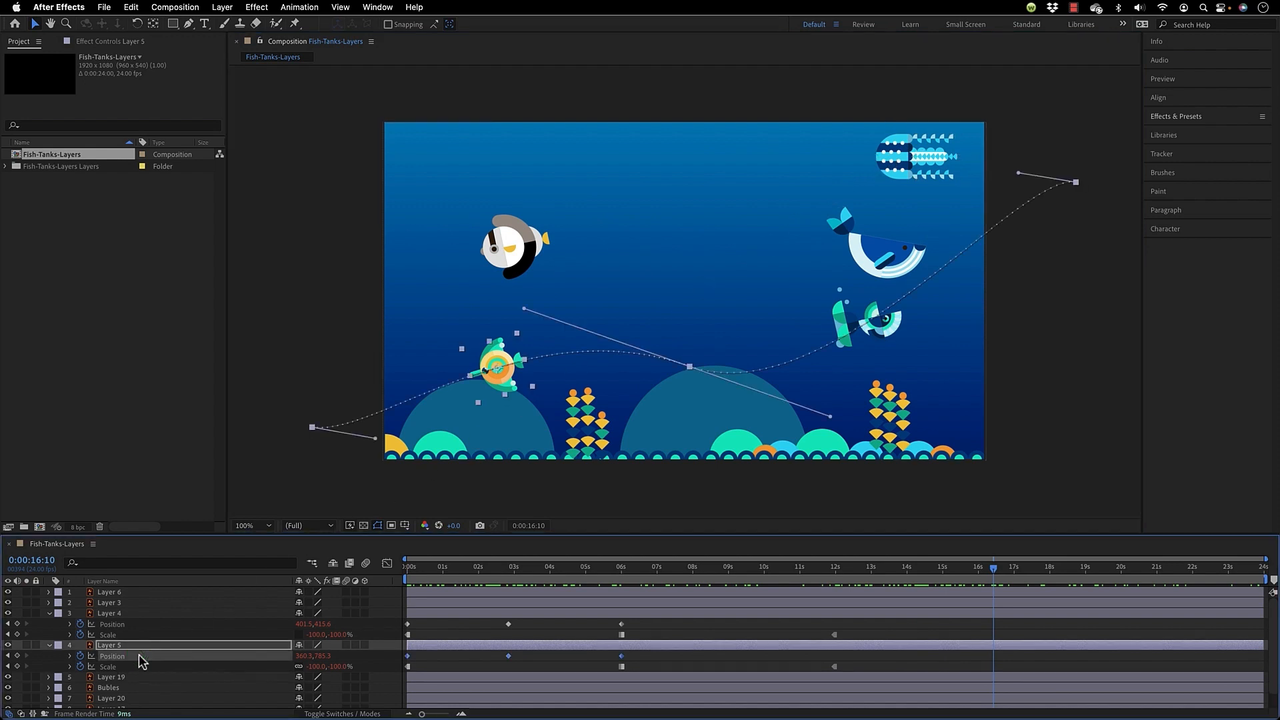
left_click(117, 666, "shift")
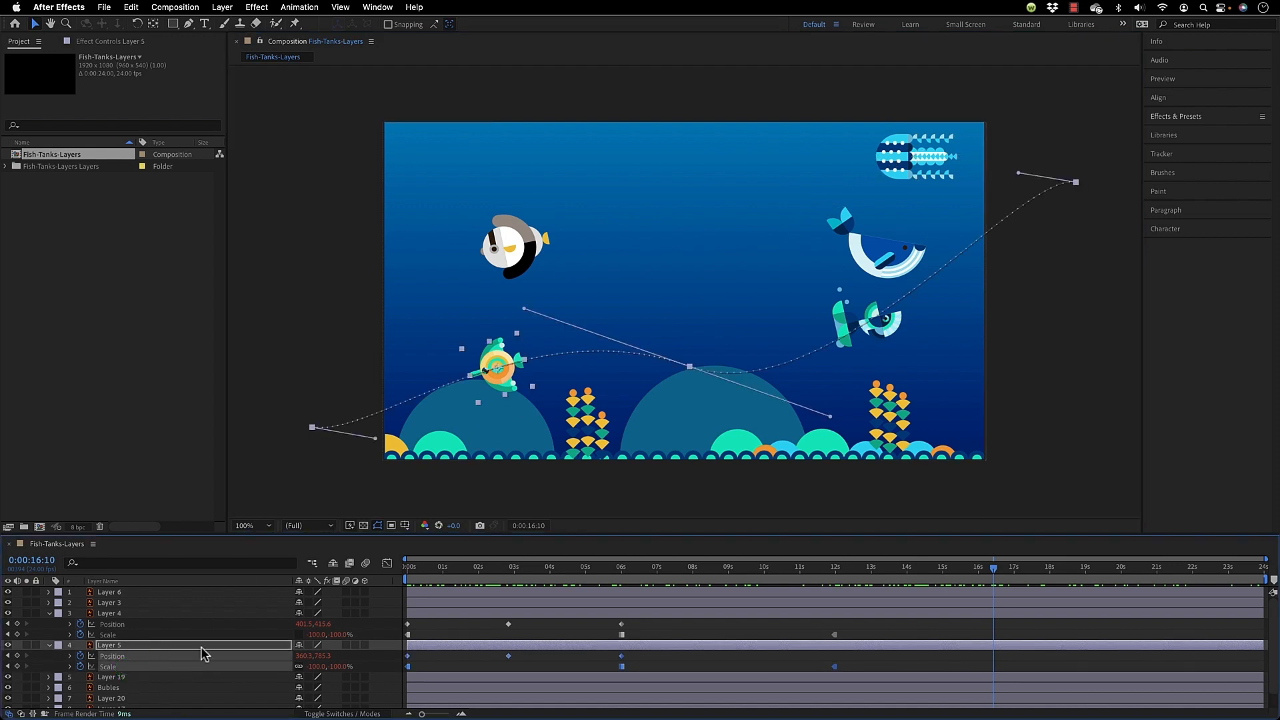
left_click_drag(465, 571, 365, 576)
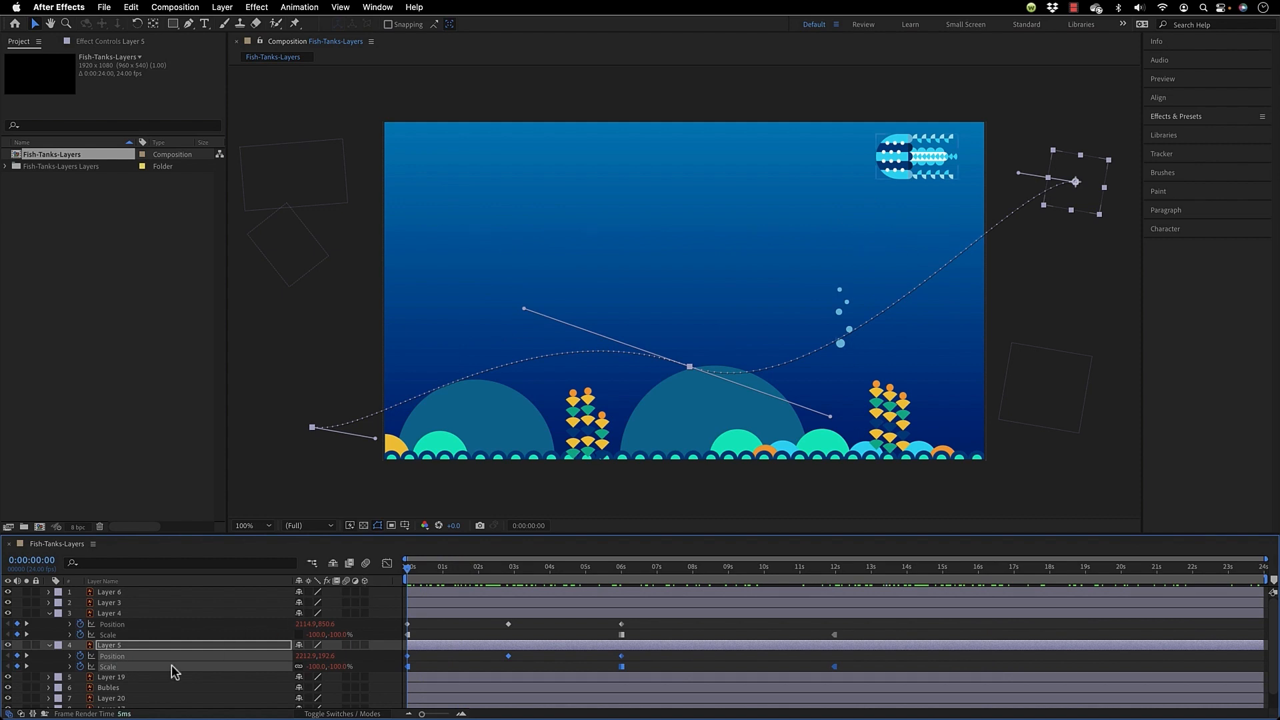
left_click(140, 680)
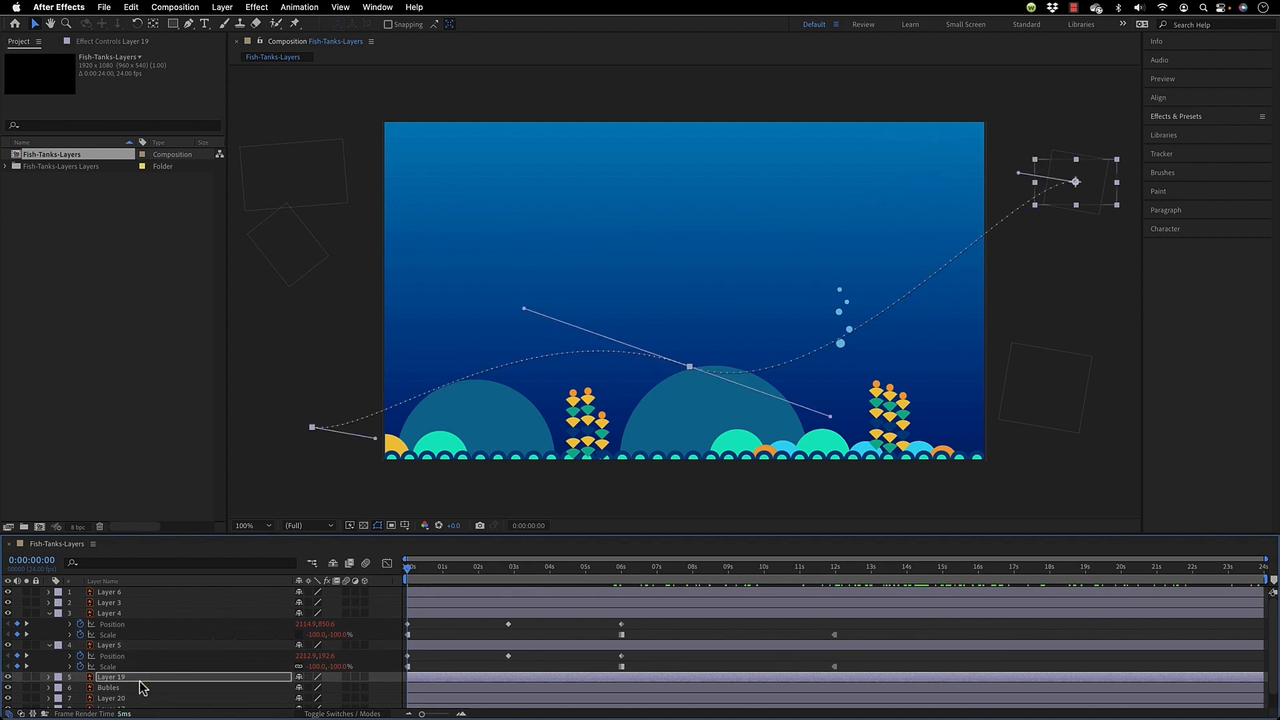
left_click_drag(408, 575, 463, 573)
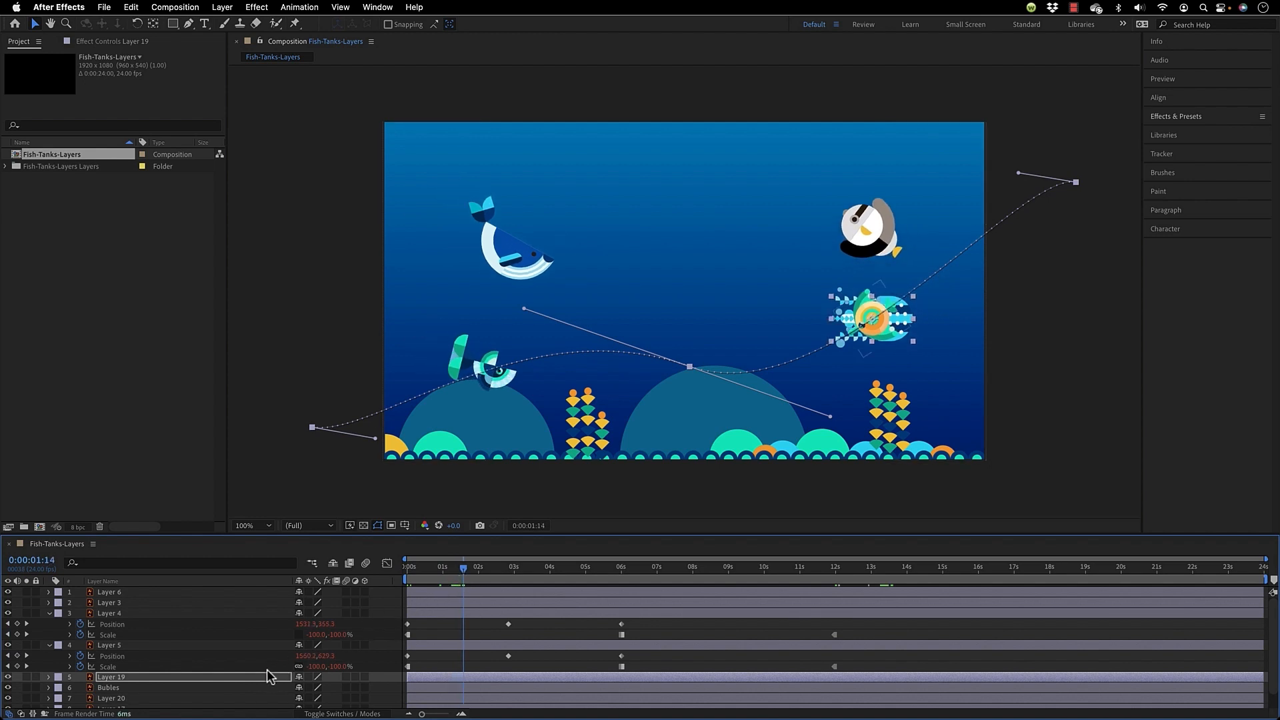
key("super+v")
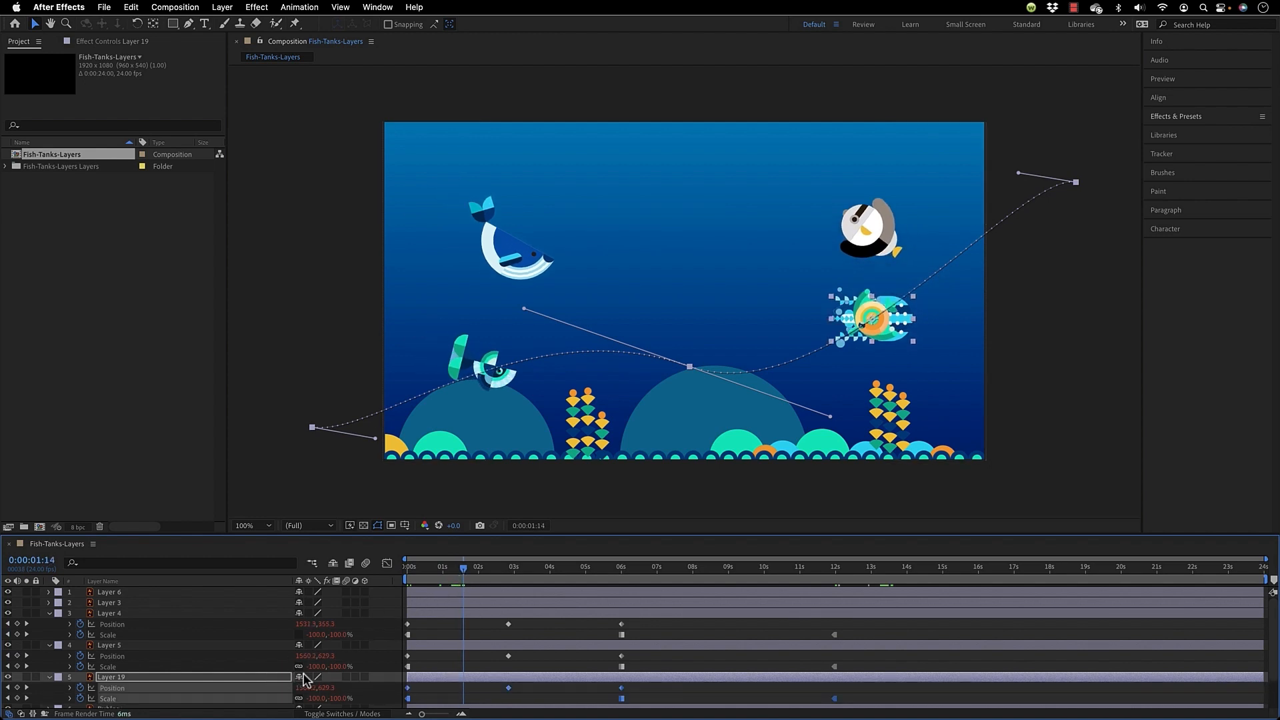
Select all of Layer 19's Position keyframes and move its whole motion path higher in the composition.
left_click(419, 688)
left_click(216, 691)
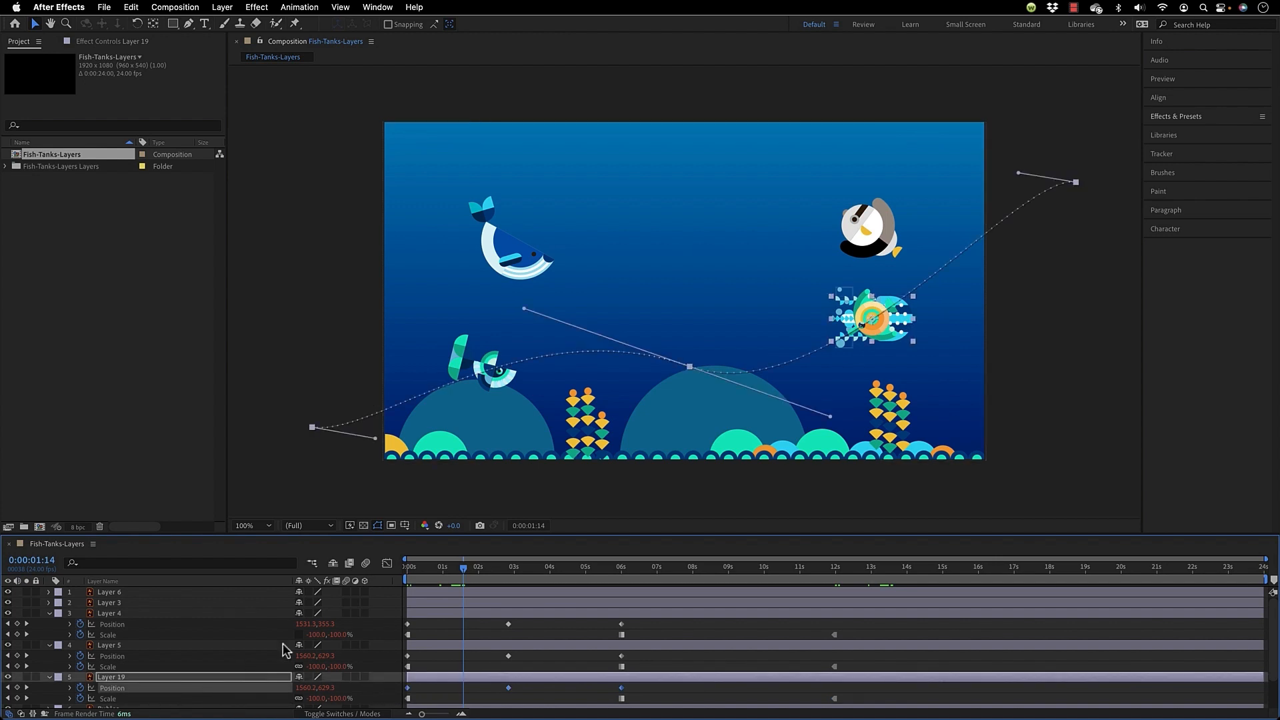
left_click_drag(690, 367, 686, 304)
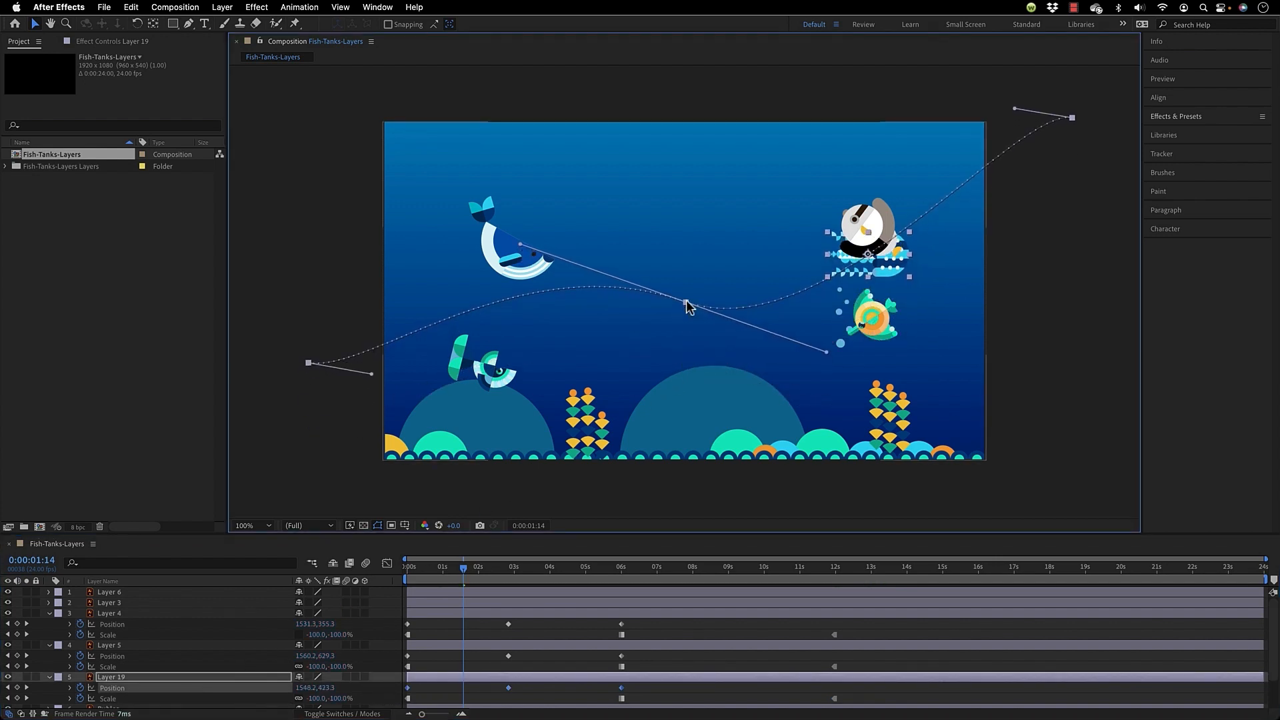
Move Layer 19's path start to about 2291, 1169 beyond the frame's lower right and its end farther out and higher beyond the left edge.
left_click(518, 687)
left_click_drag(509, 688, 507, 688)
left_click_drag(1071, 118, 1073, 489)
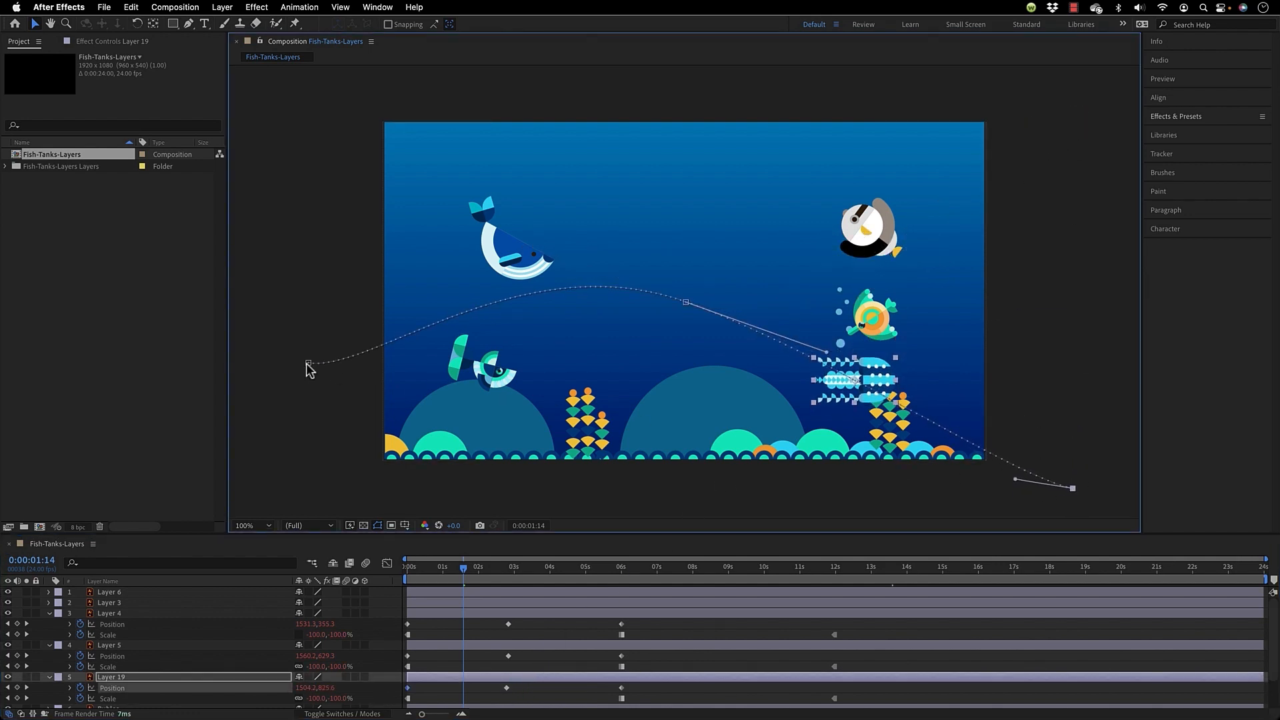
left_click_drag(308, 364, 239, 285)
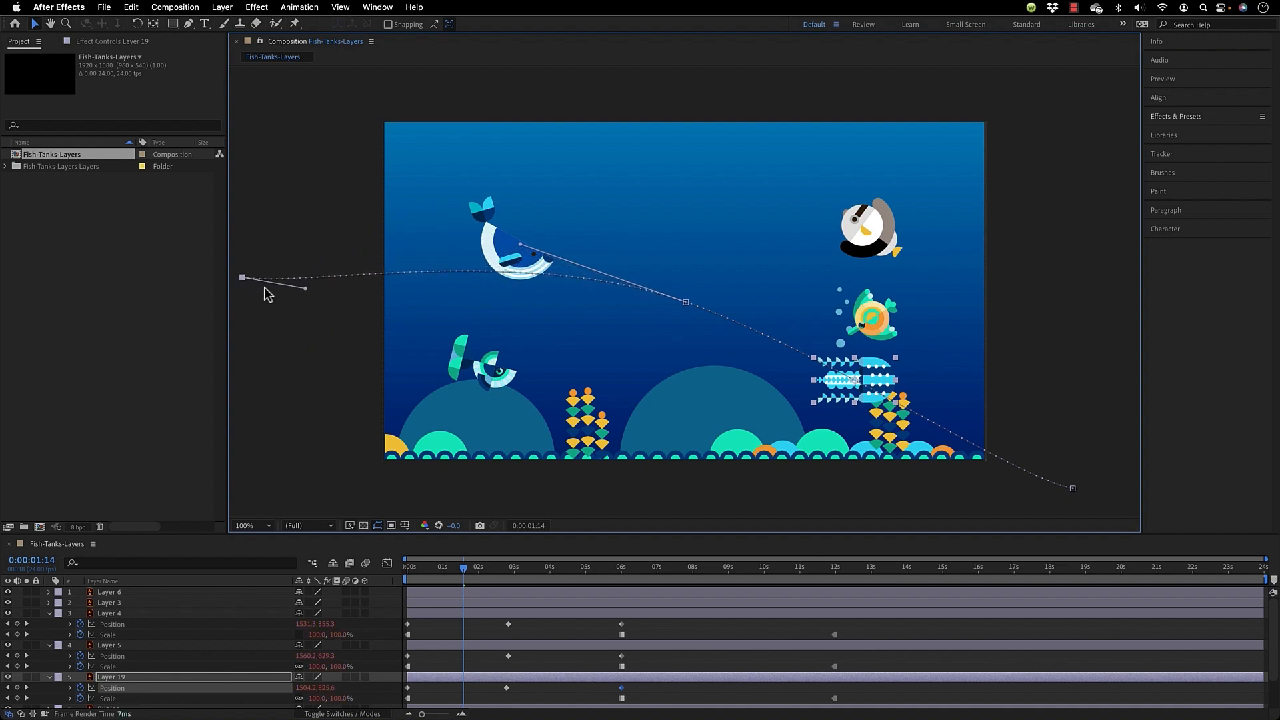
left_click_drag(1073, 490, 1099, 490)
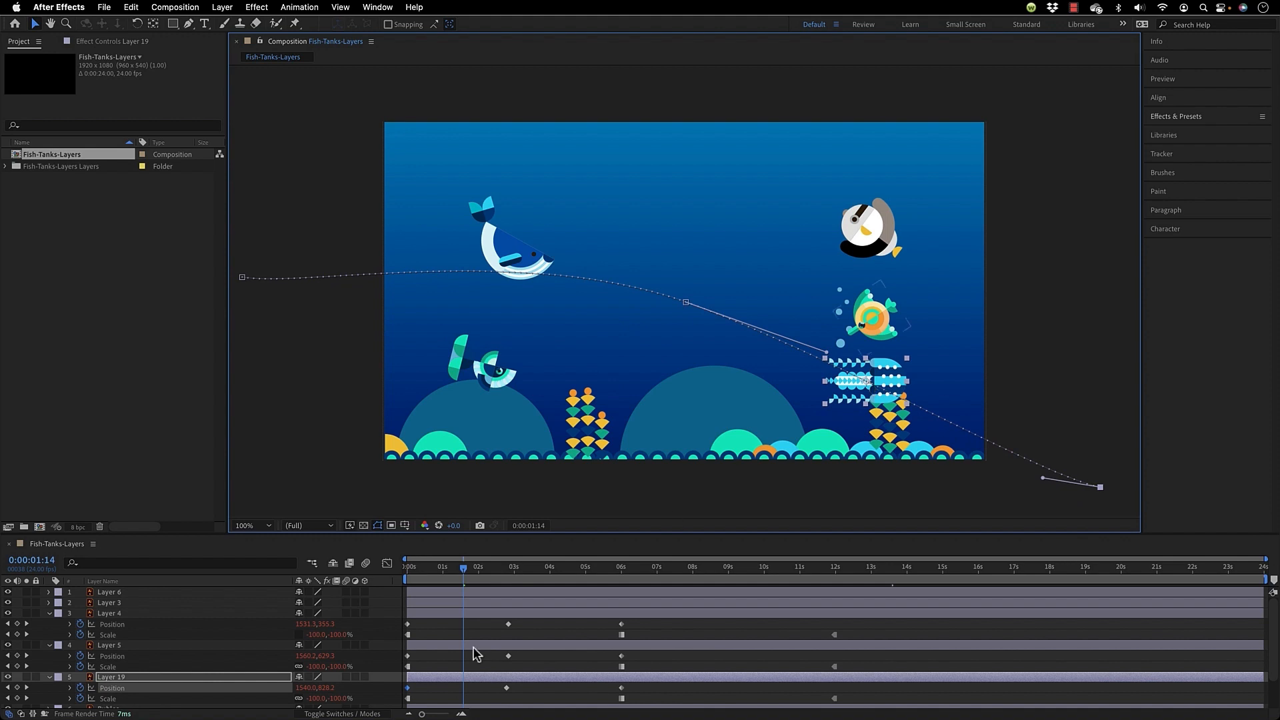
Set Layer 19's Scale to 100, 100% at the start of the composition.
scroll(477, 654, "down", 3)
left_click_drag(435, 576, 395, 577)
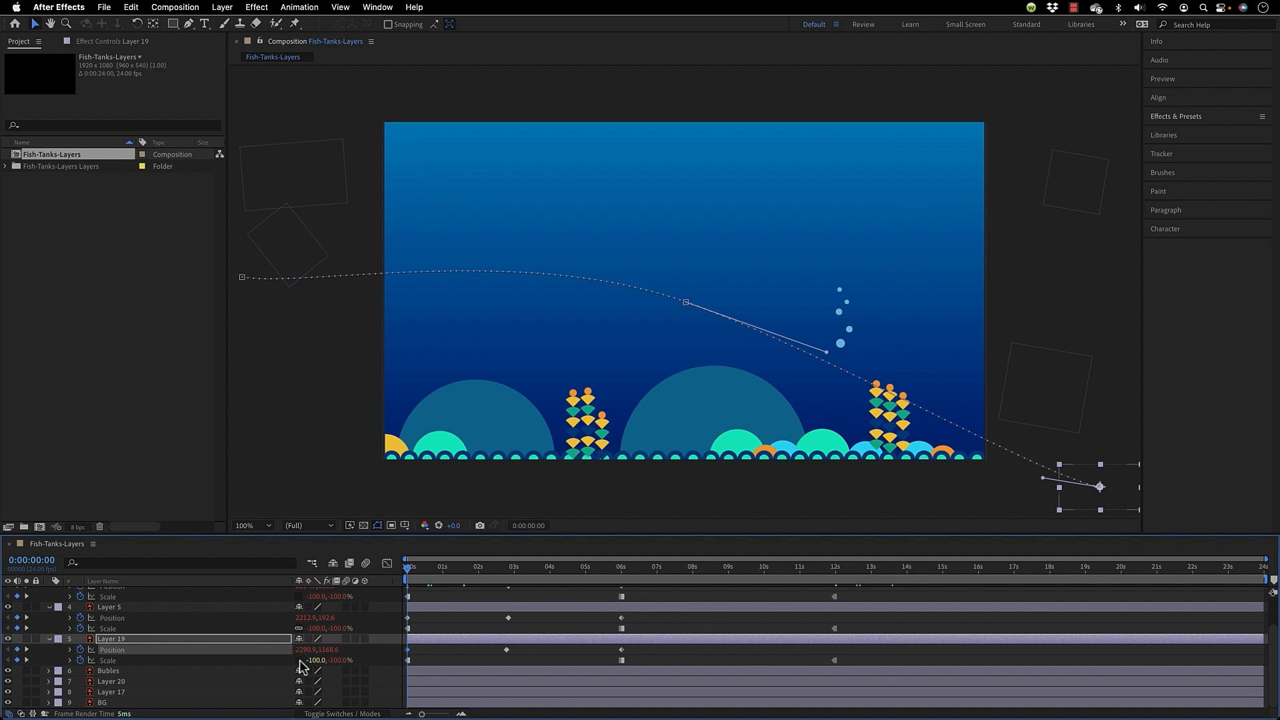
left_click(319, 660)
type("100")
key("Return")
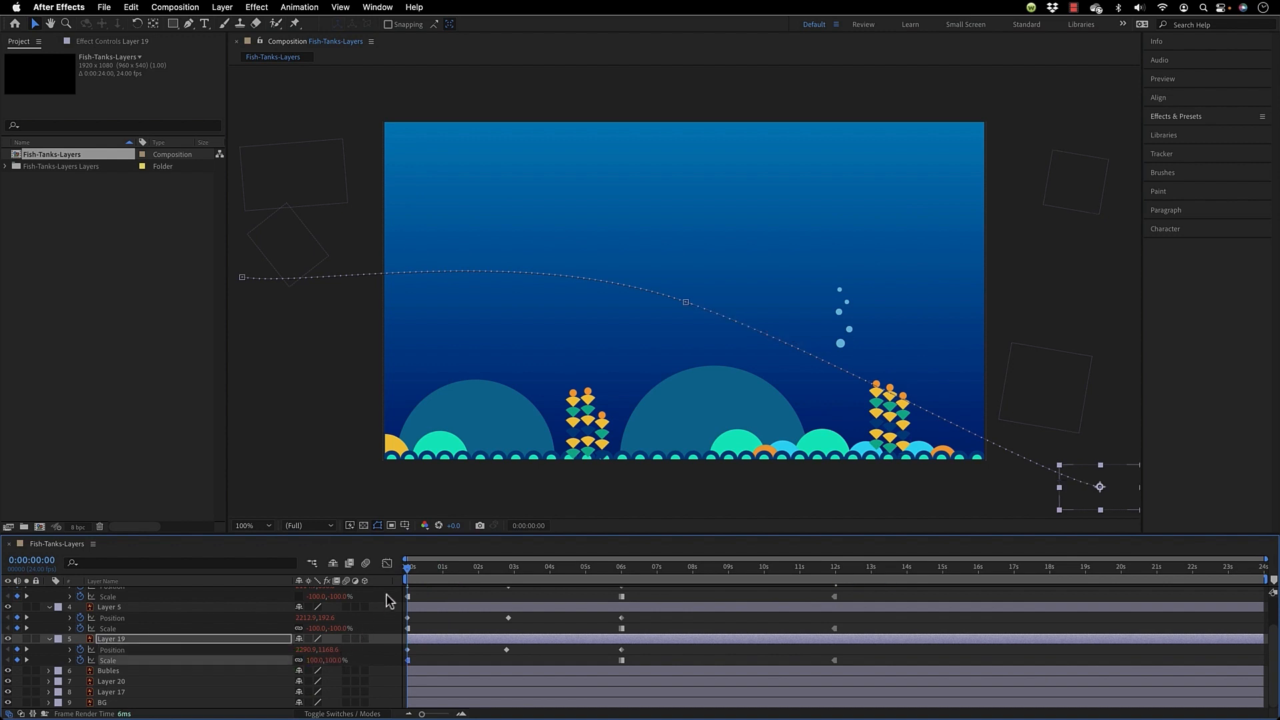
Set Layer 19's Auto-Orientation to Orient Along Path.
left_click_drag(408, 572, 471, 591)
right_click(213, 647)
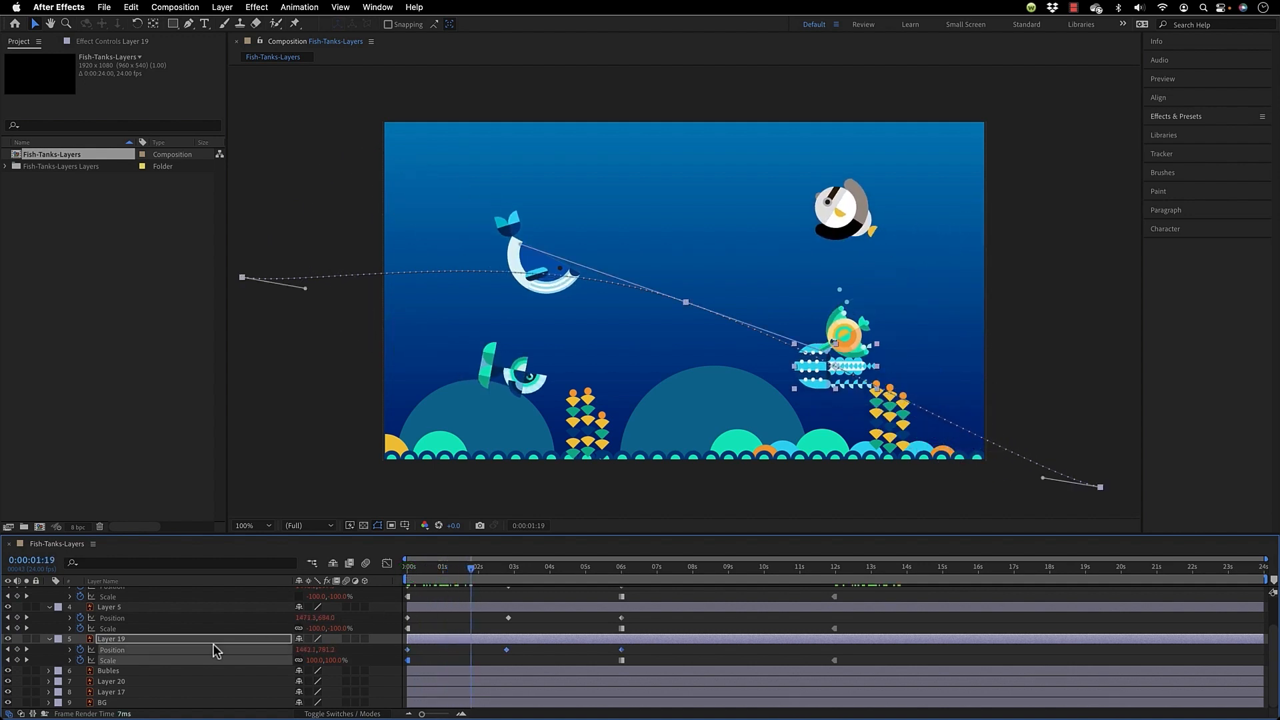
right_click(189, 640)
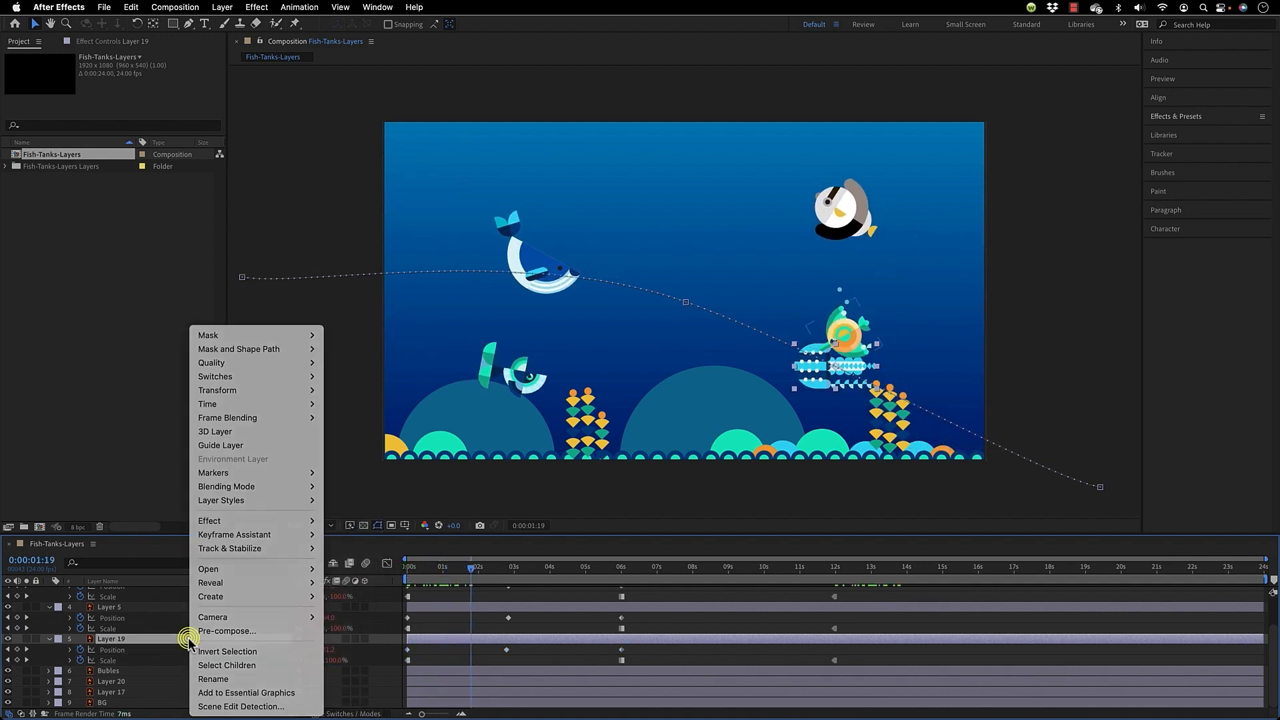
right_click(189, 644)
mouse_move(250, 390)
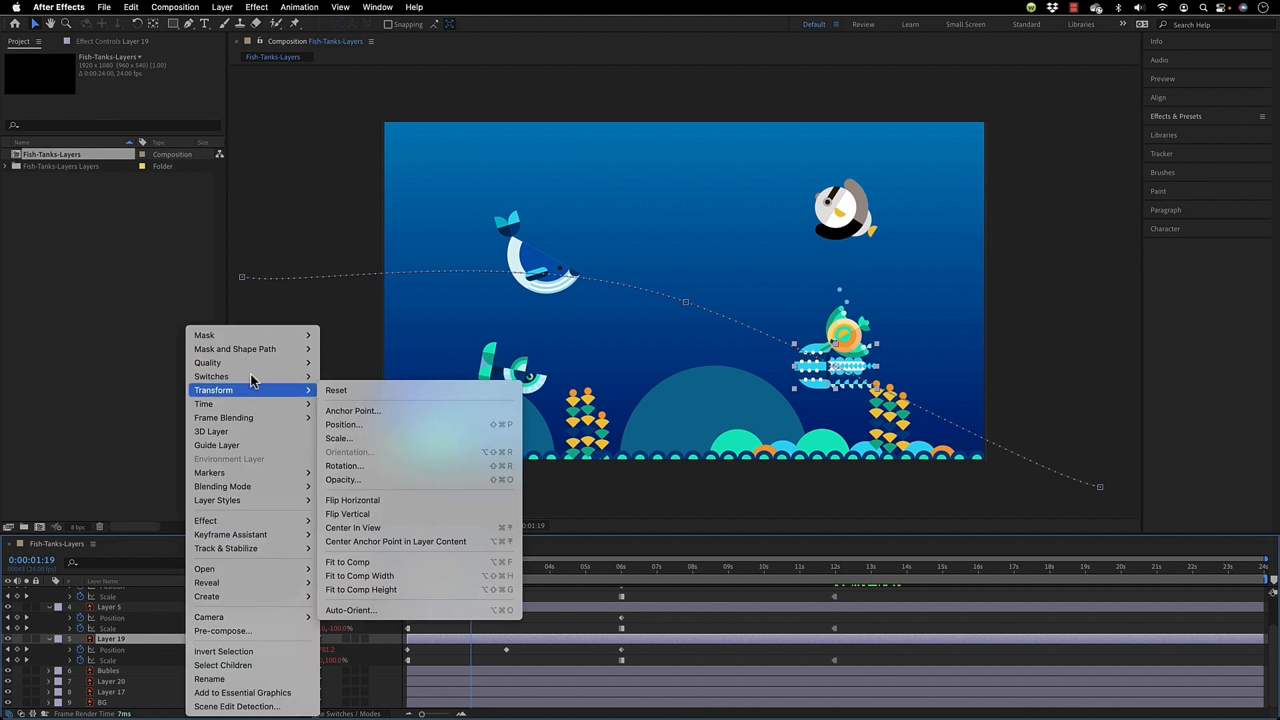
left_click(402, 609)
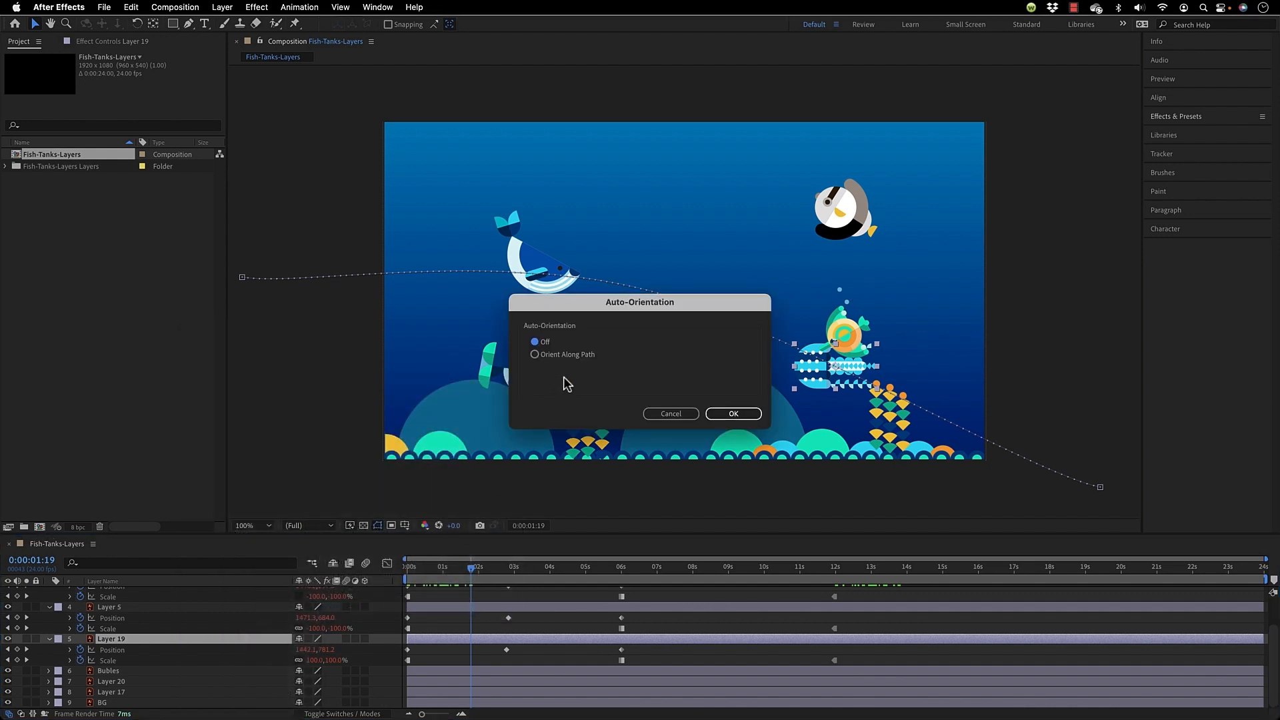
left_click(578, 358)
left_click(733, 414)
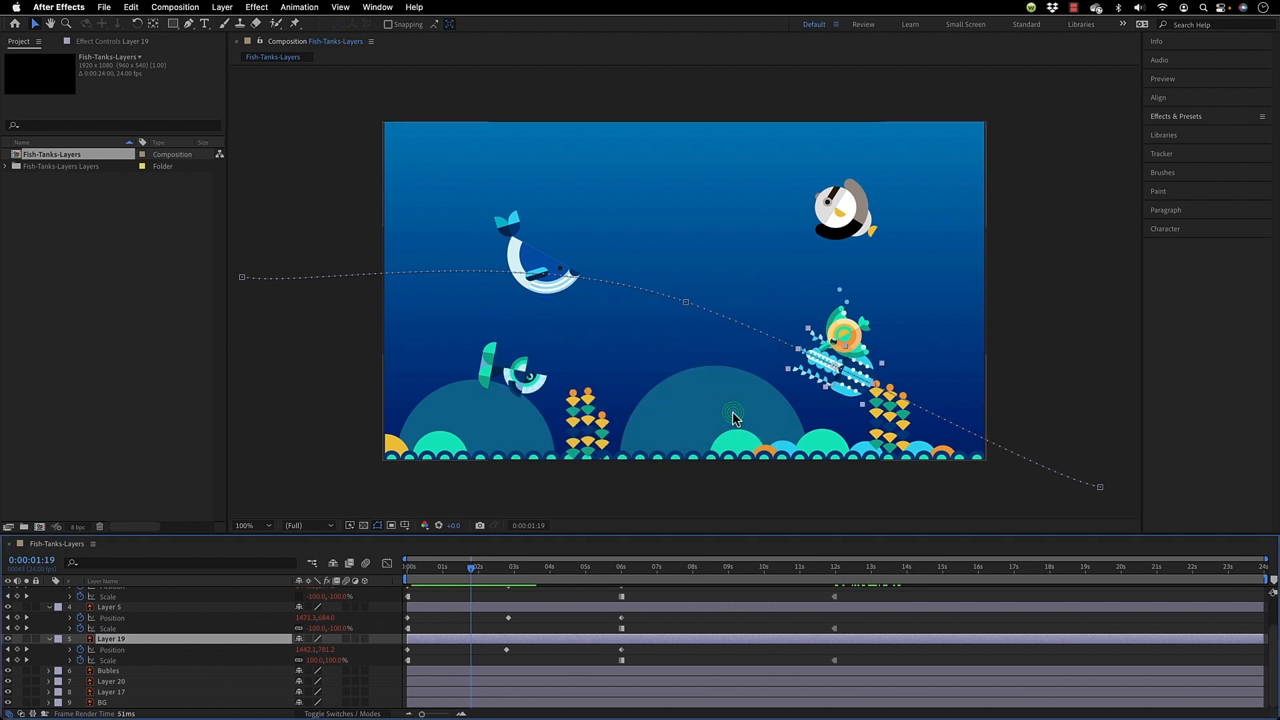
Unlink Layer 19's Scale proportions and set its horizontal scale to -100% at 0:00:01:12.
mouse_move(472, 568)
left_mouse_down()
mouse_move(449, 571)
mouse_move(461, 575)
left_mouse_up()
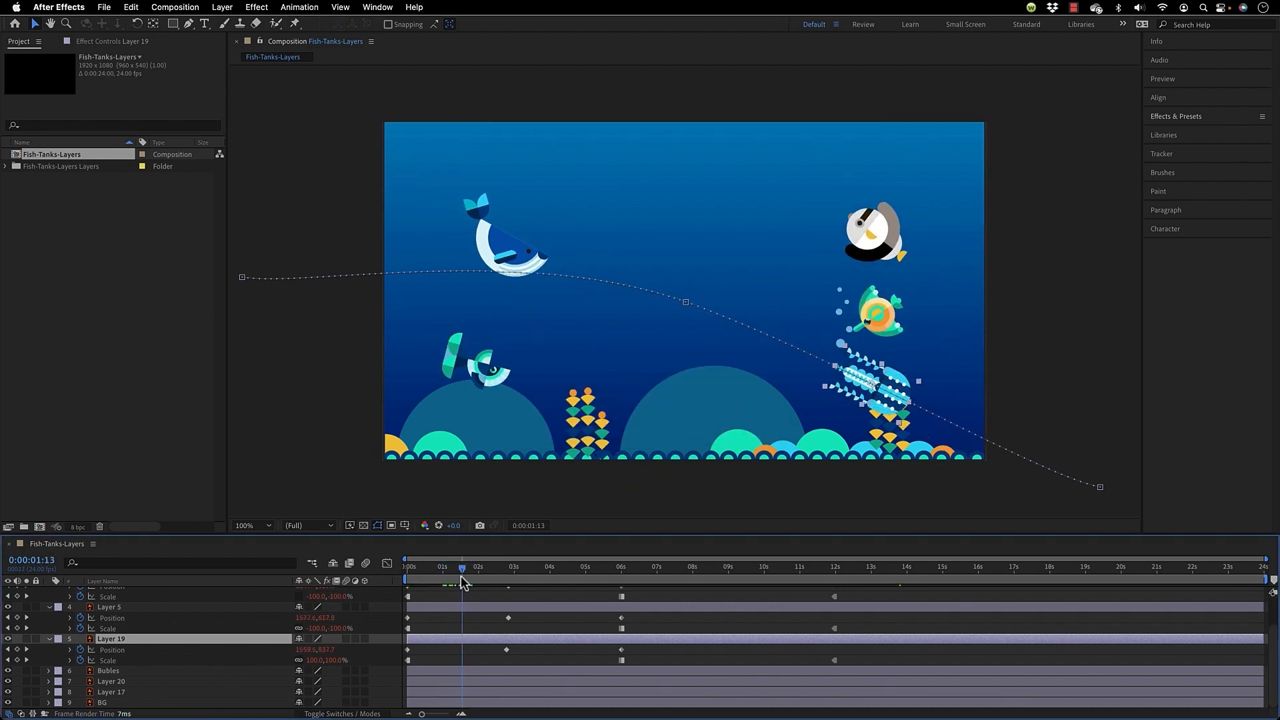
left_click(299, 661)
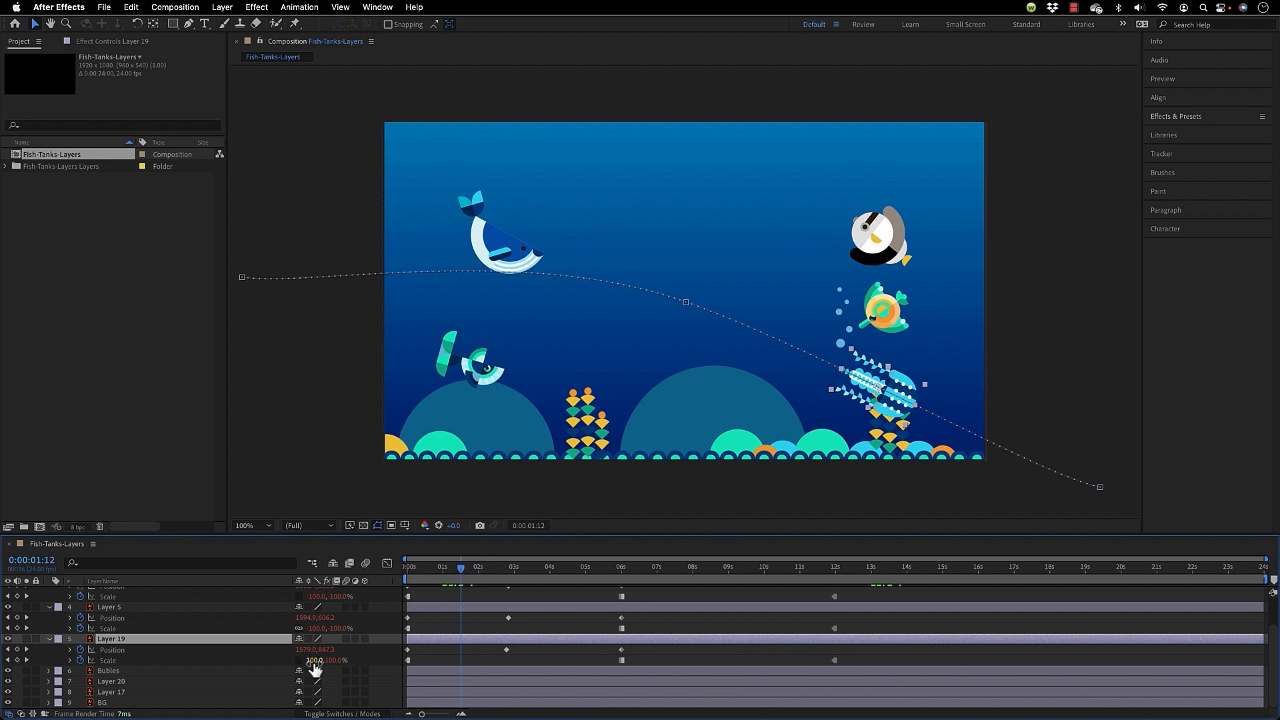
left_click(313, 660)
key("Return")
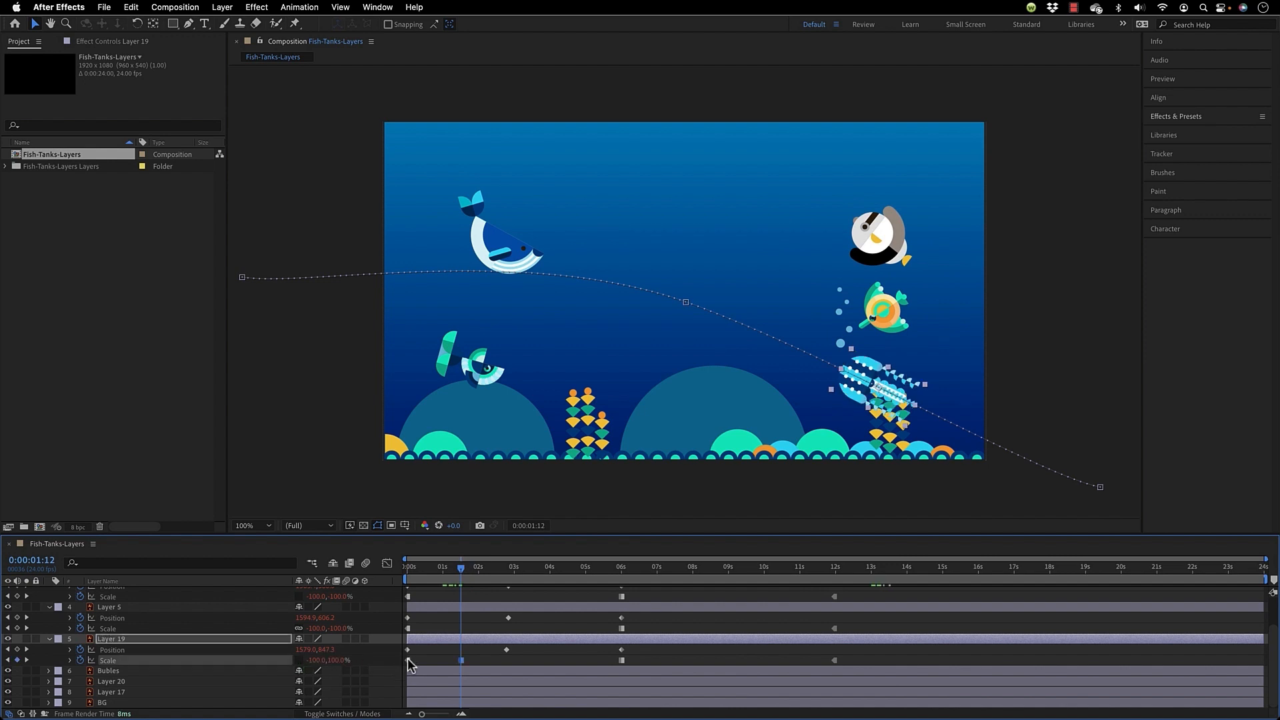
Delete Layer 19's Scale keyframe at the start and move the one at 0:00:01:12 into its place.
left_click(409, 661)
key("Delete")
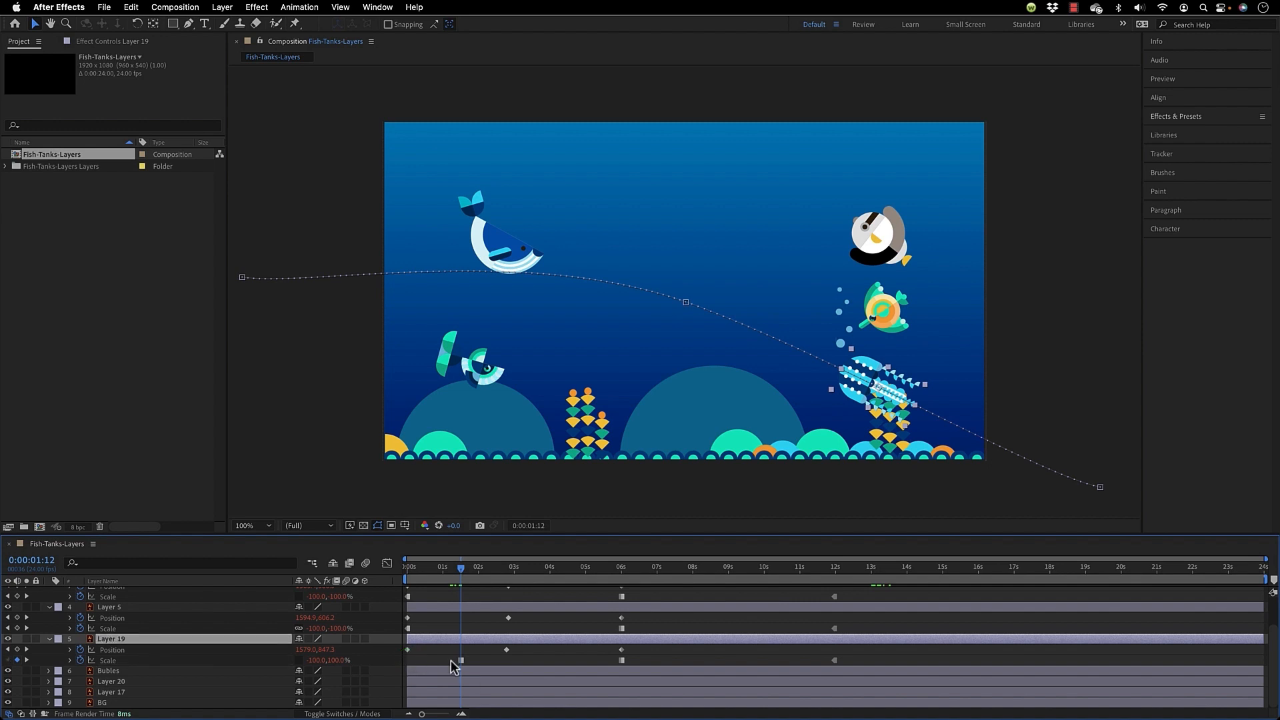
left_click_drag(464, 662, 414, 663)
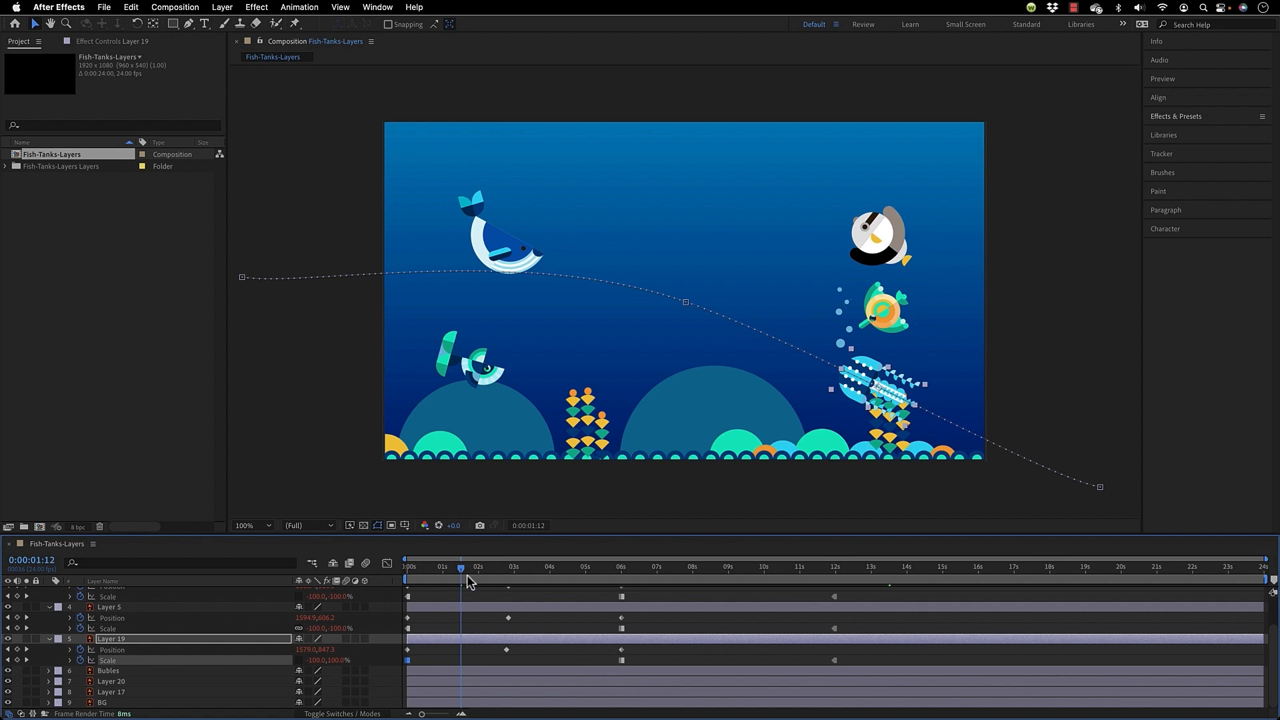
Scrub through Layer 19's swim, lower its middle path point slightly, and preview the animation from near the start.
left_click_drag(467, 575, 1122, 648)
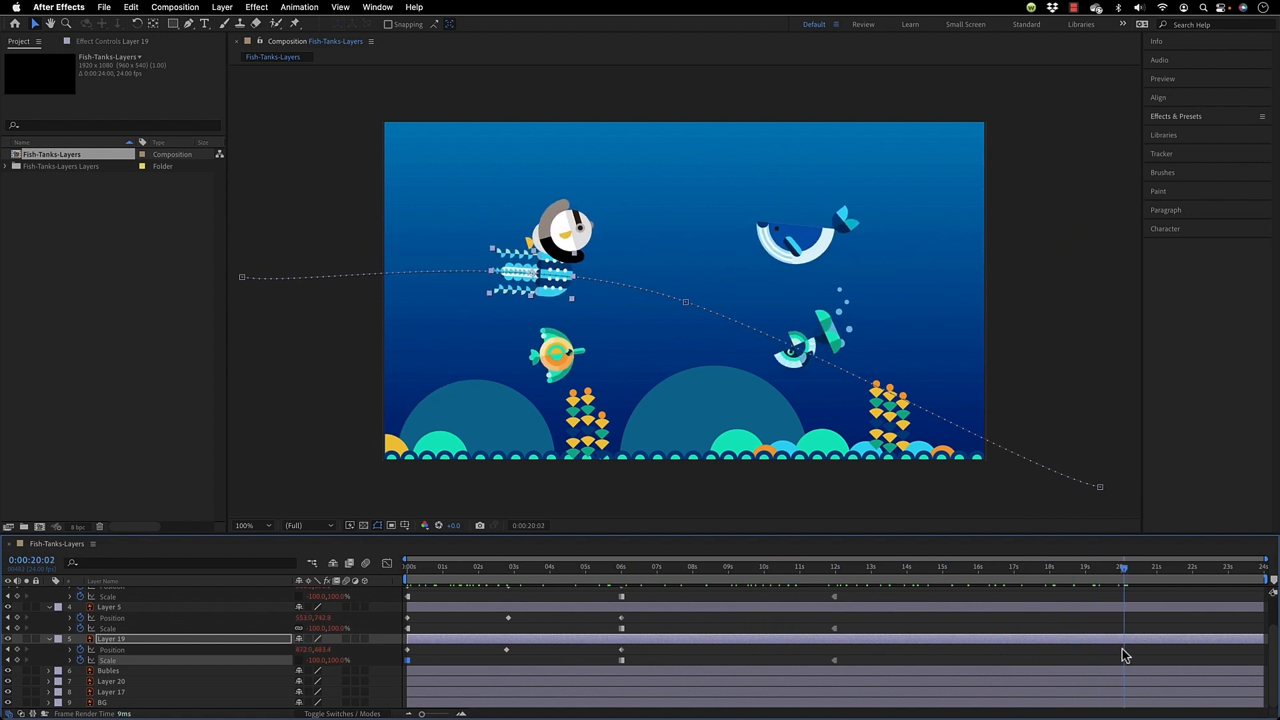
left_click(687, 304)
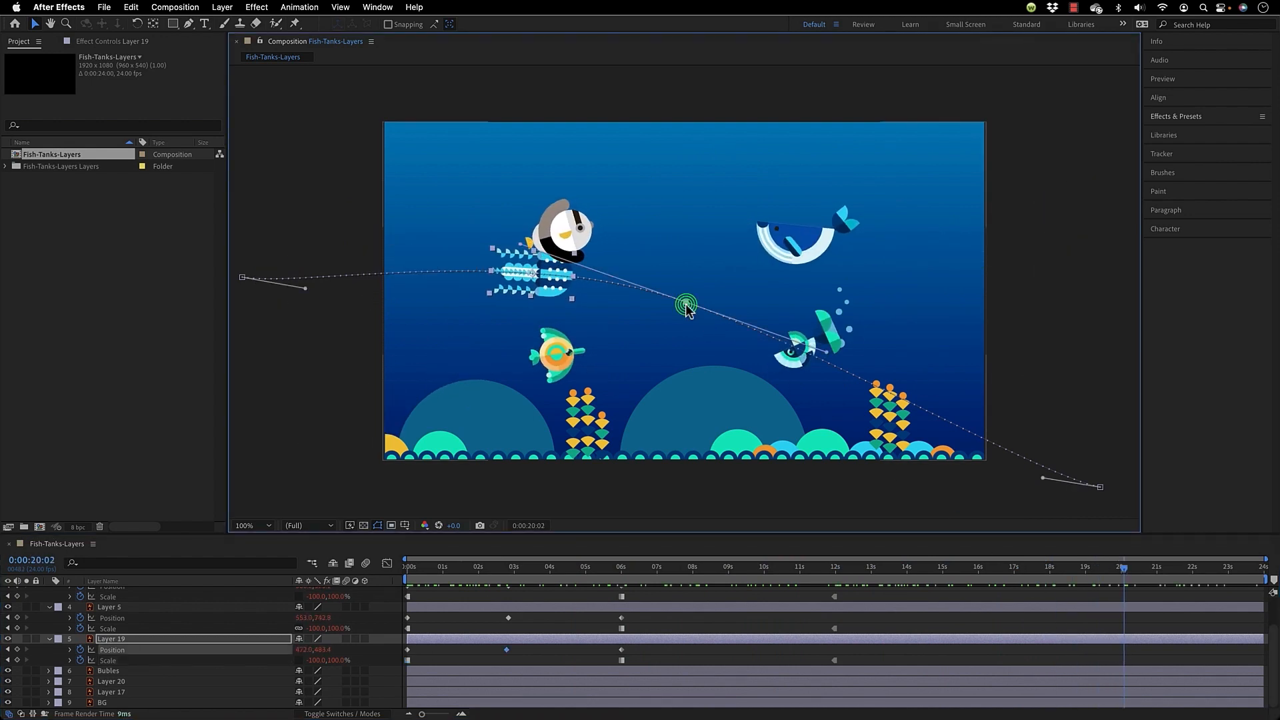
left_click_drag(686, 304, 684, 332)
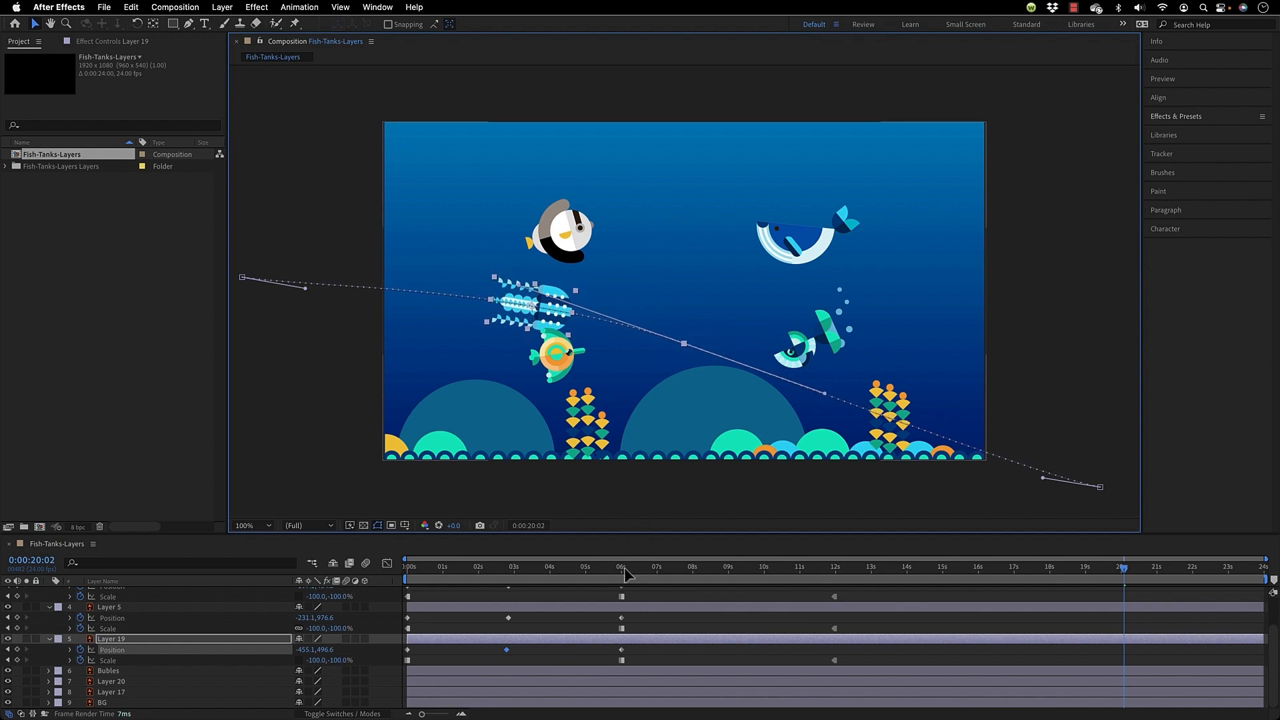
left_click_drag(624, 569, 415, 572)
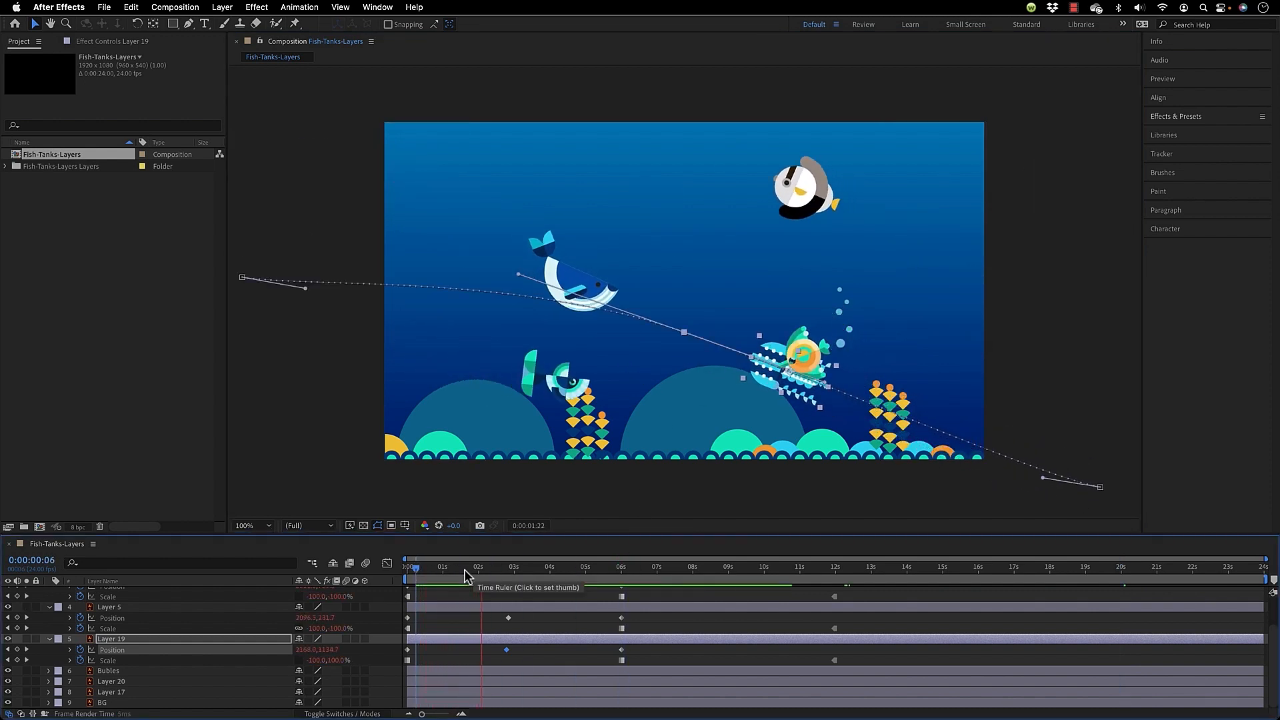
Enlarge the timeline area, reveal the keyframes of all animated layers, and move the current time to 0:00:06:01.
left_click_drag(474, 535, 483, 437)
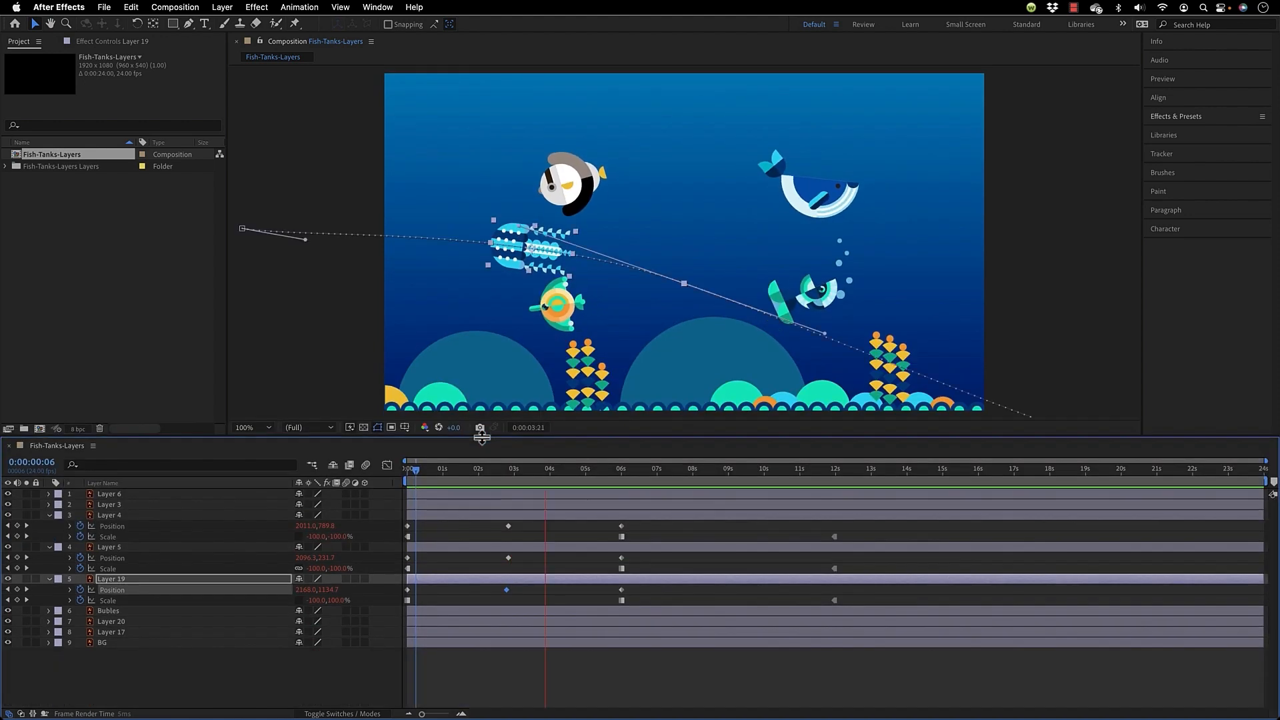
left_click(137, 680)
key("u")
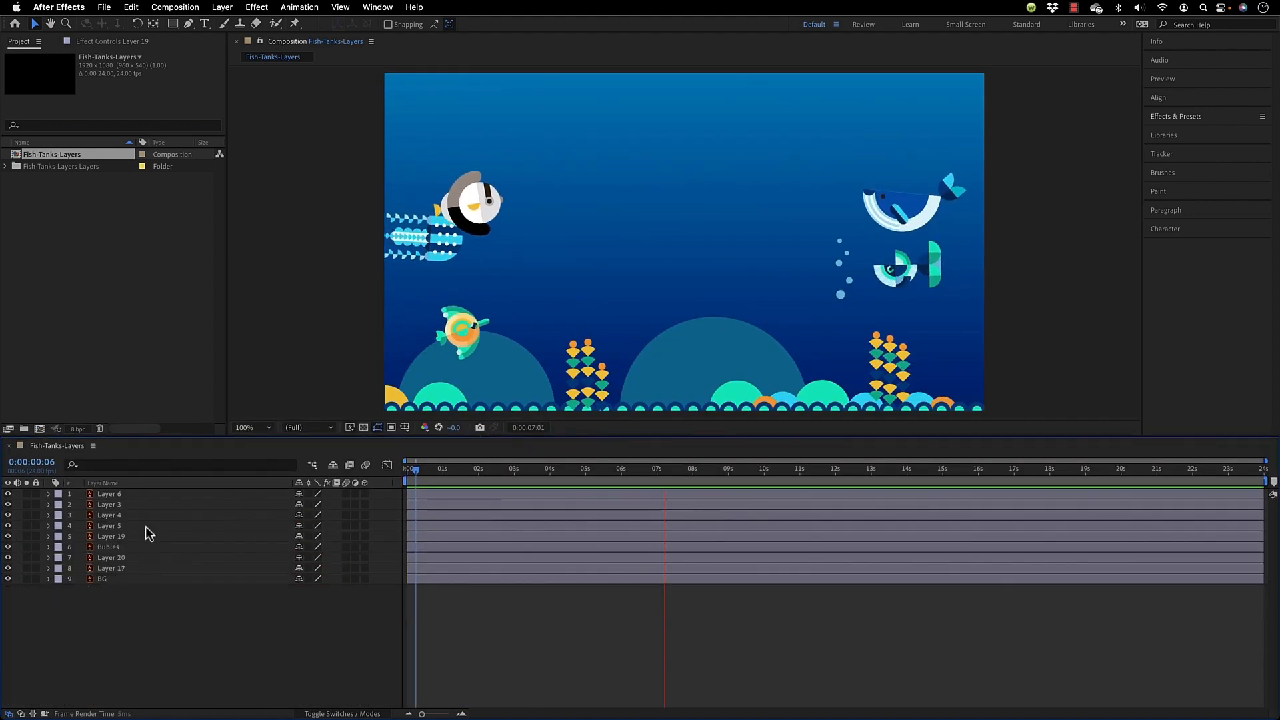
left_click(148, 495)
left_click(137, 646)
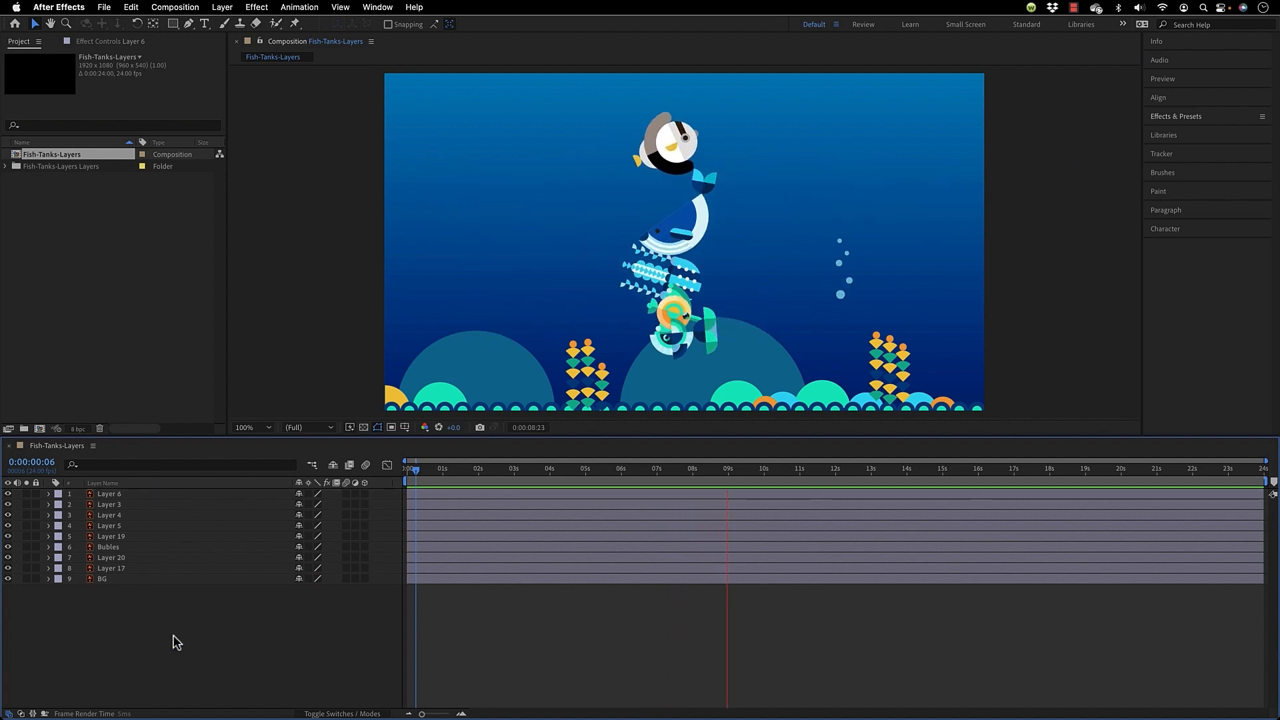
key("u")
left_click_drag(591, 471, 623, 491)
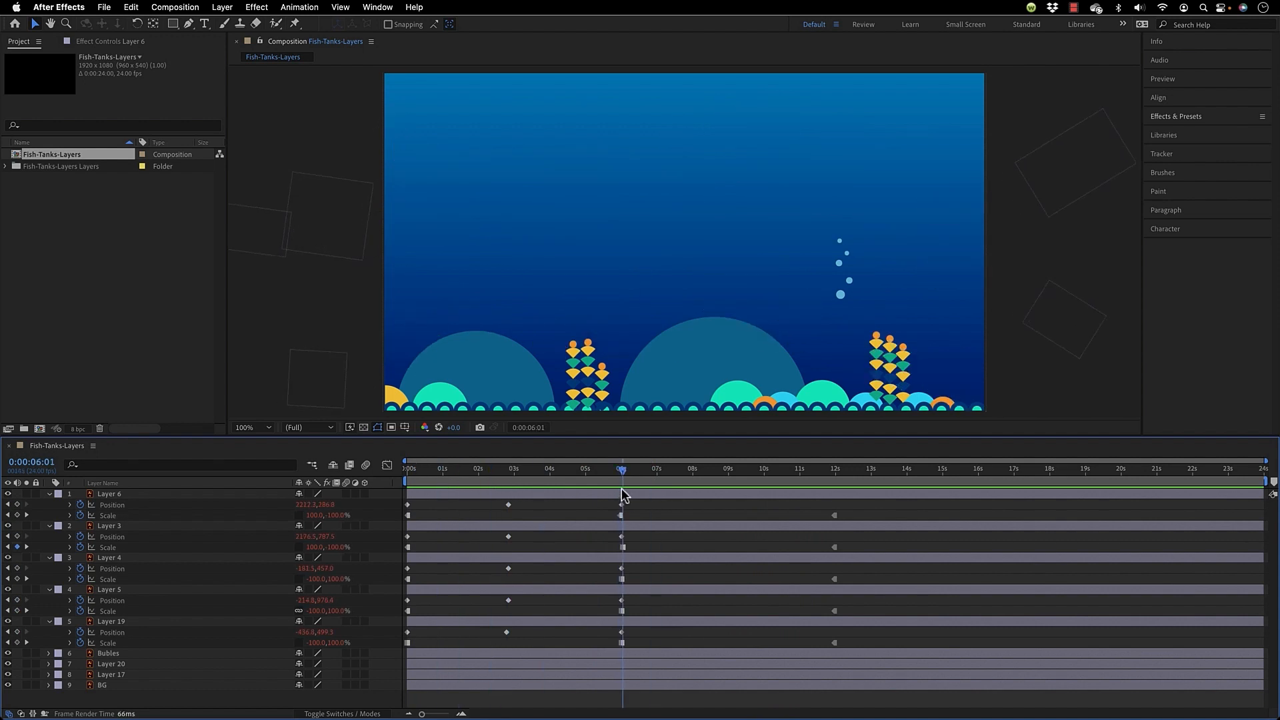
Compress Layer 3's Position and Scale keyframes to end at about 9 s, and stretch Layer 4's to end at about 14 s.
left_click_drag(845, 535, 401, 563)
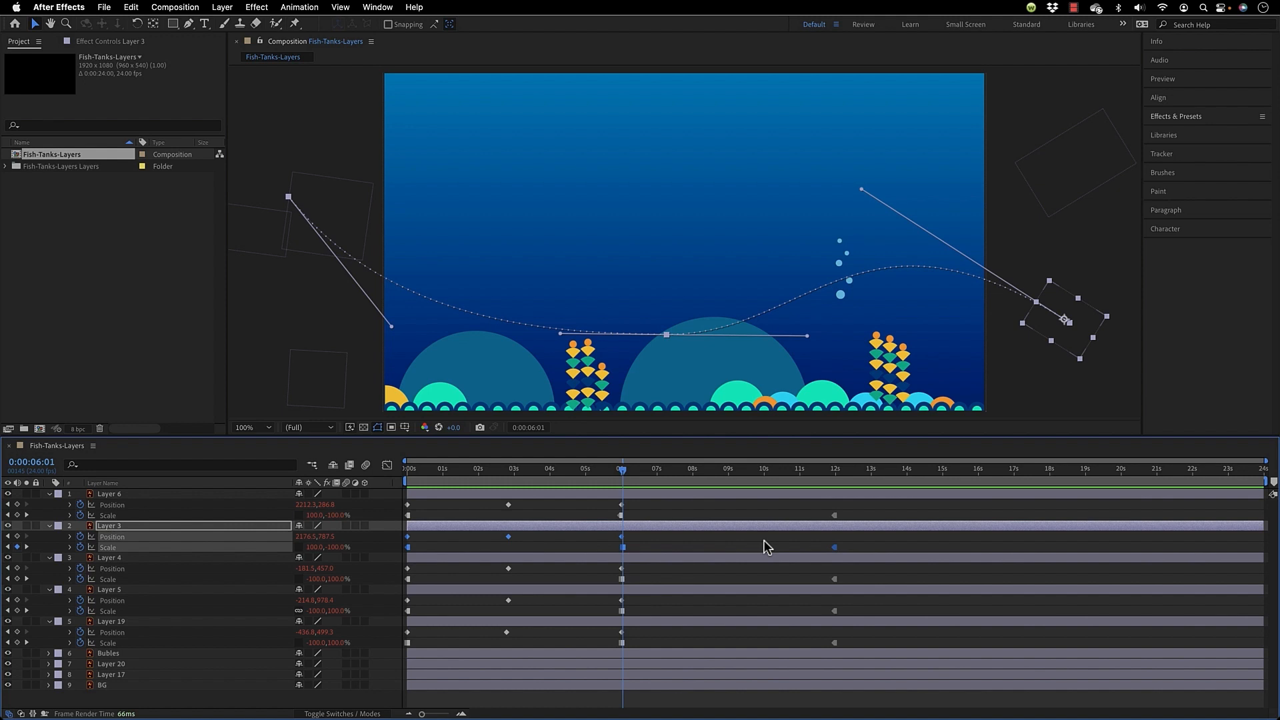
left_click(836, 553)
left_click_drag(835, 551, 341, 600)
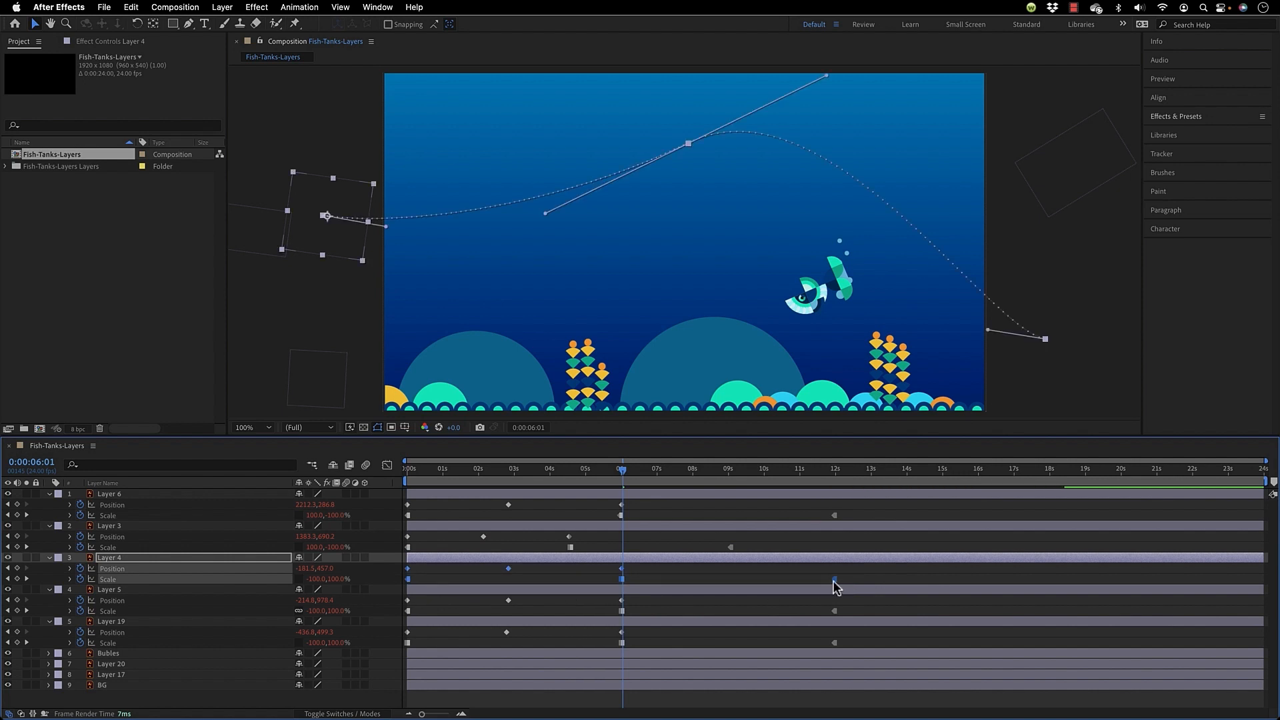
mouse_move(835, 587)
left_click_drag(834, 580, 394, 621)
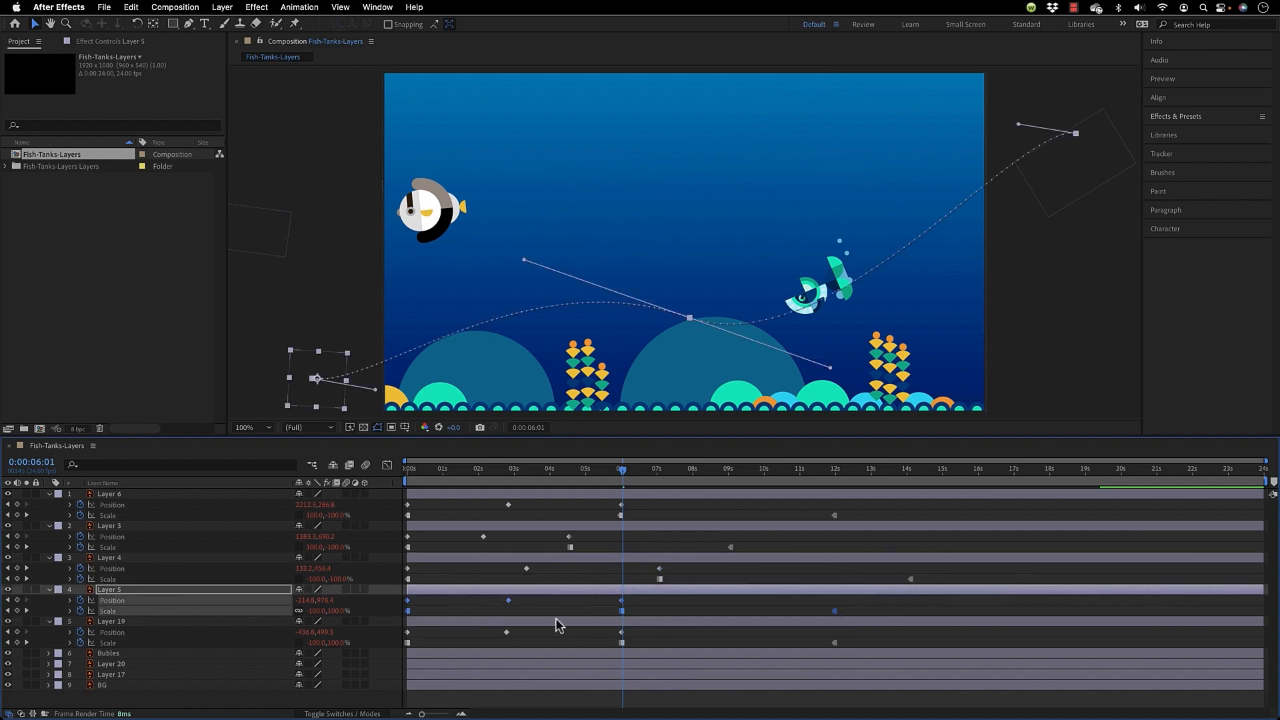
Compress Layer 5's Position and Scale keyframes to end at about 10.6 s and Layer 19's at about 9.5 s, and preview from the start.
left_click_drag(834, 610, 417, 659)
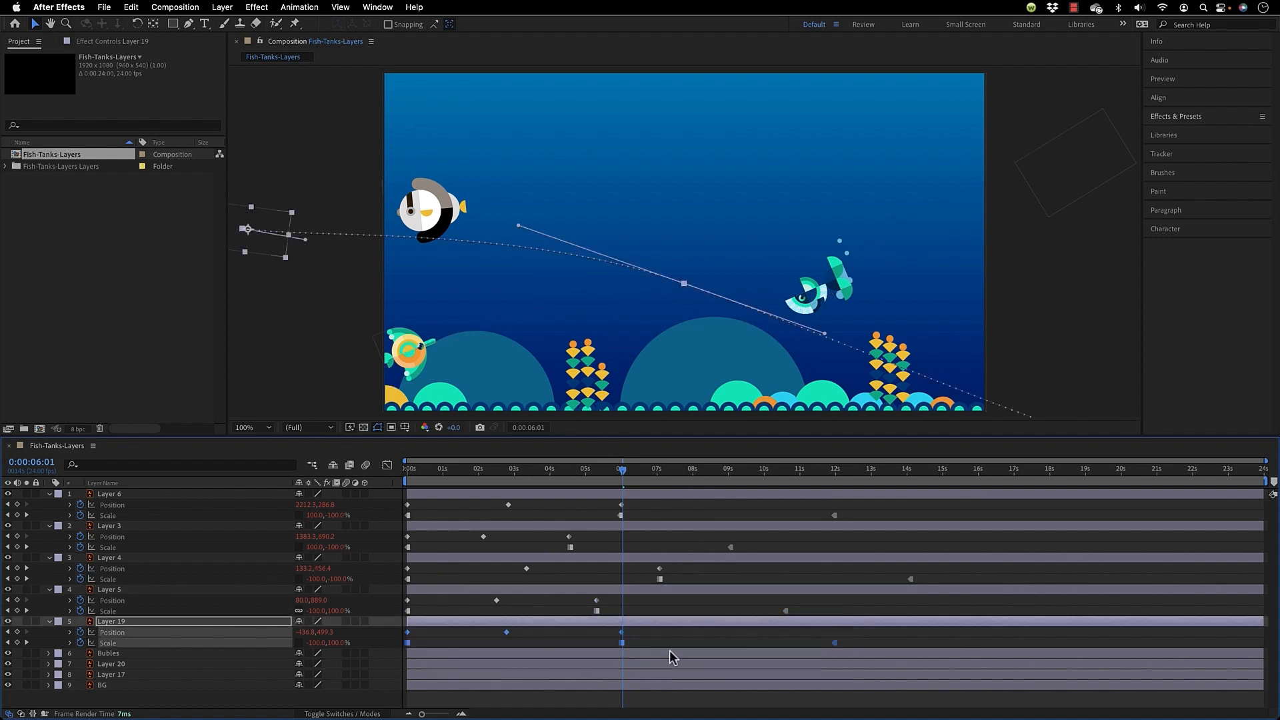
left_click_drag(834, 643, 747, 650)
key("Home")
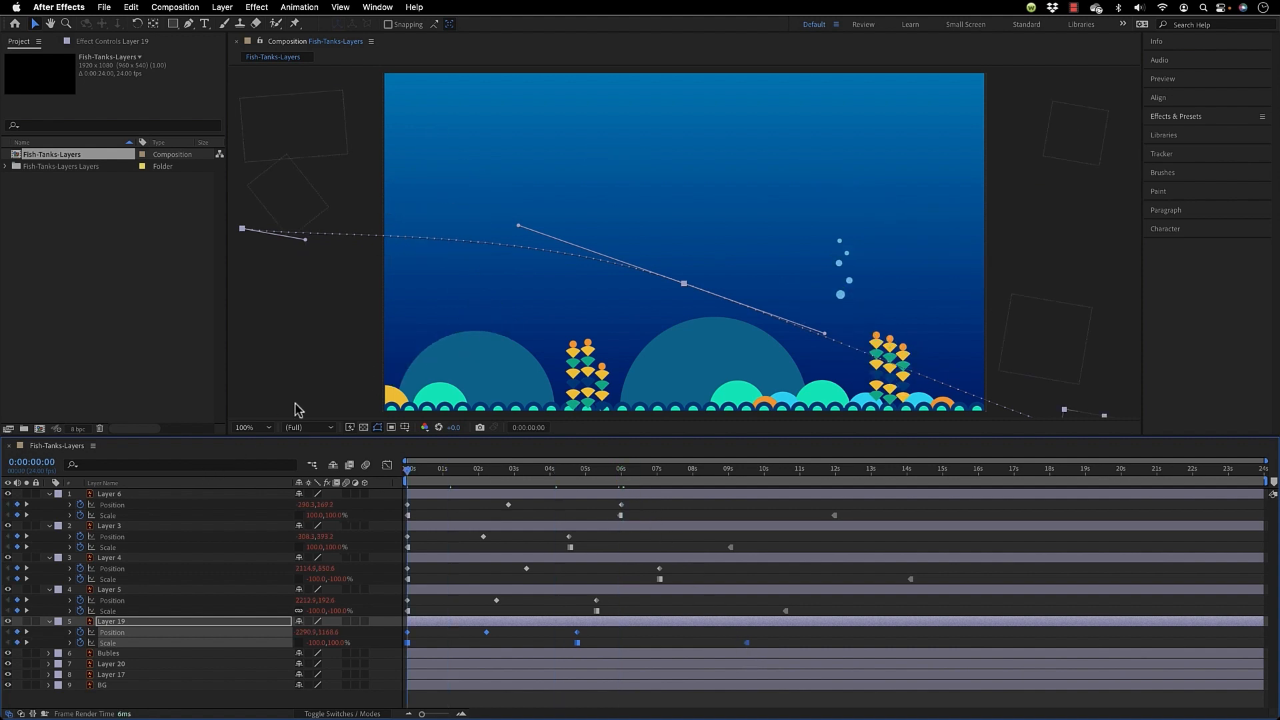
left_click(339, 375)
key("space")
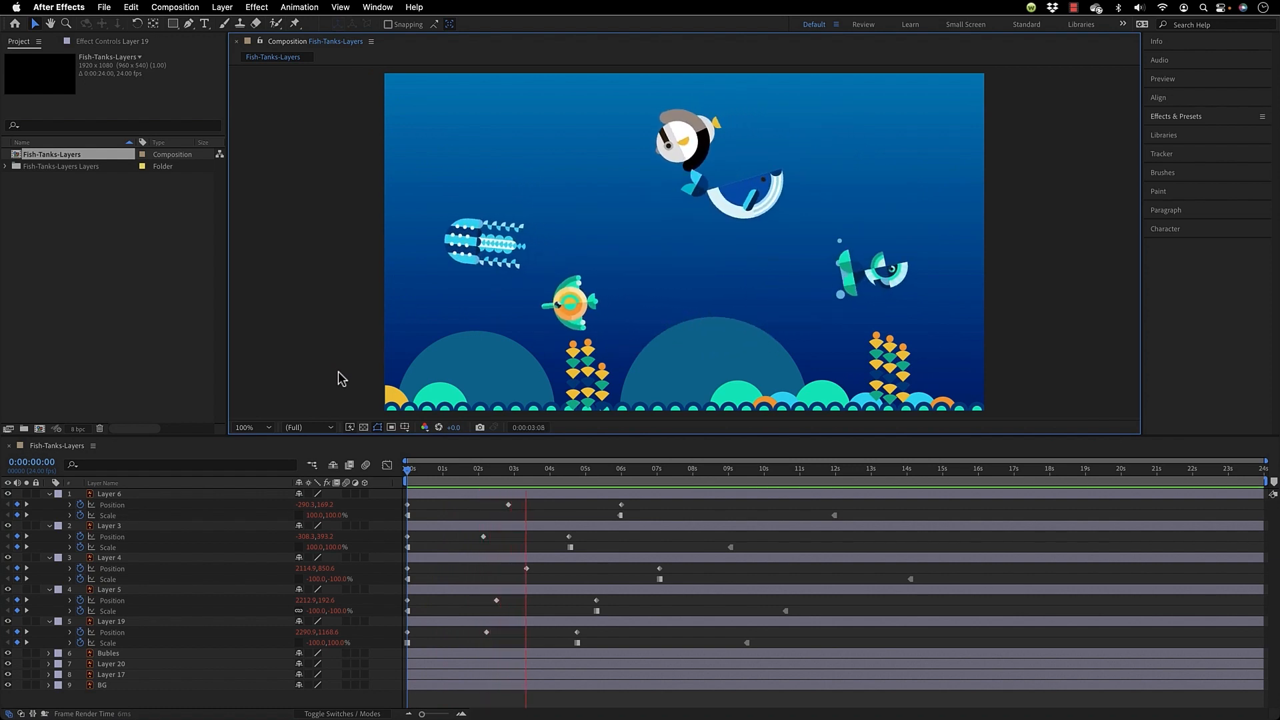
left_click(464, 702)
key("space")
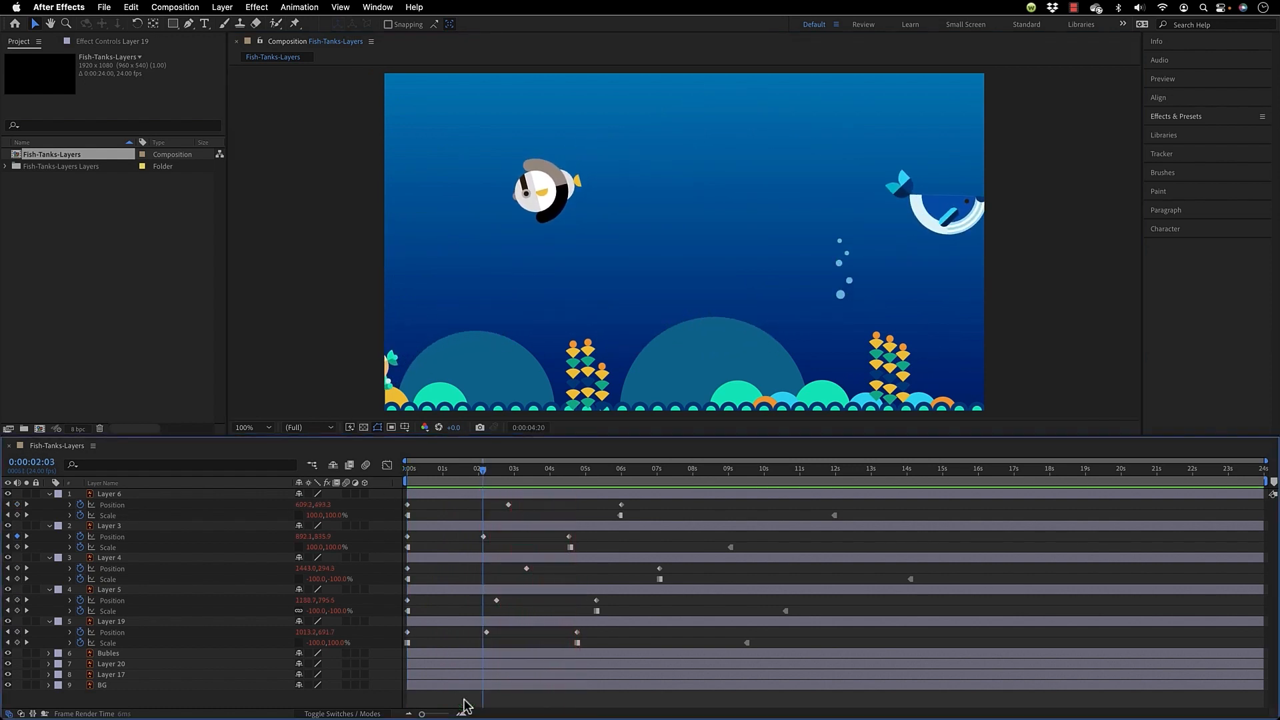
Collapse the keyframe rows and delay the start of Layer 3 to about 1.3 s, Layer 4 to about 0.7 s and Layer 5 to about 2.1 s.
key("u")
left_click(474, 632)
left_click_drag(428, 466, 449, 475)
left_click(429, 492)
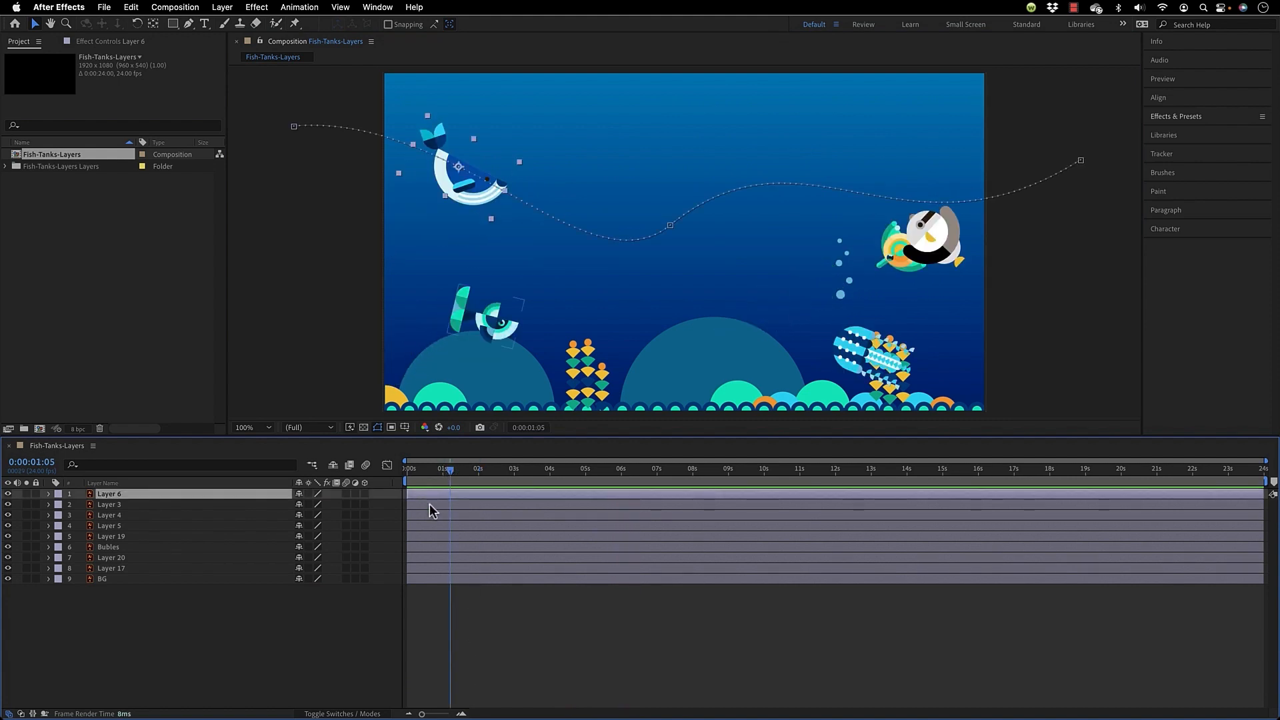
left_click(429, 504)
left_click_drag(427, 507, 532, 525)
Preview the staggered animation from the start and scrub through the swims to 0:00:06:19.
left_click_drag(447, 469, 372, 471)
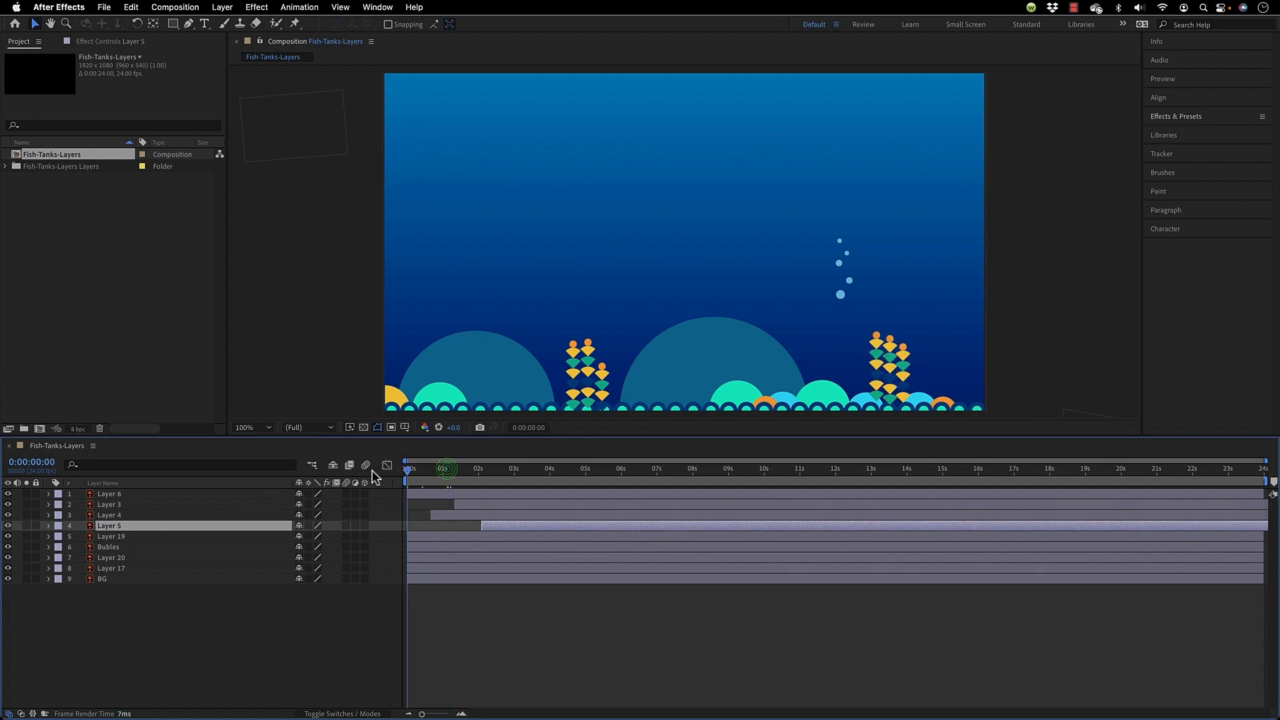
key("space")
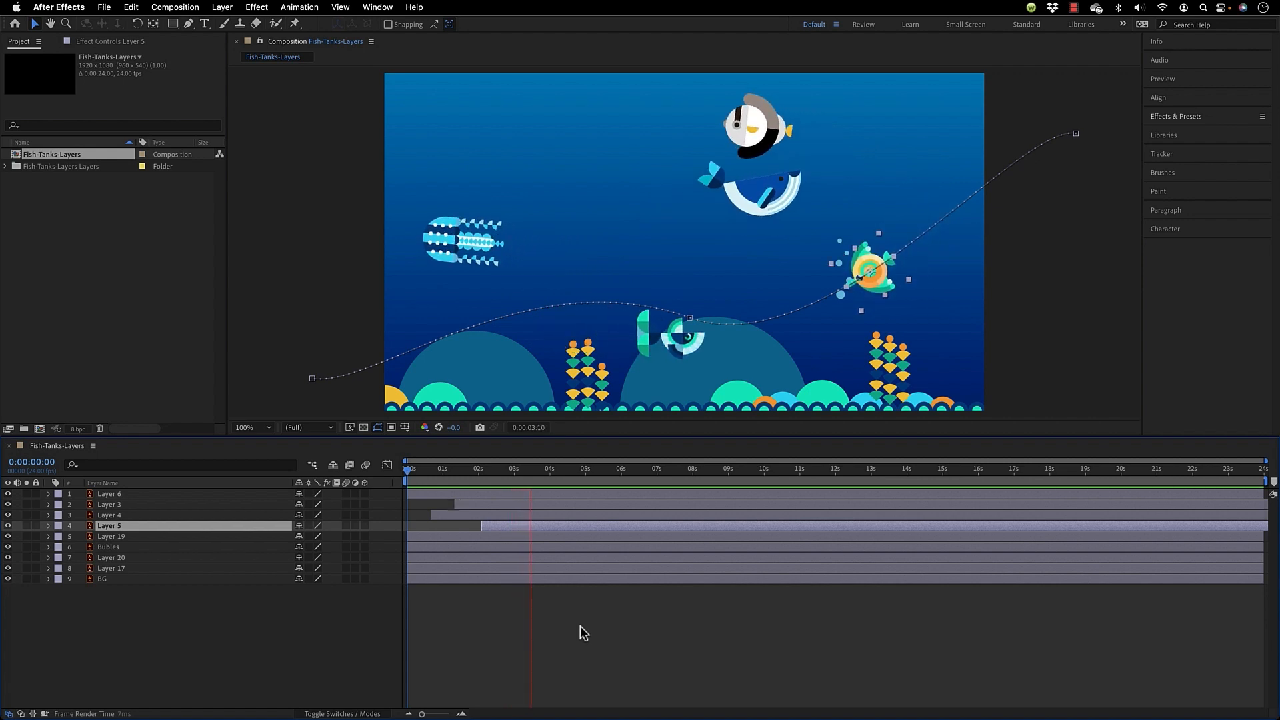
left_click(580, 625)
left_click(490, 471)
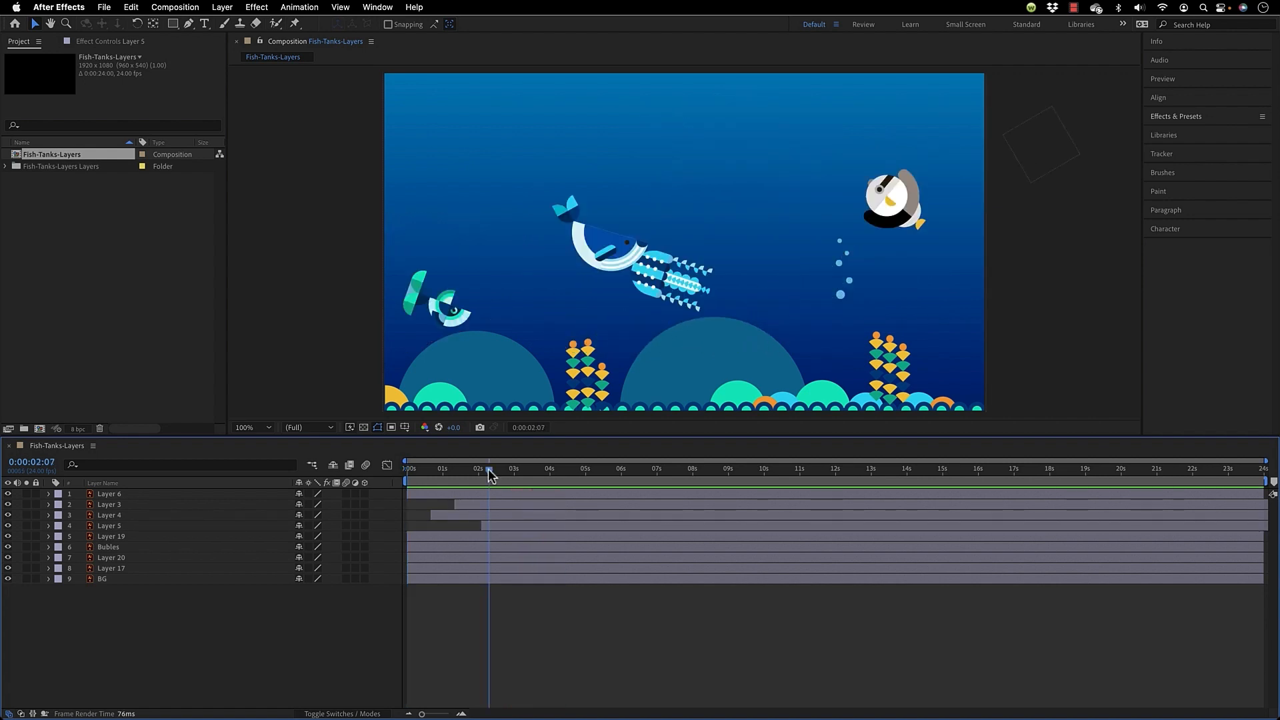
left_click_drag(489, 473, 650, 486)
Solo the Bubles and BG layers so only the bubbles and background are displayed.
left_click(845, 297)
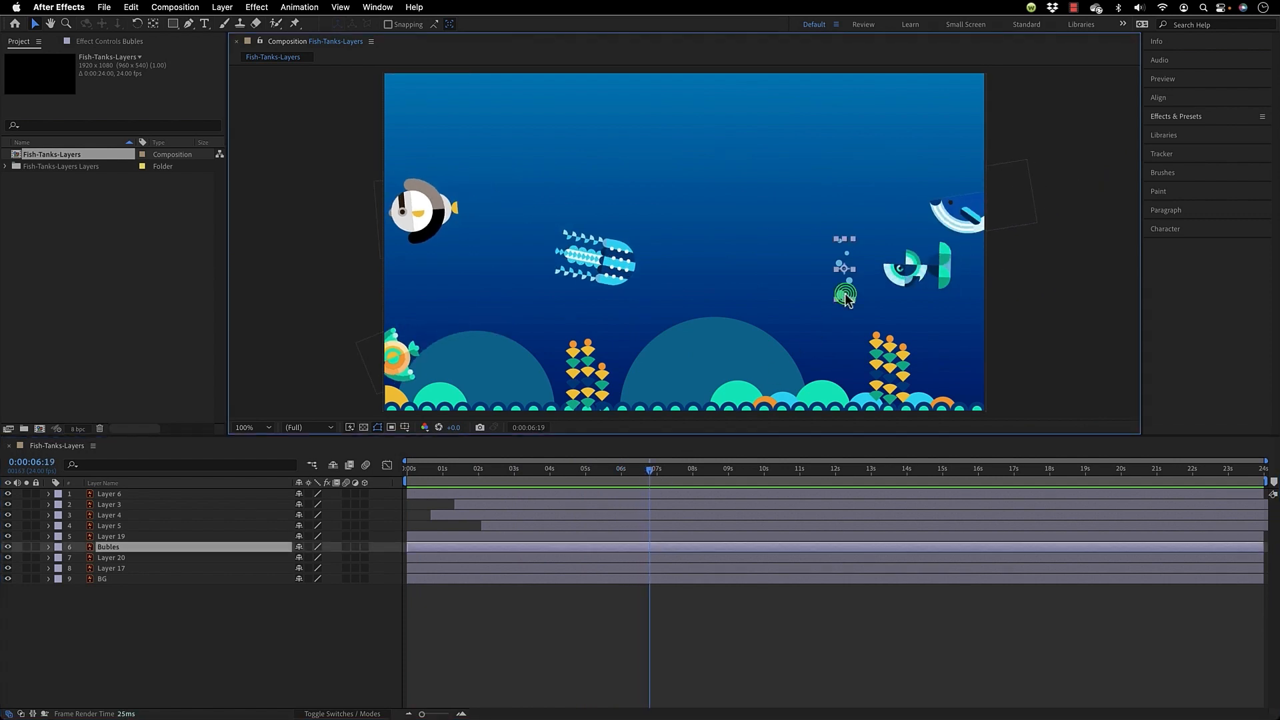
left_click(26, 546)
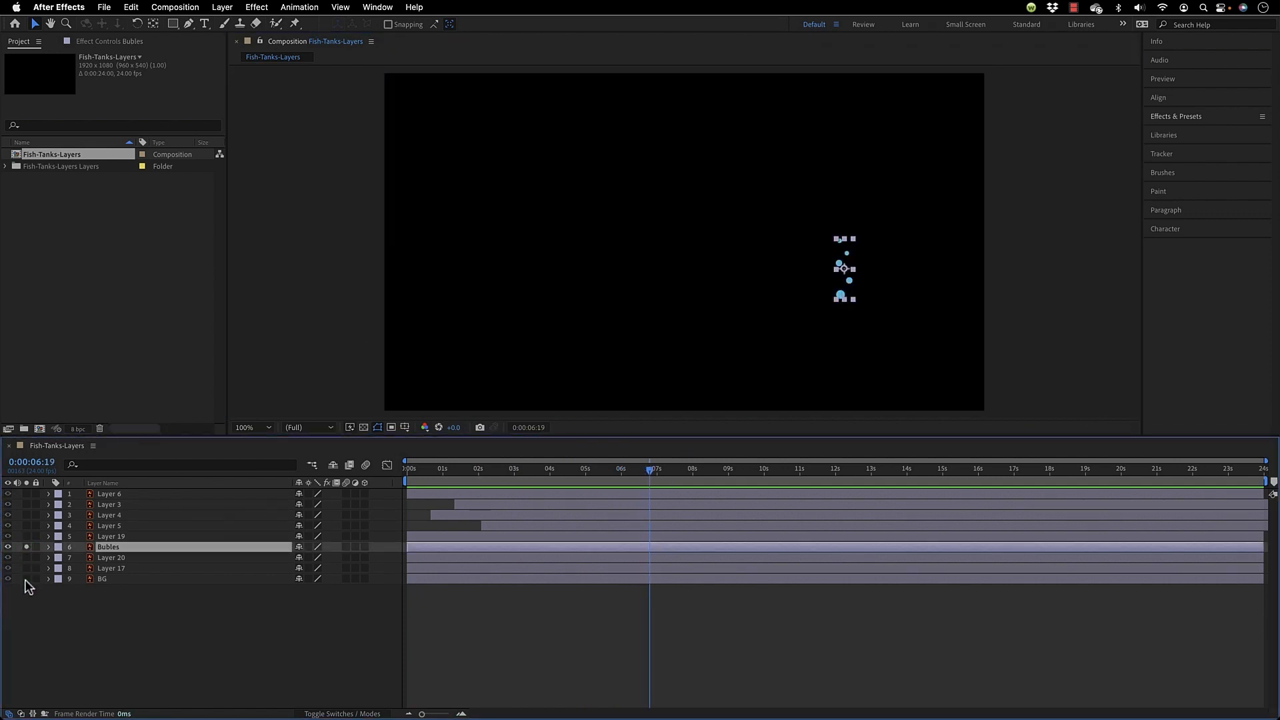
left_click(26, 578)
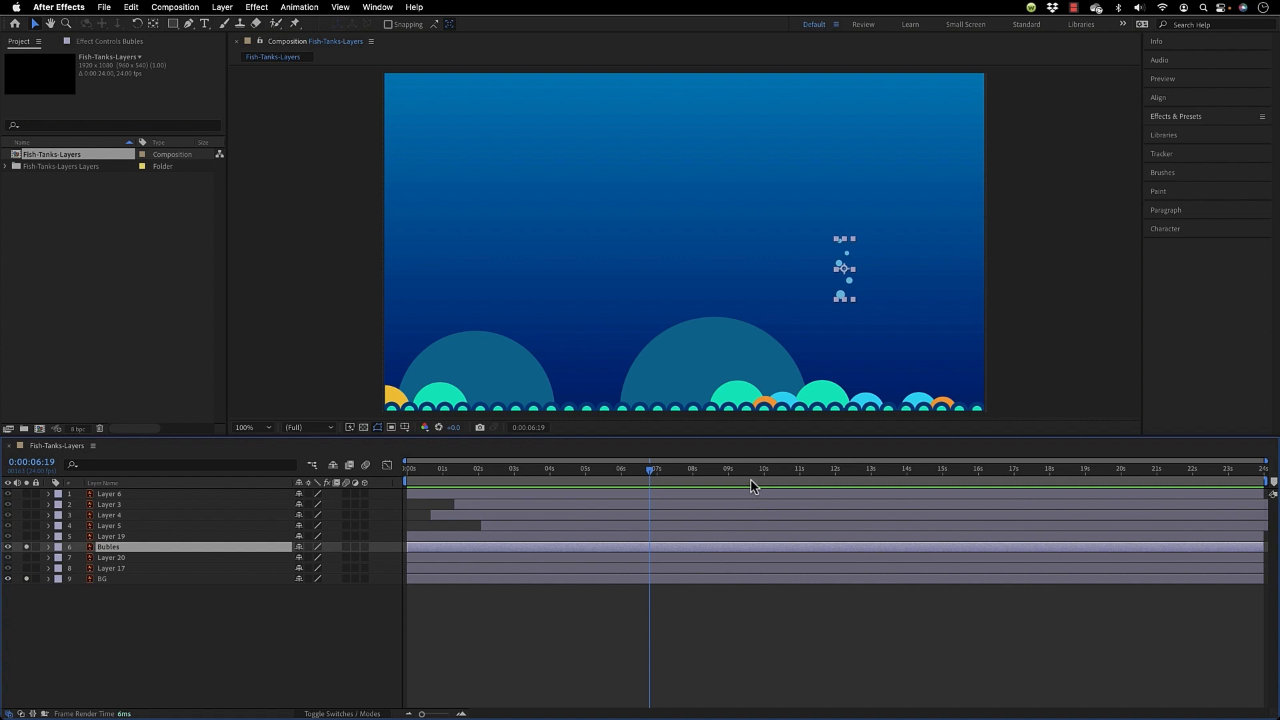
Move the bubbles just below the frame's lower edge and set a Position keyframe for them at 0:00:00:00.
left_click_drag(843, 270, 838, 445)
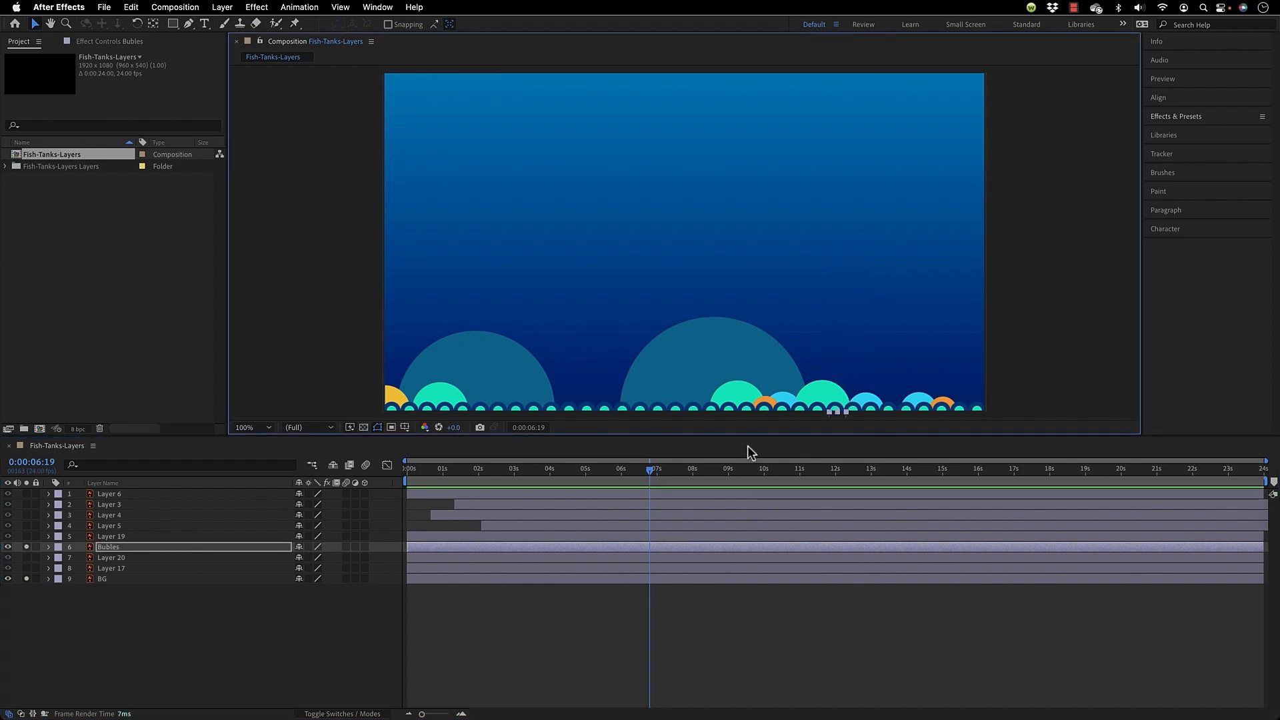
left_click_drag(464, 468, 386, 479)
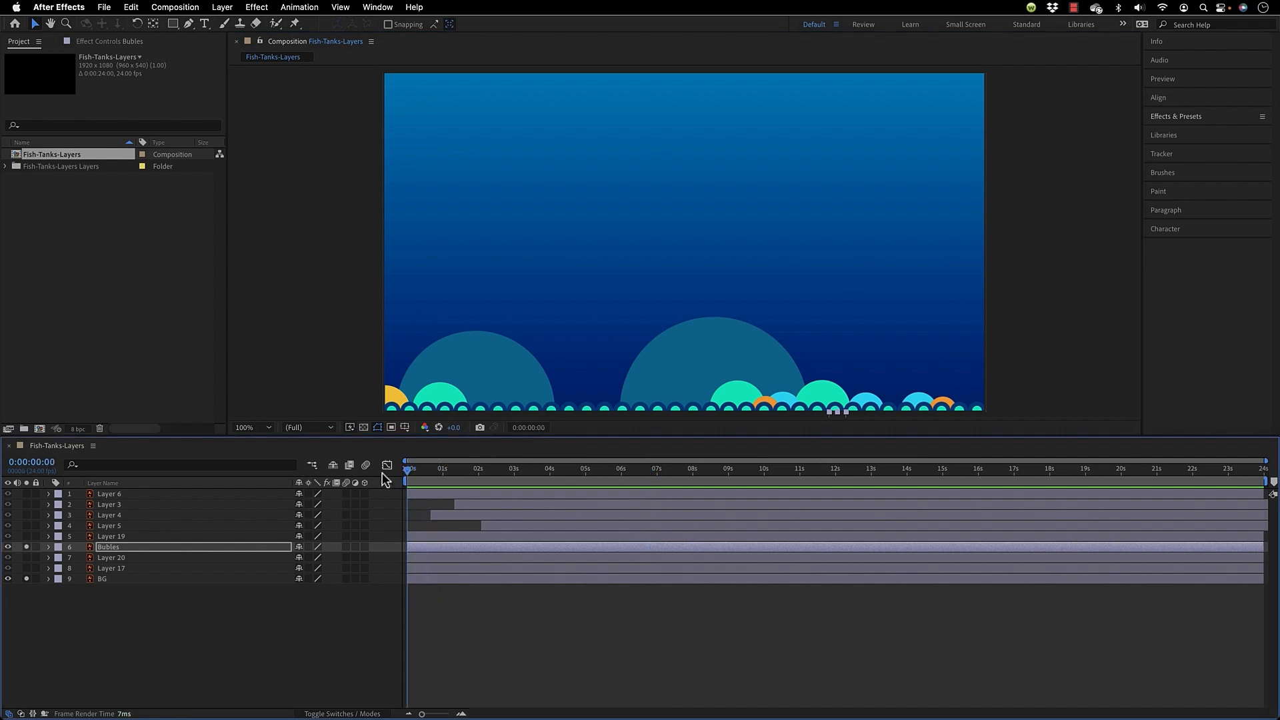
key("p")
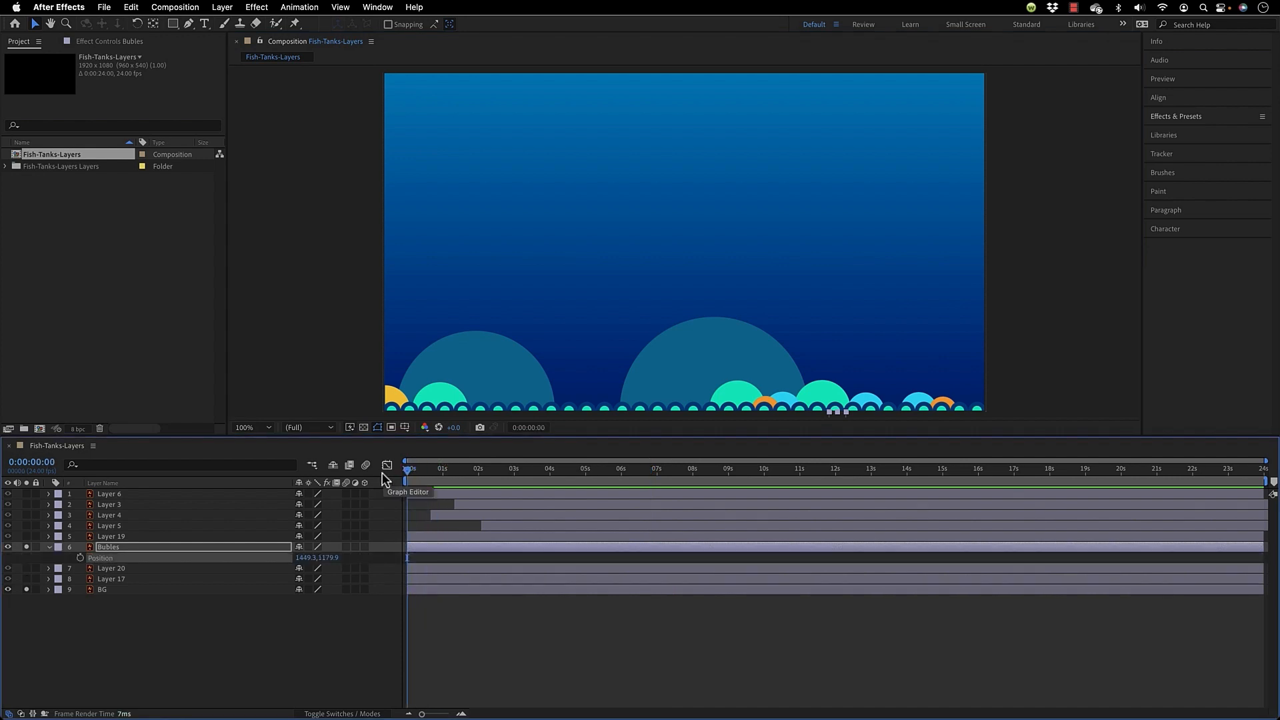
left_click(80, 558)
At 0:00:05:01, move the bubbles above the frame's upper edge and bend their motion path into a gentle S-curve.
left_click(586, 470)
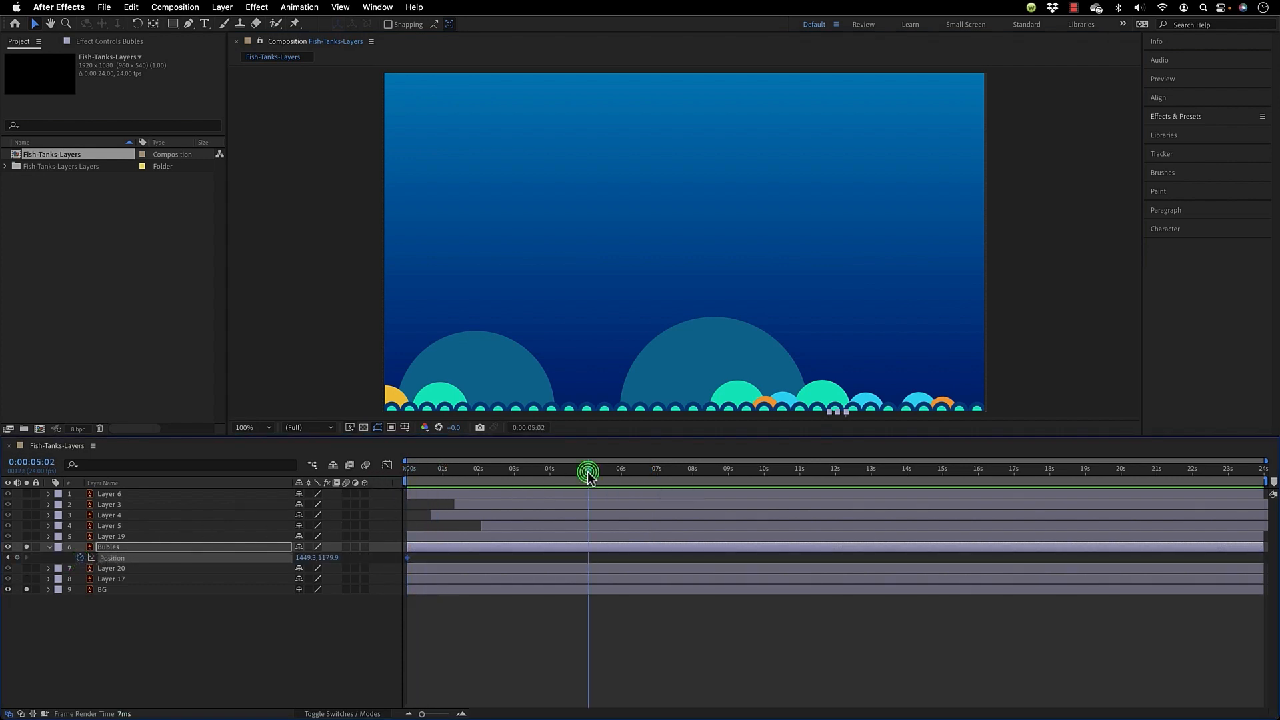
left_click_drag(584, 474, 587, 474)
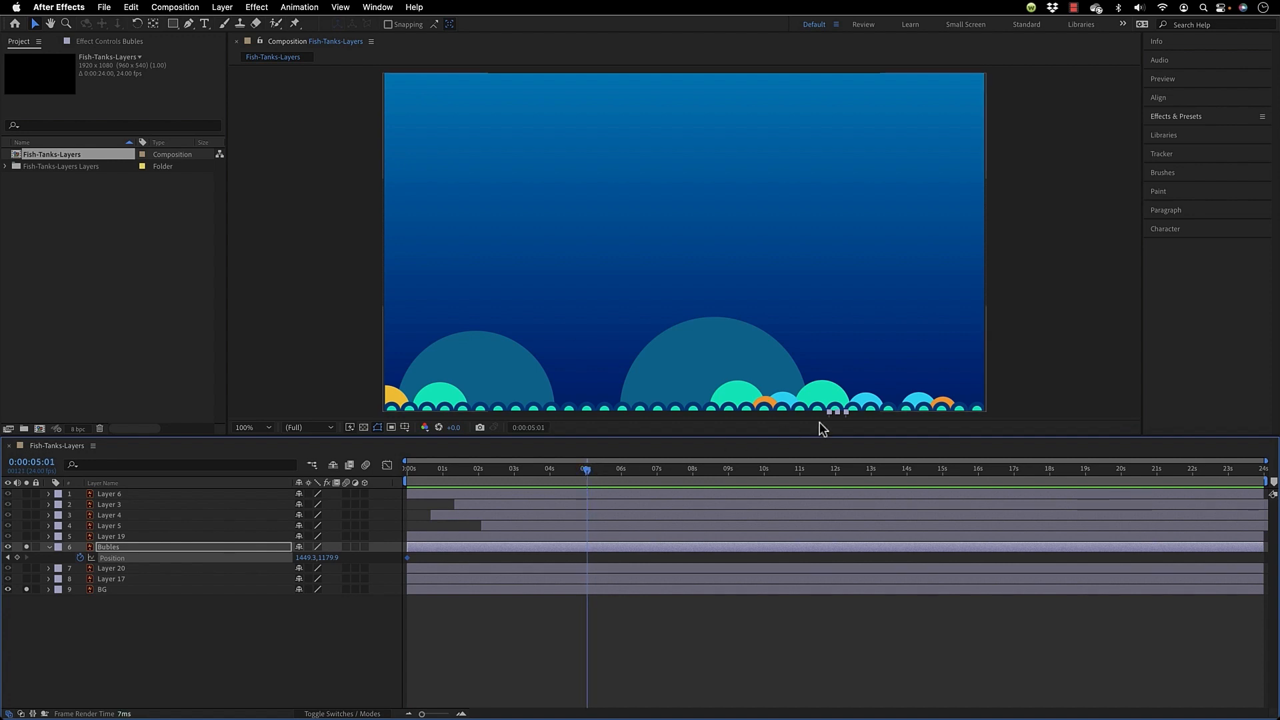
key("comma")
key("comma")
left_click(842, 372)
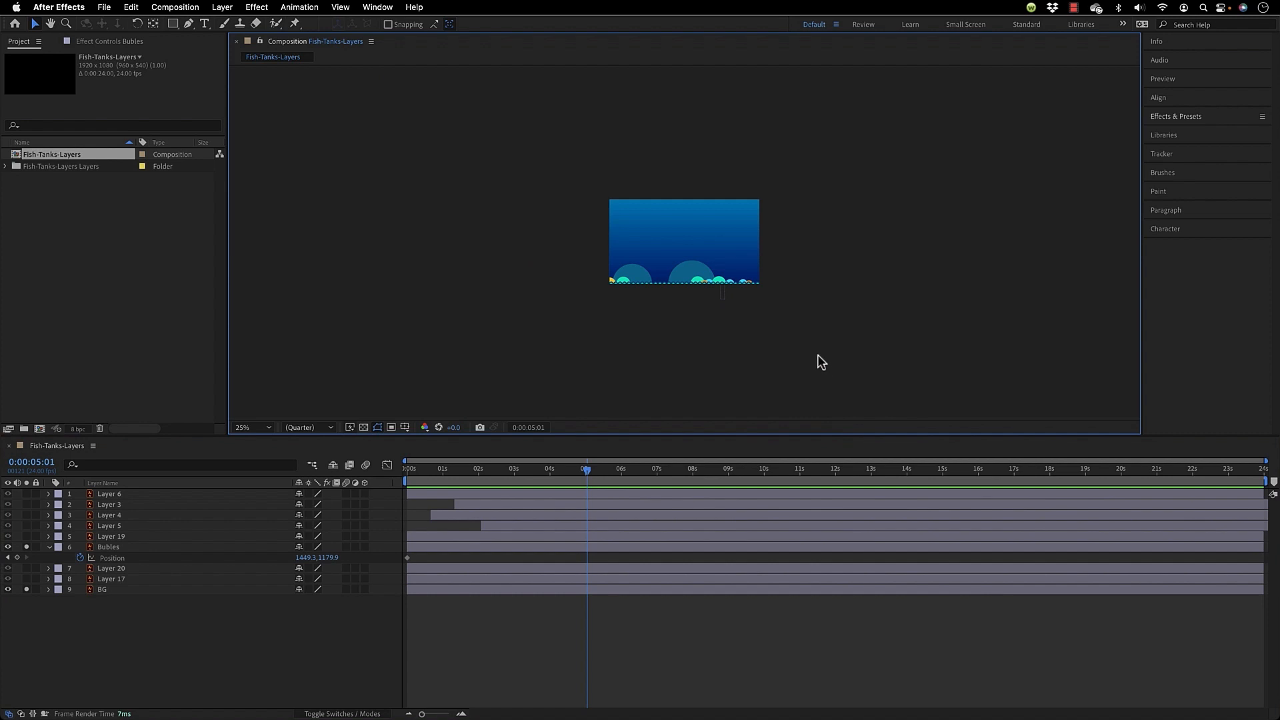
left_click(721, 290)
left_click_drag(721, 289, 729, 208)
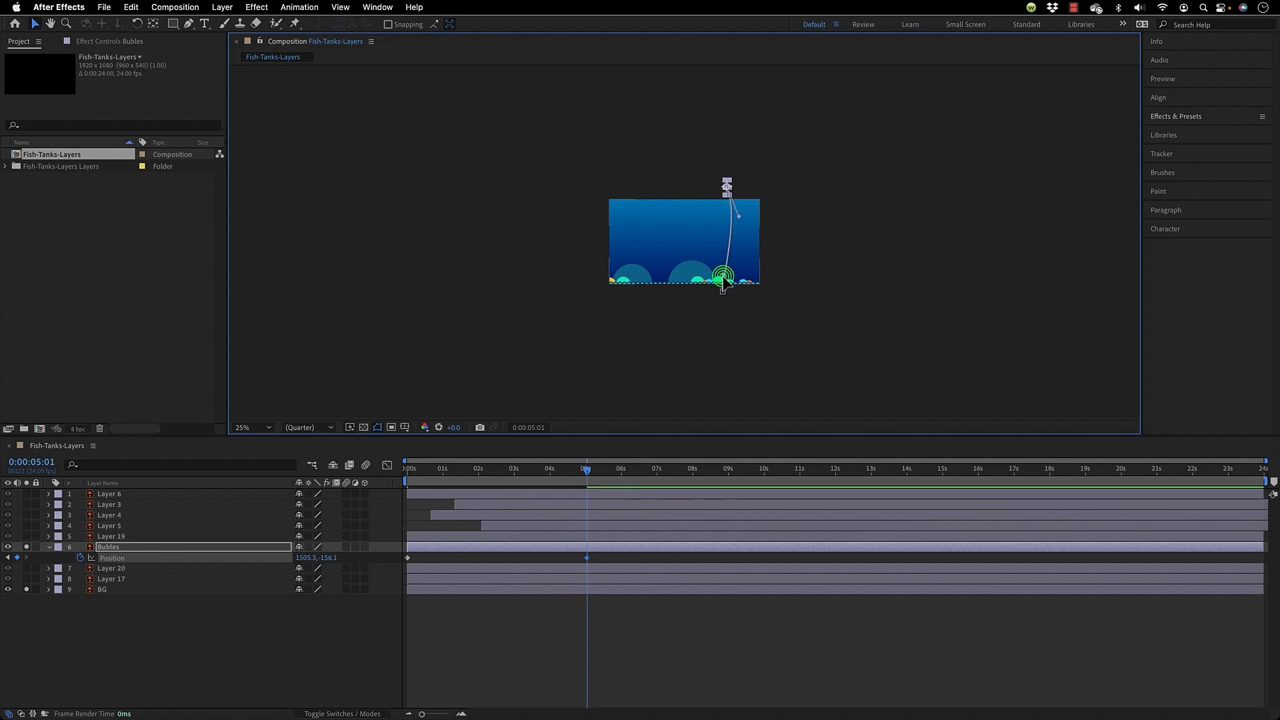
Fit the composition in the viewer and preview the bubbles rising from the start.
left_click(266, 428)
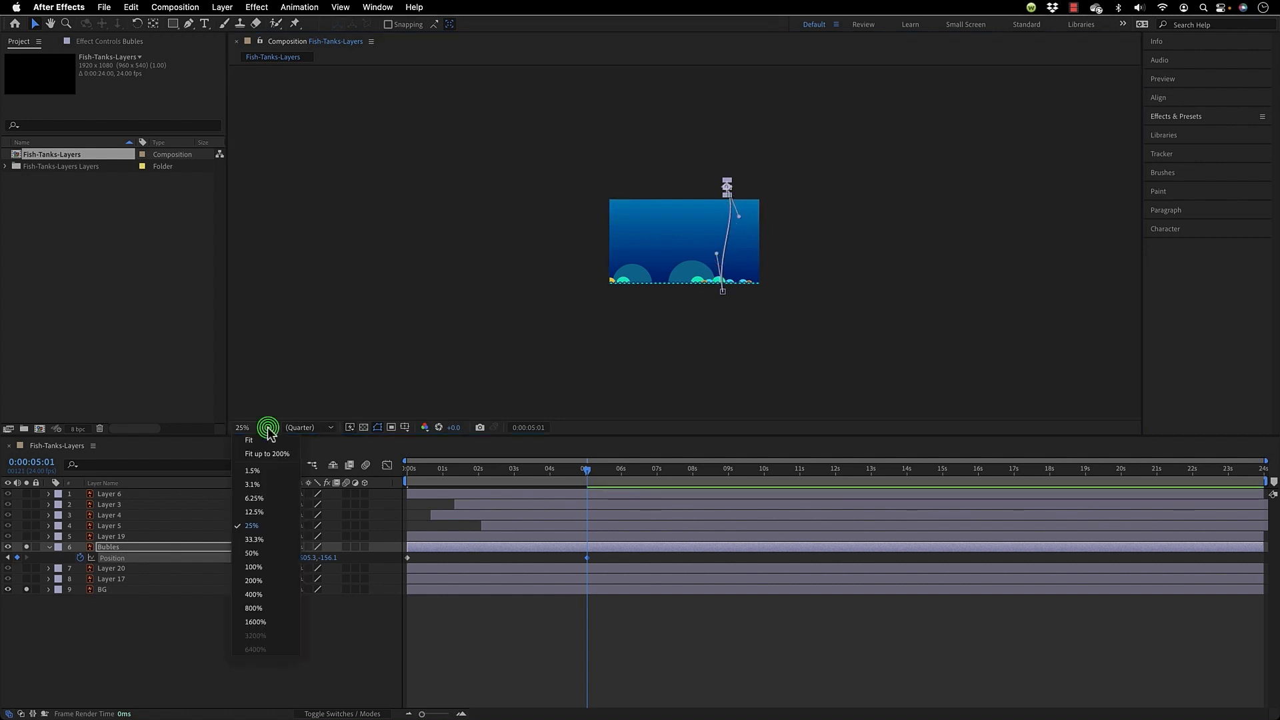
left_click(284, 440)
left_click_drag(558, 471, 364, 469)
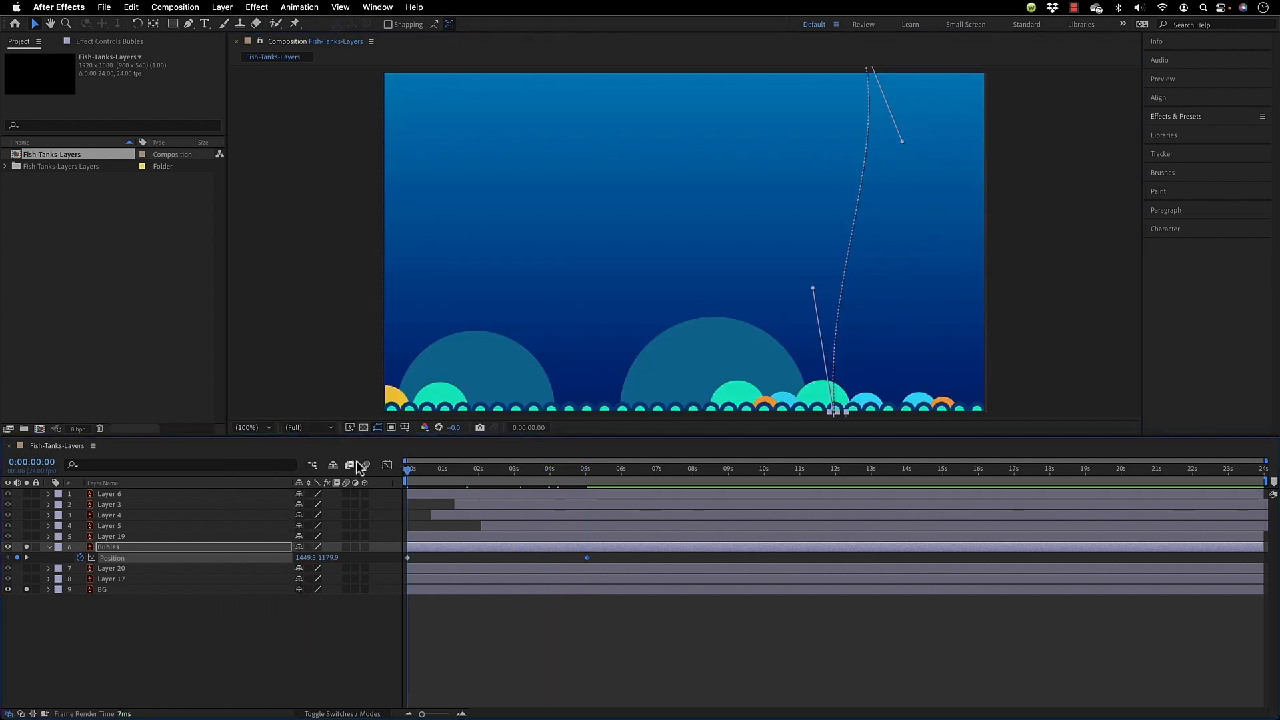
left_click(572, 657)
key("space")
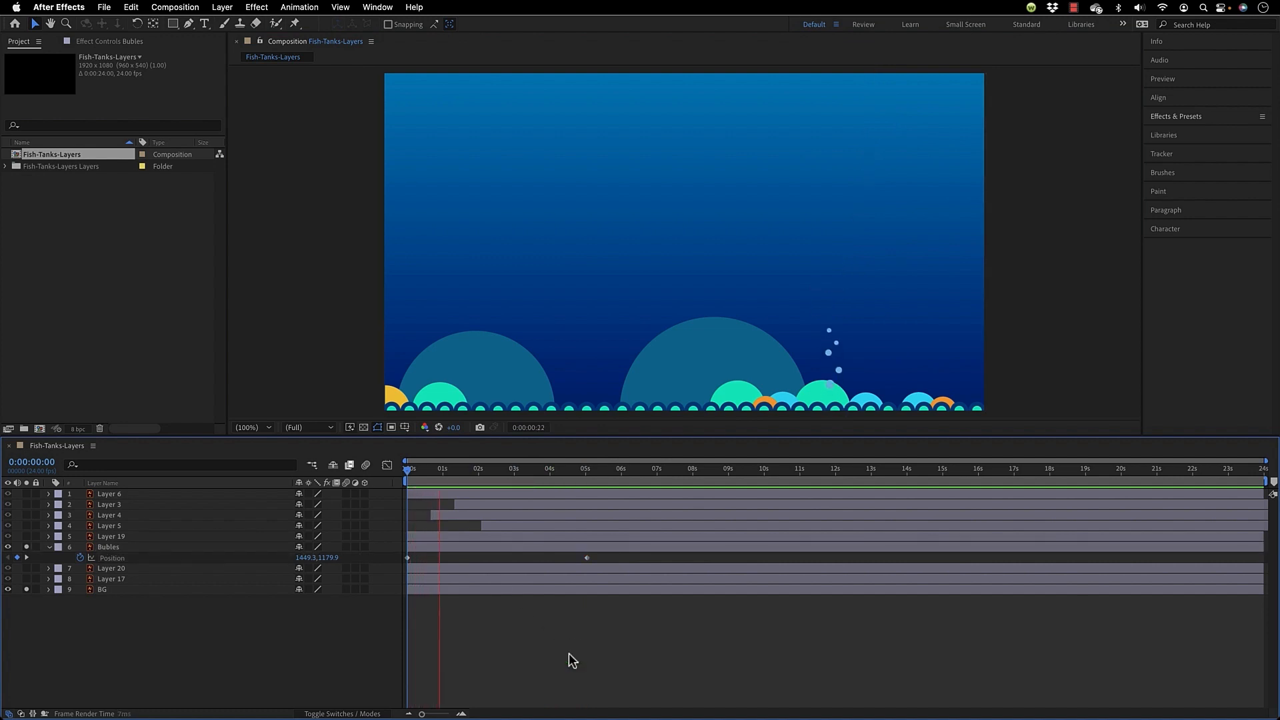
key("space")
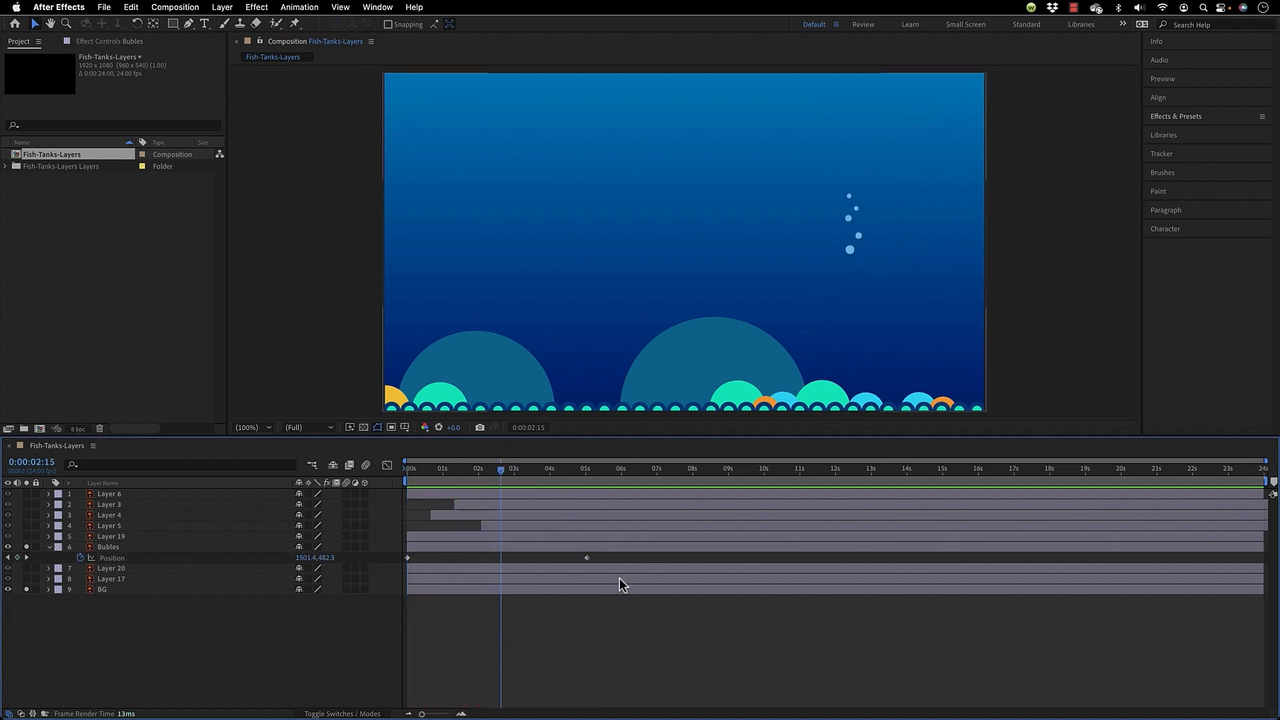
Apply the Echo effect to the Bubles layer and turn on continuous rasterization for all layers.
left_click(850, 235)
left_click(849, 236)
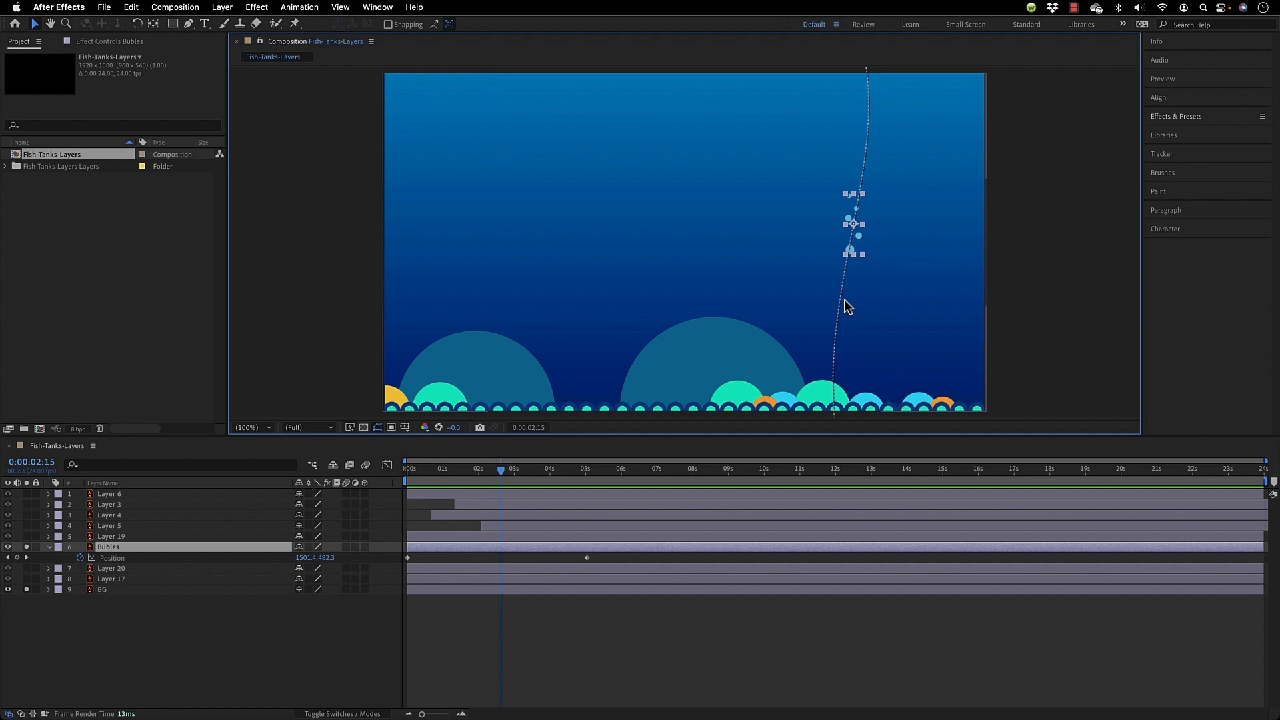
left_click(1223, 118)
left_click(1214, 132)
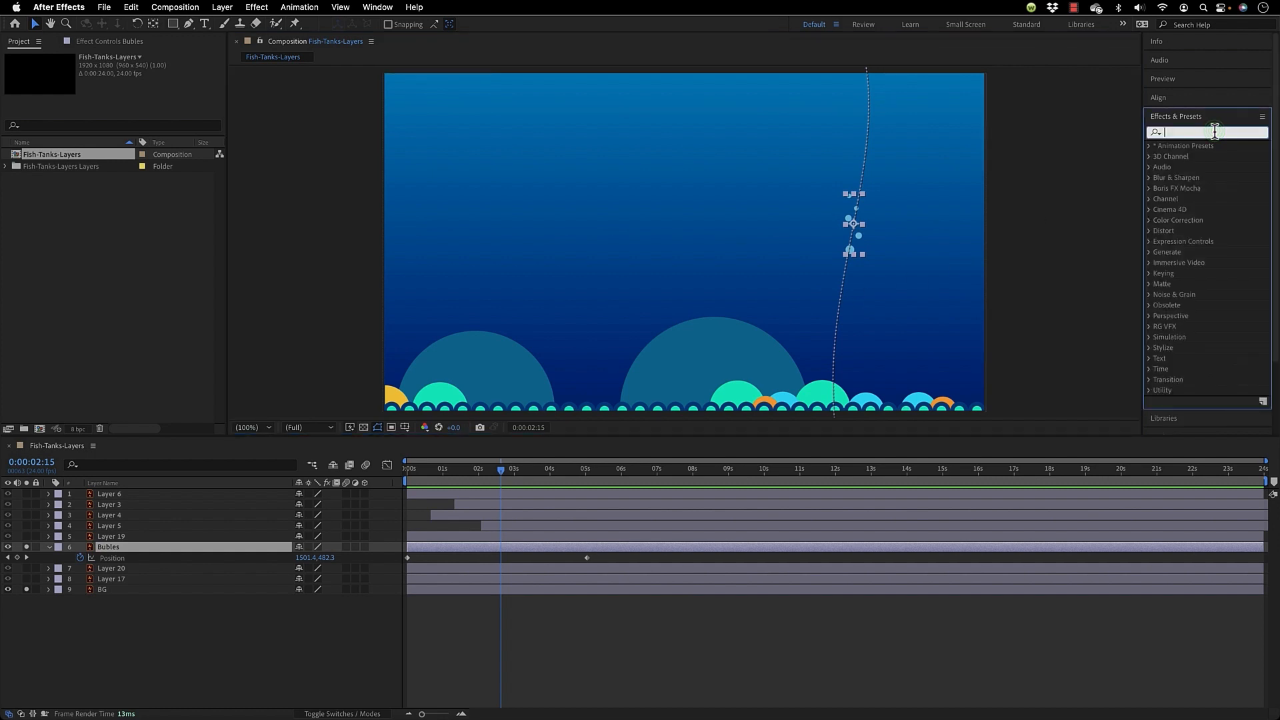
type("echo")
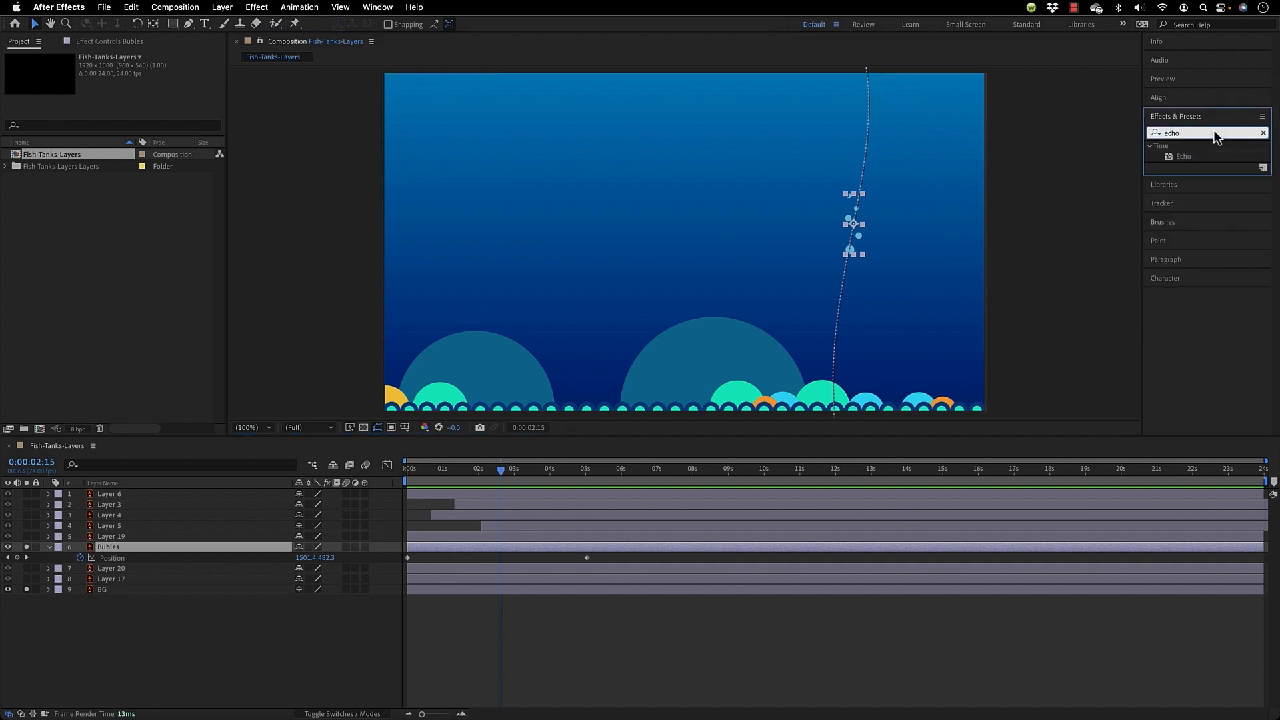
left_click_drag(1179, 164, 136, 547)
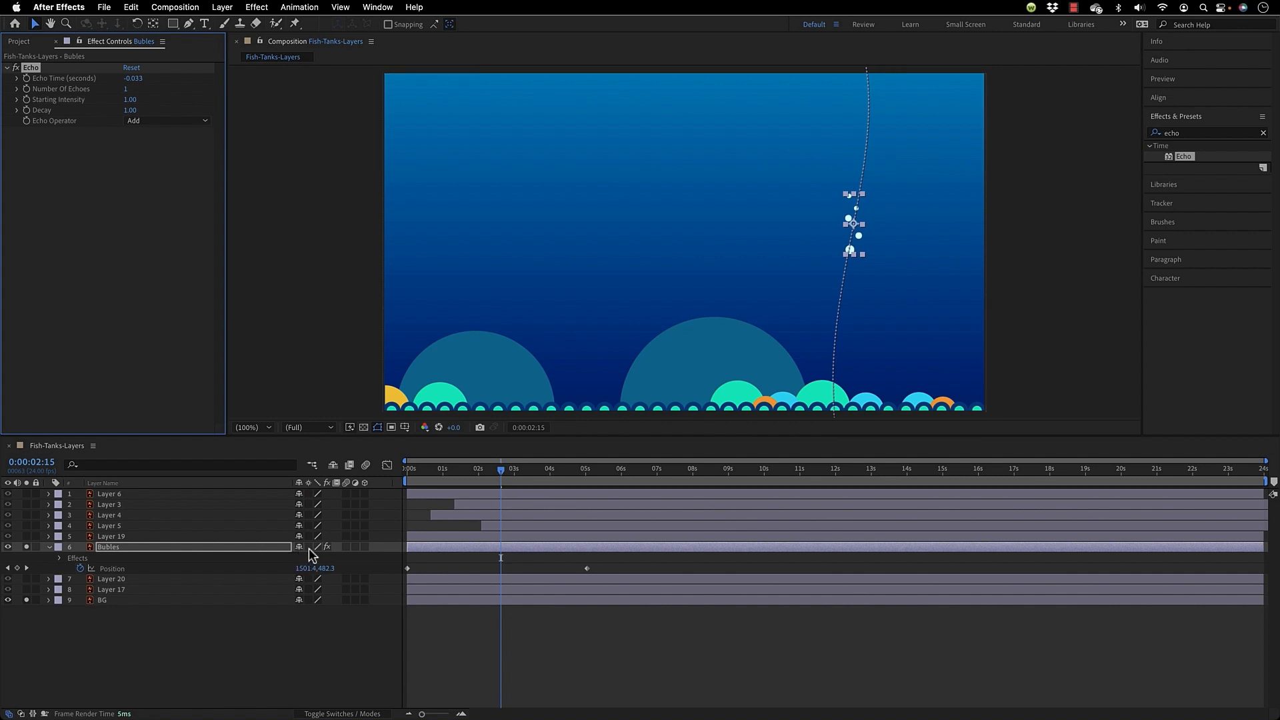
left_click(309, 547)
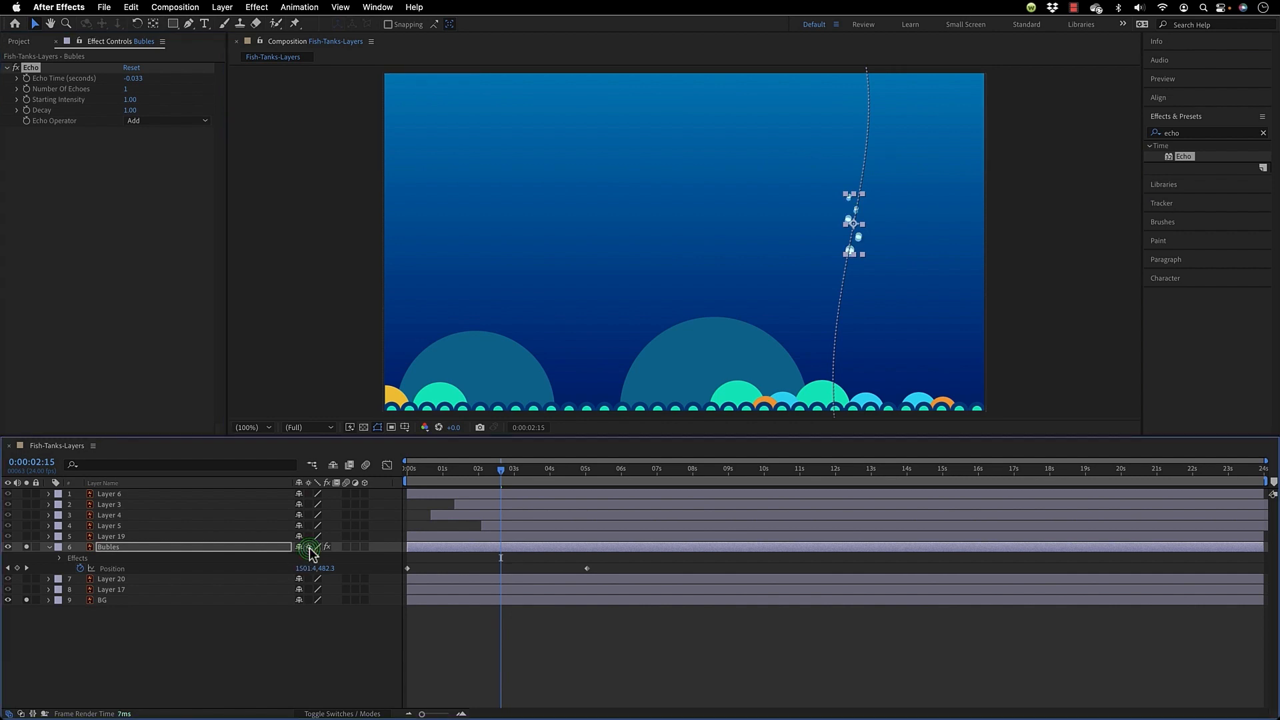
left_click(307, 502)
Set the Echo effect's number of echoes to 20, after trying 12, and its operator to Minimum.
left_click(127, 91)
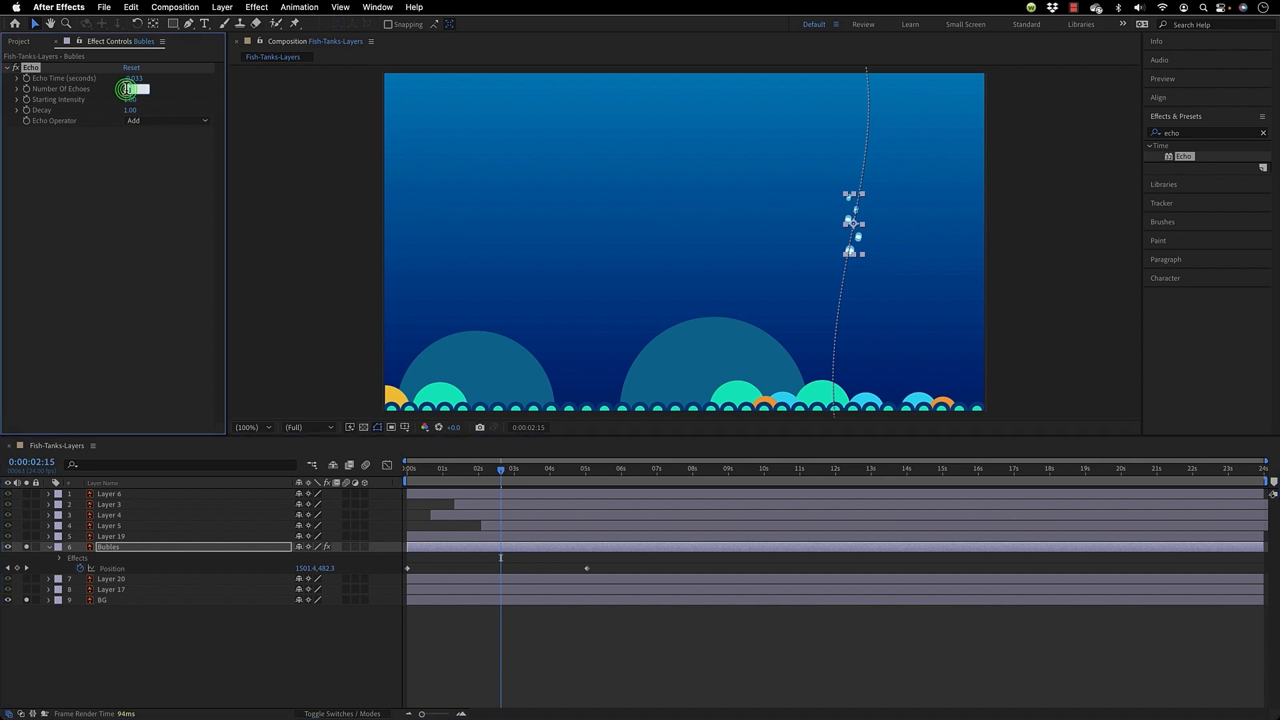
type("12")
key("Return")
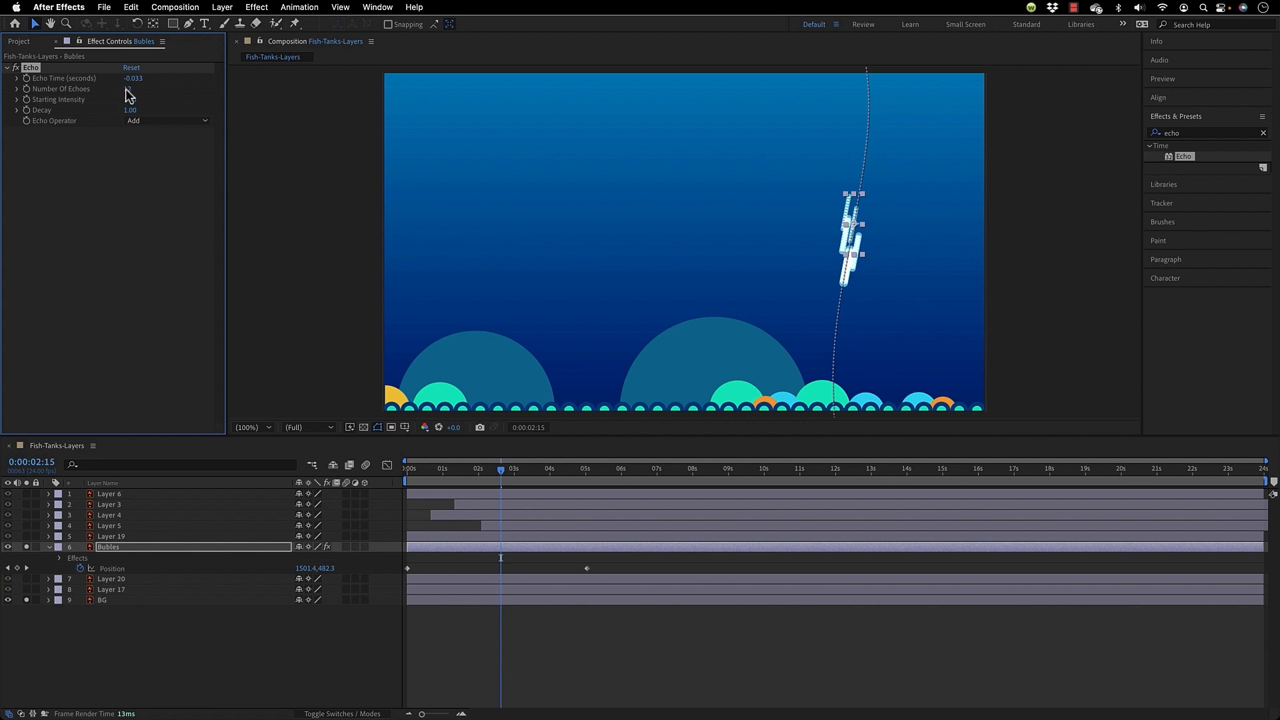
left_click(127, 89)
type("20")
key("Return")
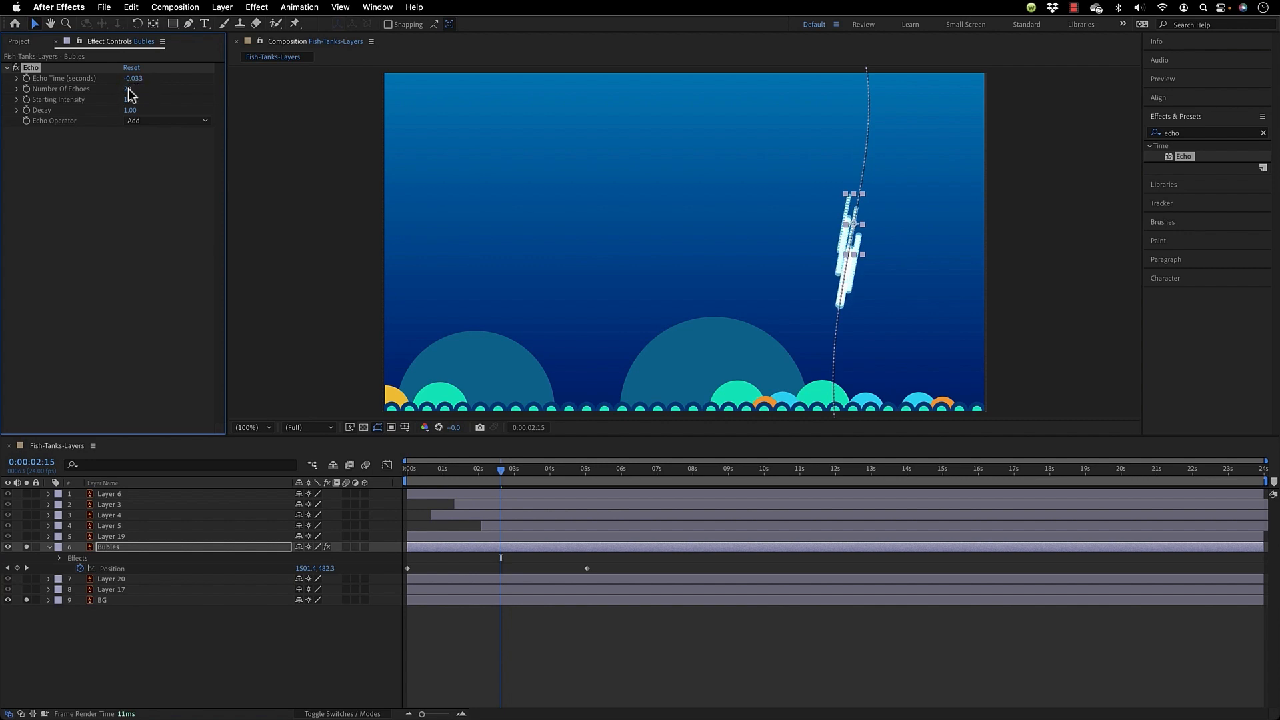
left_click(142, 123)
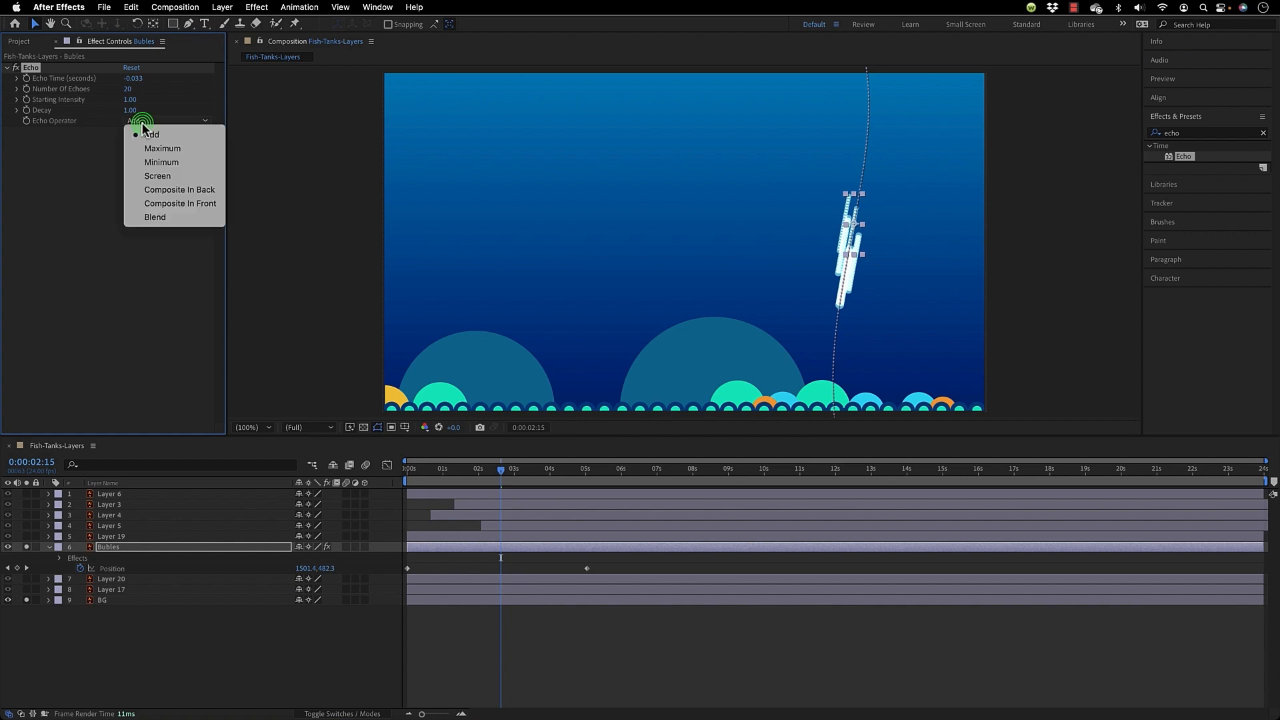
left_click(159, 162)
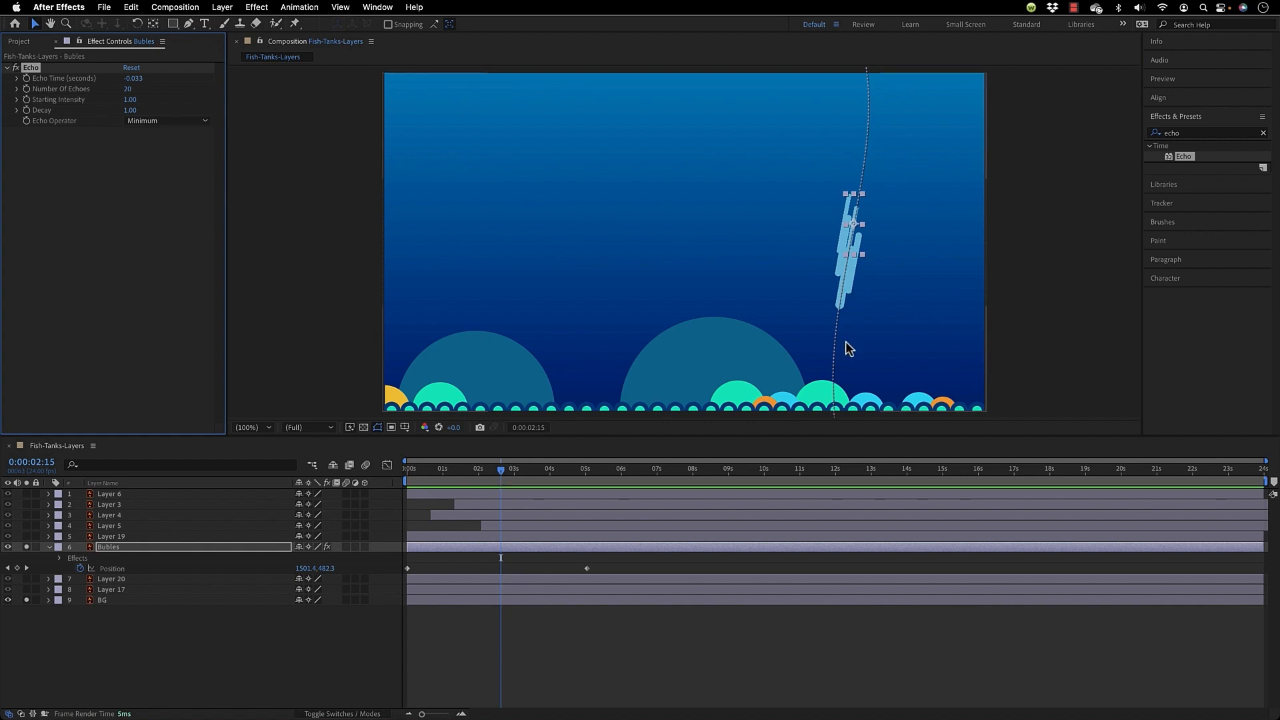
Try a positive Echo Time of 1.267, undo it, set it to -2.333 seconds, and return the current time to the start.
mouse_move(138, 79)
left_mouse_down()
mouse_move(127, 80)
mouse_move(151, 80)
left_mouse_up()
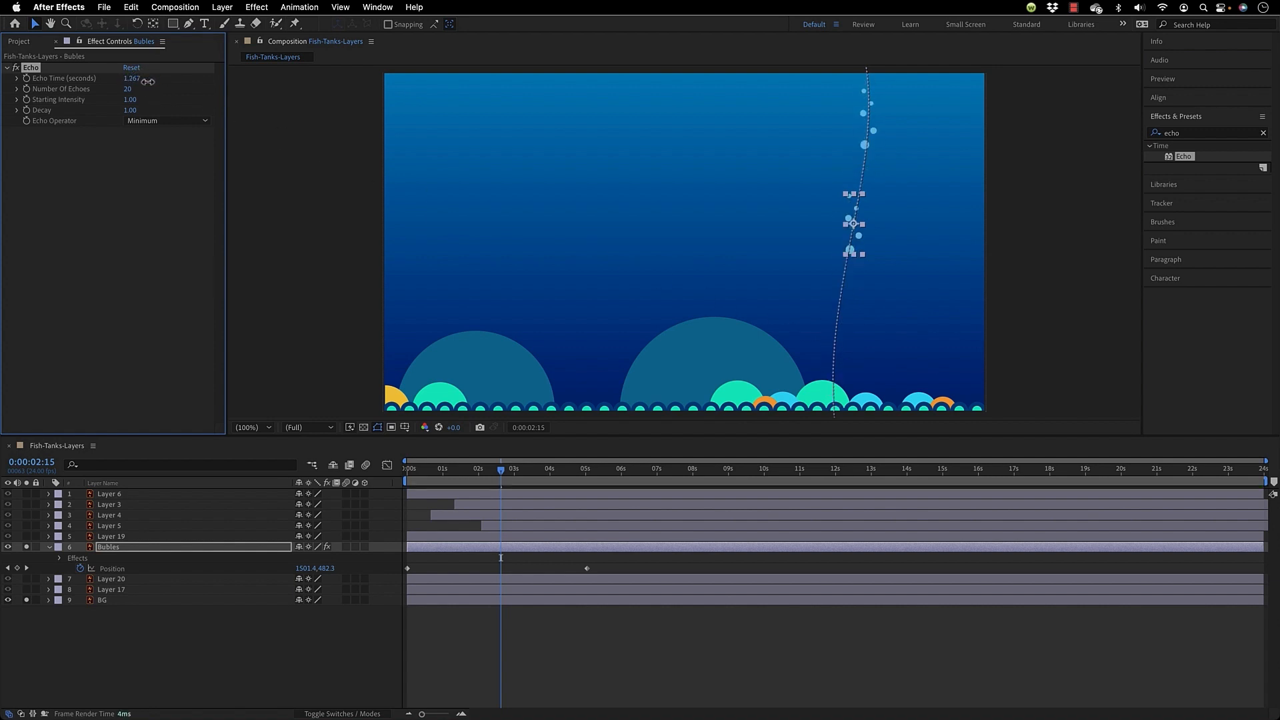
key("super+z")
left_click(136, 81)
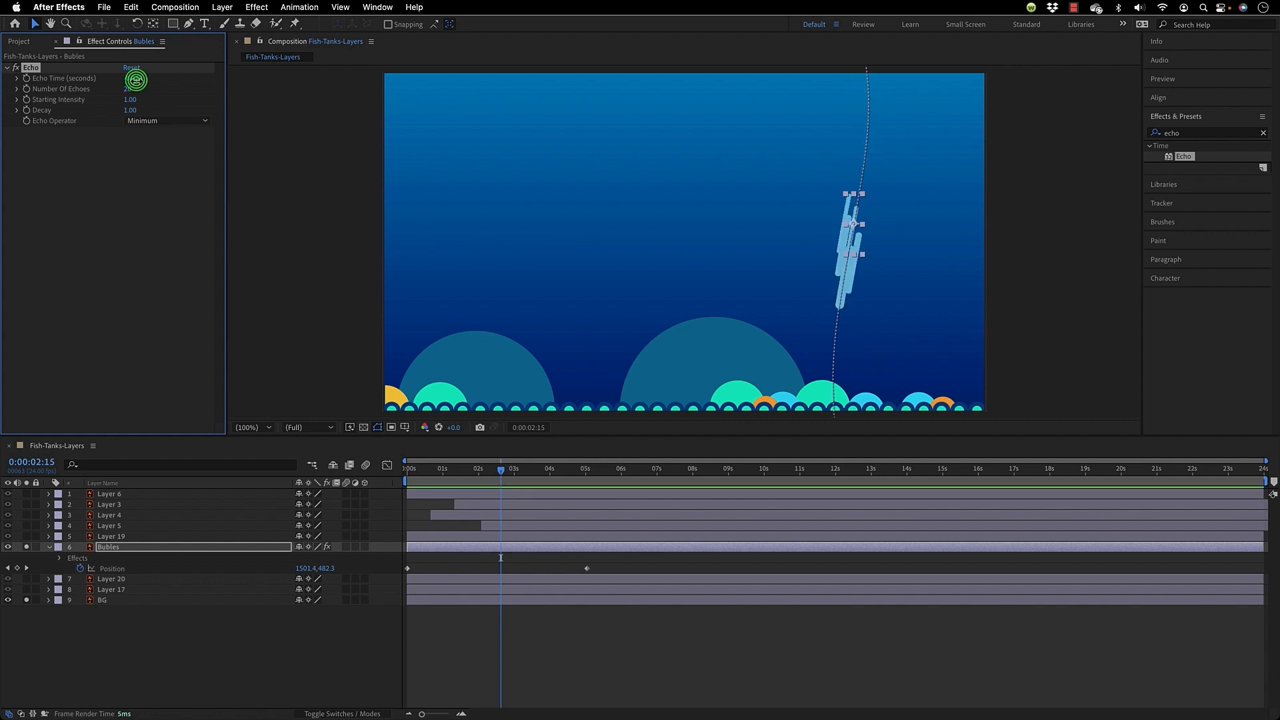
left_click_drag(135, 81, 126, 85)
left_click(413, 470)
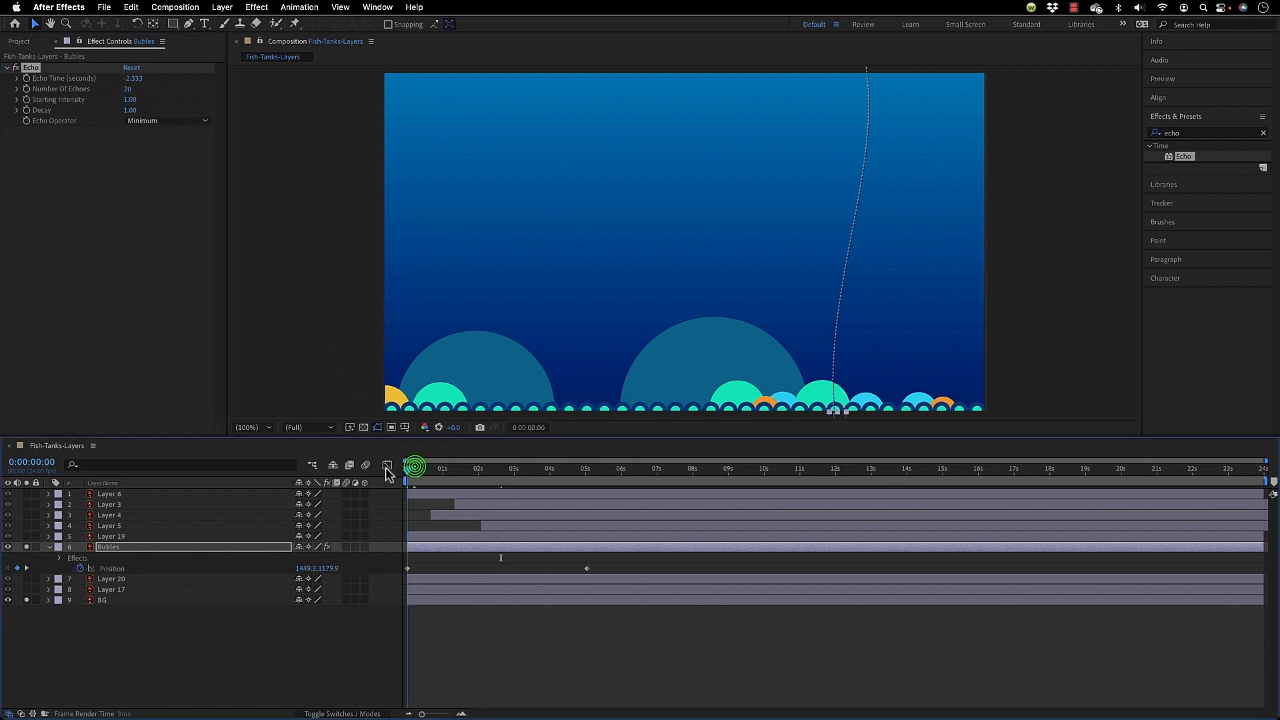
Preview the echoed bubbles rising from the start of the composition, then stop the playback.
left_click(601, 678)
key("space")
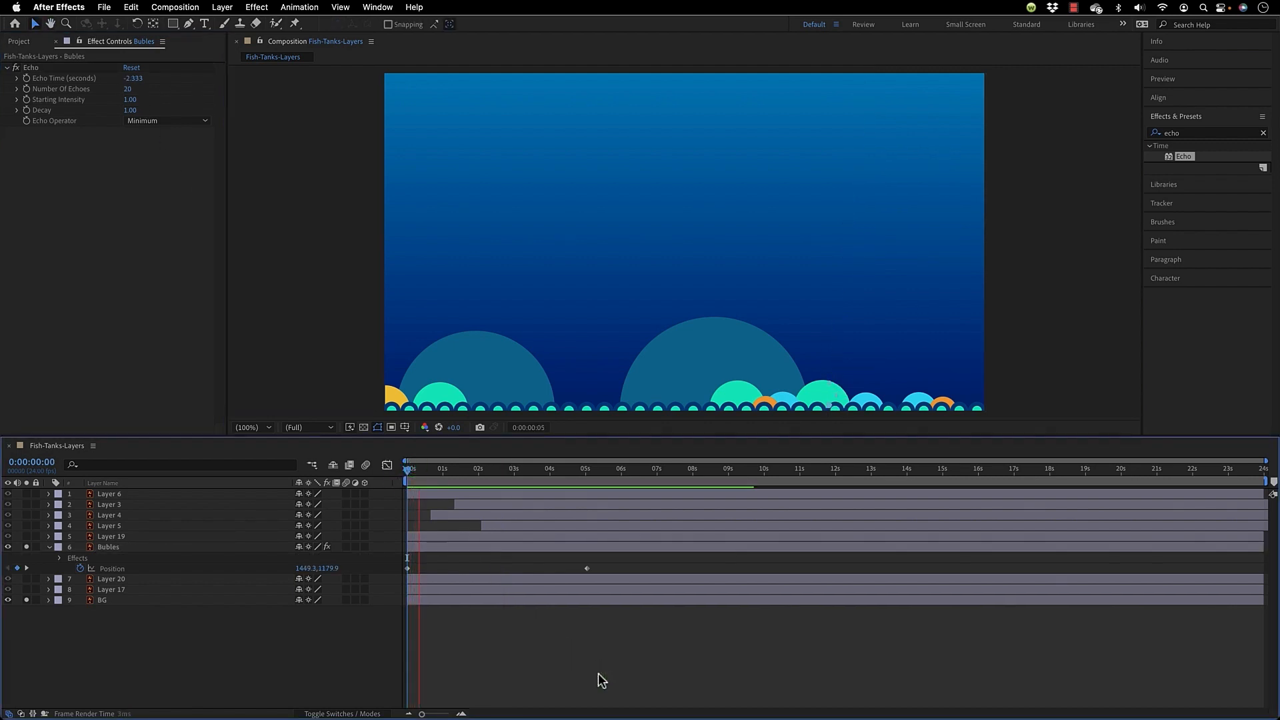
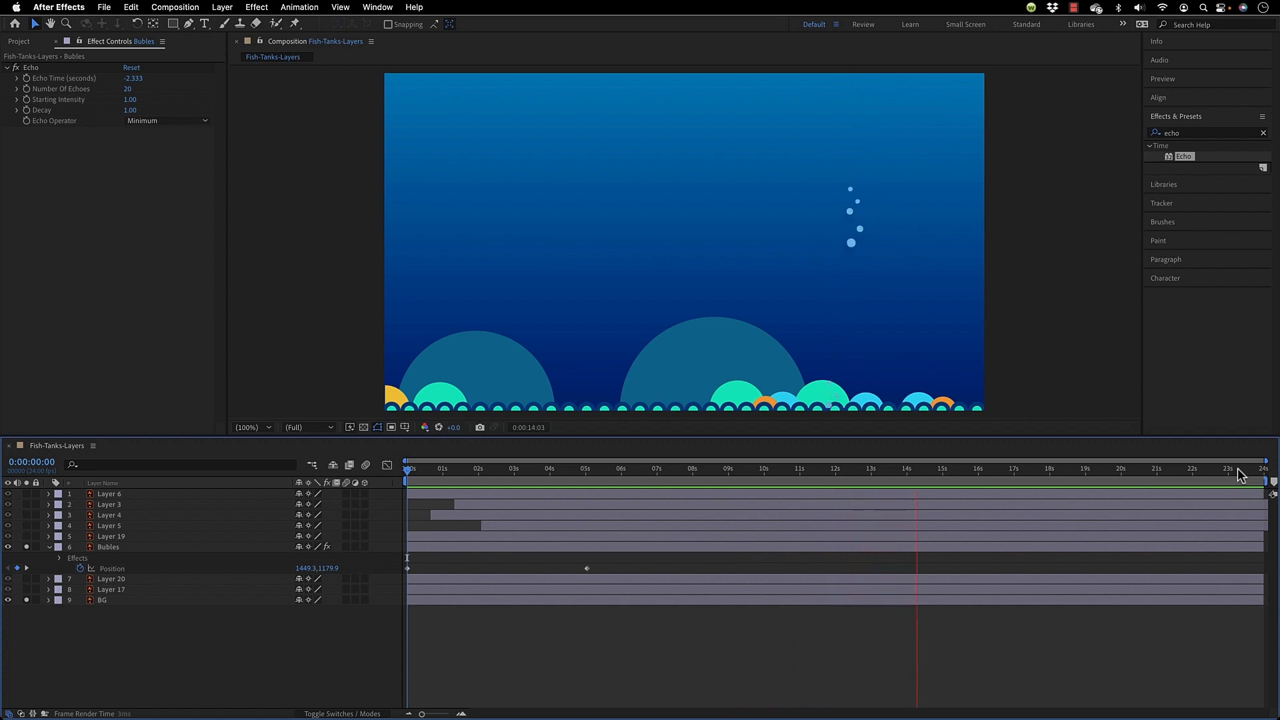
left_click(656, 479)
key("space")
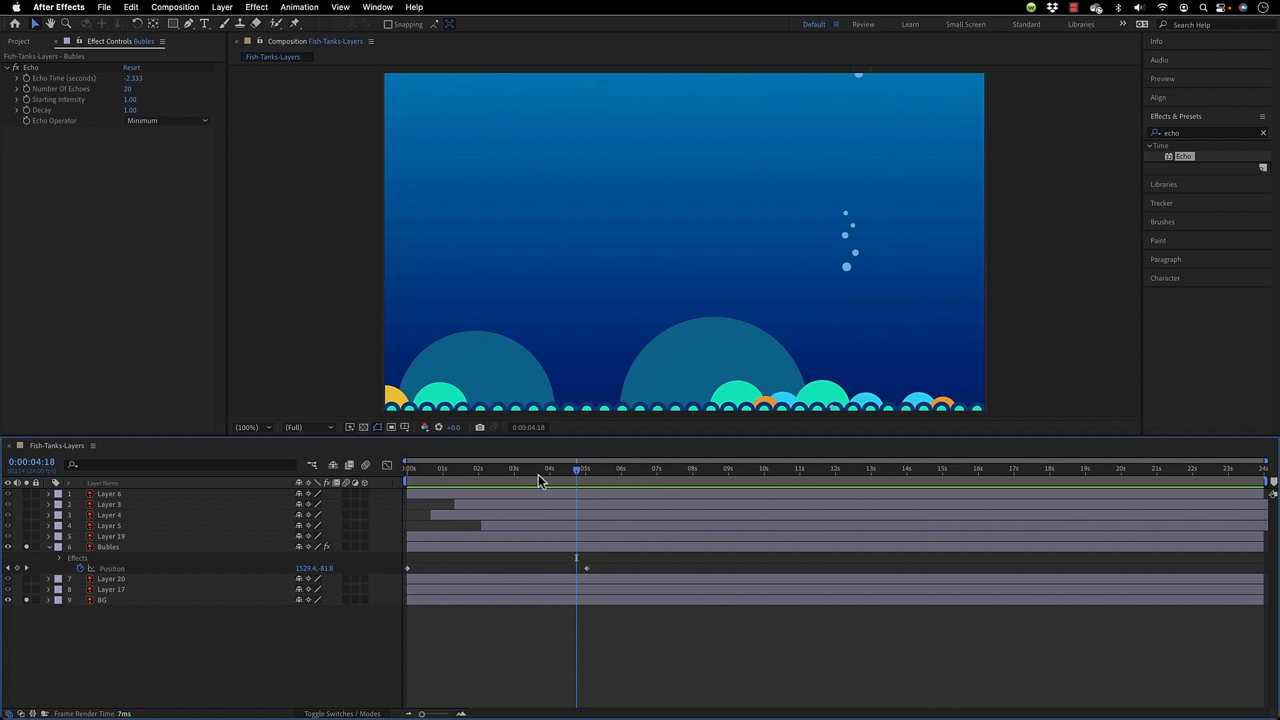
Apply the Wave Warp effect to the Bubles layer and preview the distorted bubbles from the start.
left_click(1165, 135)
type("wave")
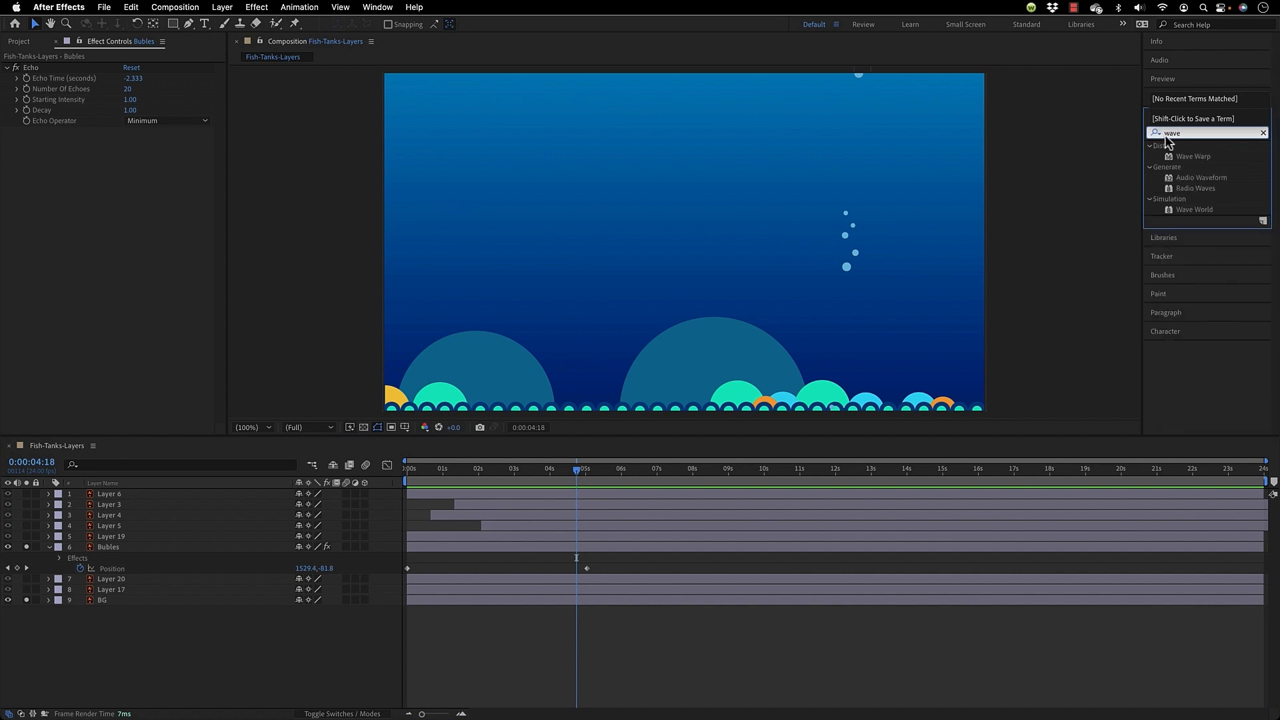
left_click(1180, 158)
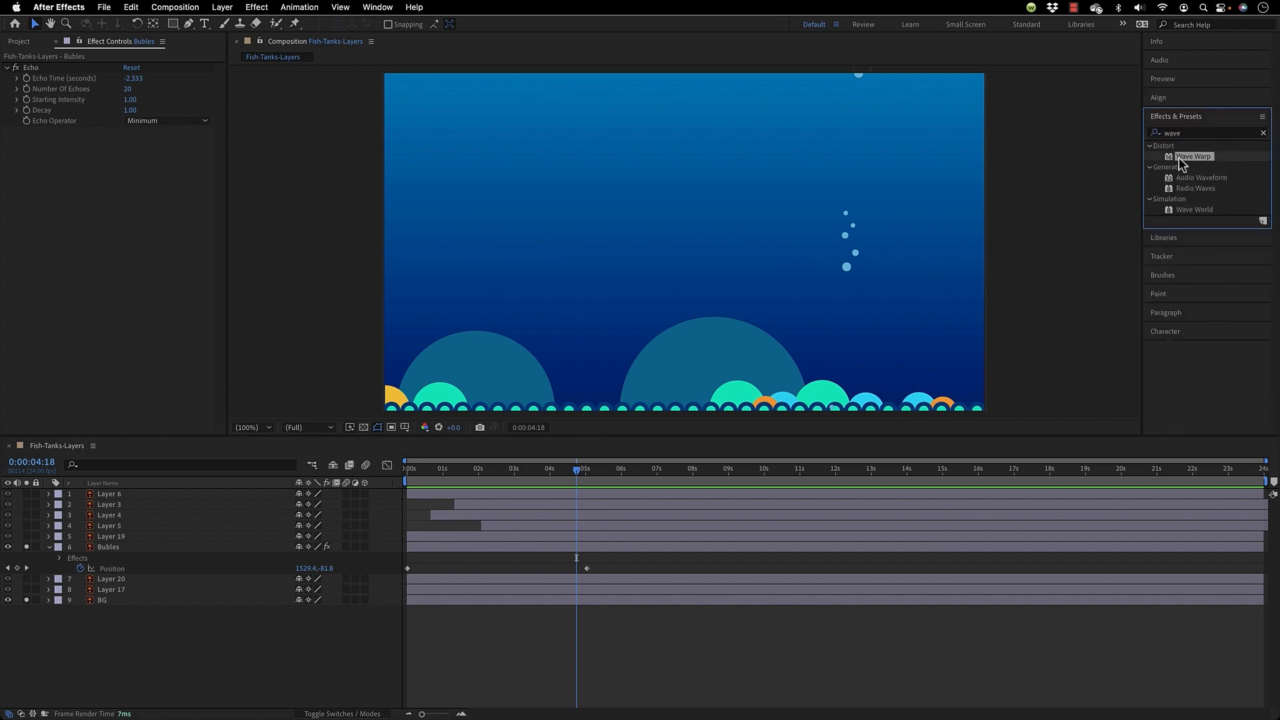
left_click_drag(1198, 156, 234, 552)
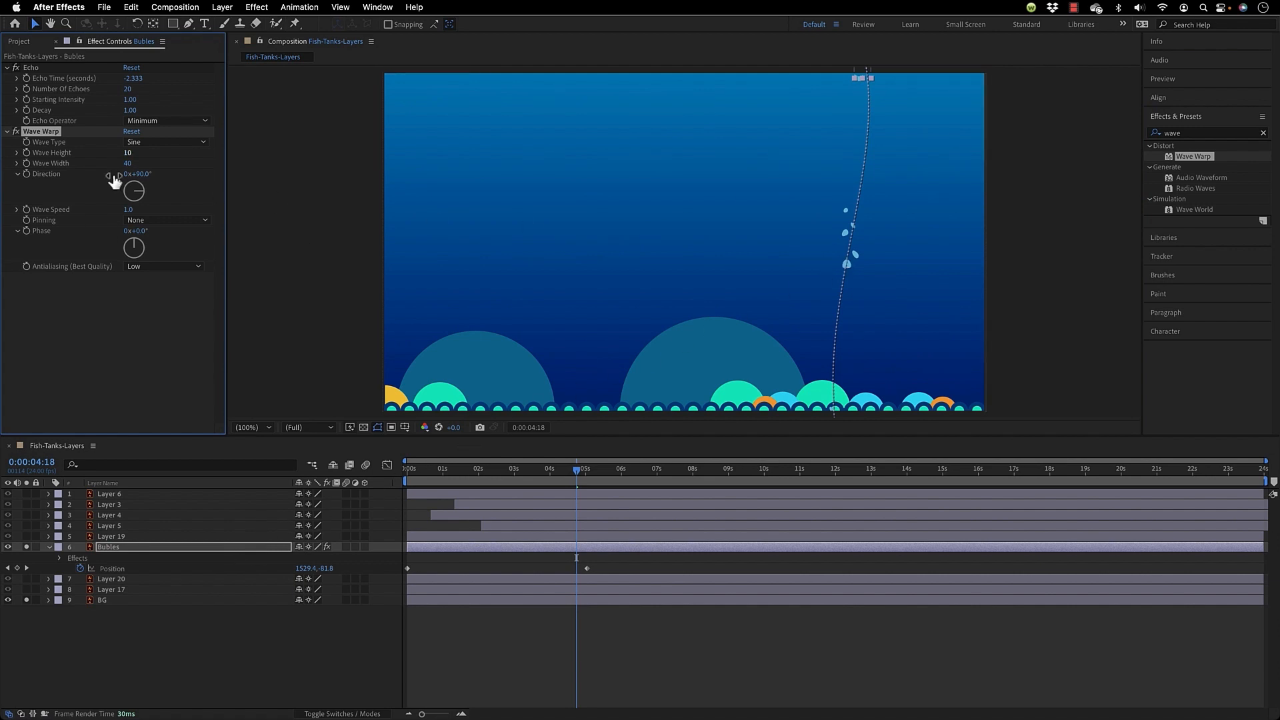
left_click_drag(479, 470, 407, 477)
left_click(545, 638)
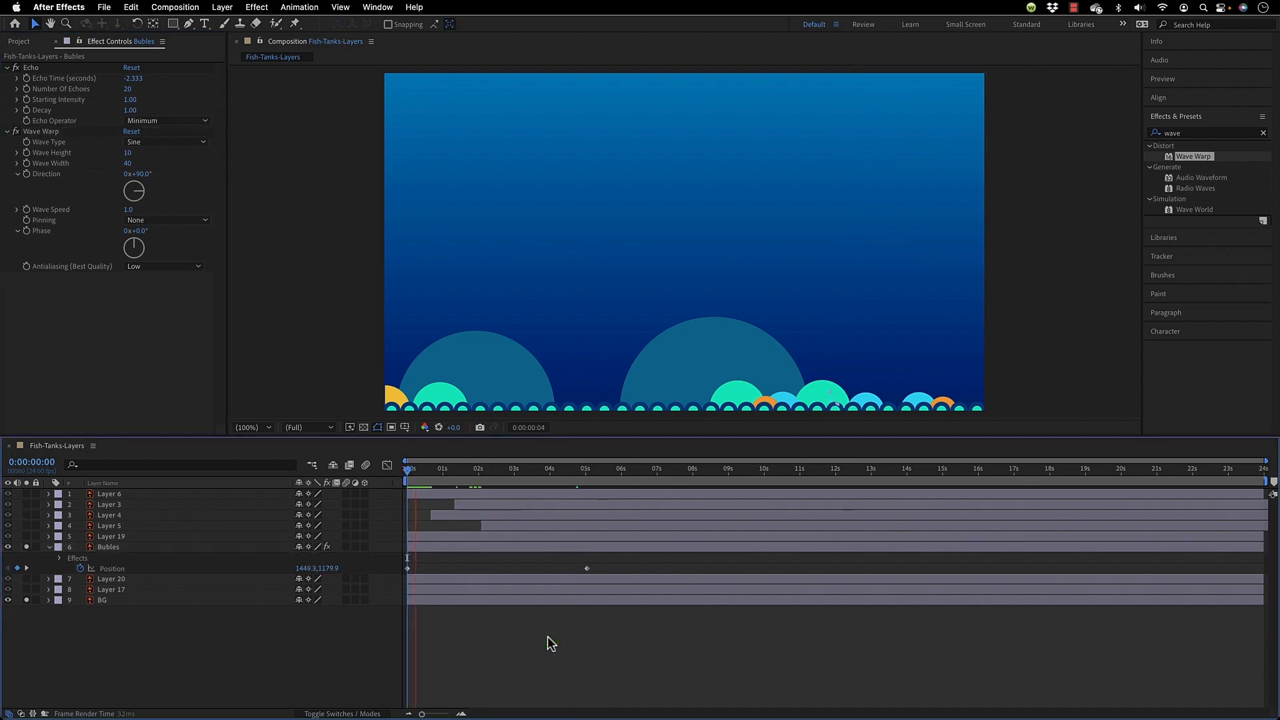
key("space")
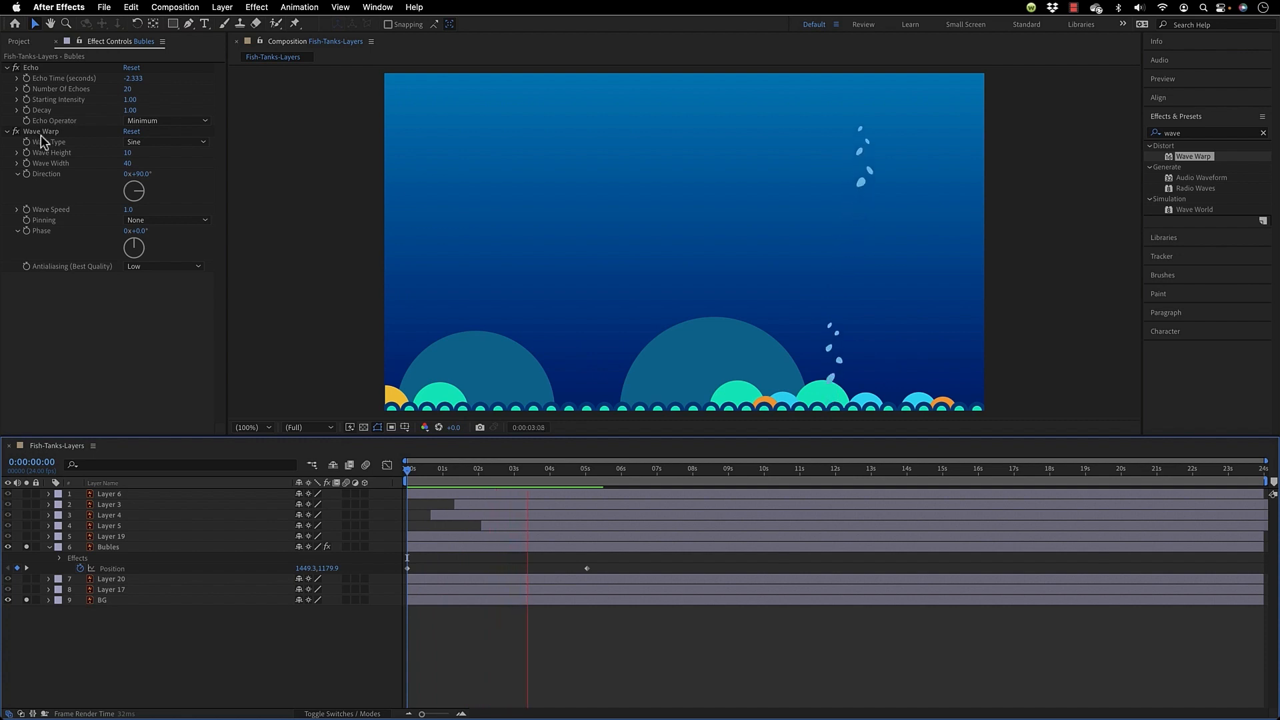
Set the Bubles layer's Wave Warp to a wave height of 5 and a wave speed of 0.5.
left_click(128, 153)
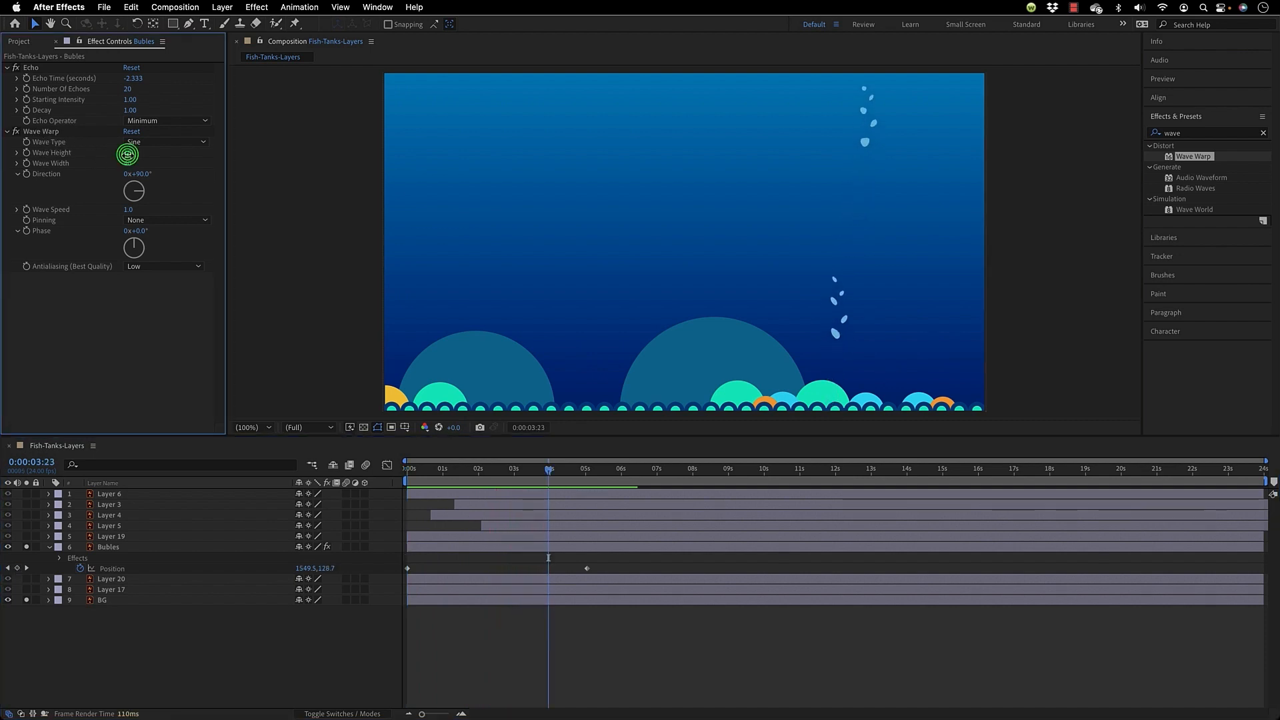
type("5")
key("Return")
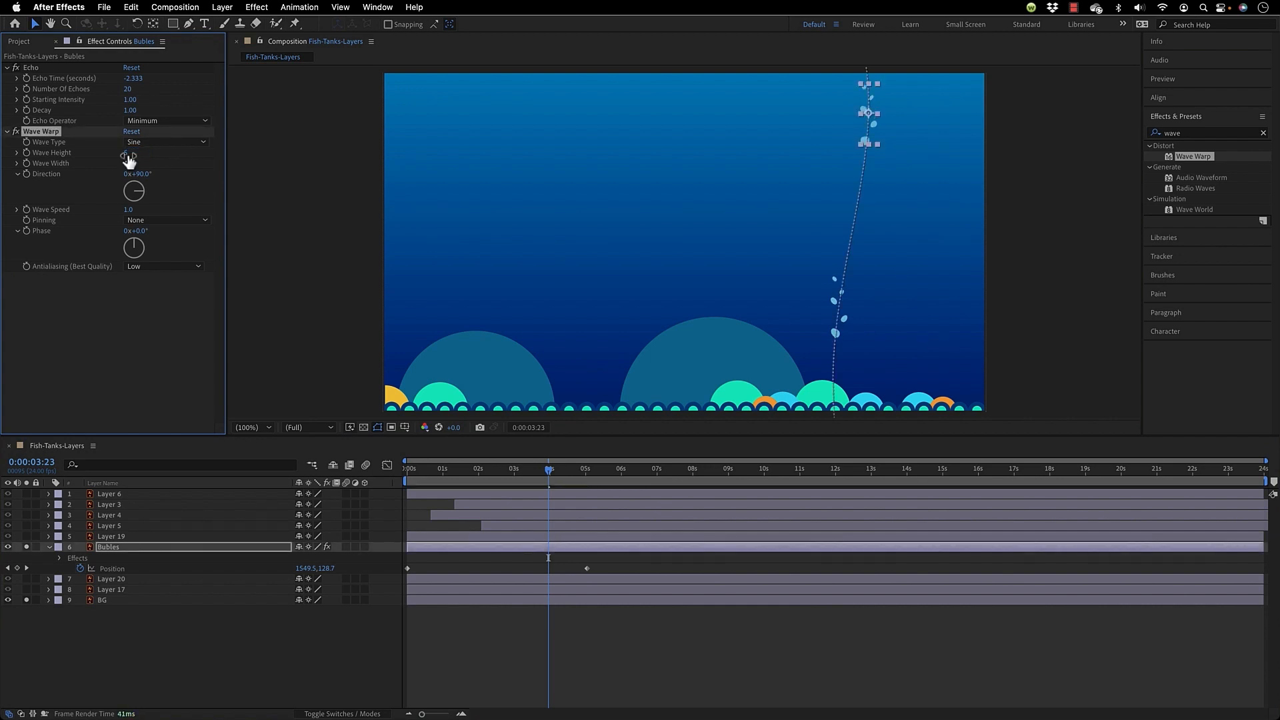
left_click_drag(502, 469, 266, 475)
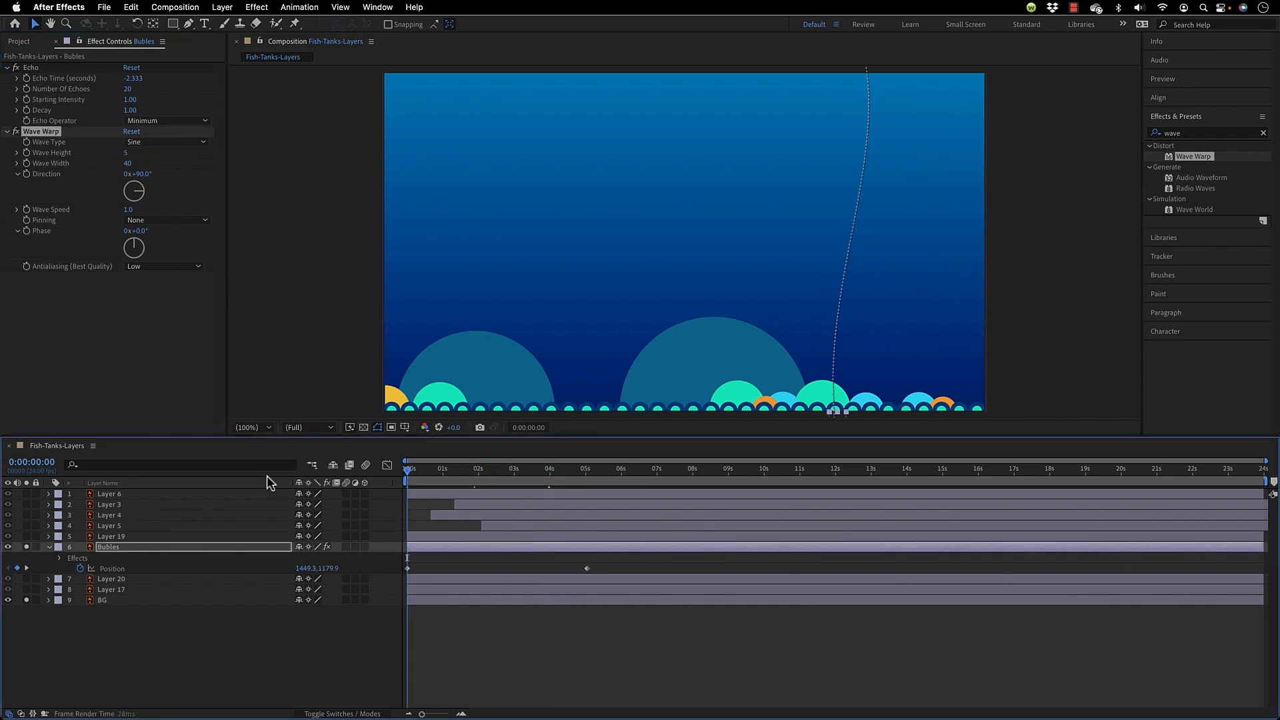
left_click(120, 212)
left_click(130, 212)
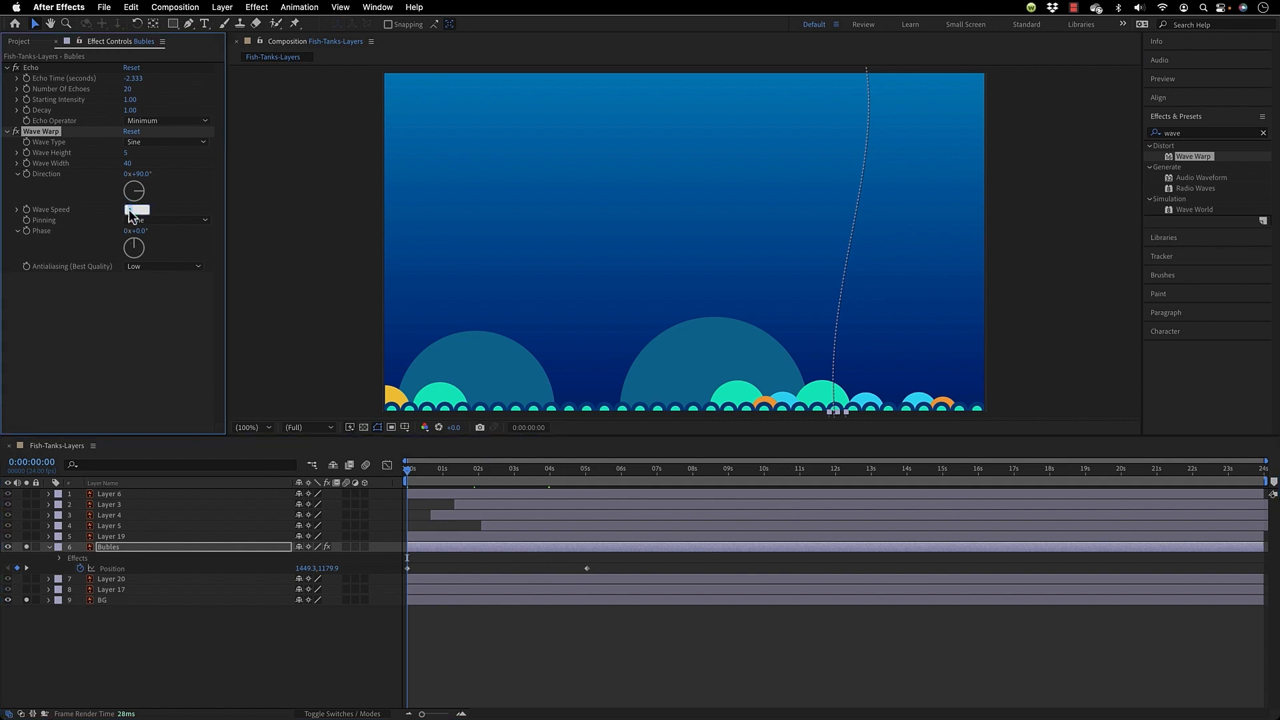
type("0.5")
key("Return")
Preview the softer wave distortion on the rising bubbles from the start.
key("space")
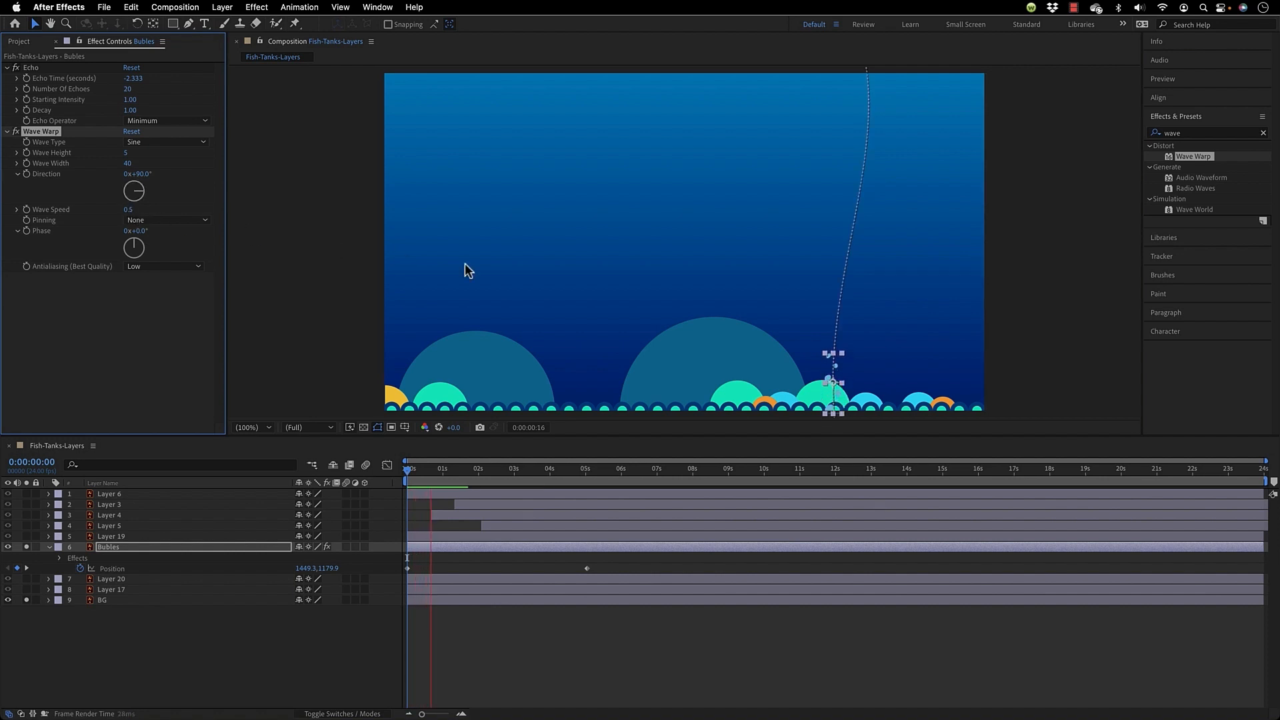
left_click(1018, 350)
left_click(904, 650)
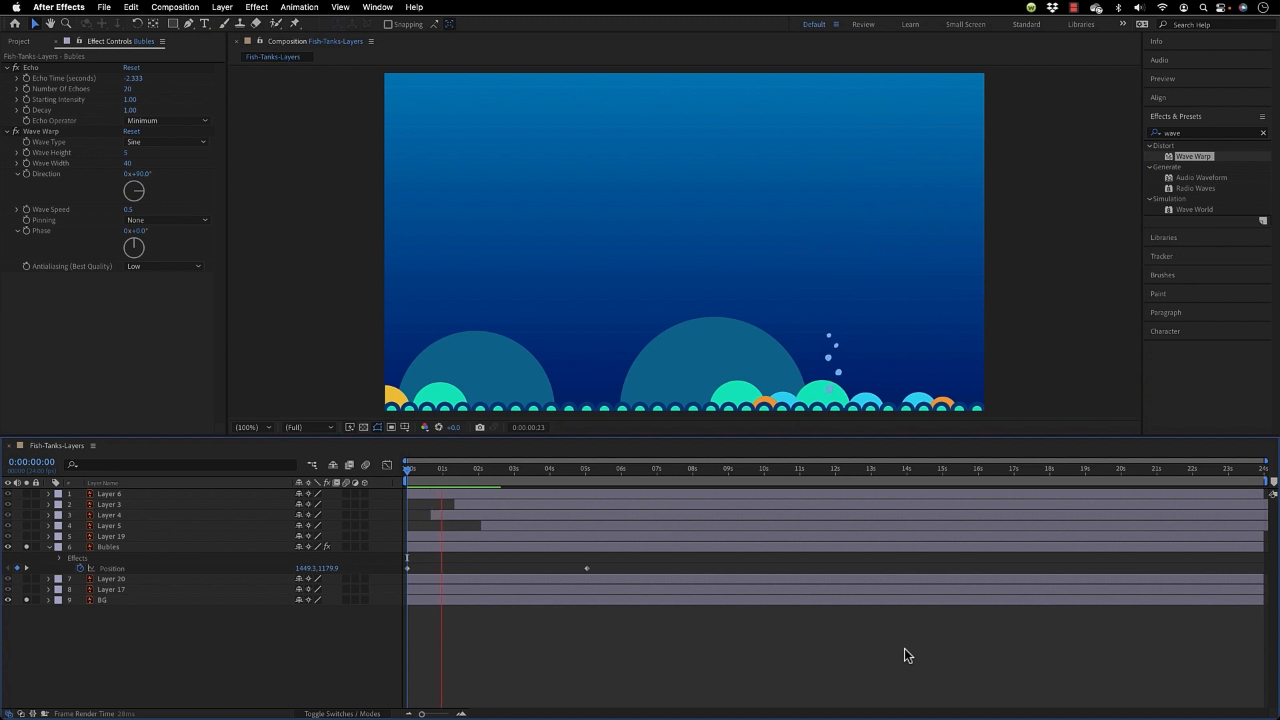
key("space")
Duplicate the Bubles layer twice.
left_click(841, 323)
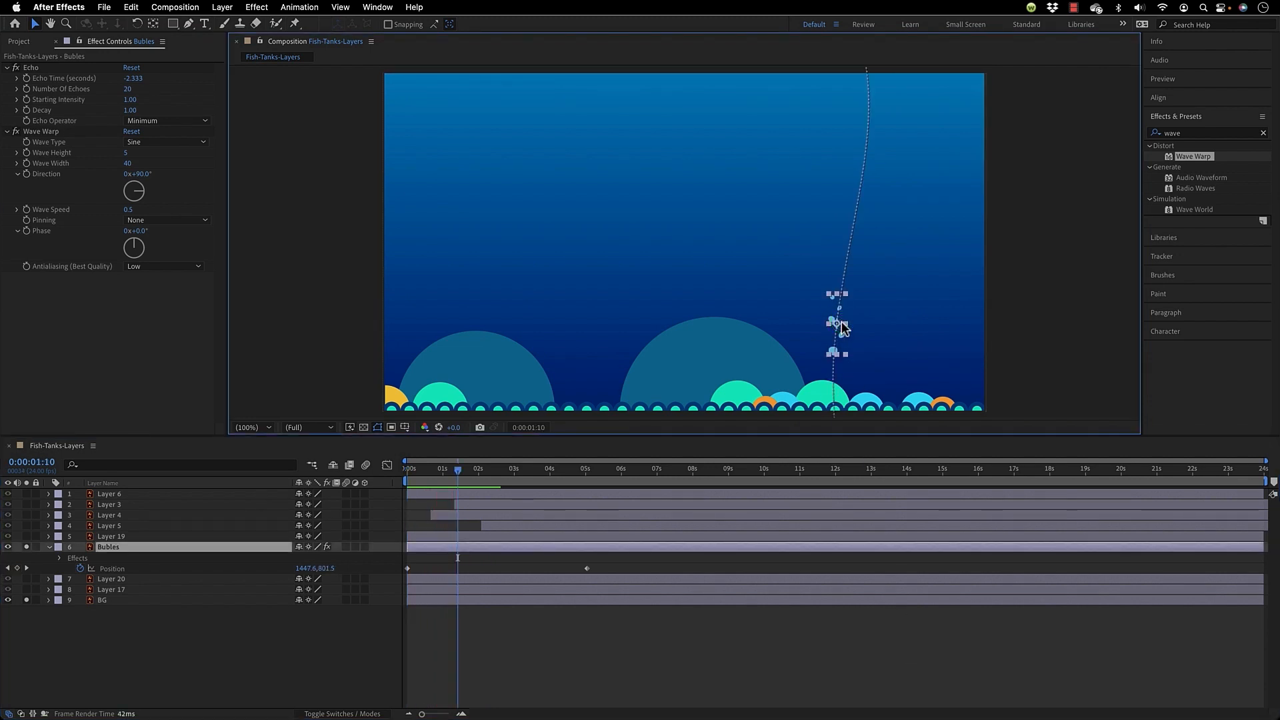
key("ctrl+d")
key("ctrl+d")
Move the whole motion path of Bubles 2, with both Position keyframes selected, near the composition's middle, ending at about 857, -192.
left_click(127, 557)
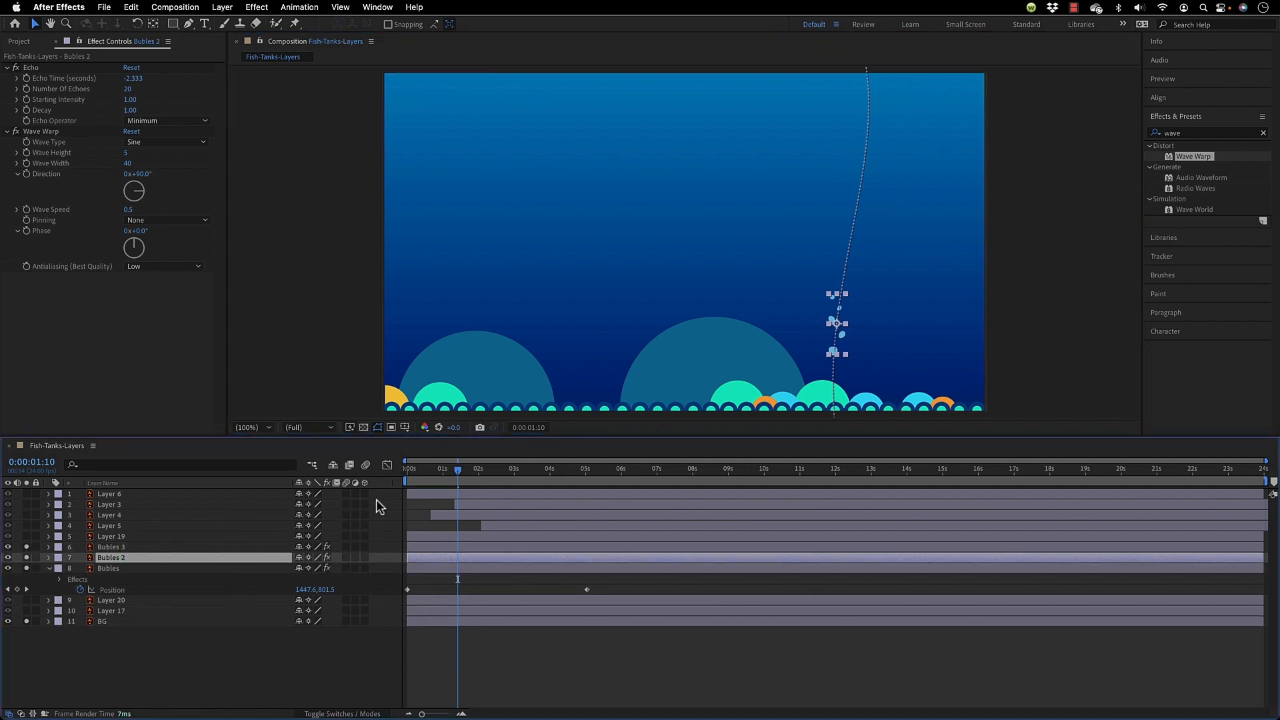
key("p")
left_click(123, 569)
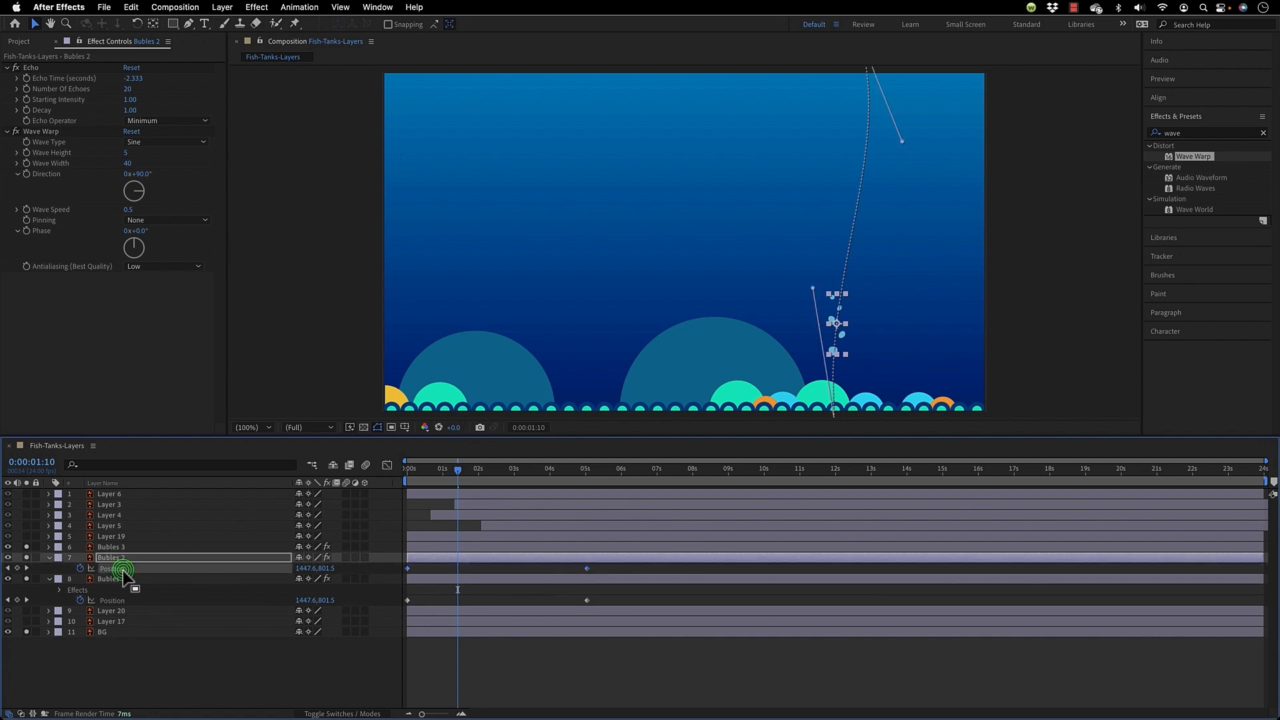
left_click_drag(455, 472, 586, 475)
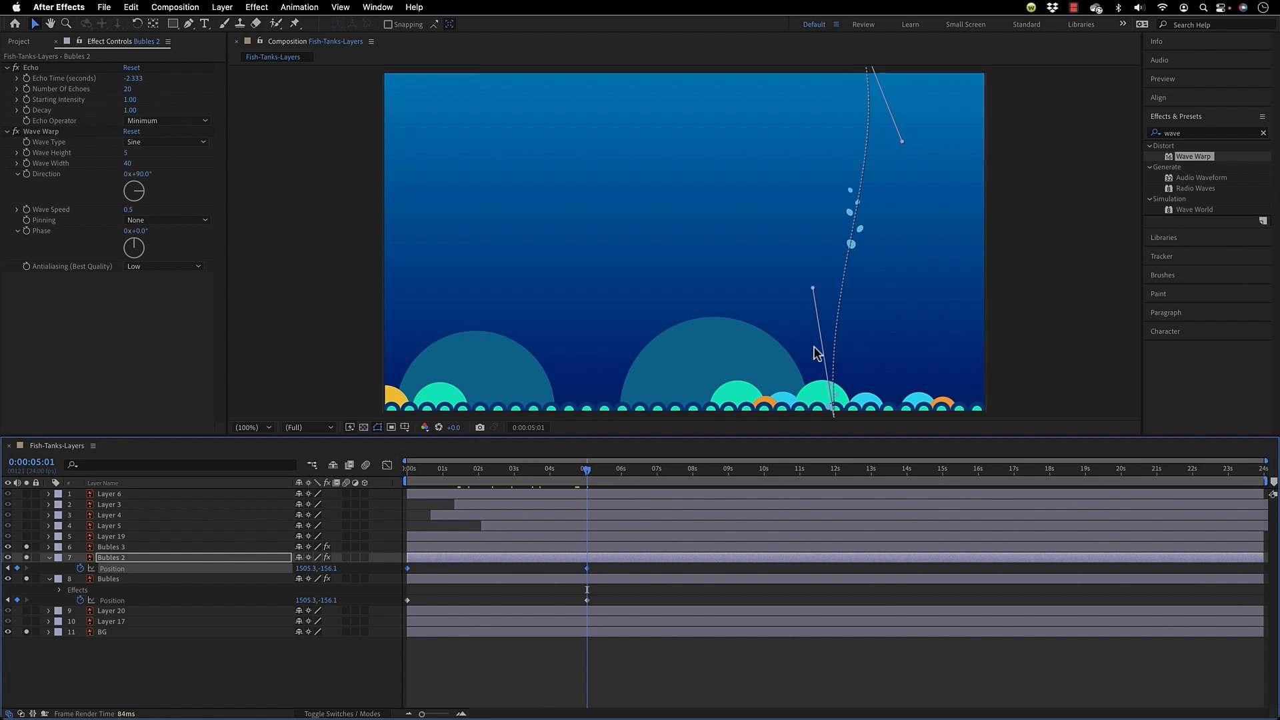
key("comma")
left_click_drag(761, 343, 659, 340)
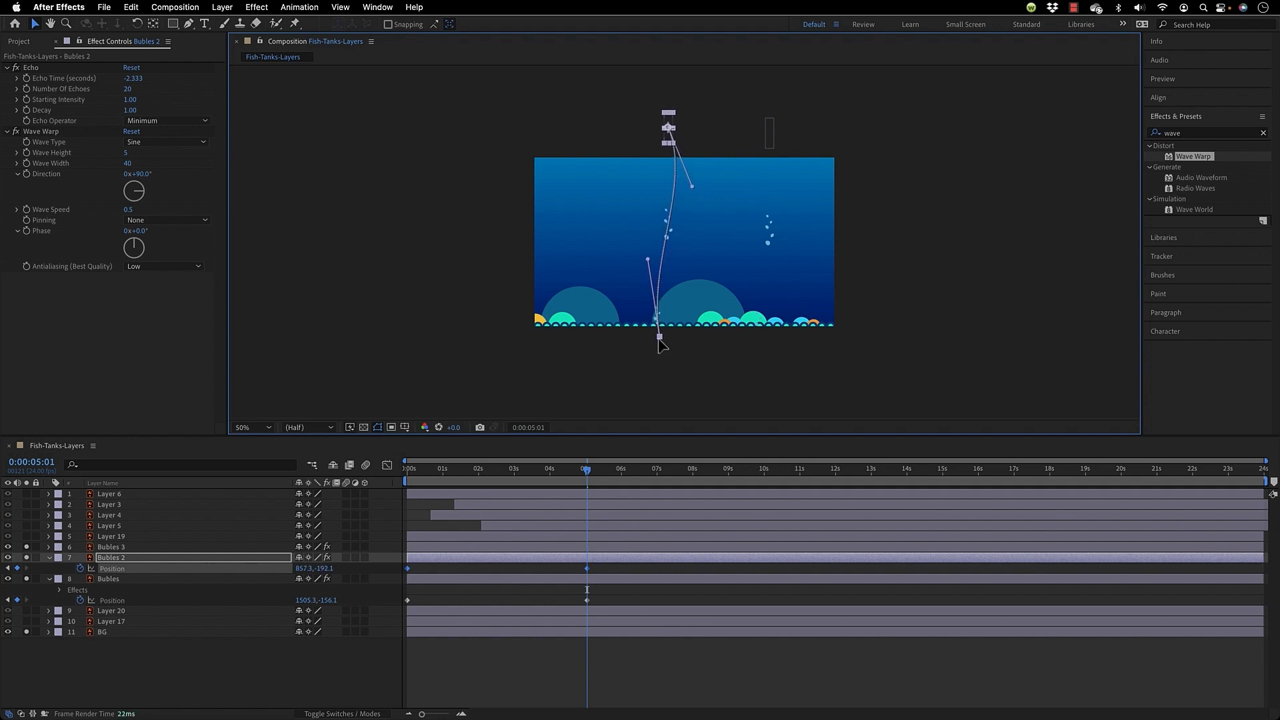
Move the whole motion path of Bubles 3, with both Position keyframes selected, left of the Bubles 2 path, ending at about 521, -156.
left_click(133, 547)
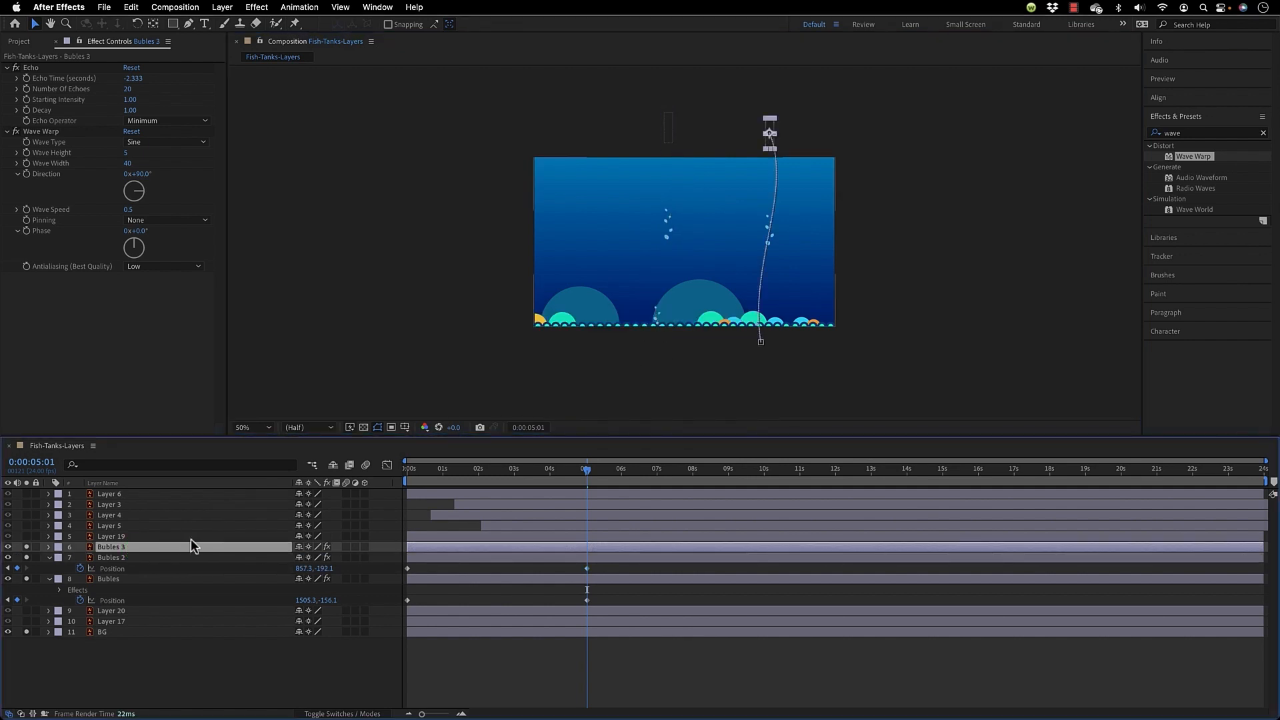
key("p")
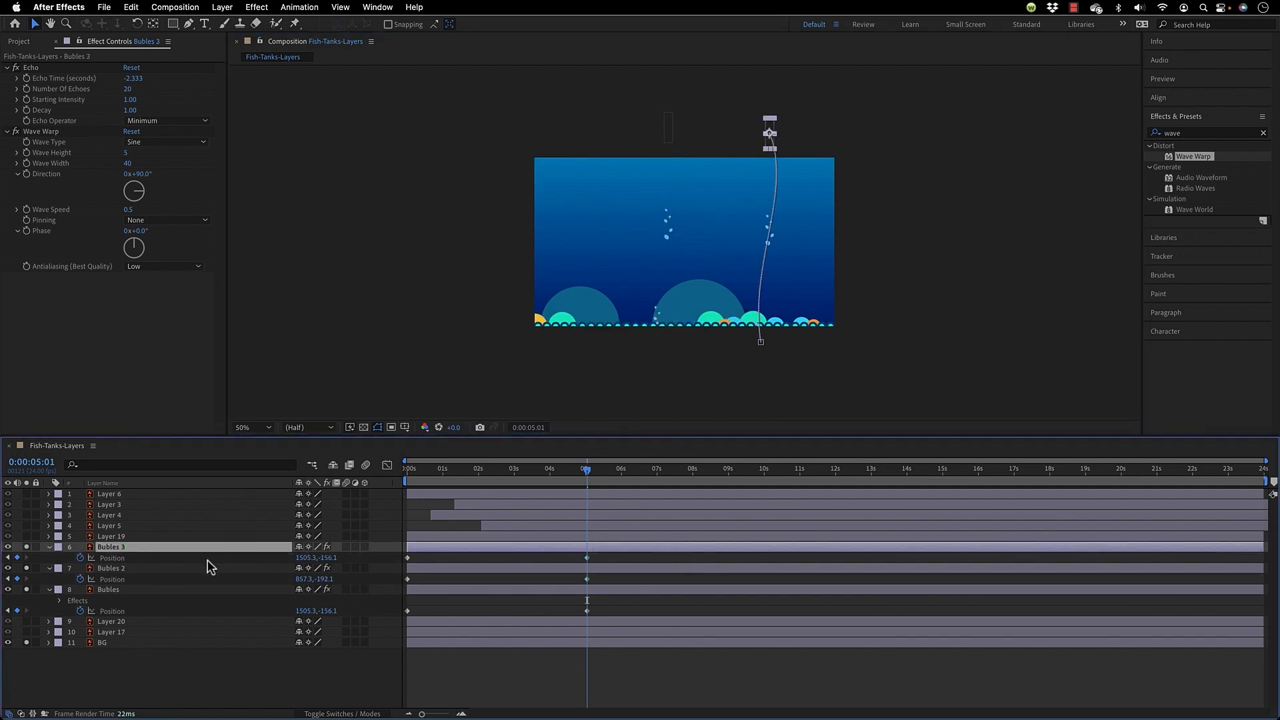
left_click(206, 558)
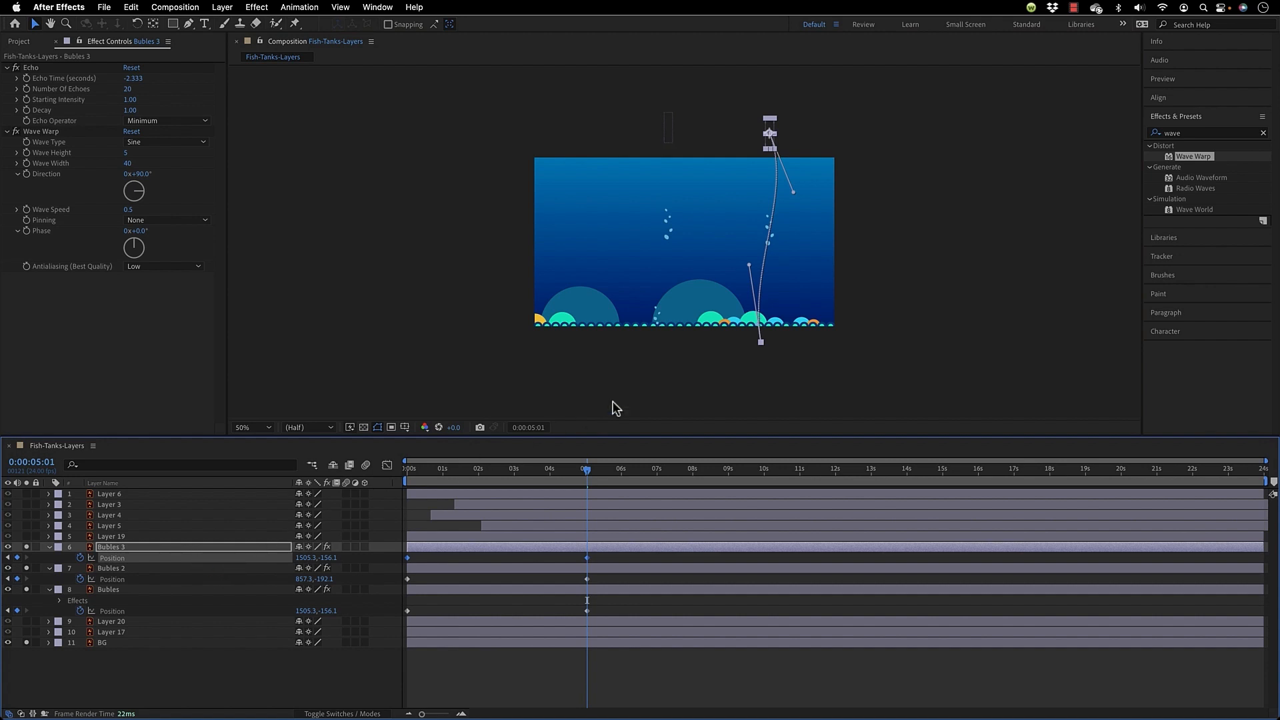
left_click_drag(762, 344, 609, 346)
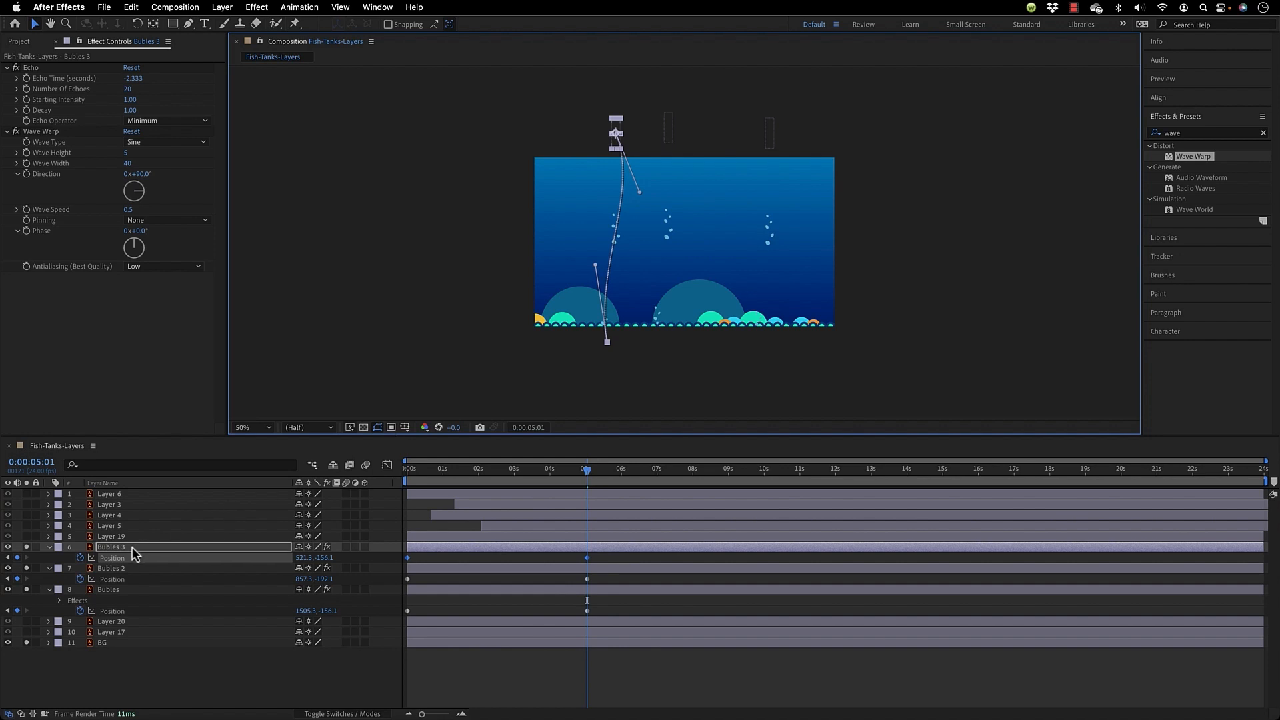
Set the Echo Time to -1.5 seconds on Bubles 3 and -0.9 seconds on Bubles 2.
left_click(133, 79)
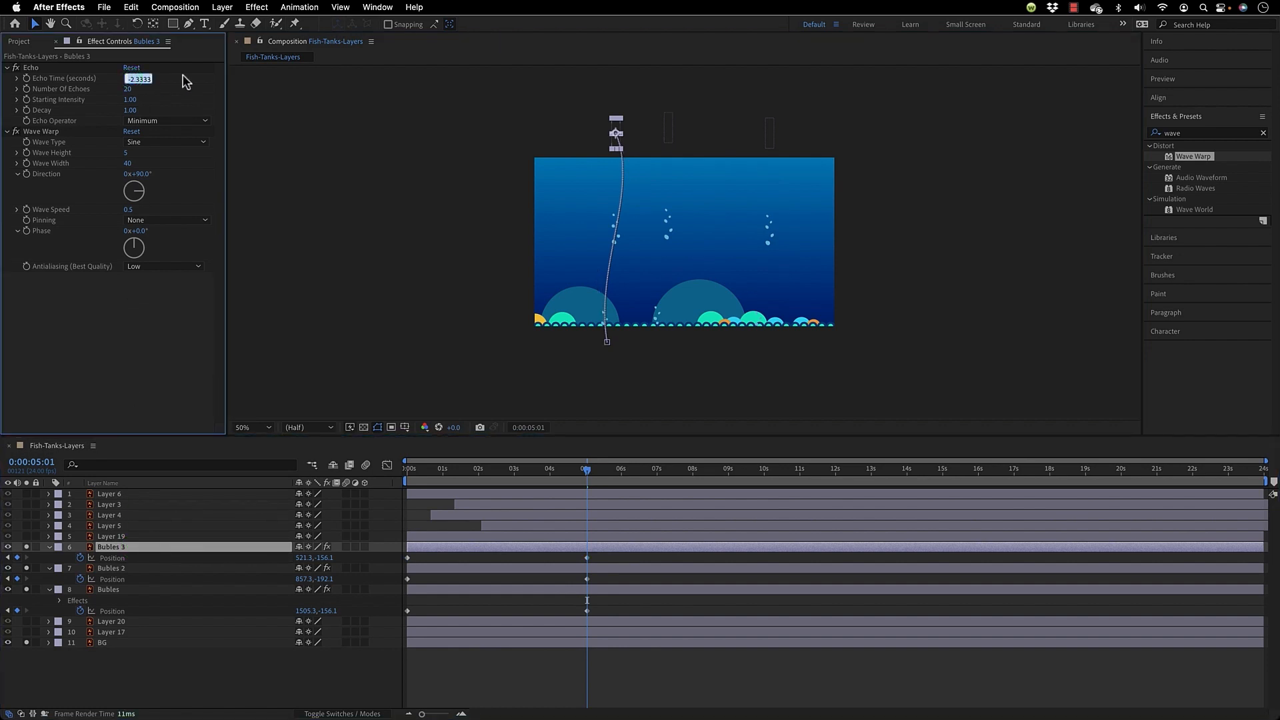
type("-1.5")
key("Return")
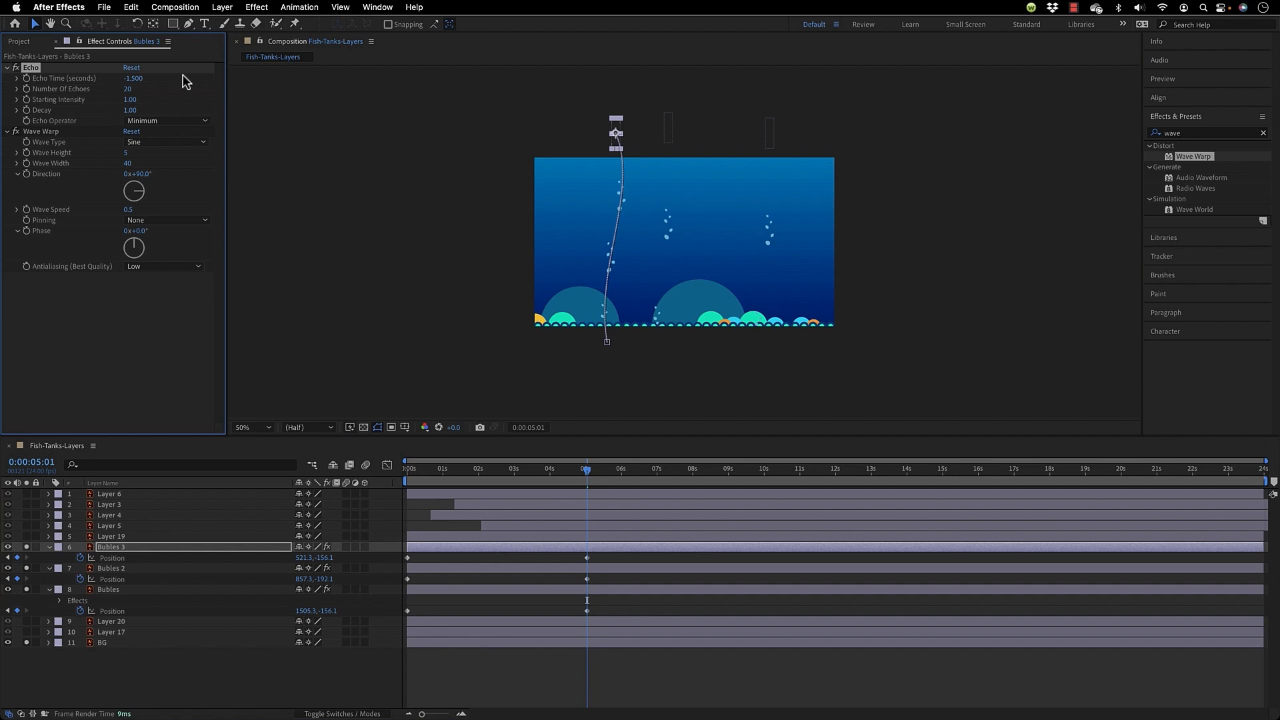
left_click(157, 568)
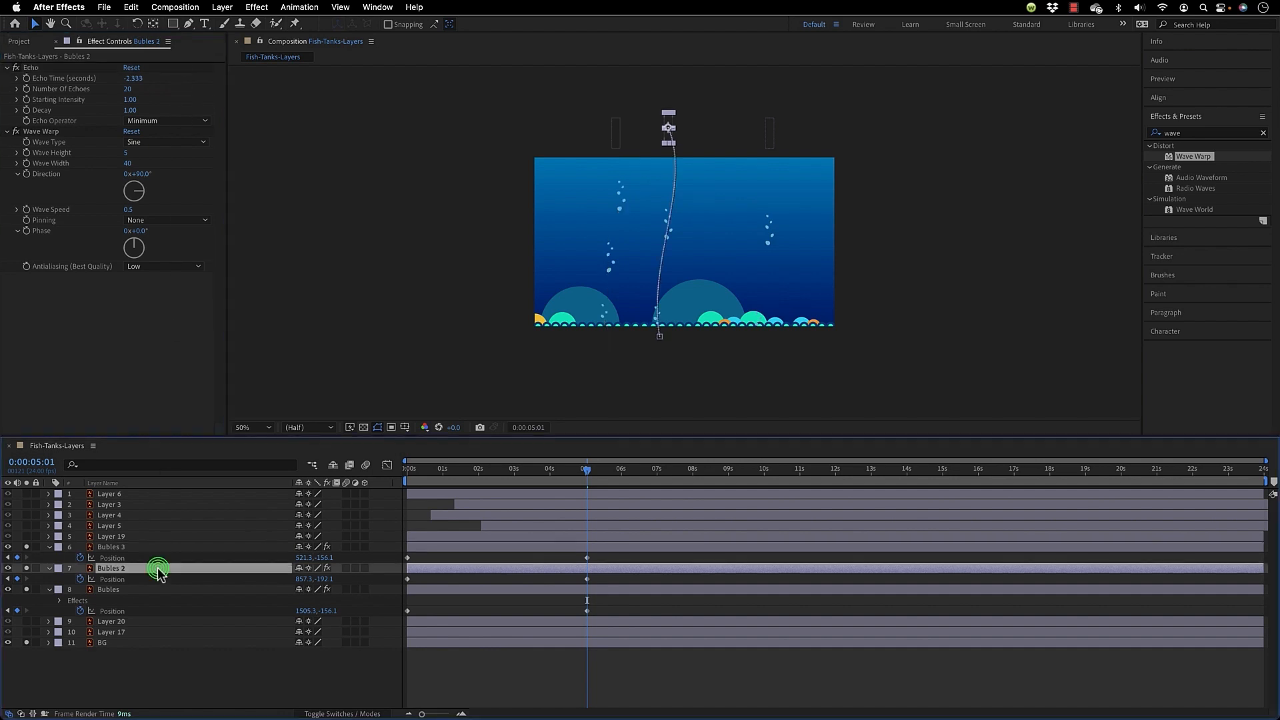
left_click(136, 79)
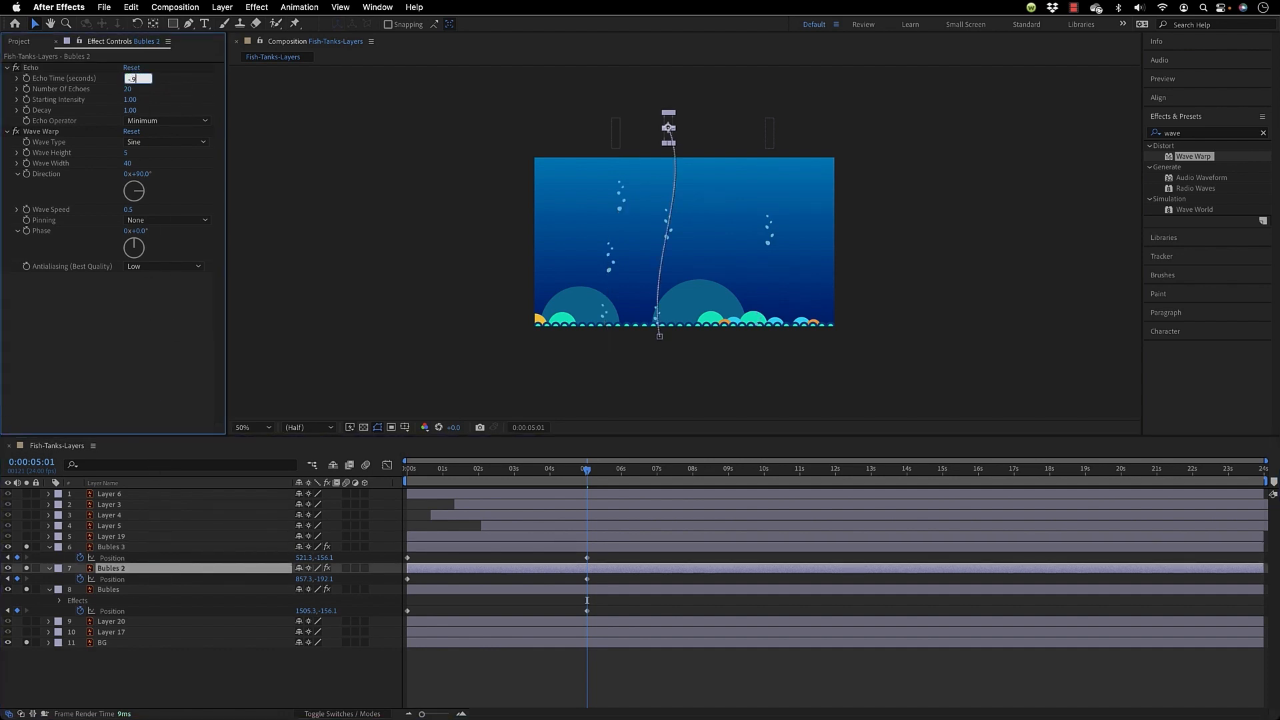
key("Return")
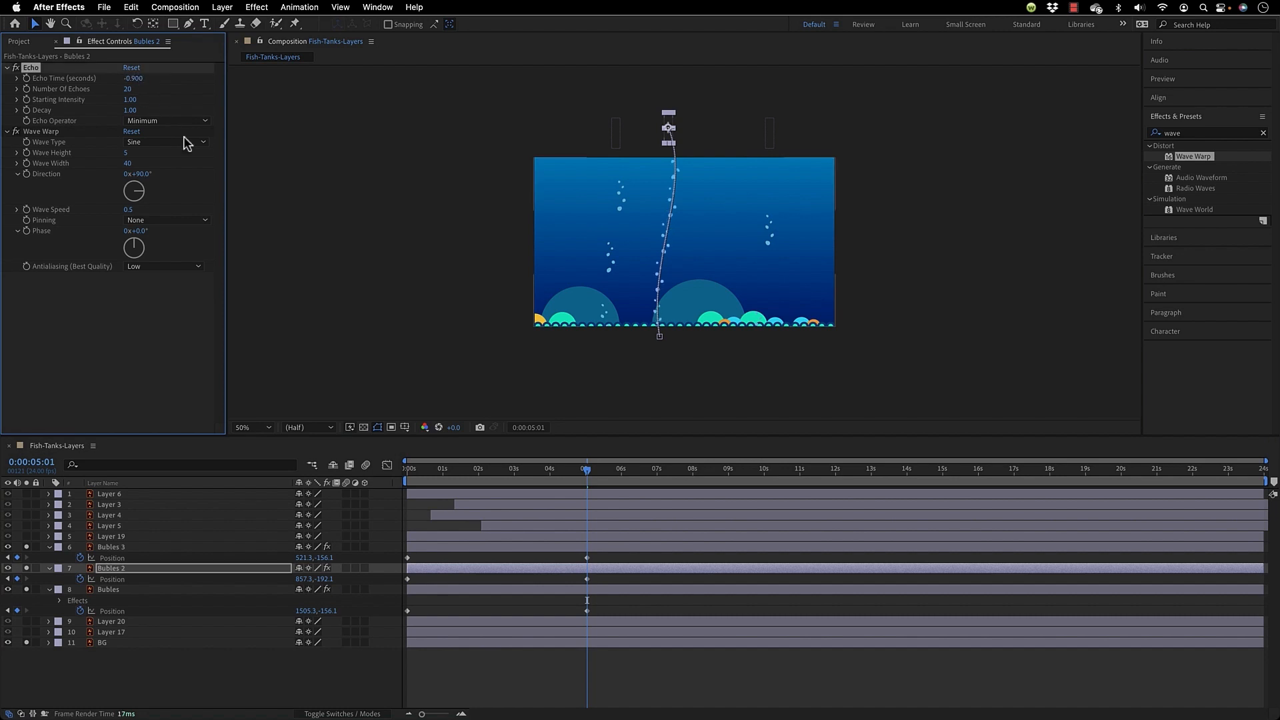
Preview all three bubble streams from the start at 100% magnification, and stop at the 4-second mark.
left_click_drag(480, 466, 336, 486)
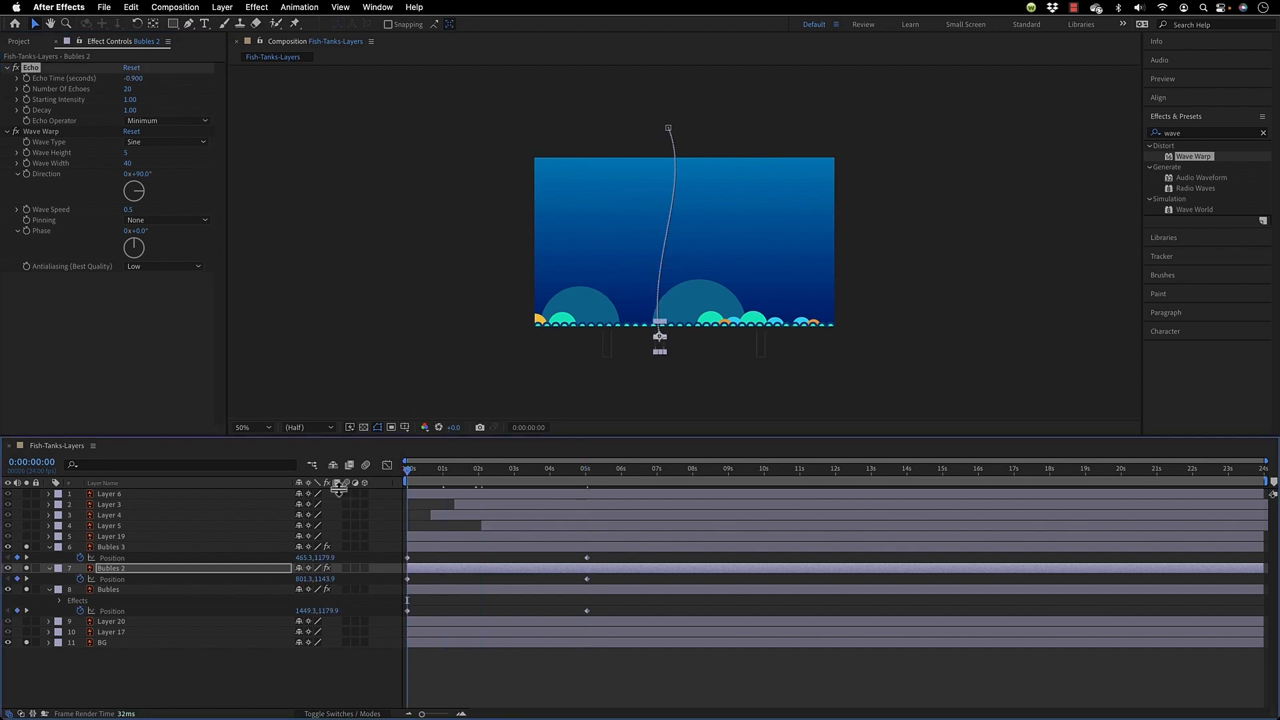
left_click(260, 431)
left_click(264, 440)
left_click(509, 669)
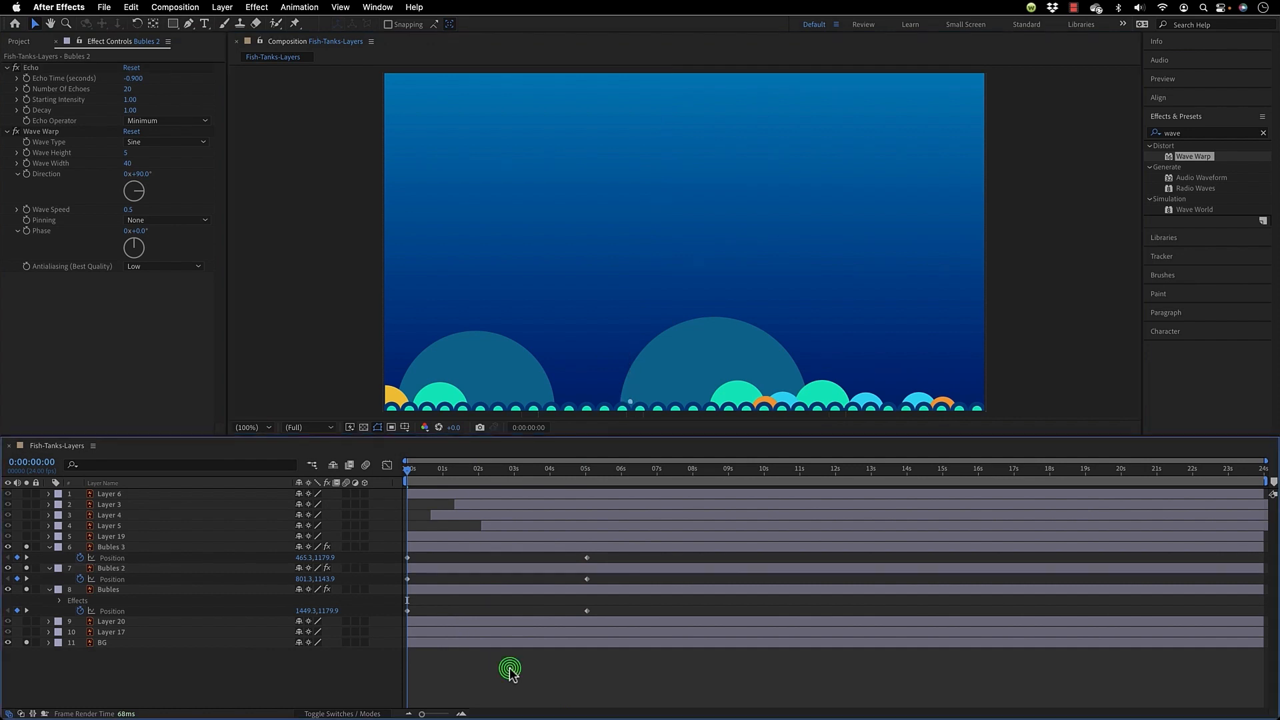
key("h")
key("space")
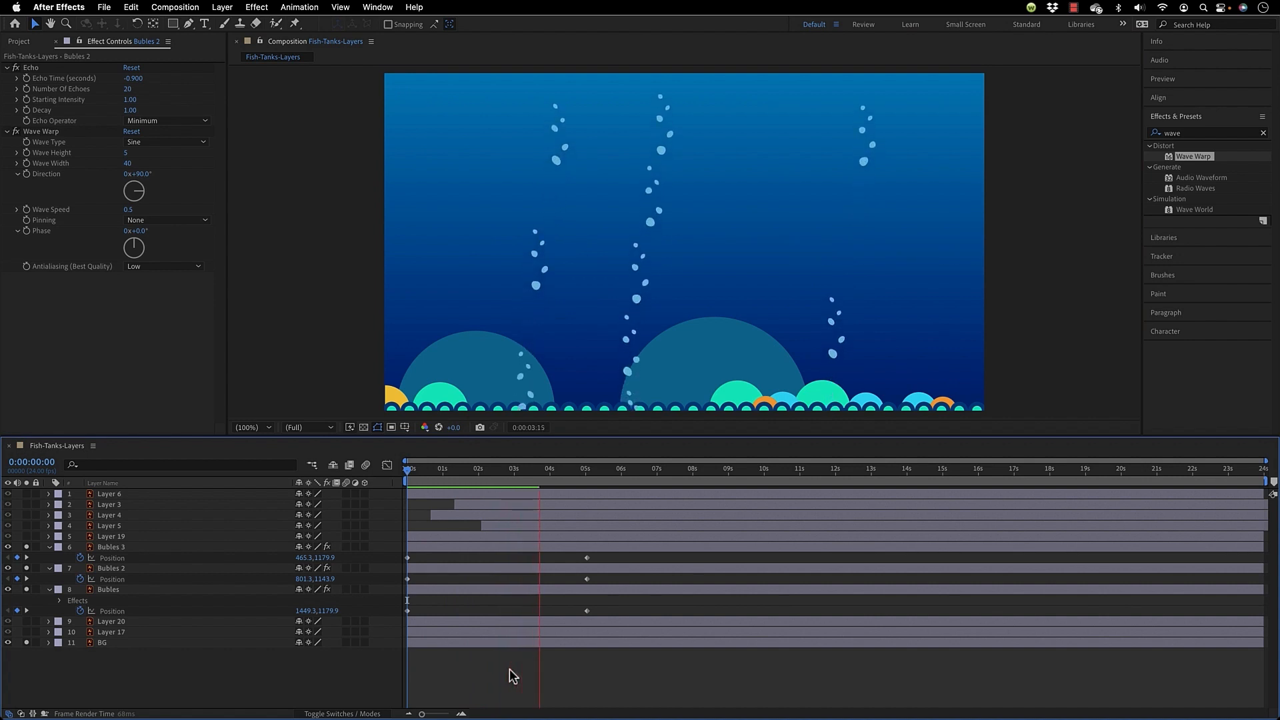
left_click(550, 469)
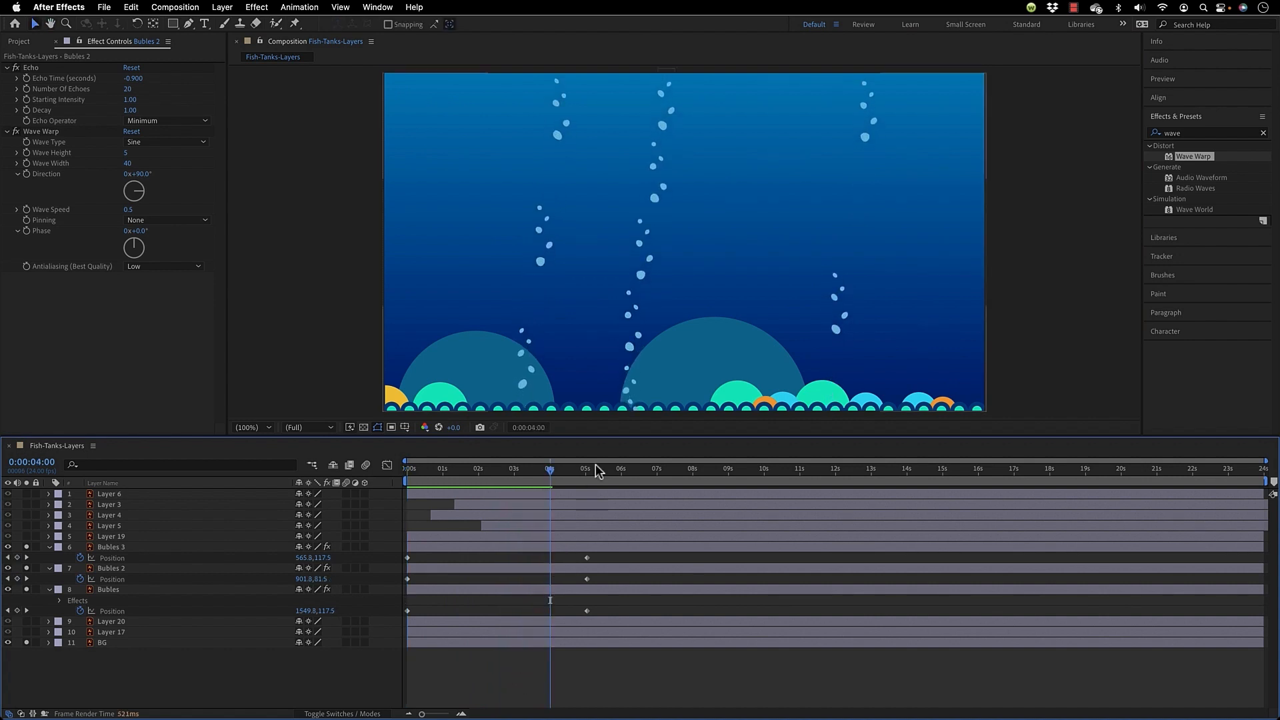
Set the Echo Time of the Bubles 2 layer to -1.2 seconds.
left_click(627, 390)
left_click(161, 569)
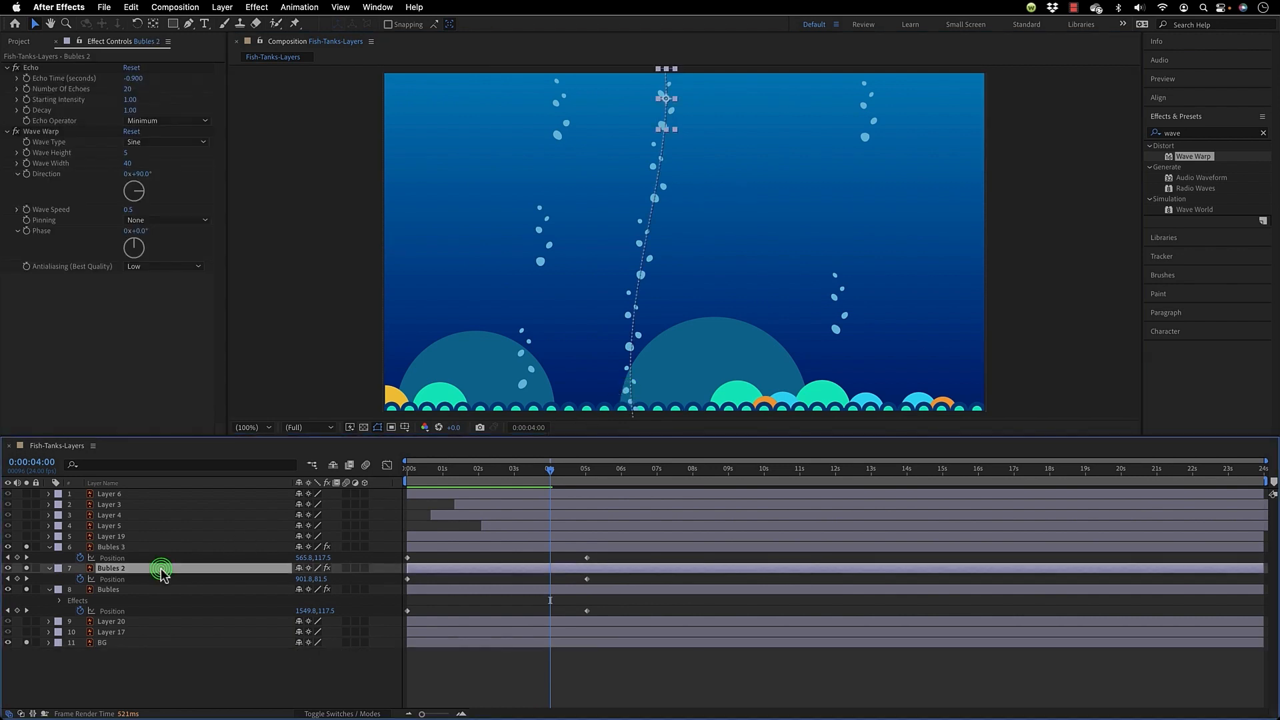
left_click(133, 79)
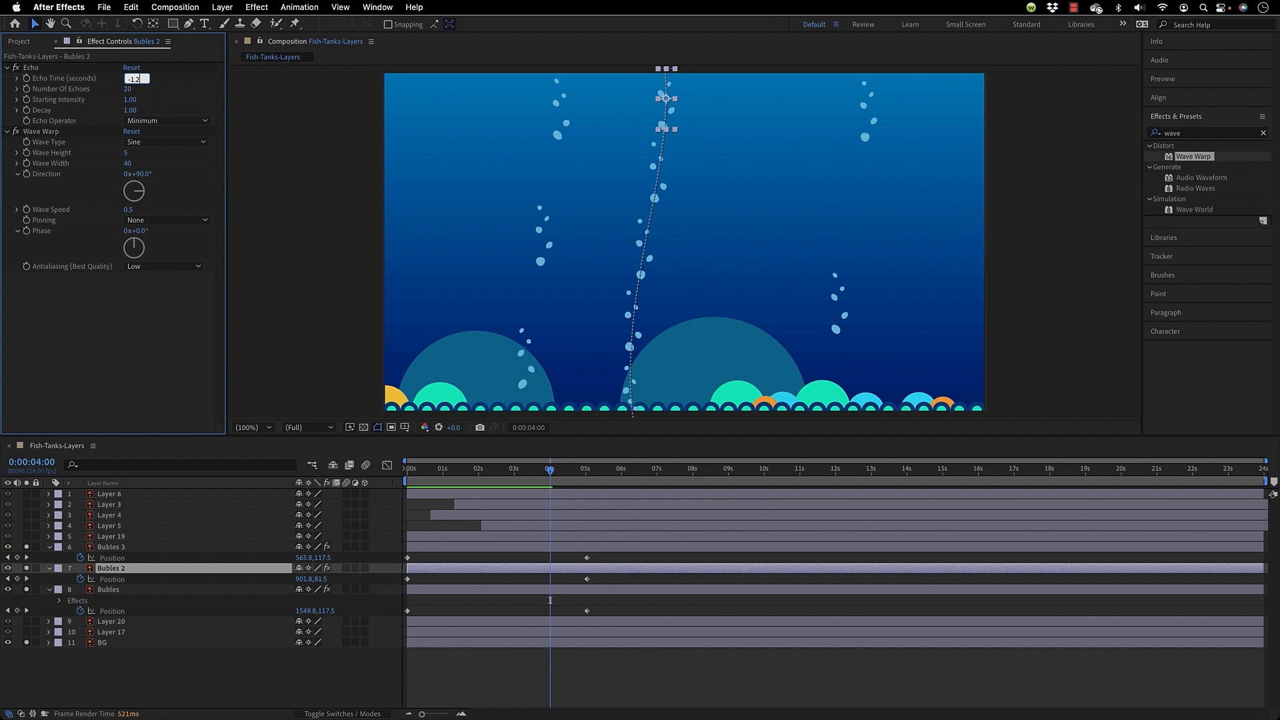
type("-1.2")
key("Return")
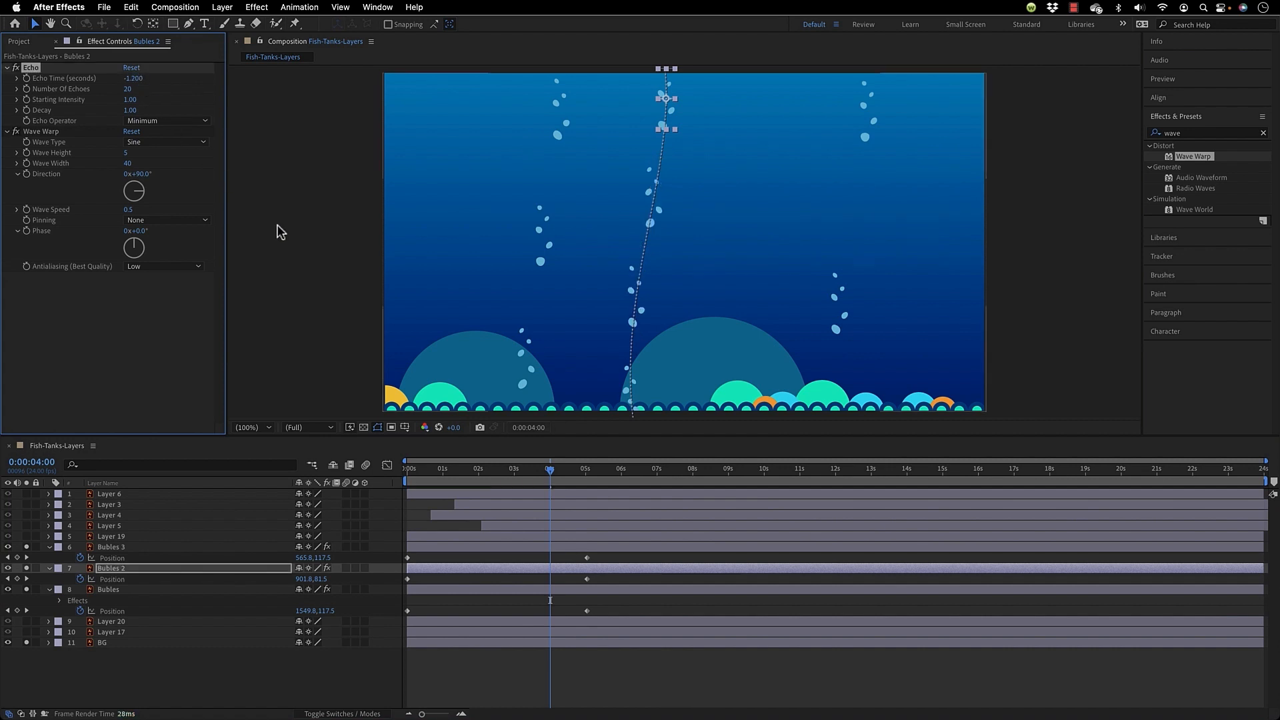
Preview the three bubble streams from the start of the timeline and return to the first frame.
left_click_drag(512, 465, 463, 483)
key("space")
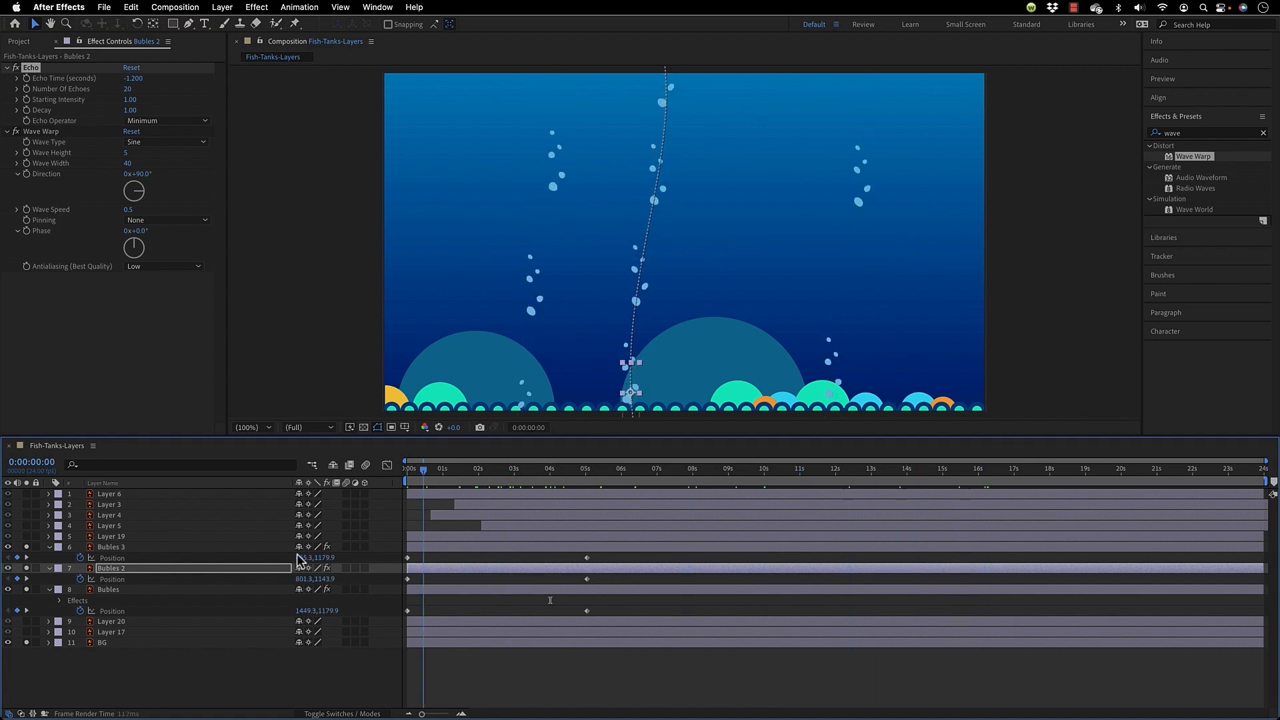
key("Home")
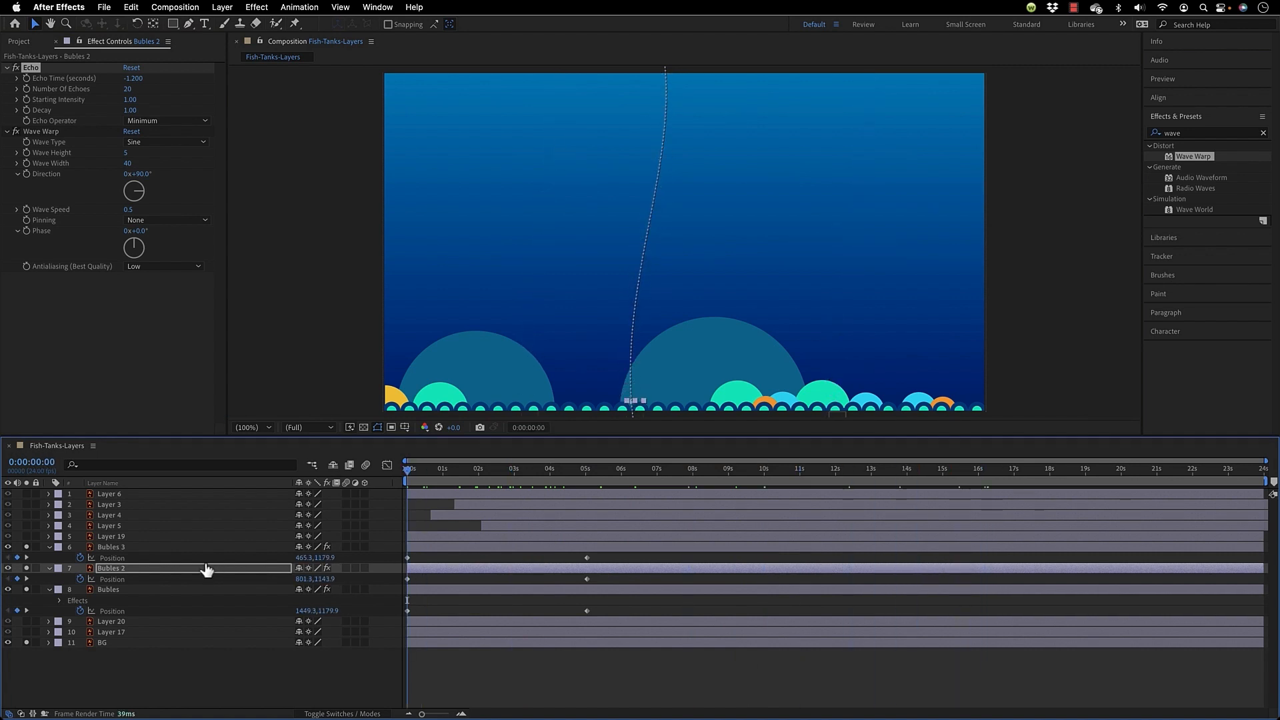
Unsolo the Bubles 3, Bubles 2 and Bubles layers, solo the seaweed on Layer 20 and select it.
left_click(26, 546)
left_click(26, 568)
left_click(27, 589)
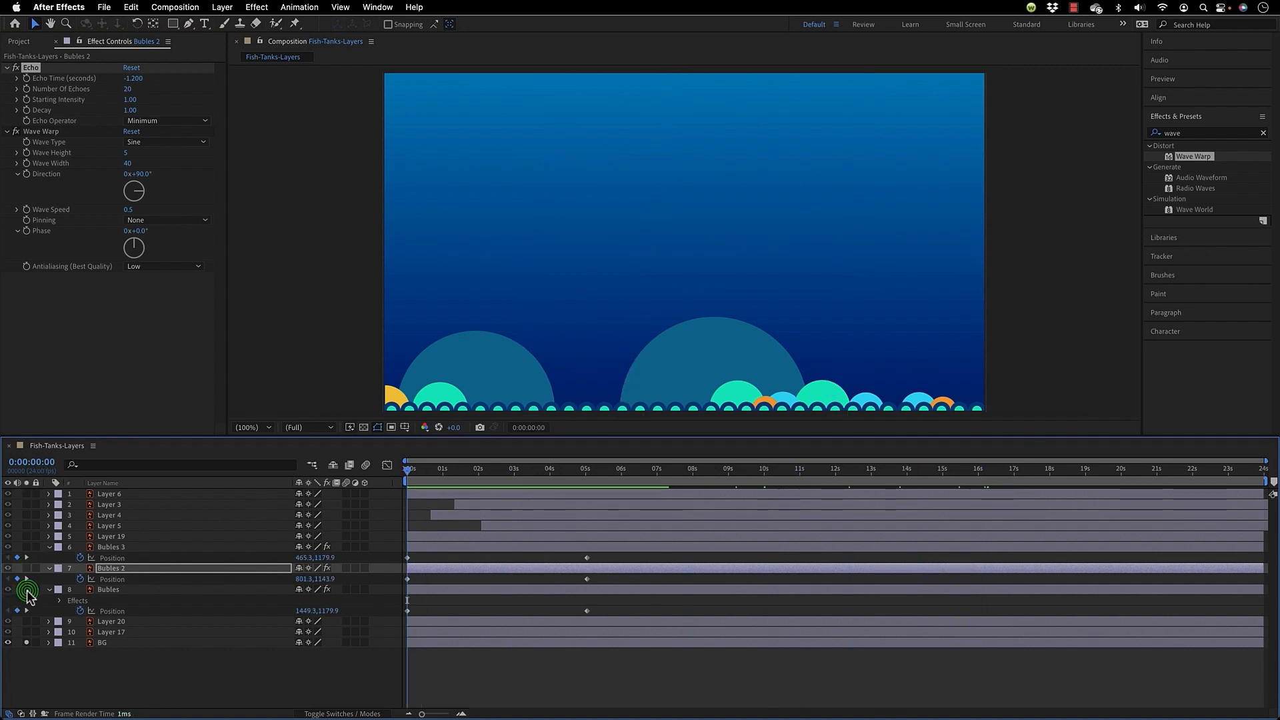
left_click(27, 622)
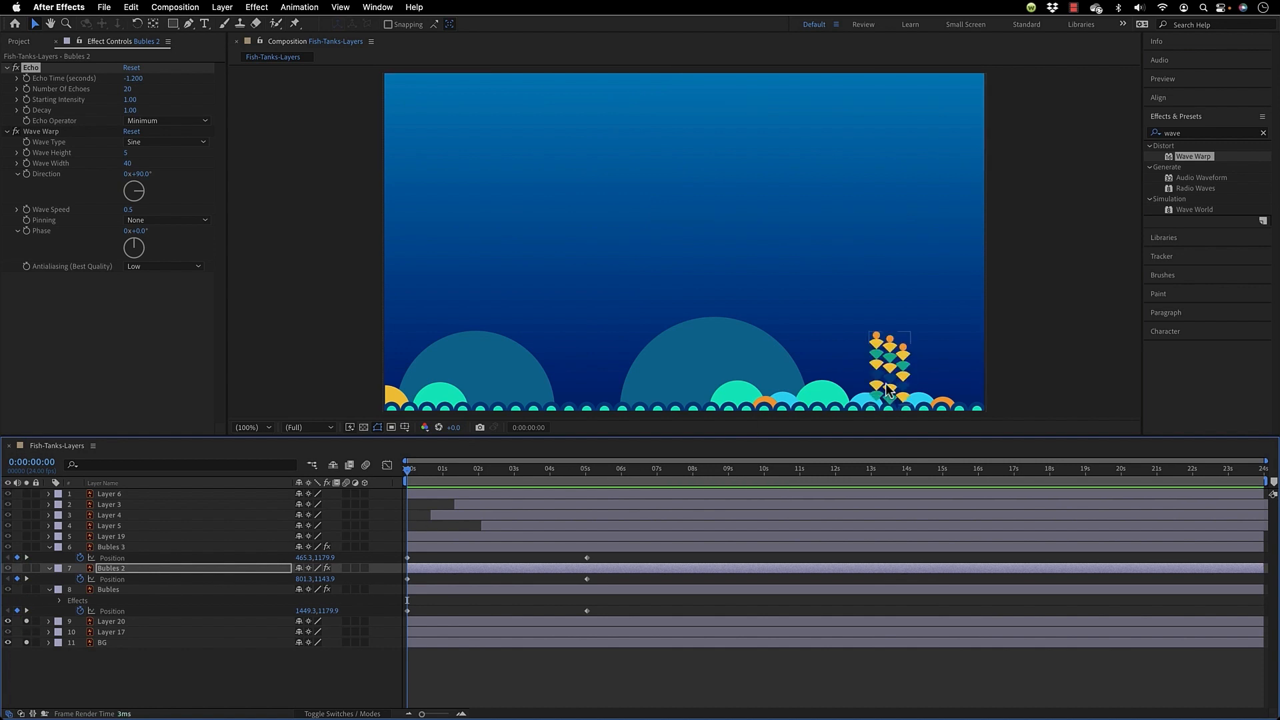
left_click(889, 390)
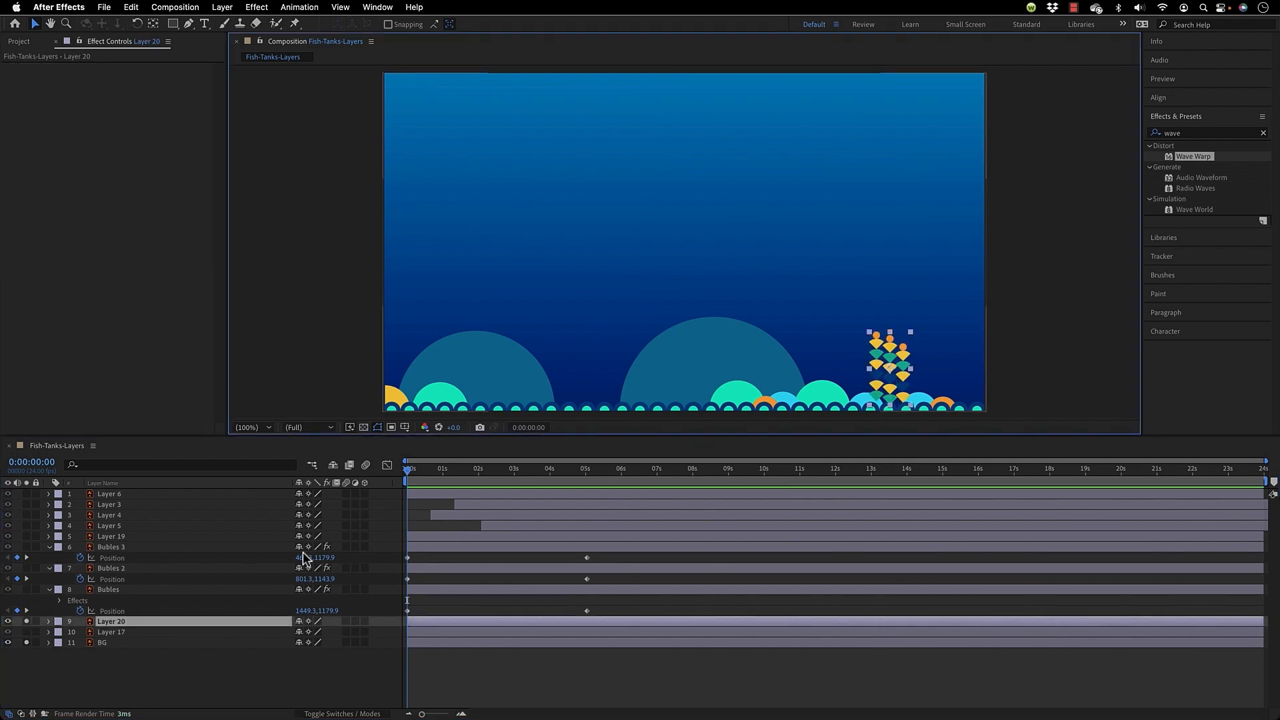
left_click(26, 632)
left_click(27, 632)
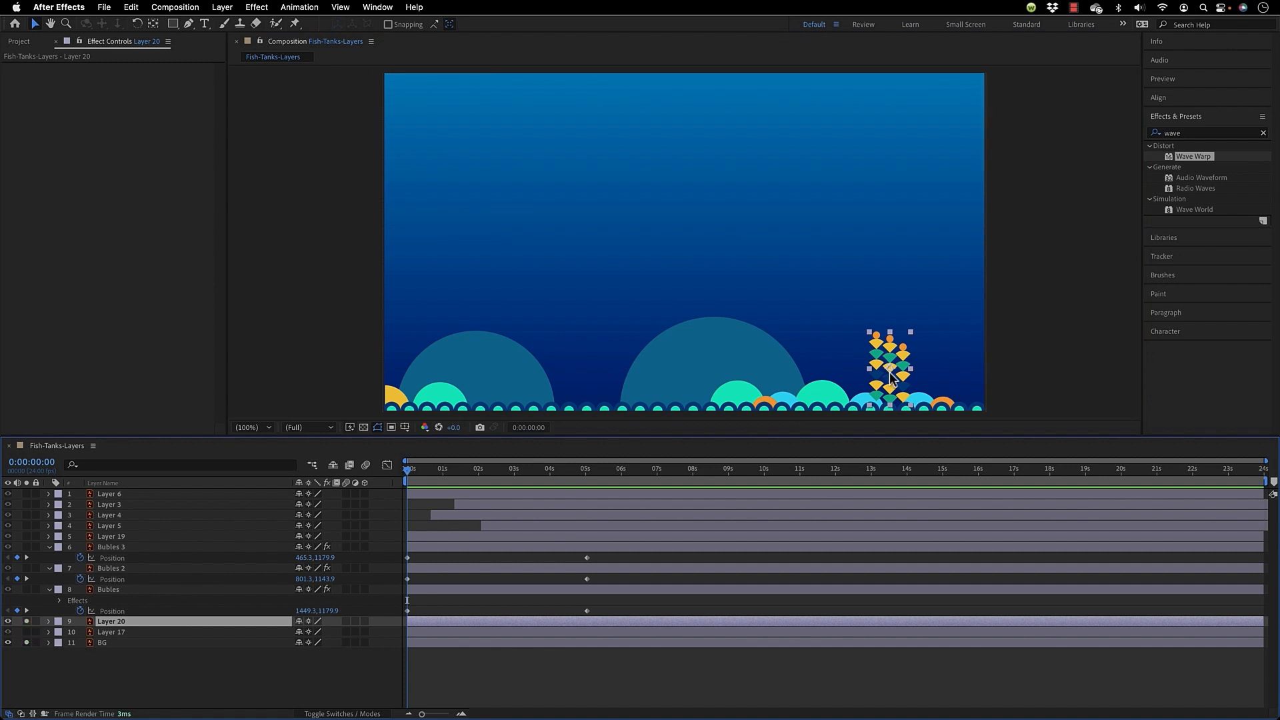
Apply CC Bender to Layer 20, with its Top point above the seaweed at about 1618, 806 and its Base below at about 1626, 1096.
key("super+5")
type("bend")
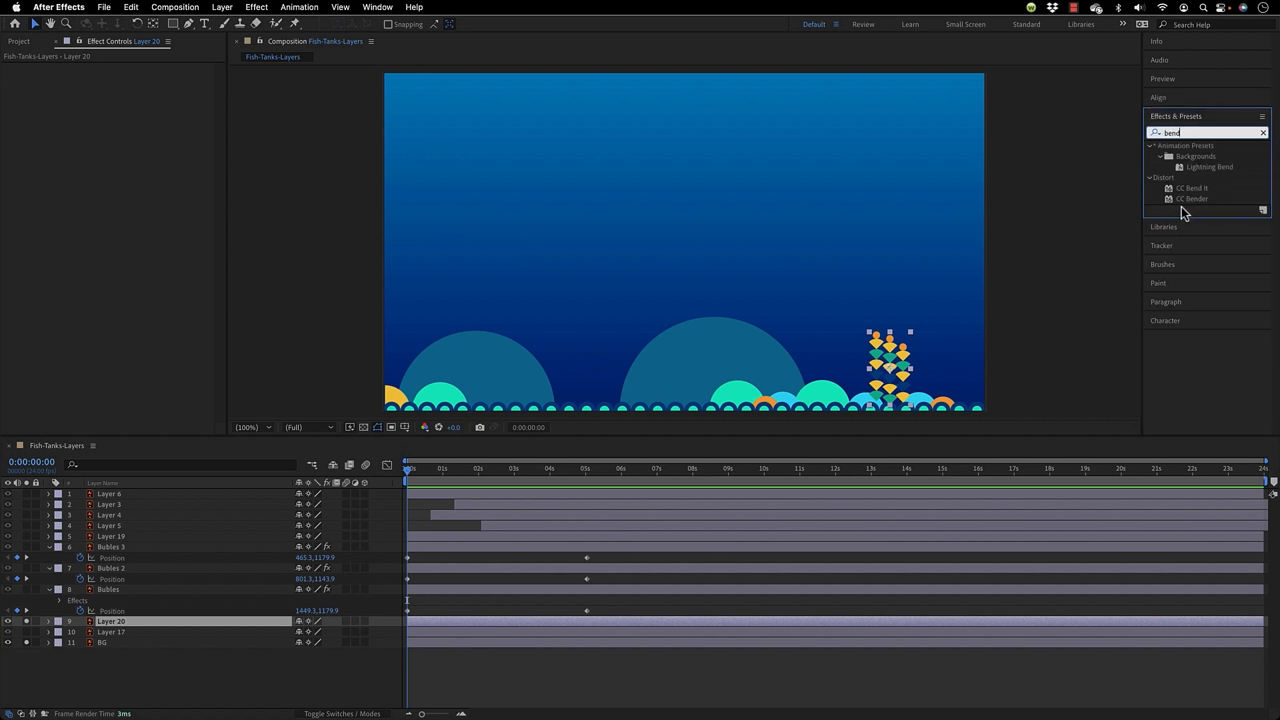
left_click_drag(1193, 199, 883, 386)
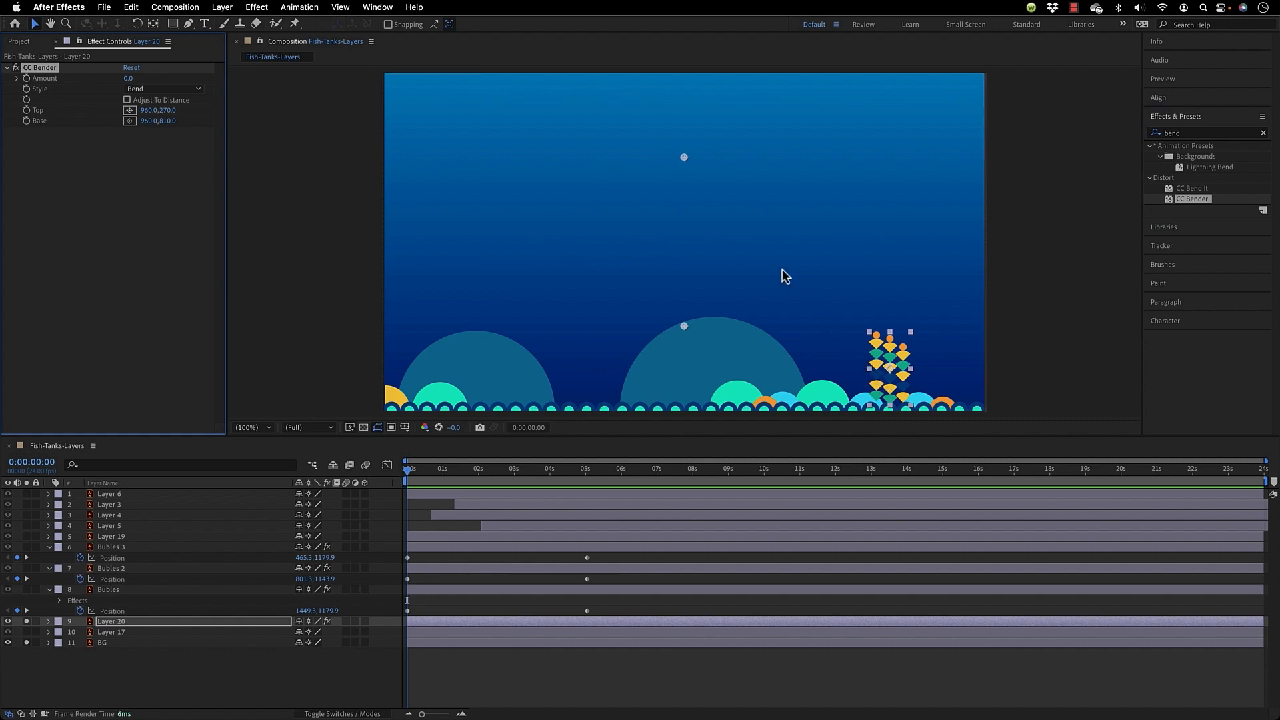
left_click_drag(682, 157, 888, 328)
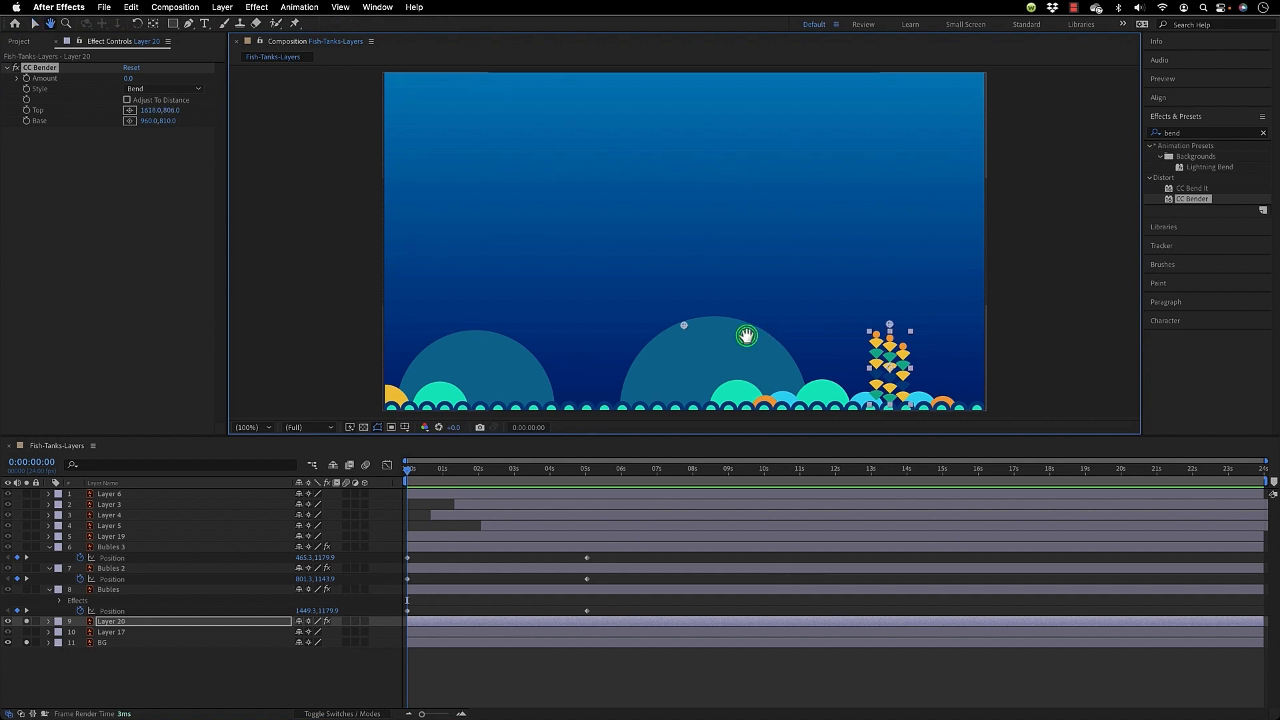
scroll(740, 313, "down", 3)
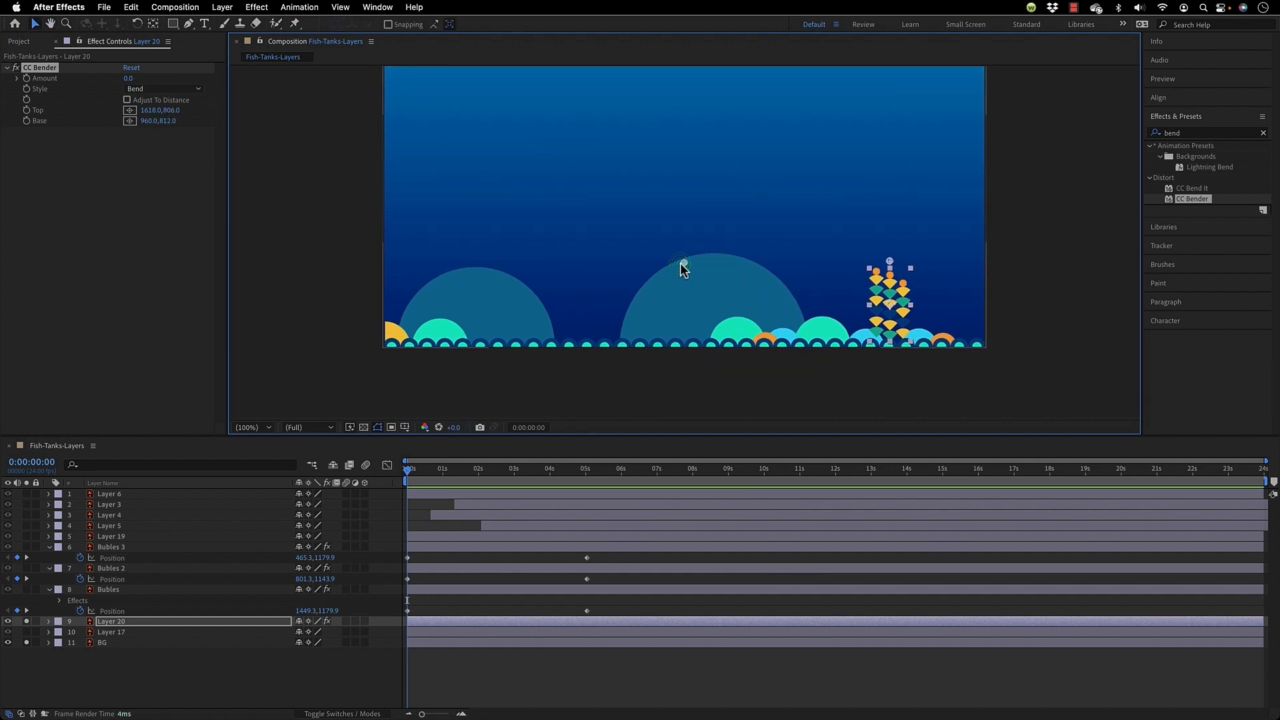
left_click_drag(680, 266, 894, 353)
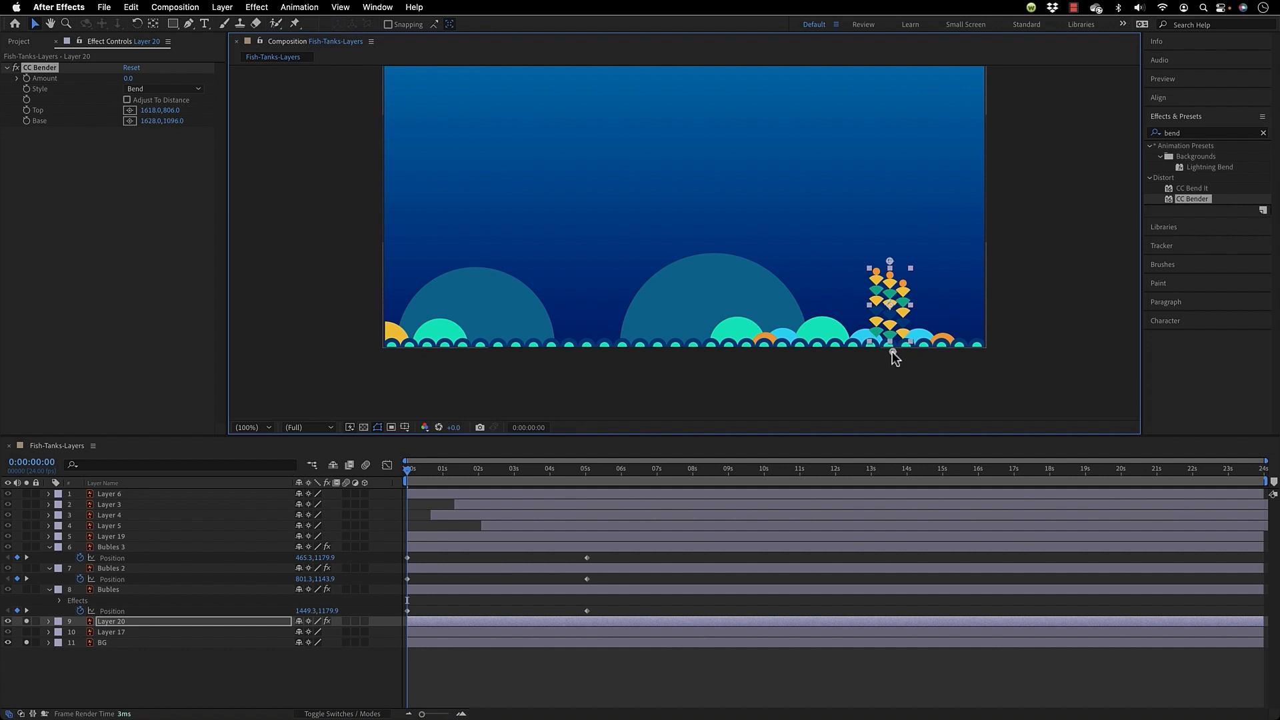
Keyframe the CC Bender Amount of Layer 20 at -12 on the first frame and reveal the keyframe in the timeline.
mouse_move(128, 78)
left_mouse_down()
mouse_move(150, 82)
mouse_move(116, 82)
mouse_move(141, 85)
mouse_move(127, 83)
left_mouse_up()
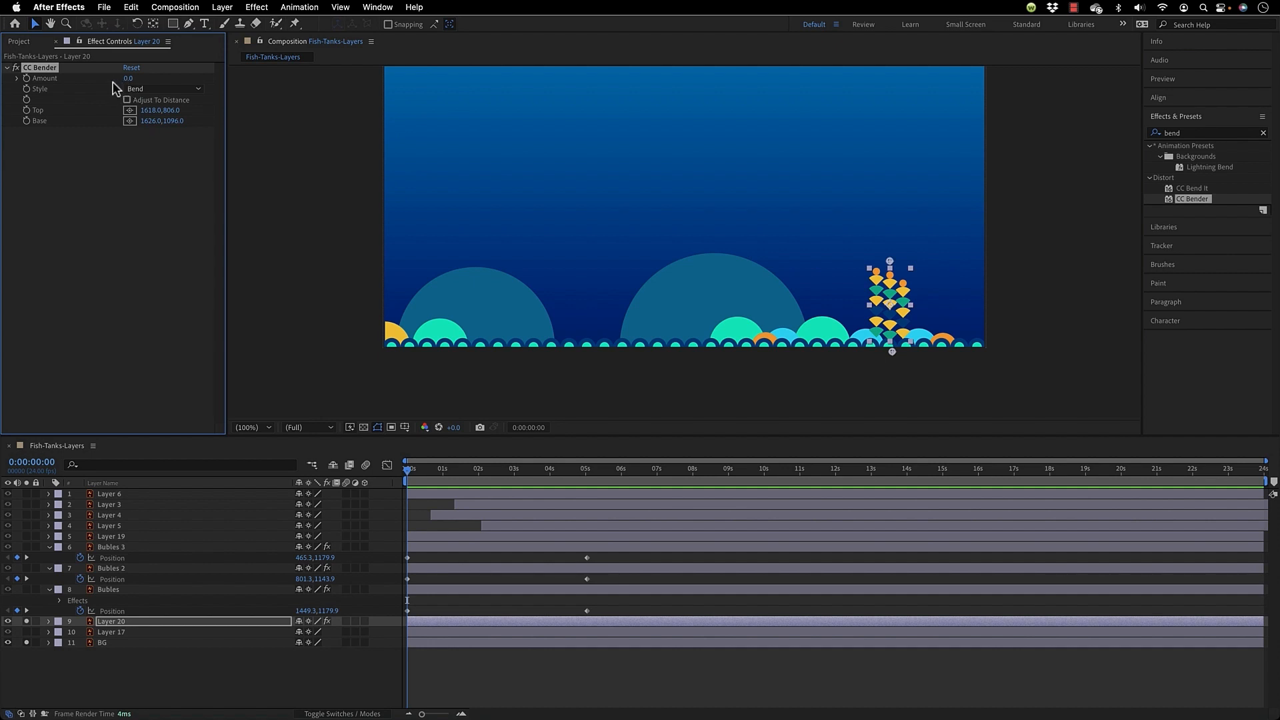
left_click(126, 78)
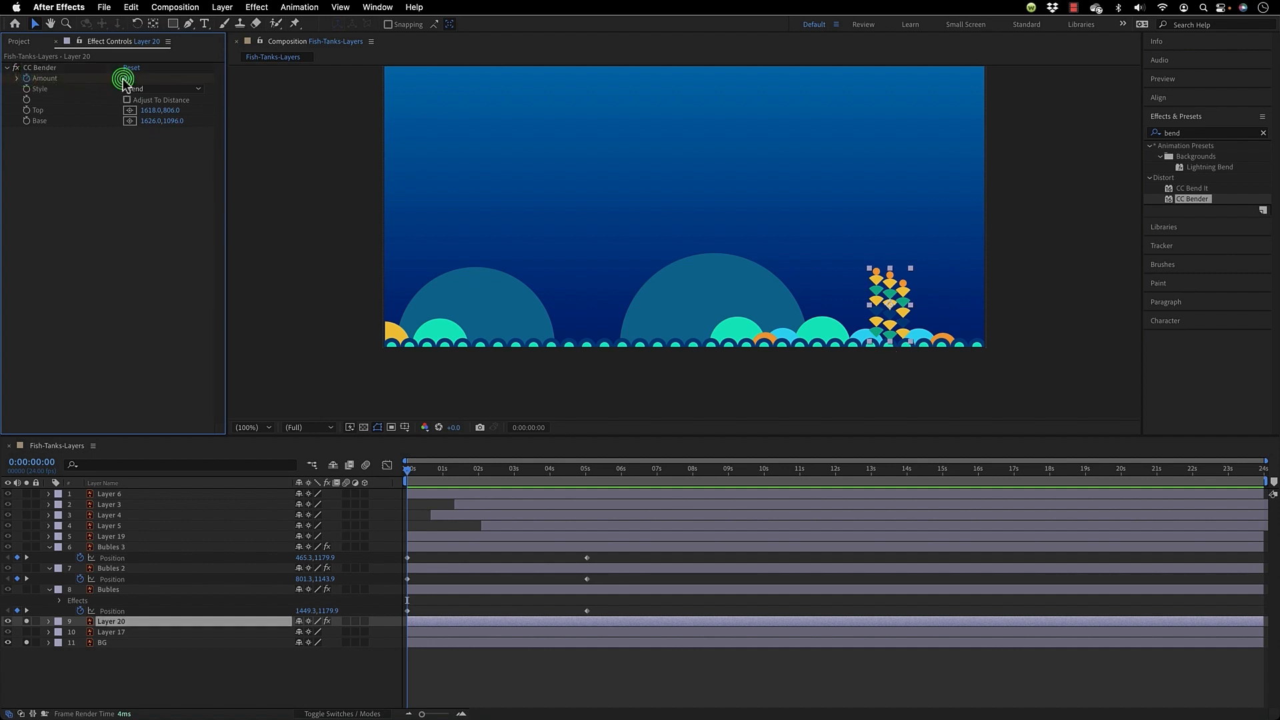
type("-12")
key("Return")
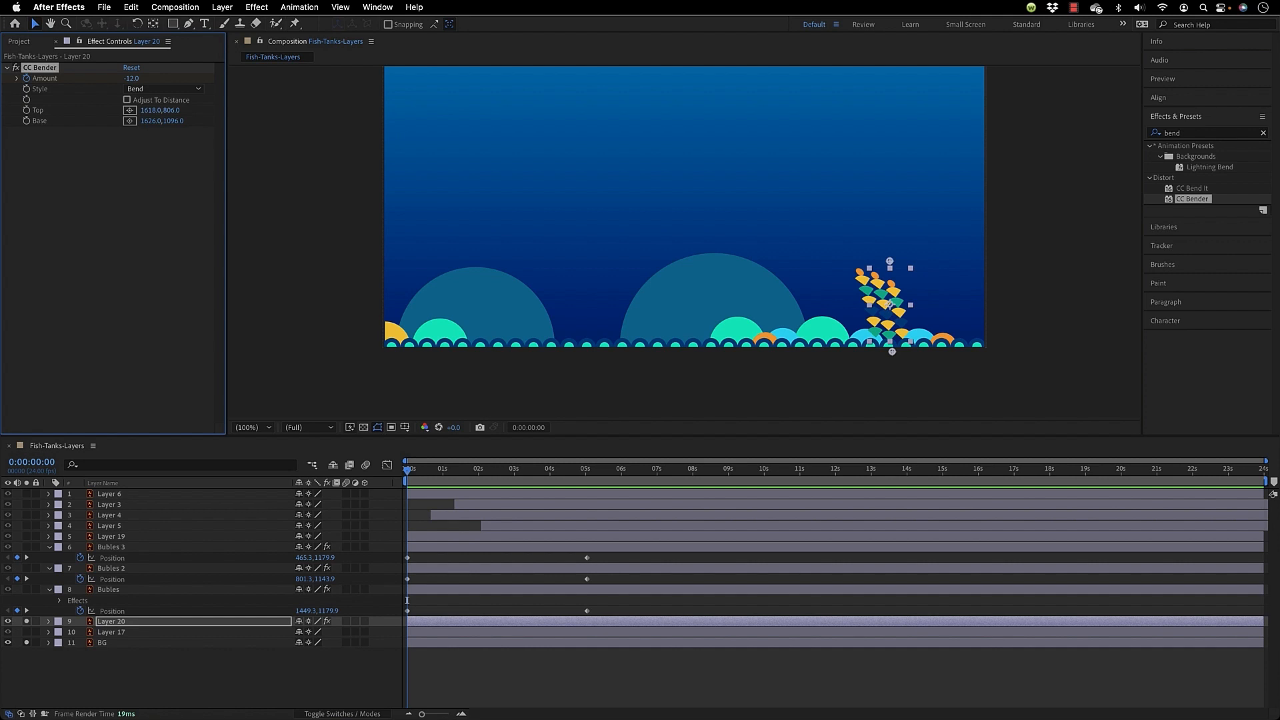
key("u")
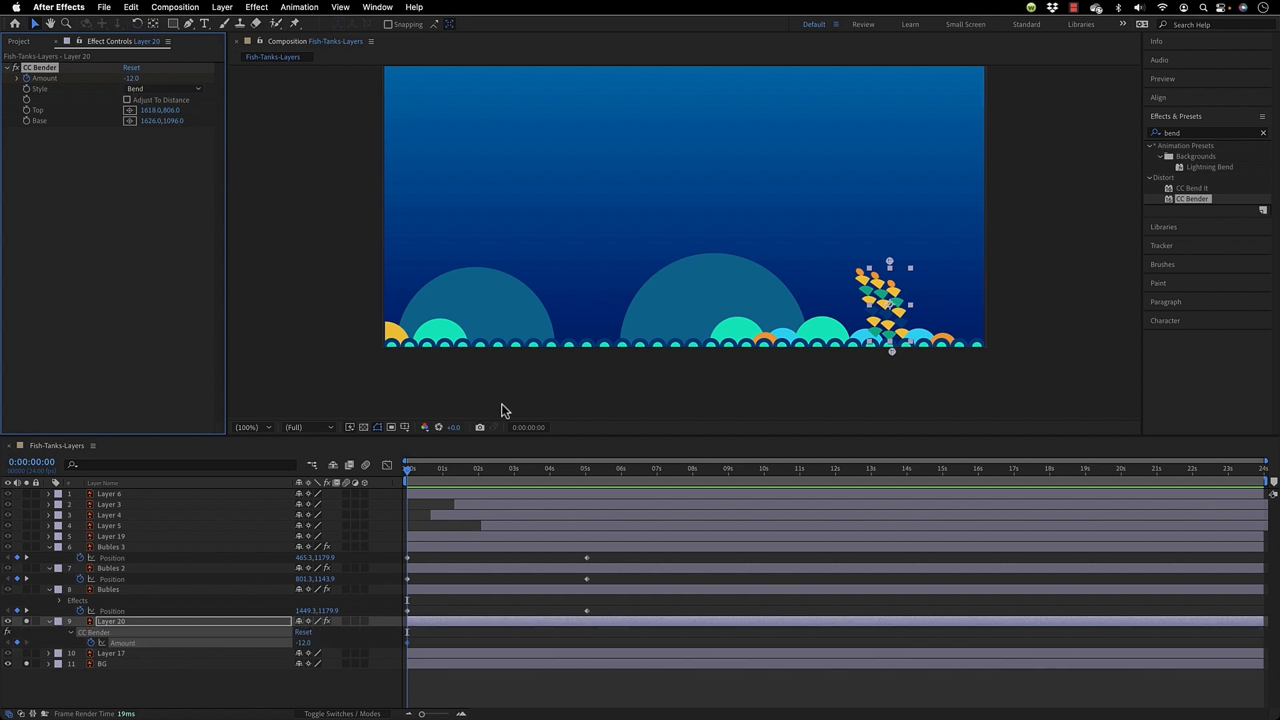
Add a second CC Bender Amount keyframe of 12 at the 7-second mark on Layer 20.
left_click_drag(584, 479, 656, 480)
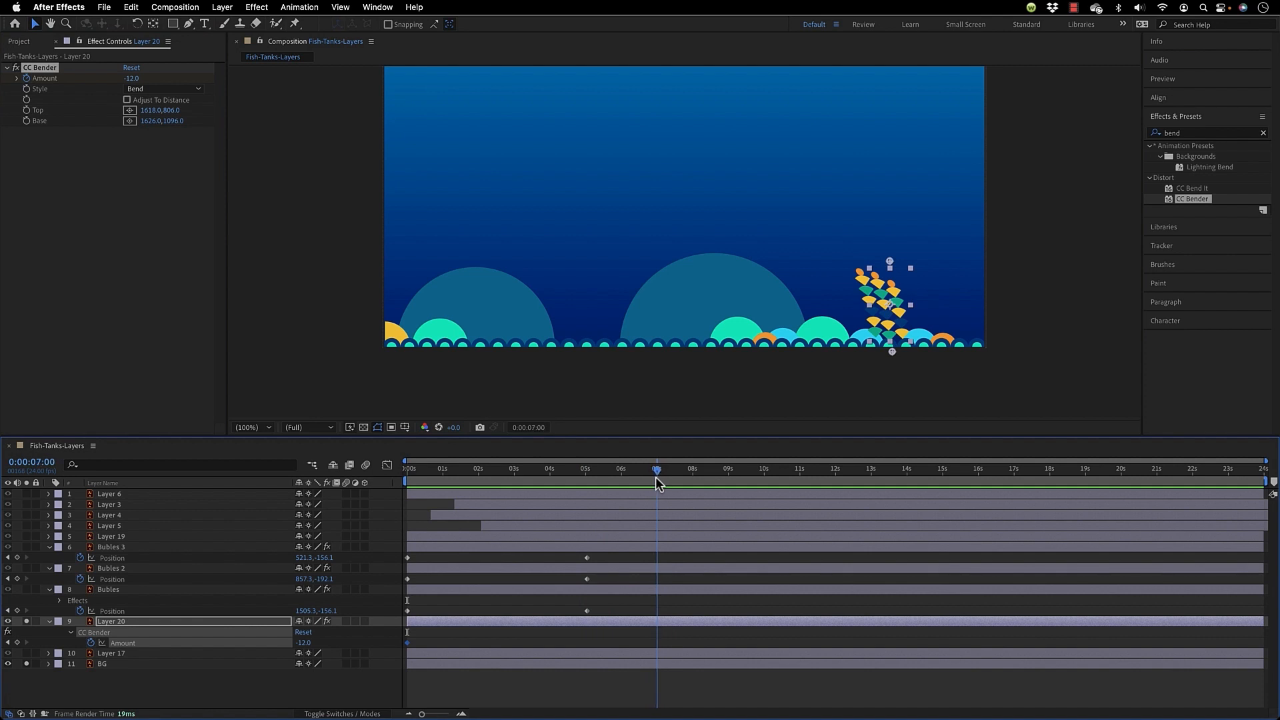
left_click(130, 79)
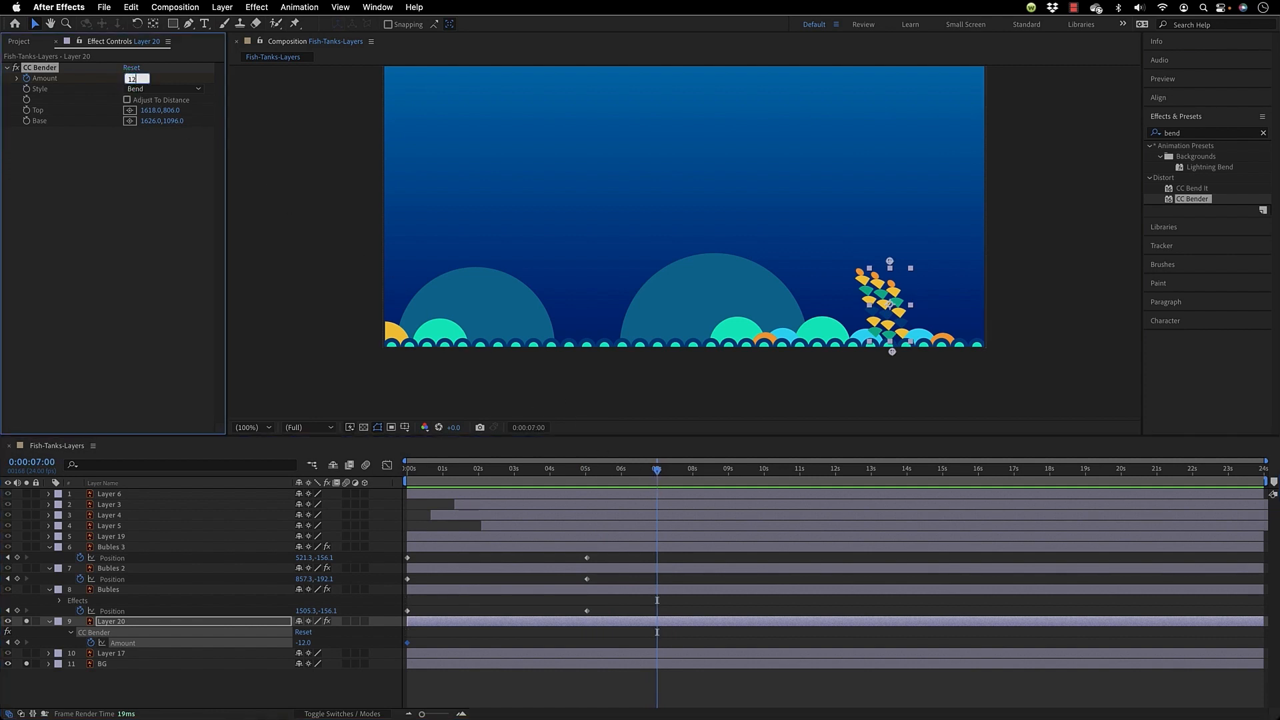
type("12")
key("Return")
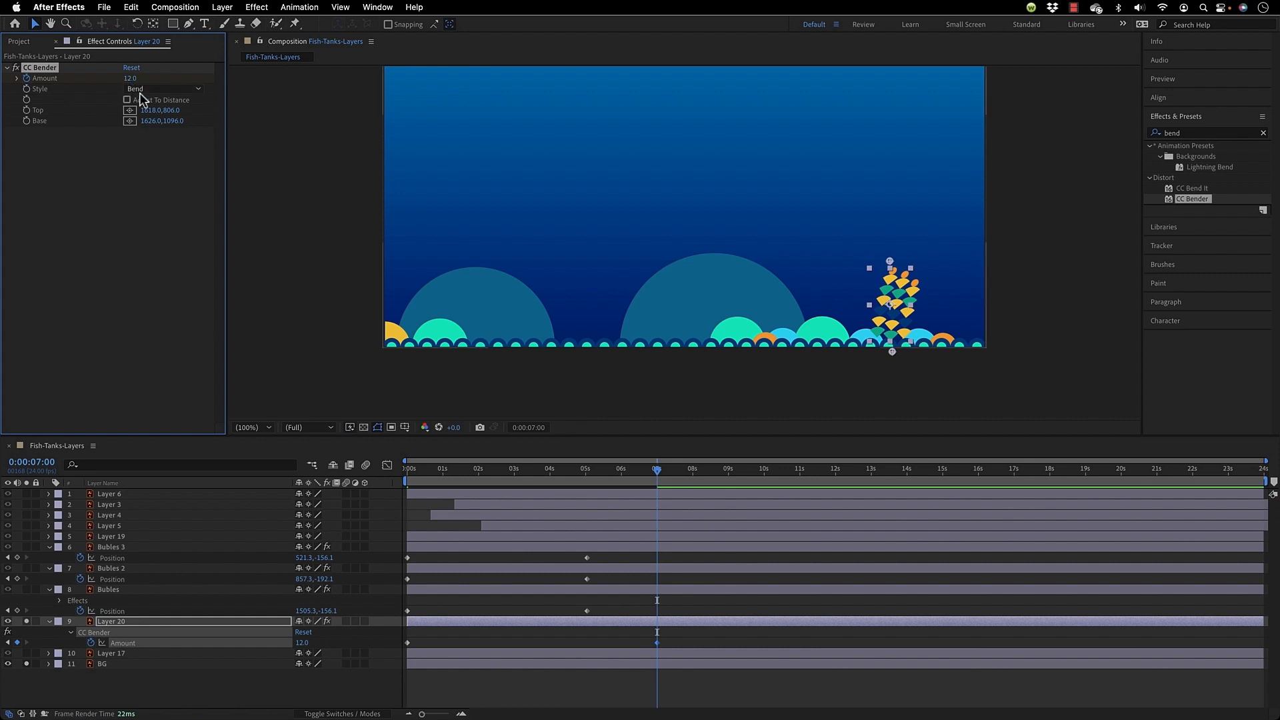
Add the expression loopOut("pingpong") to Layer 20's CC Bender Amount and preview the swaying seaweed from the start.
left_click_drag(489, 481, 363, 539)
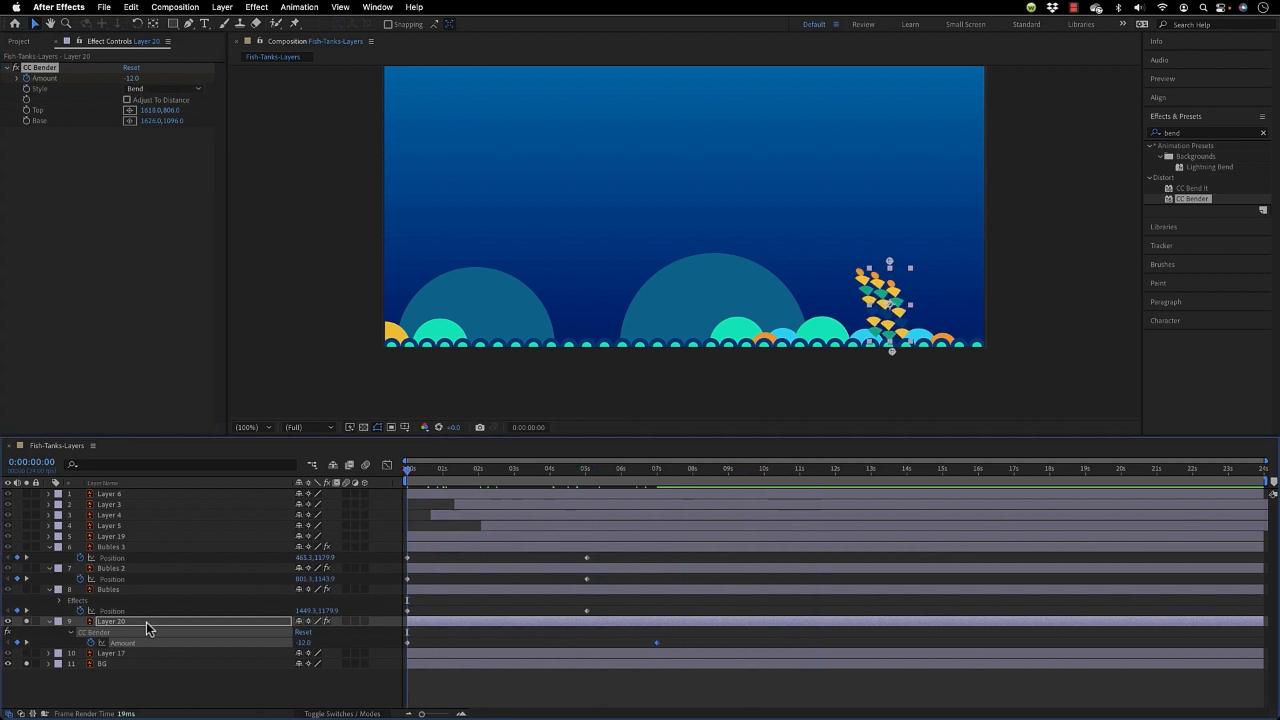
left_click(92, 644, "alt")
type("l")
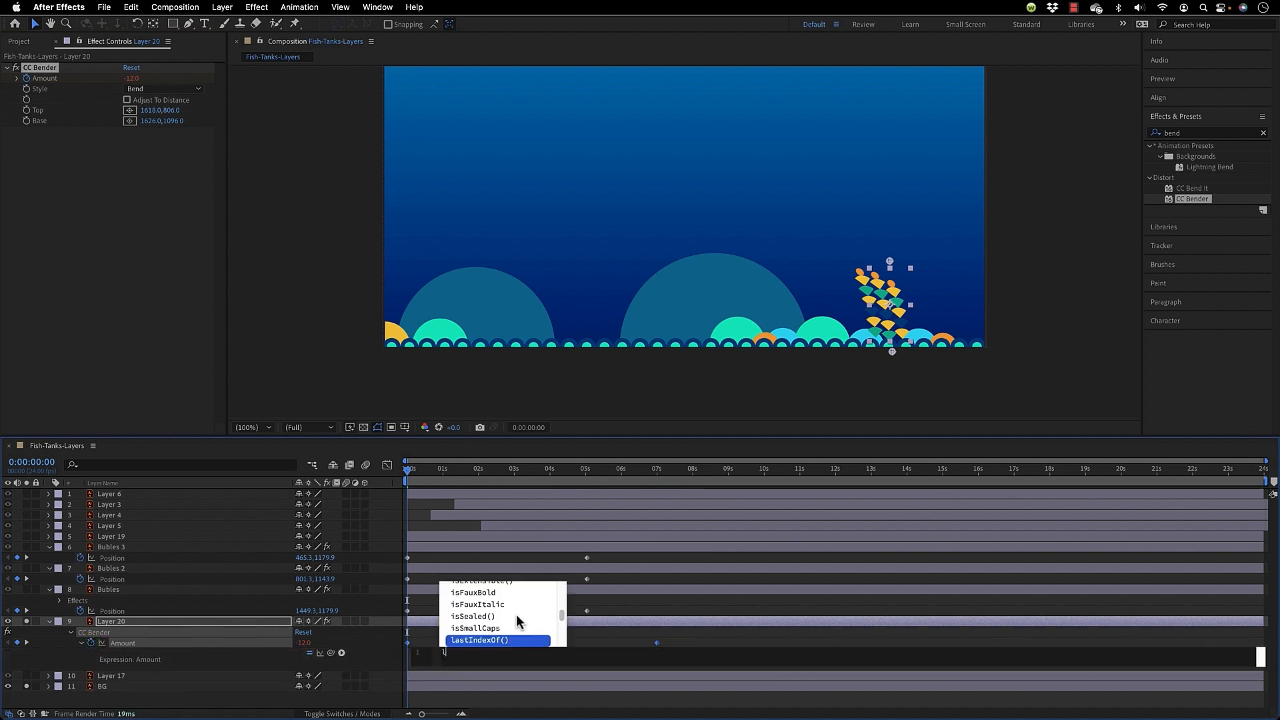
type("oopo")
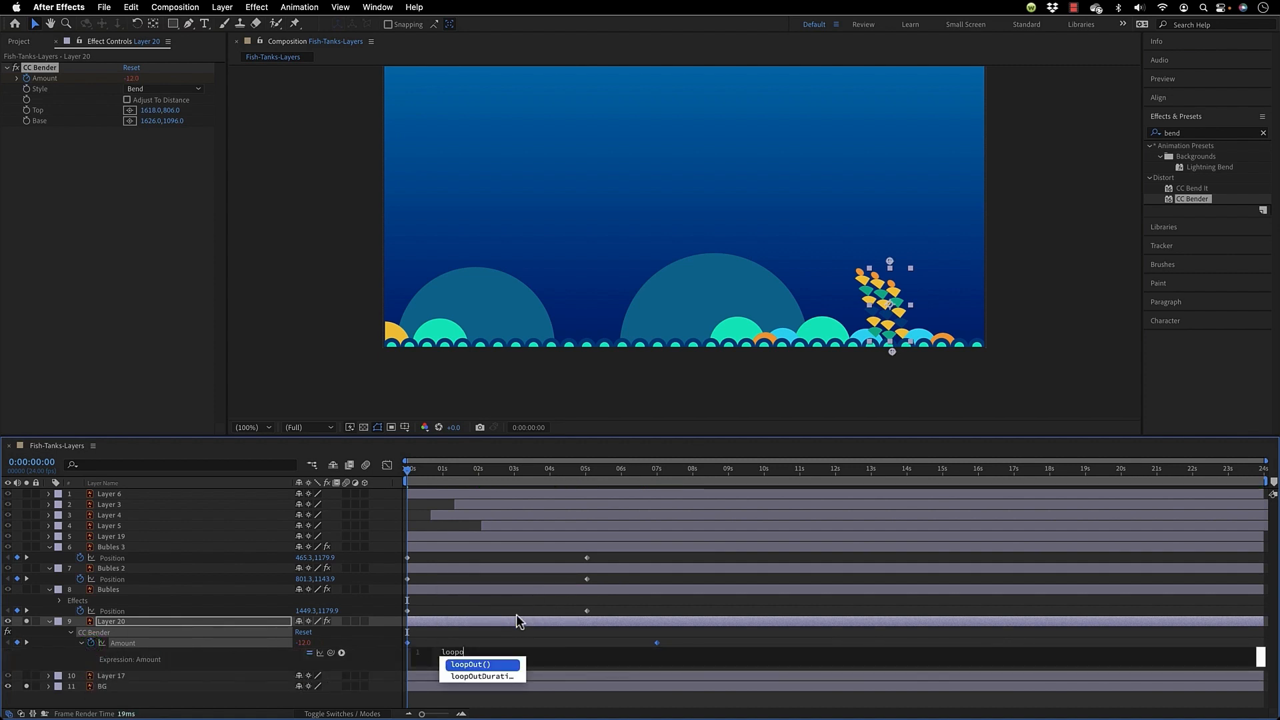
left_click(510, 663)
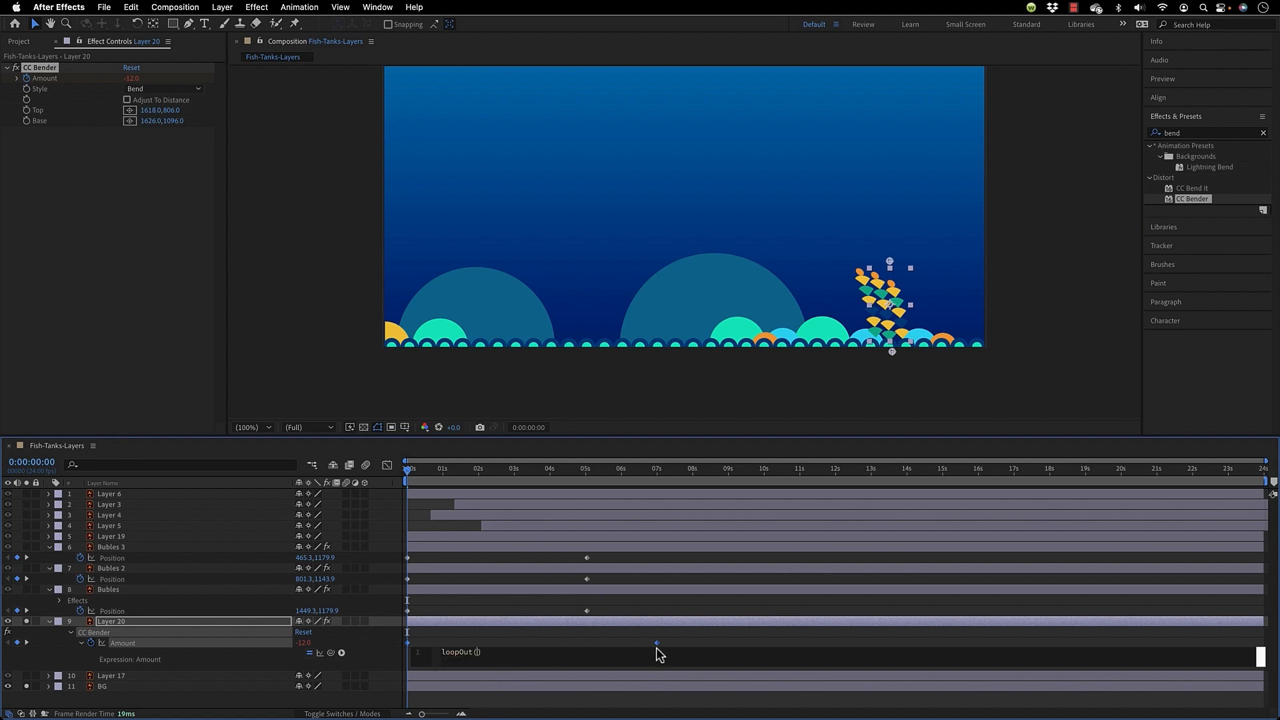
type("\"p")
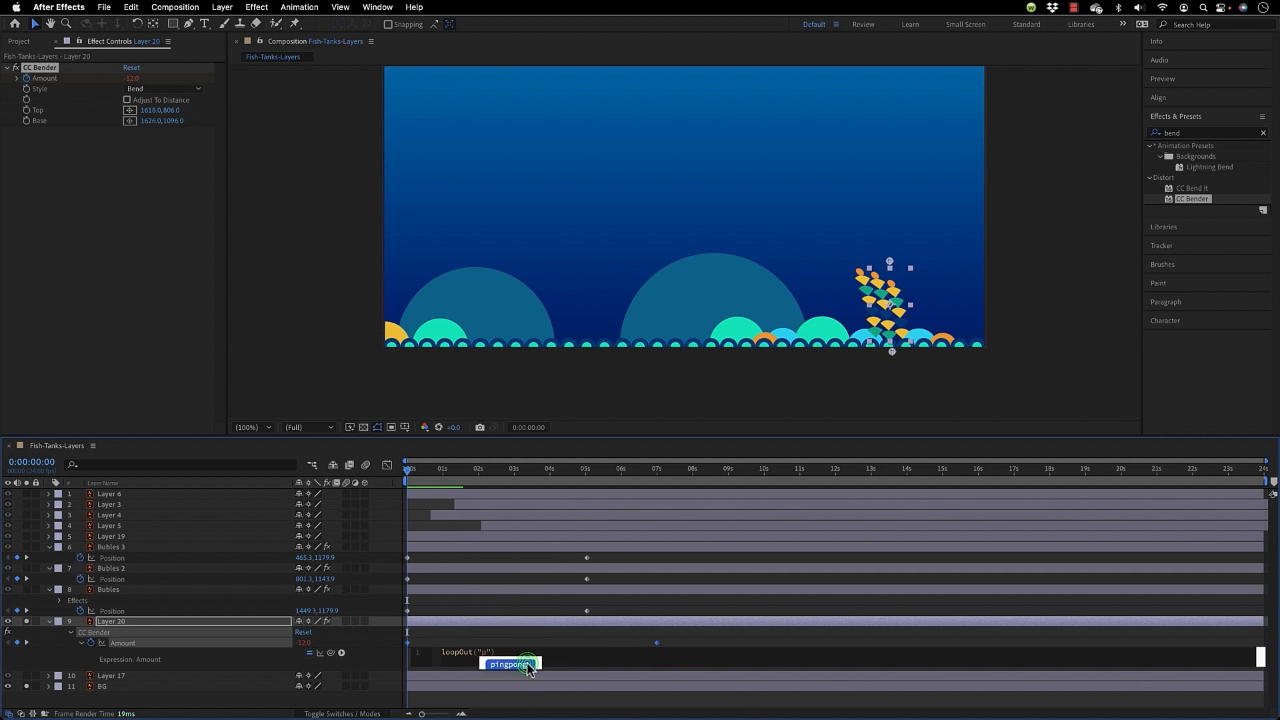
left_click(527, 664)
left_click(527, 479)
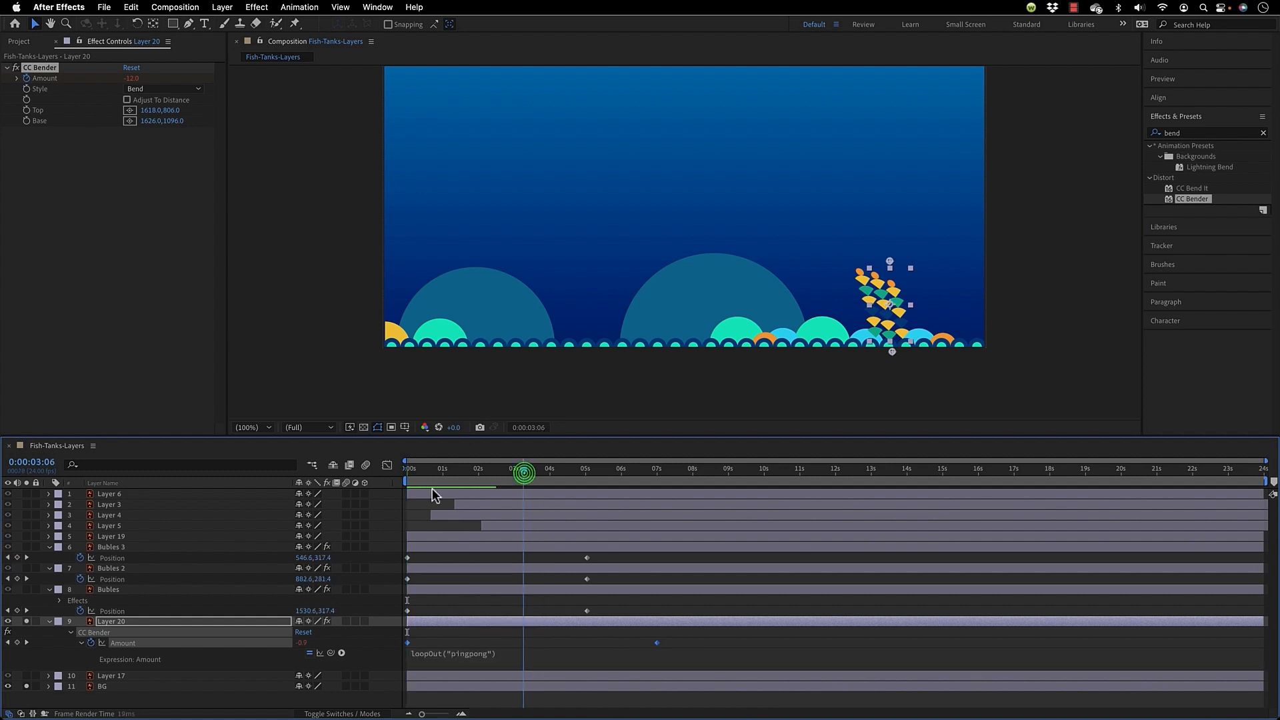
key("space")
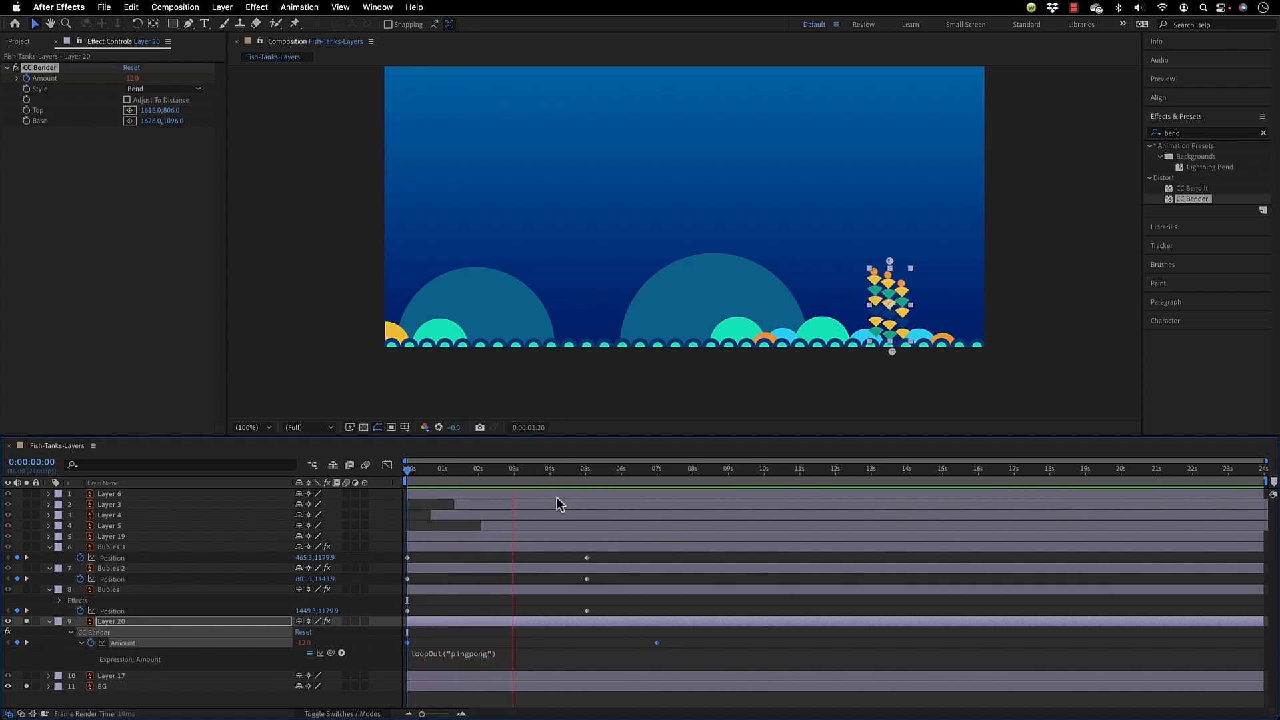
key("space")
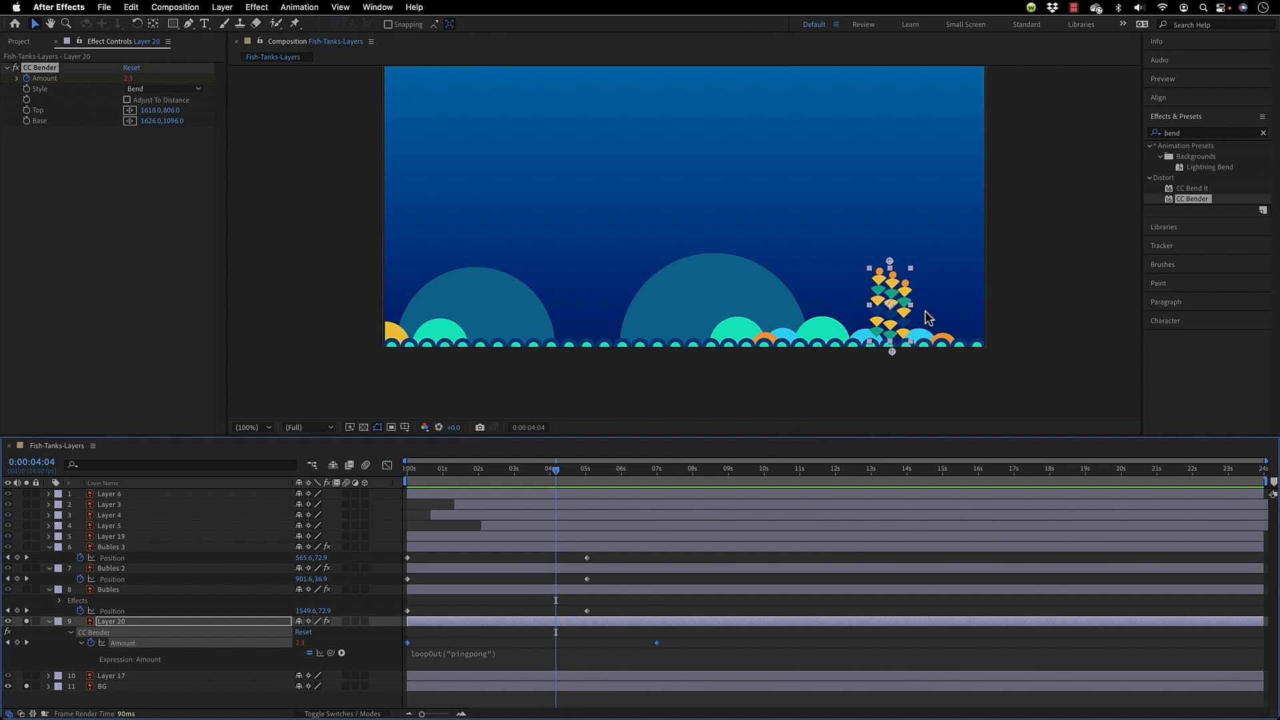
Apply Wave Warp to Layer 20 and set its Wave Height to 3.
left_click(1169, 133)
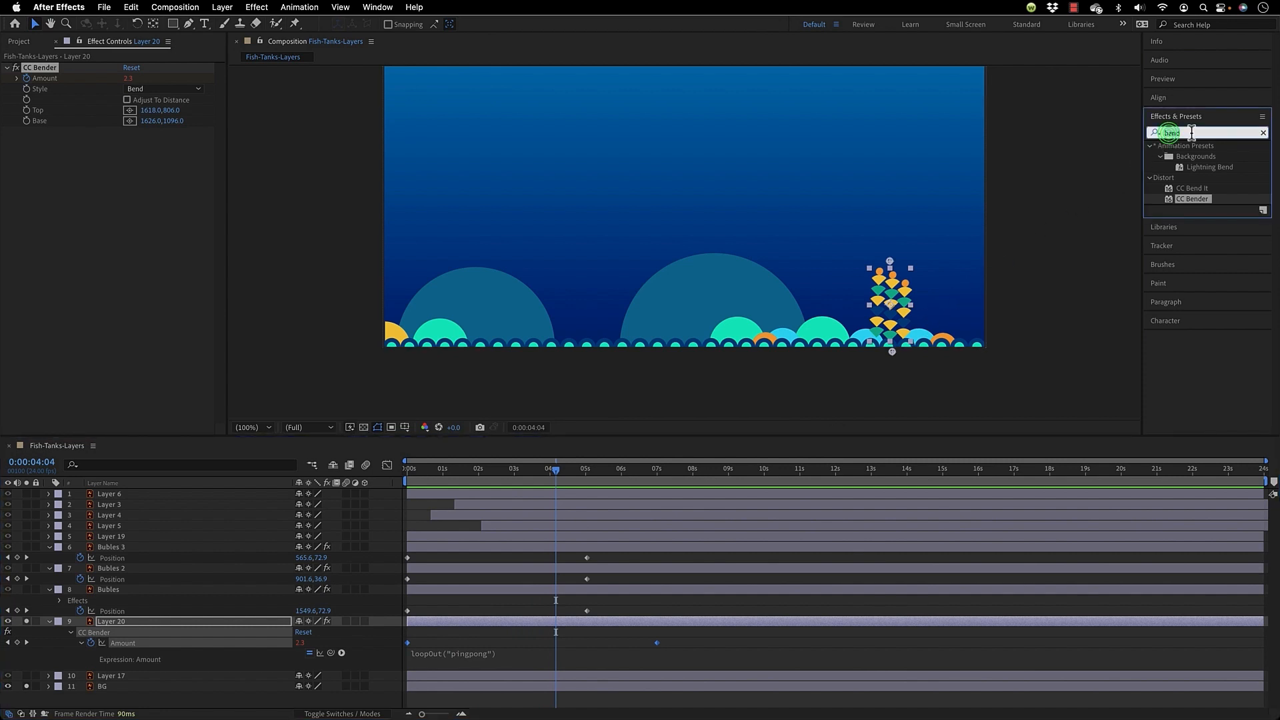
type("wva")
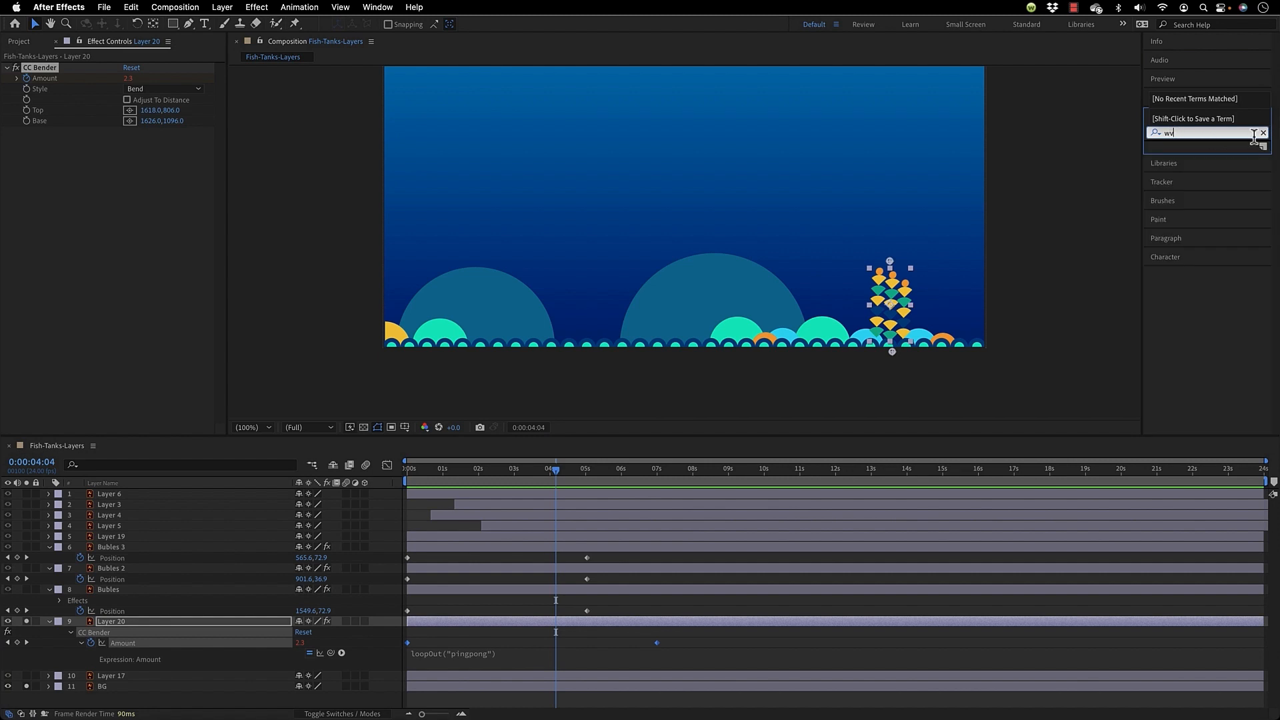
key("BackSpace")
type("ave")
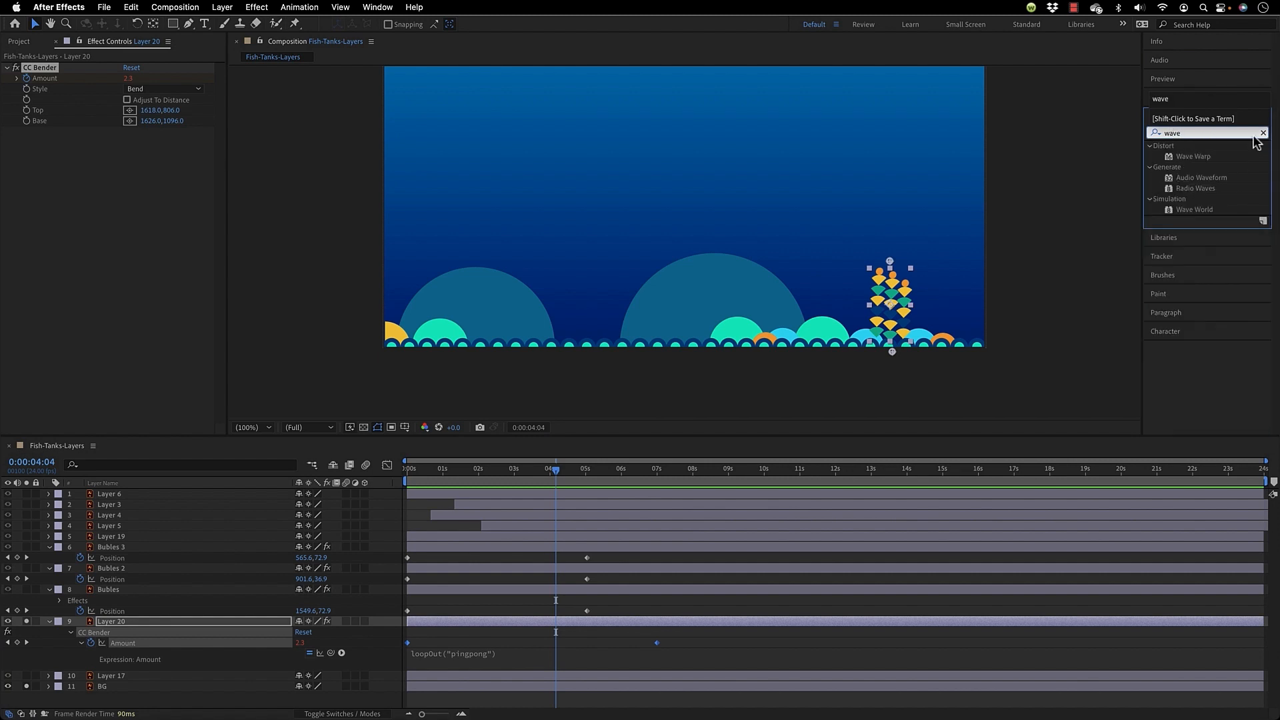
double_click(1193, 157)
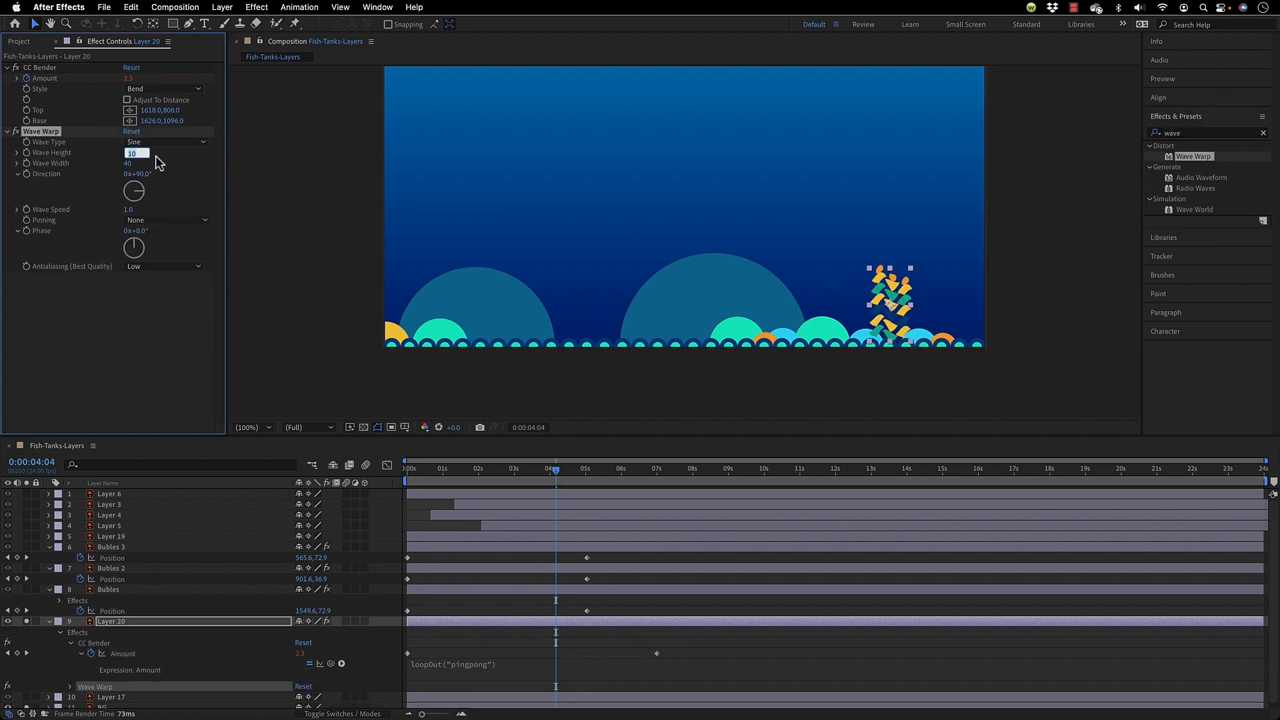
type("3")
key("Return")
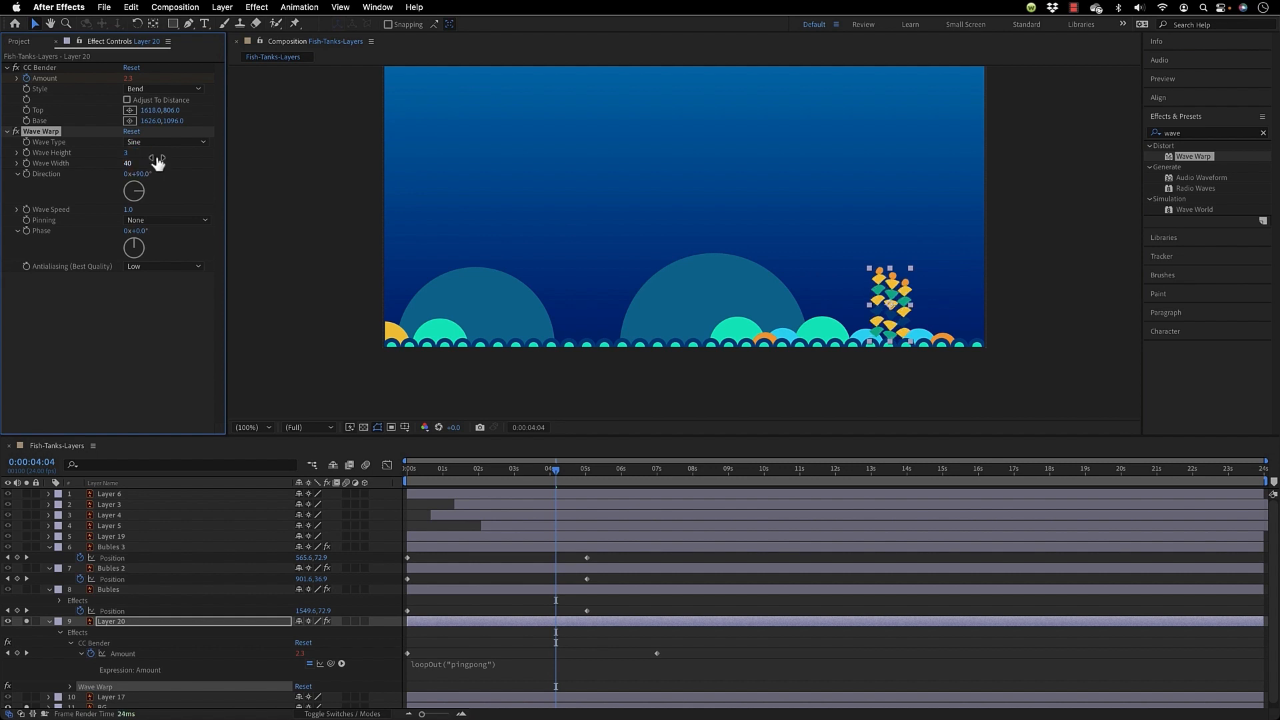
Preview the seaweed from the start and set the Wave Warp's Wave Width to 60 on Layer 20.
left_click_drag(514, 476, 386, 478)
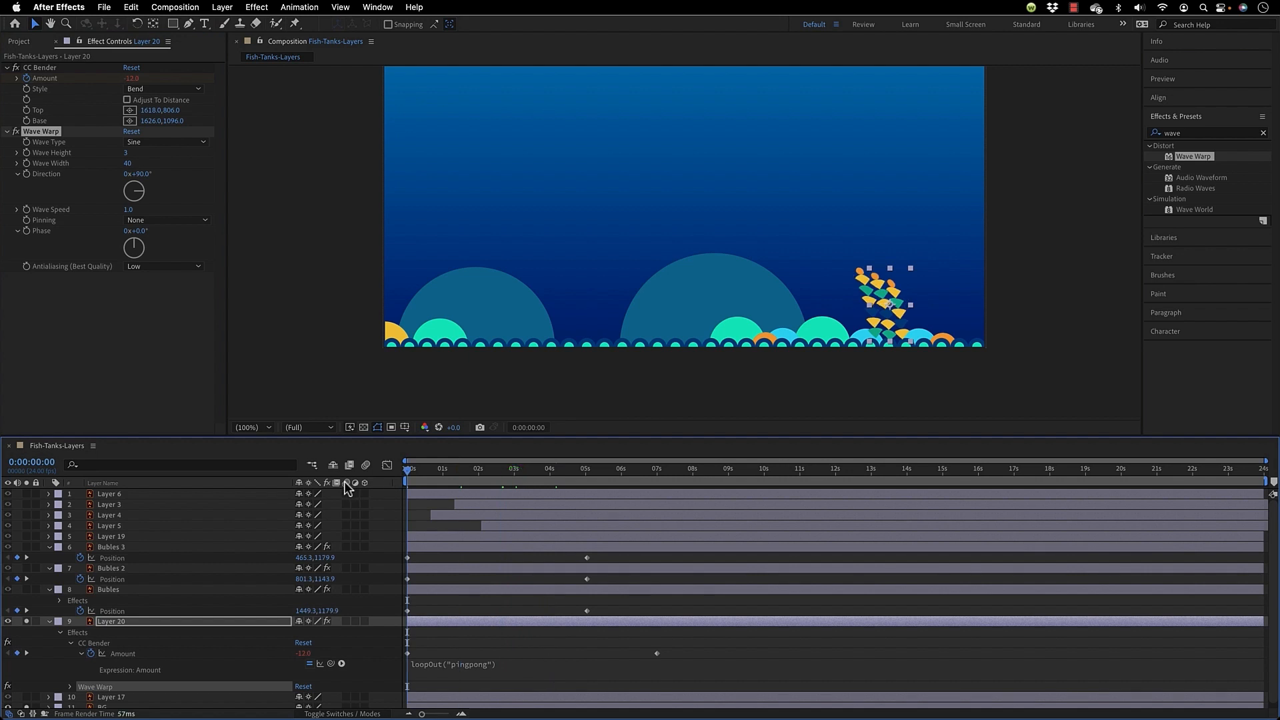
key("space")
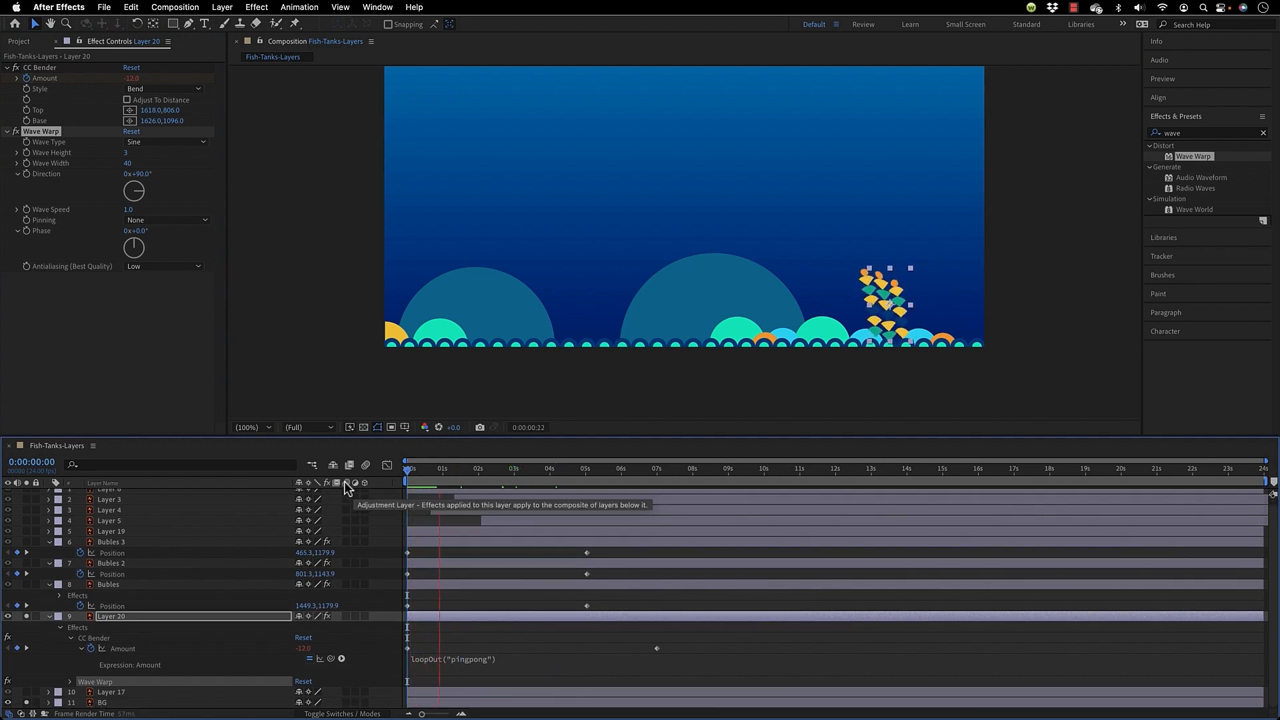
left_click(129, 164)
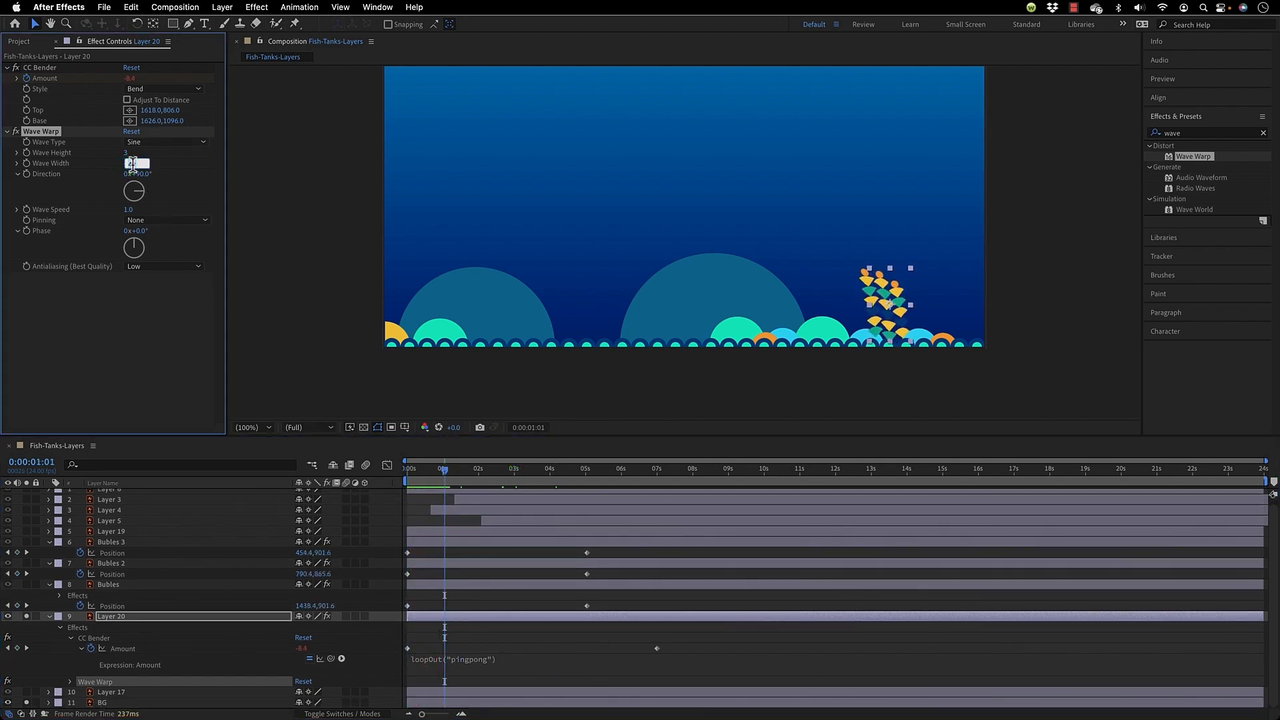
key("space")
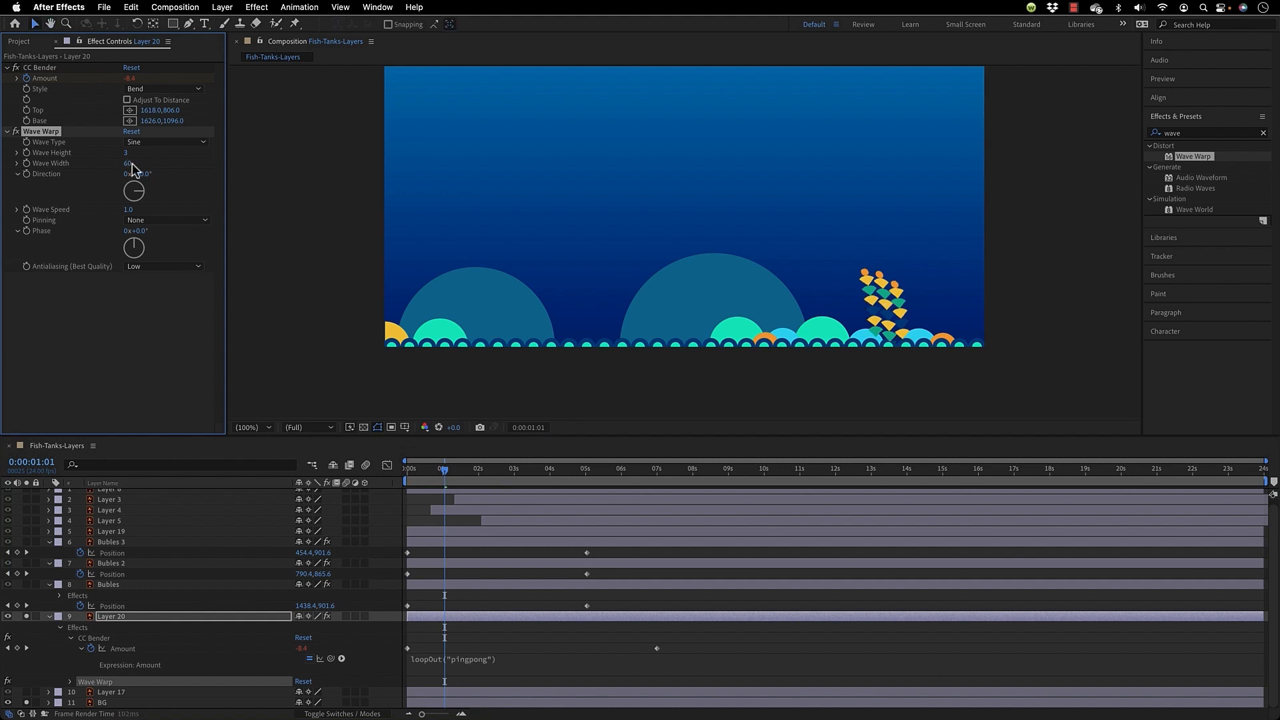
Set the Wave Warp's Wave Height to 2 on Layer 20 and preview the seaweed from the start.
key("space")
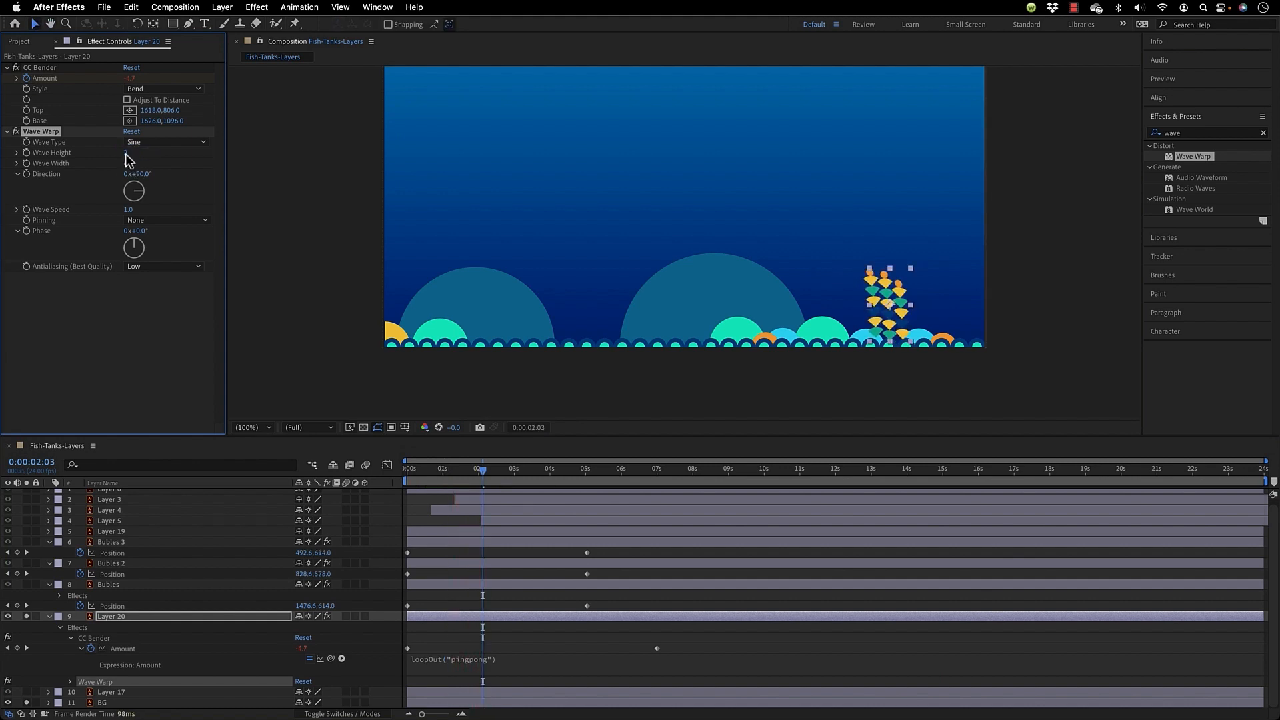
left_click_drag(434, 471, 360, 480)
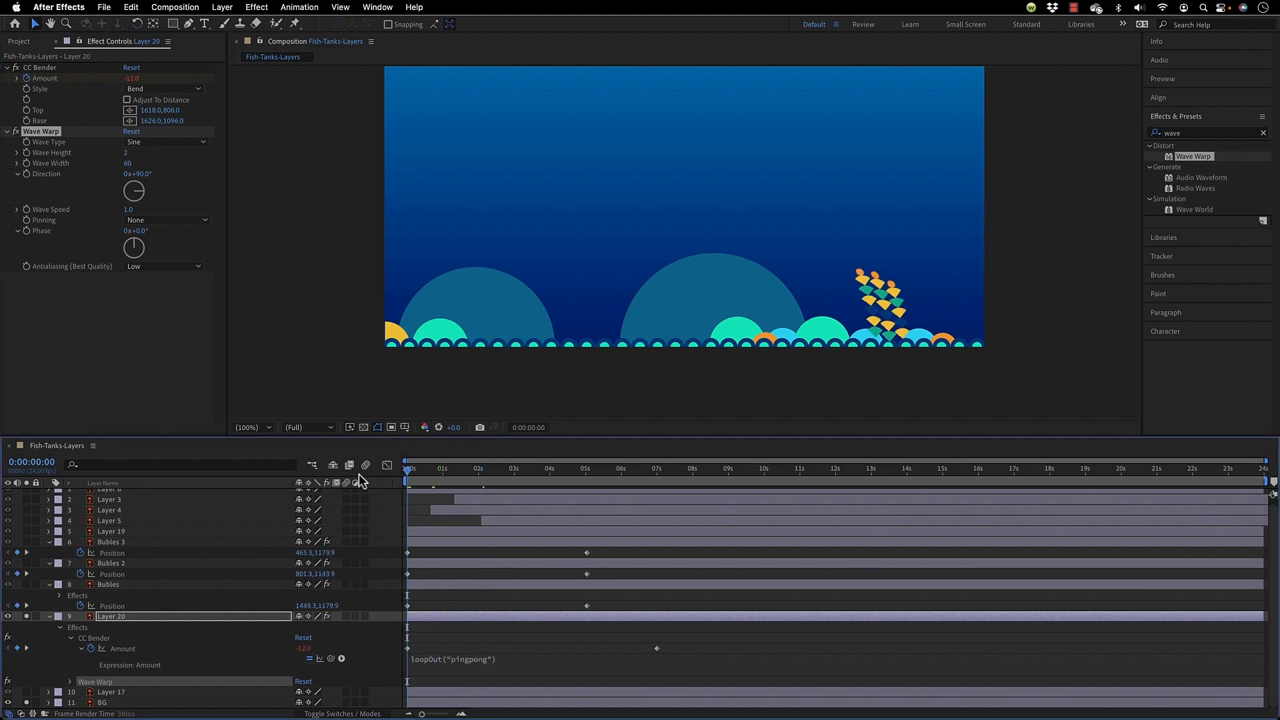
key("space")
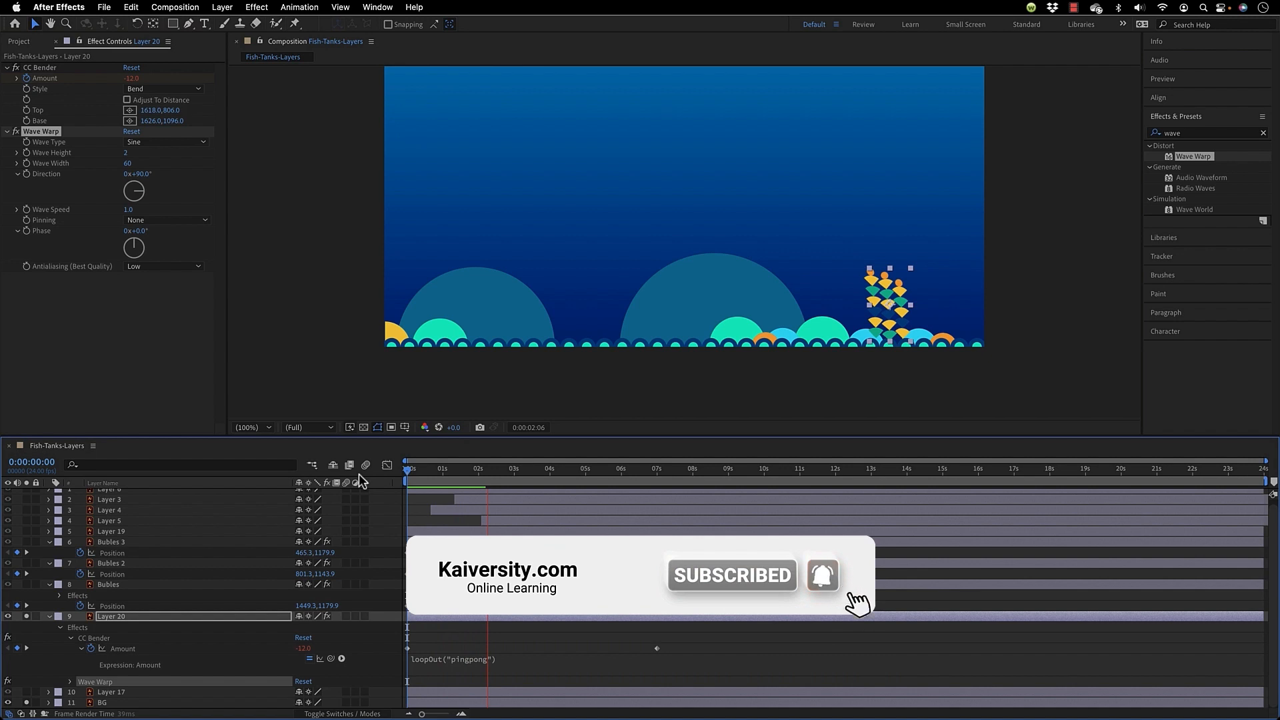
left_click(111, 392)
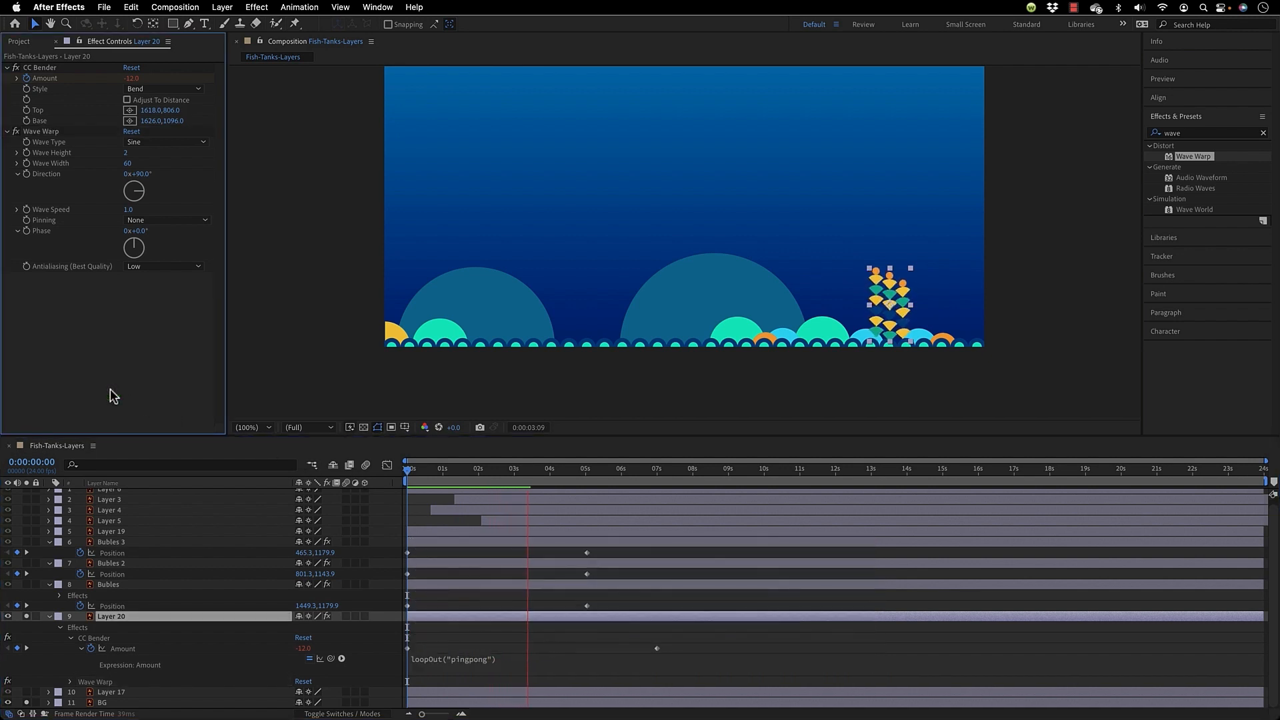
Solo Layer 17 and copy Layer 20's CC Bender and Wave Warp effects onto it at the start of the timeline.
left_click(31, 697)
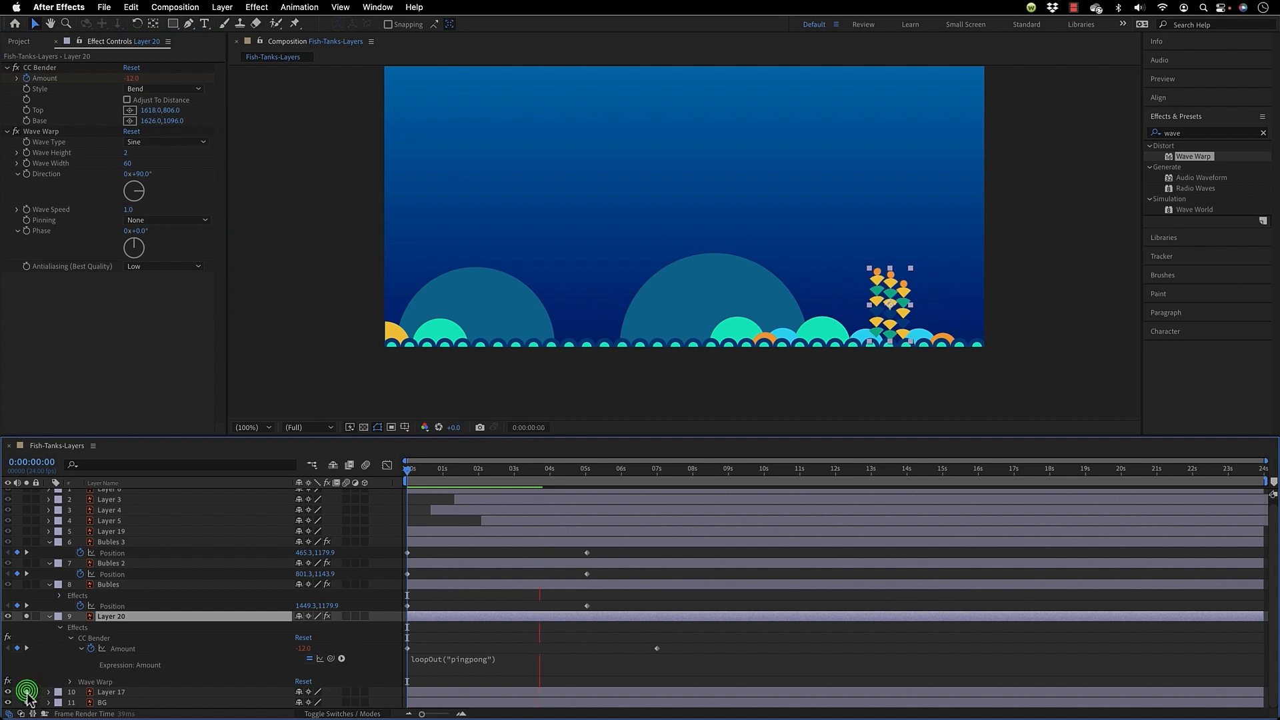
left_click(172, 372)
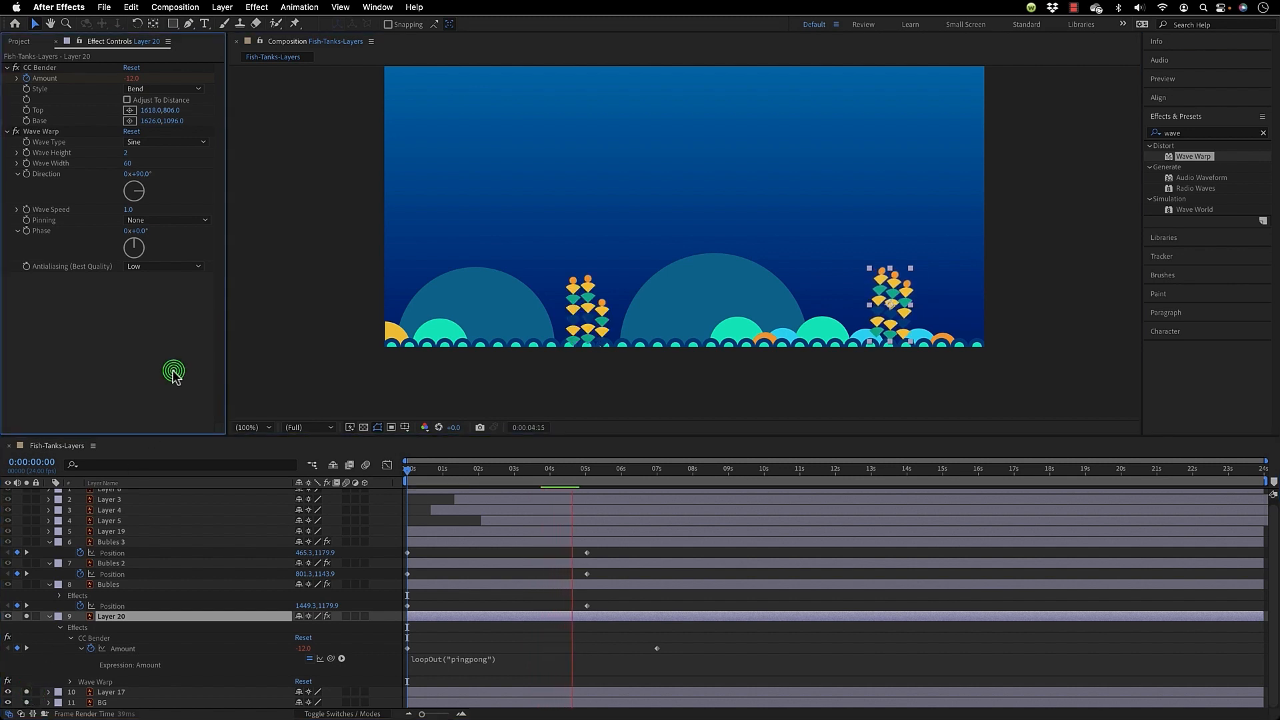
left_click(51, 68)
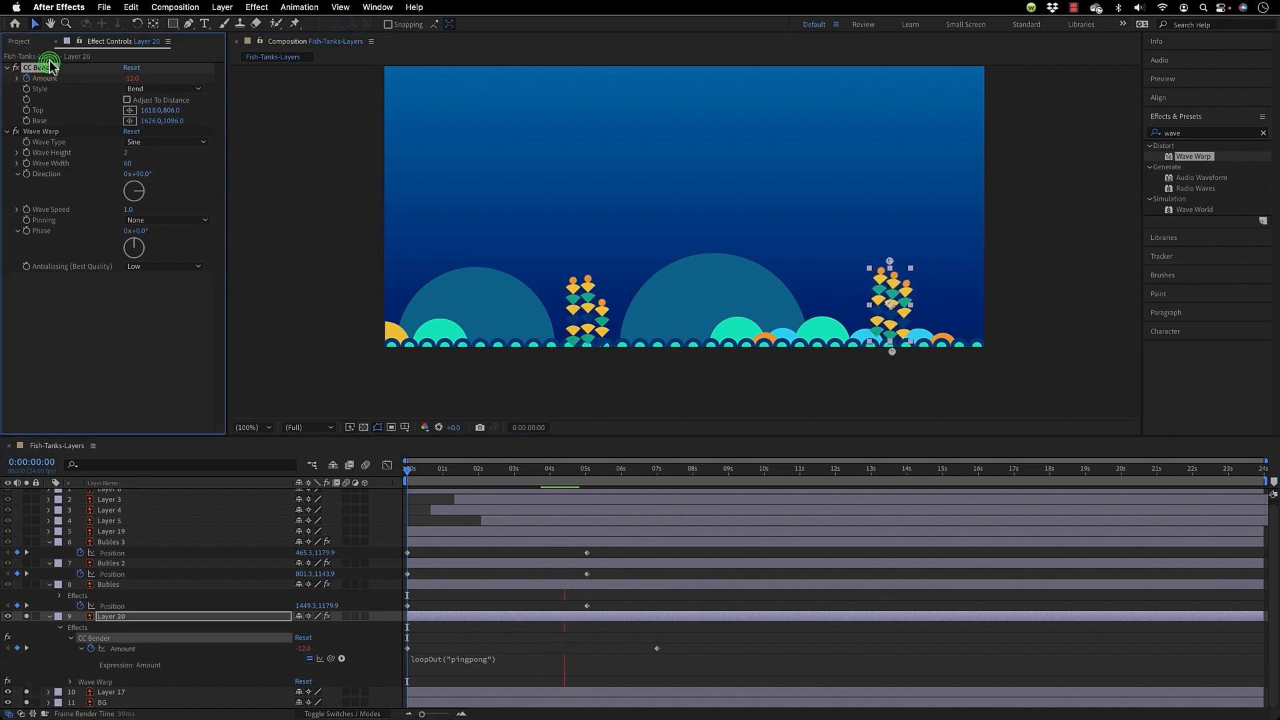
left_click(39, 131, "shift")
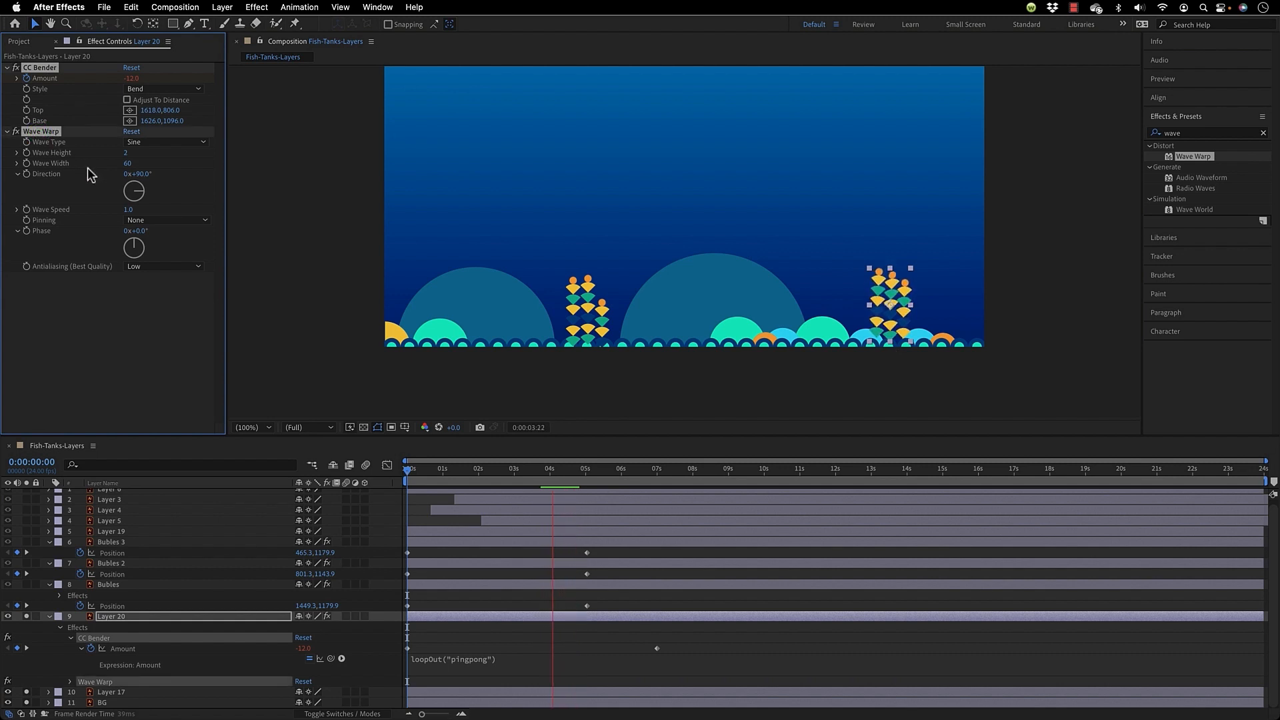
left_click(518, 466)
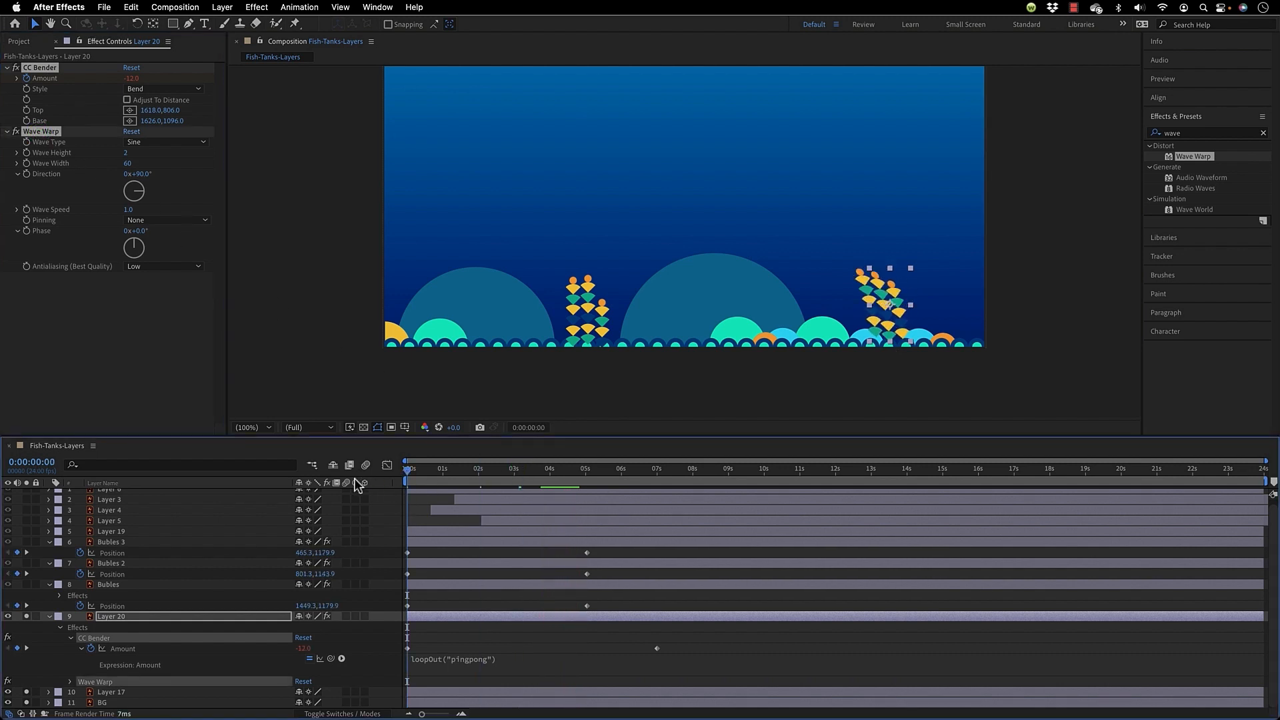
left_click(136, 694)
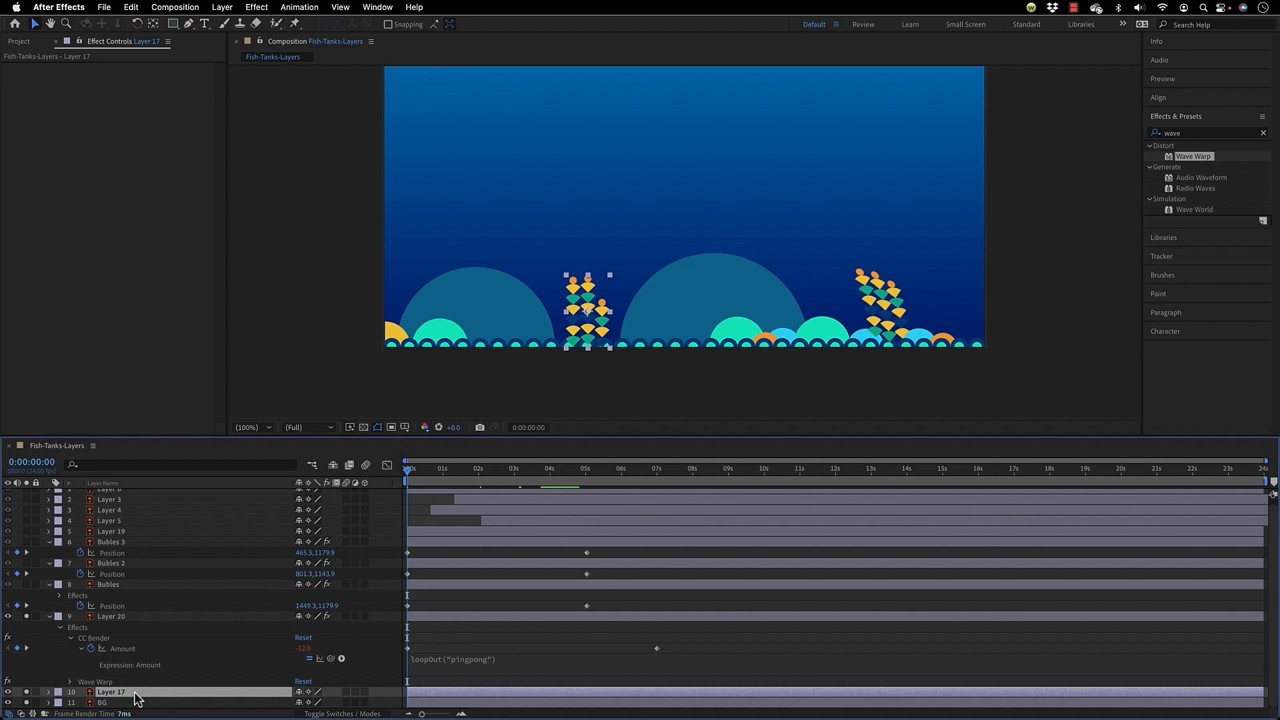
key("super+v")
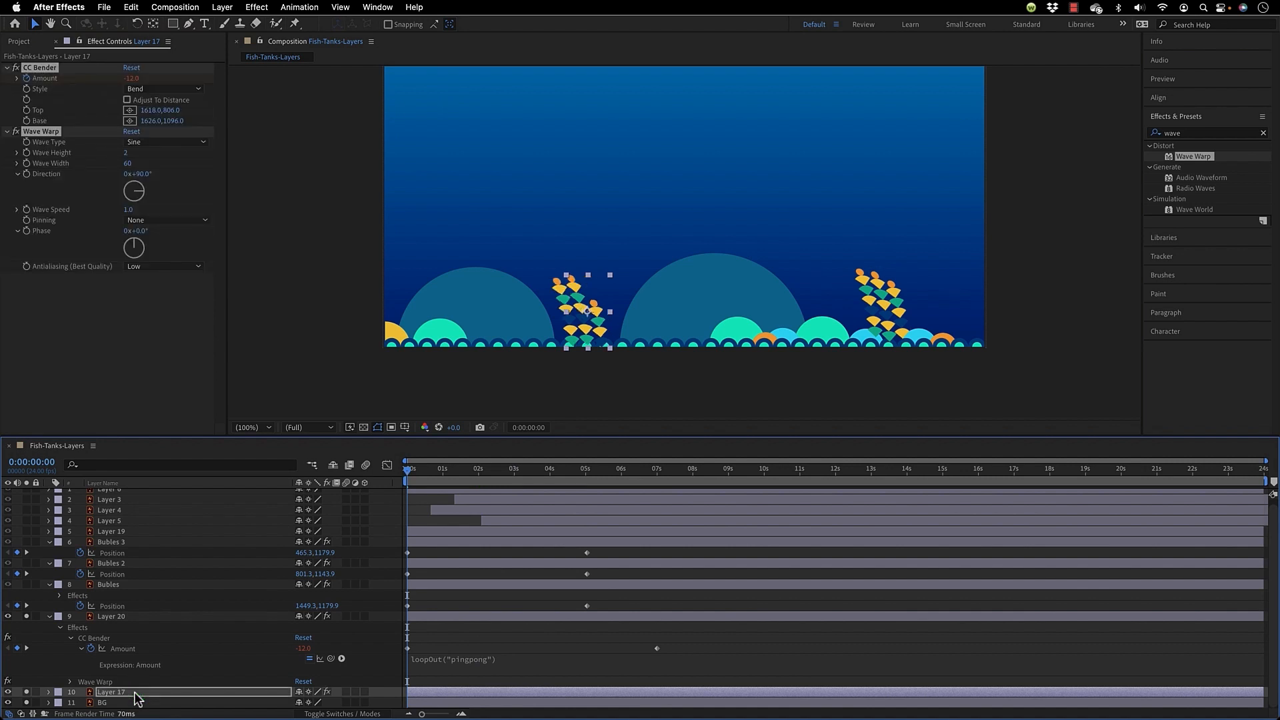
Reveal Layer 17's keyframes and set its CC Bender Amount to -16 at the 0-second mark.
left_click_drag(408, 470, 637, 496)
key("Home")
key("u")
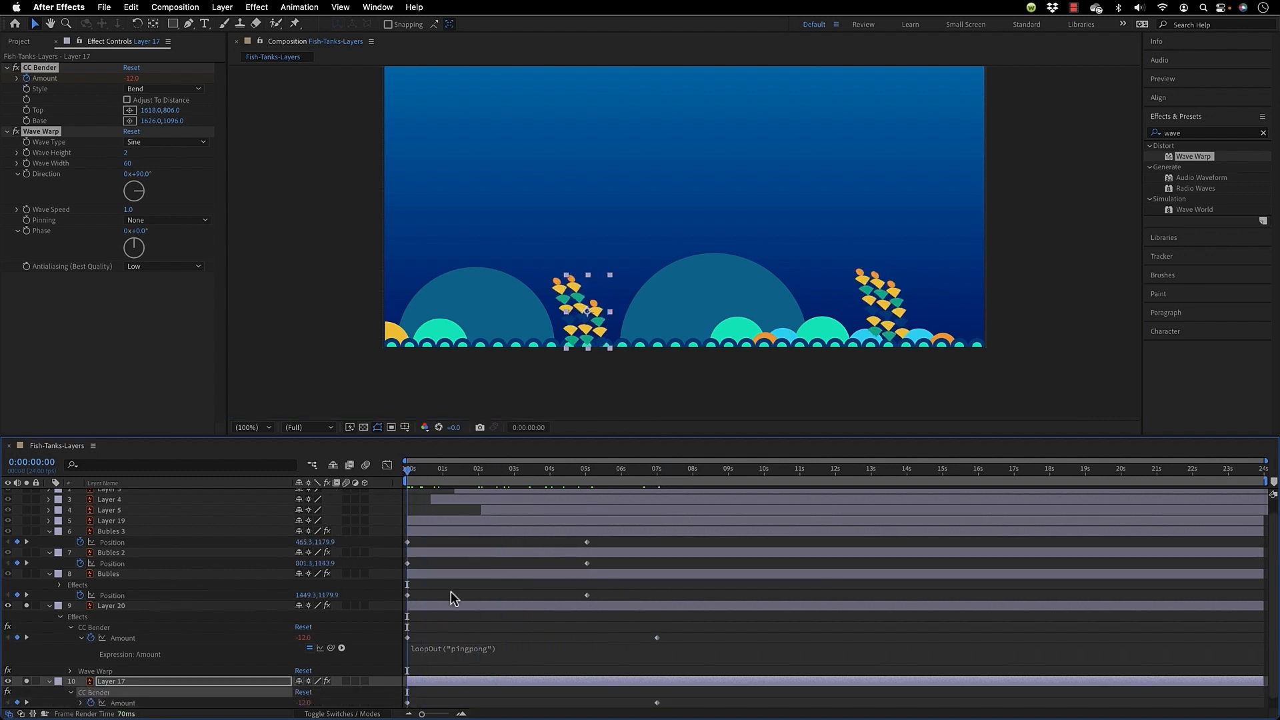
scroll(450, 591, "down", 1)
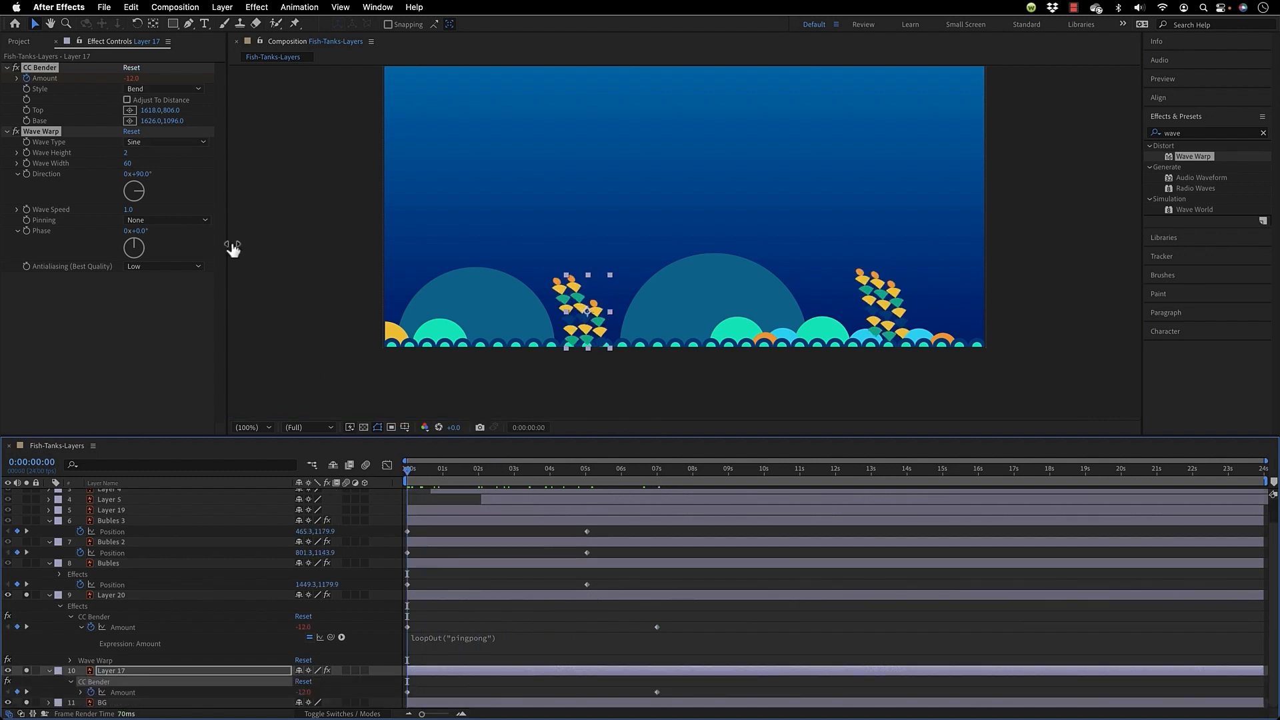
left_click(129, 79)
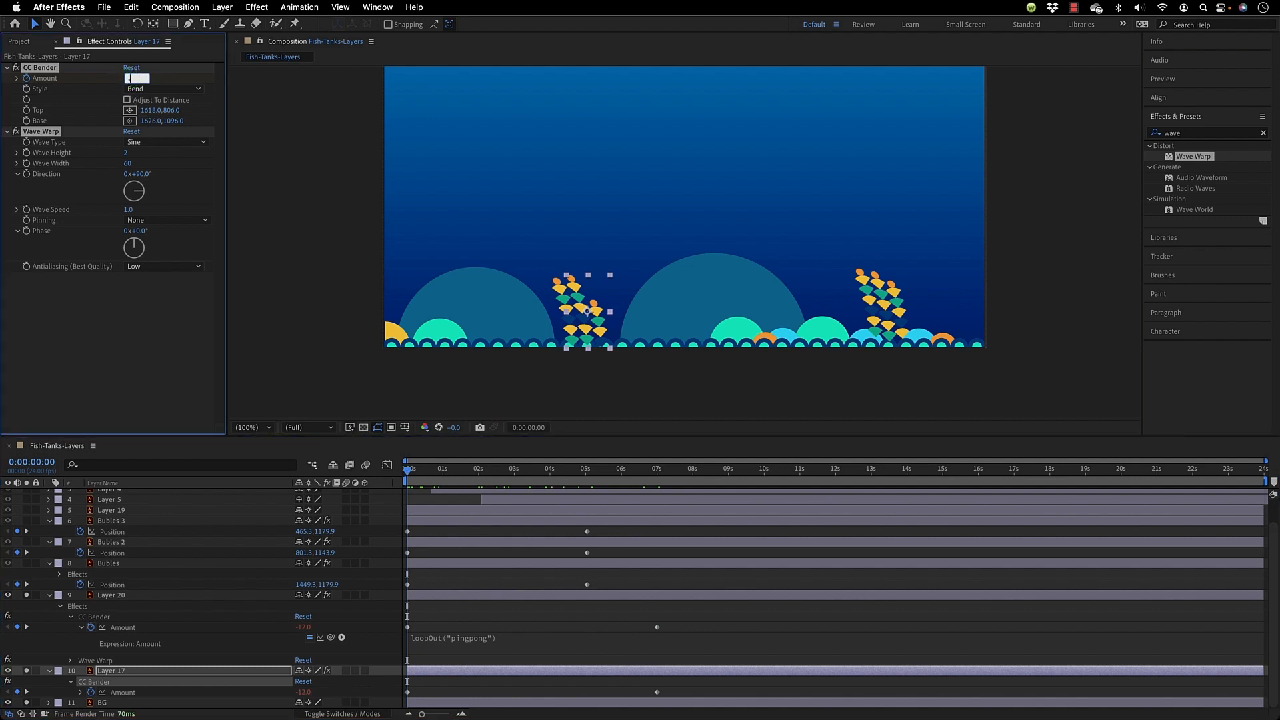
type("-16")
key("Return")
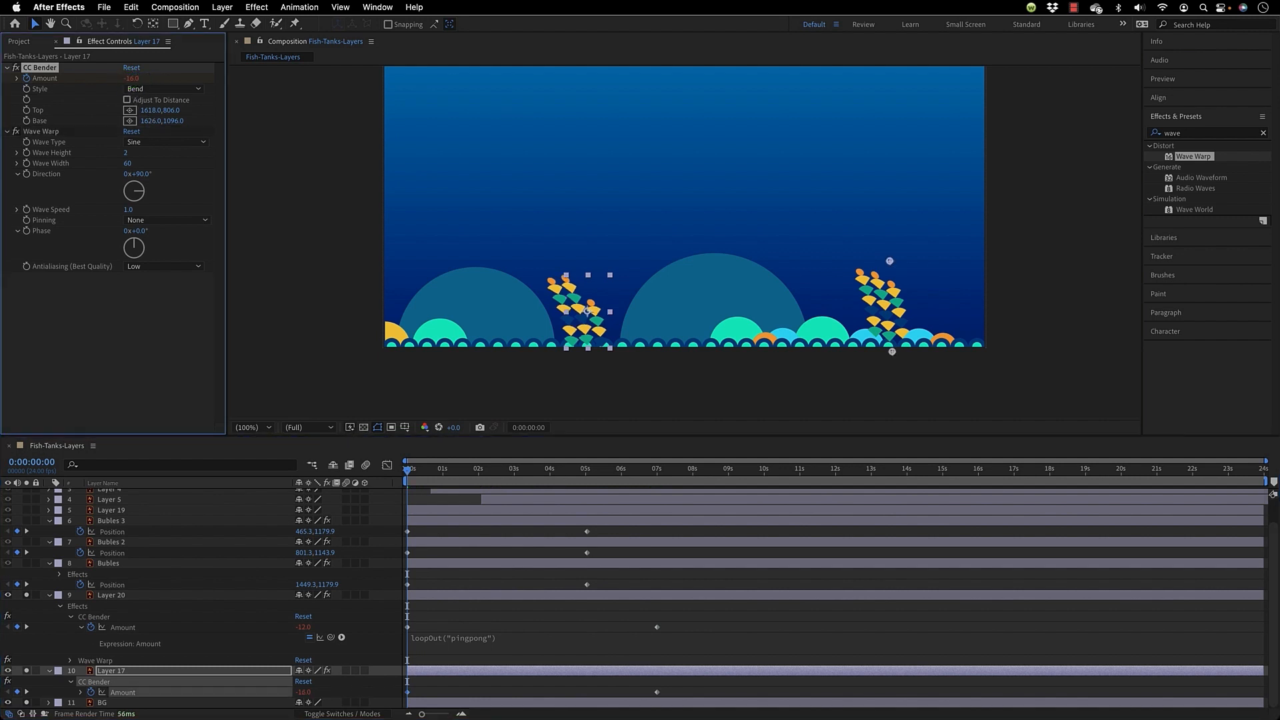
Set Layer 17's CC Bender Amount keyframe at the 7-second mark to 16.
left_click_drag(654, 470, 658, 474)
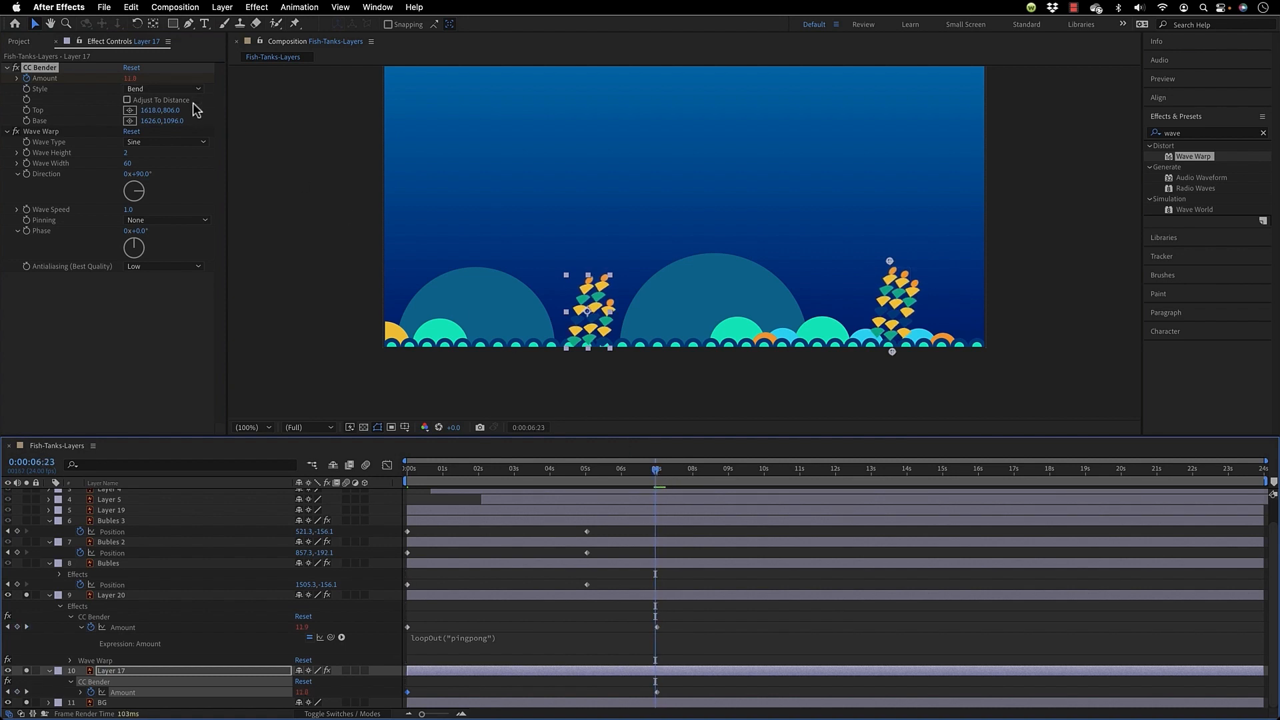
left_click(26, 693)
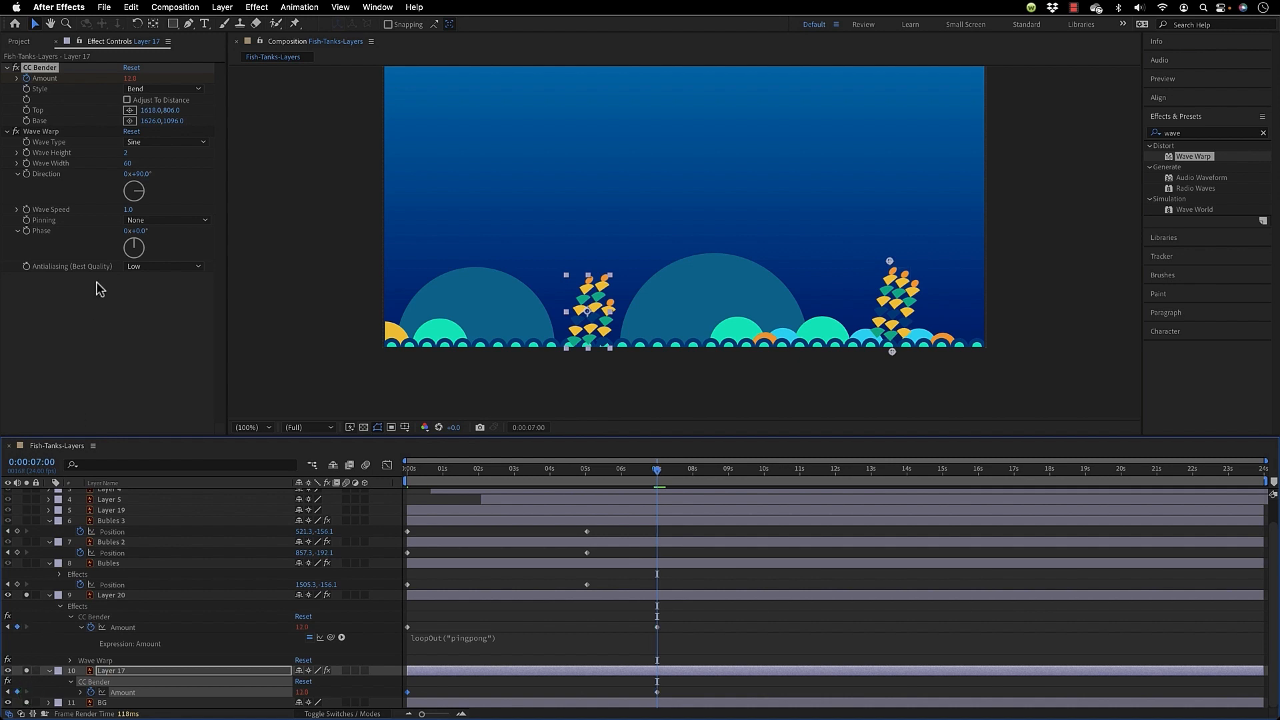
left_click(131, 78)
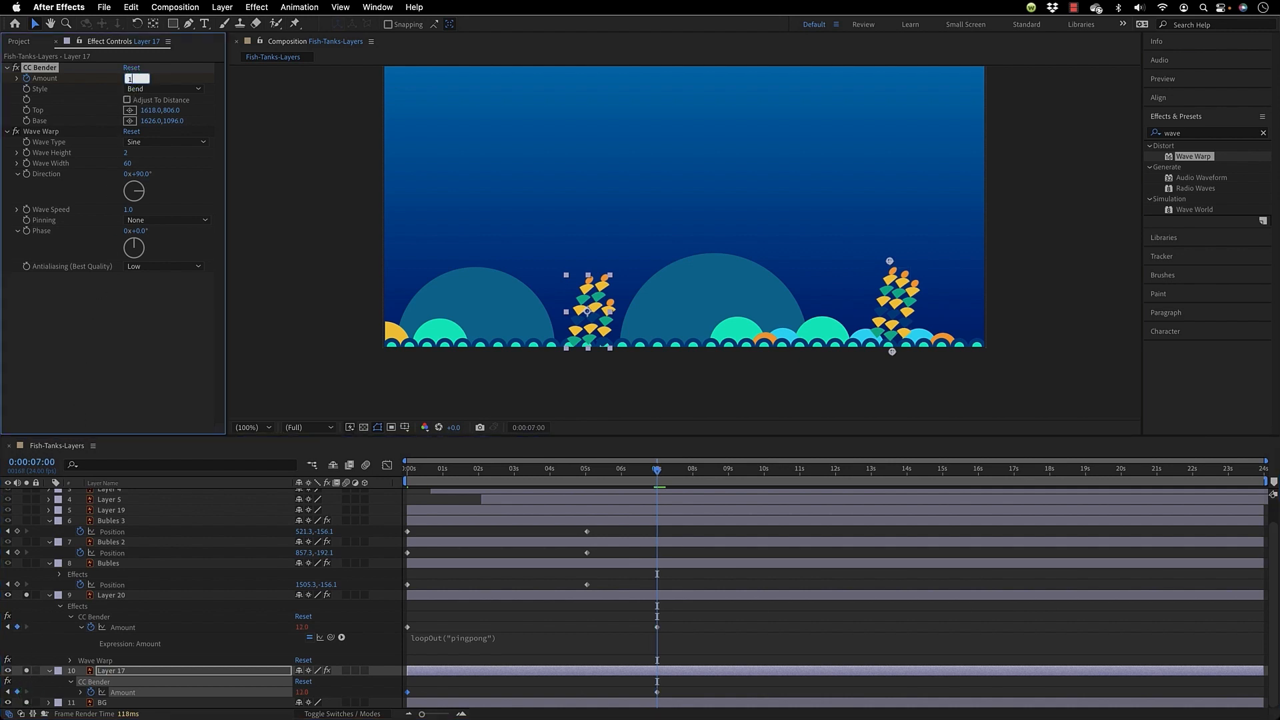
key("Return")
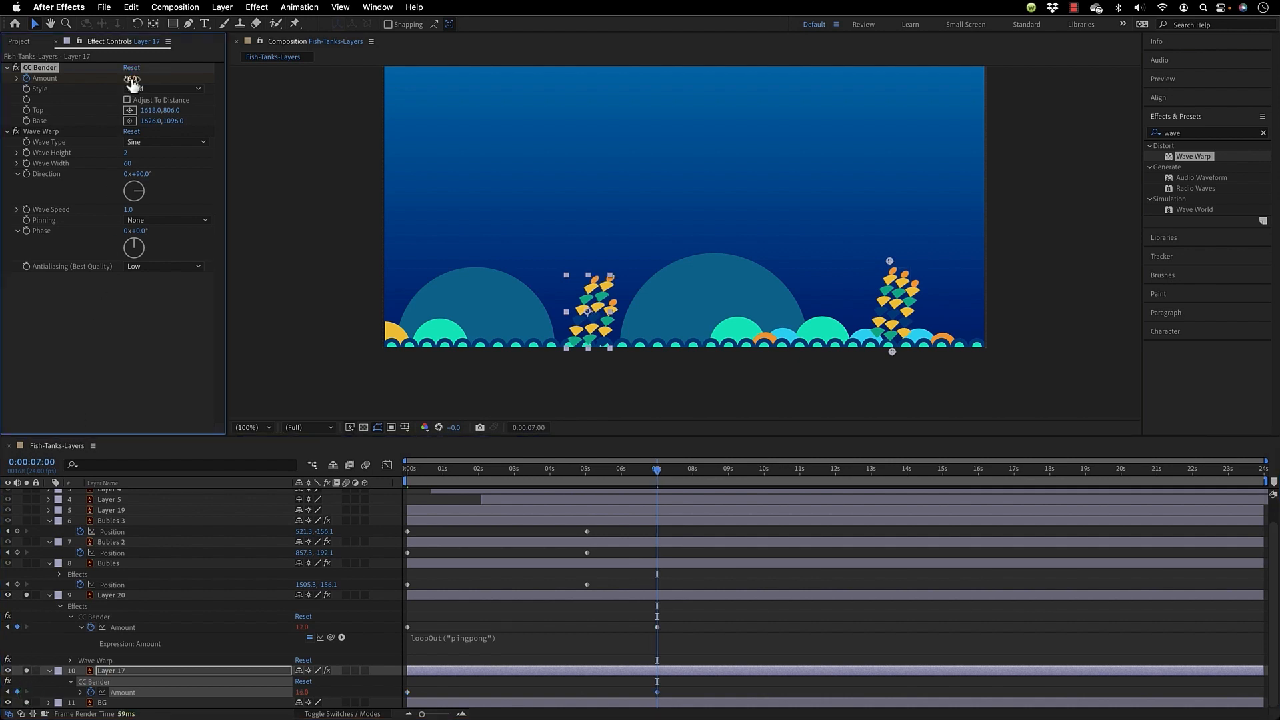
Preview both swaying seaweed layers together from the start of the timeline.
key("Home")
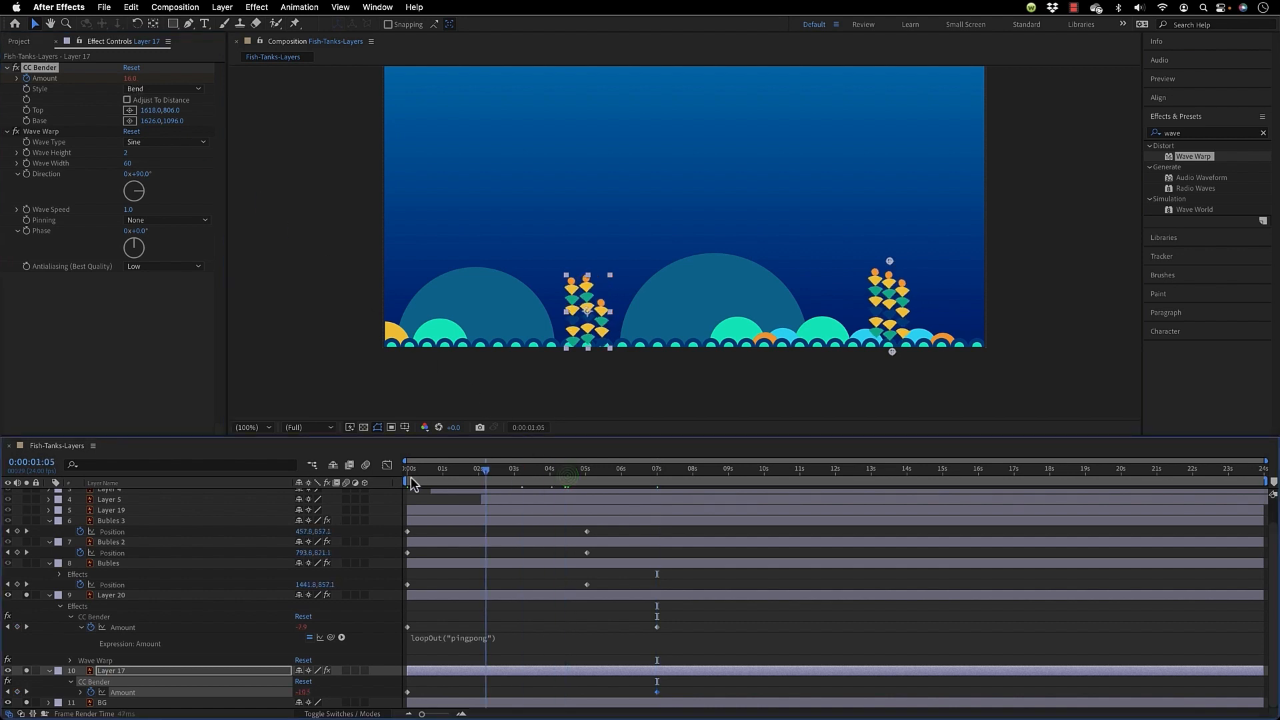
key("space")
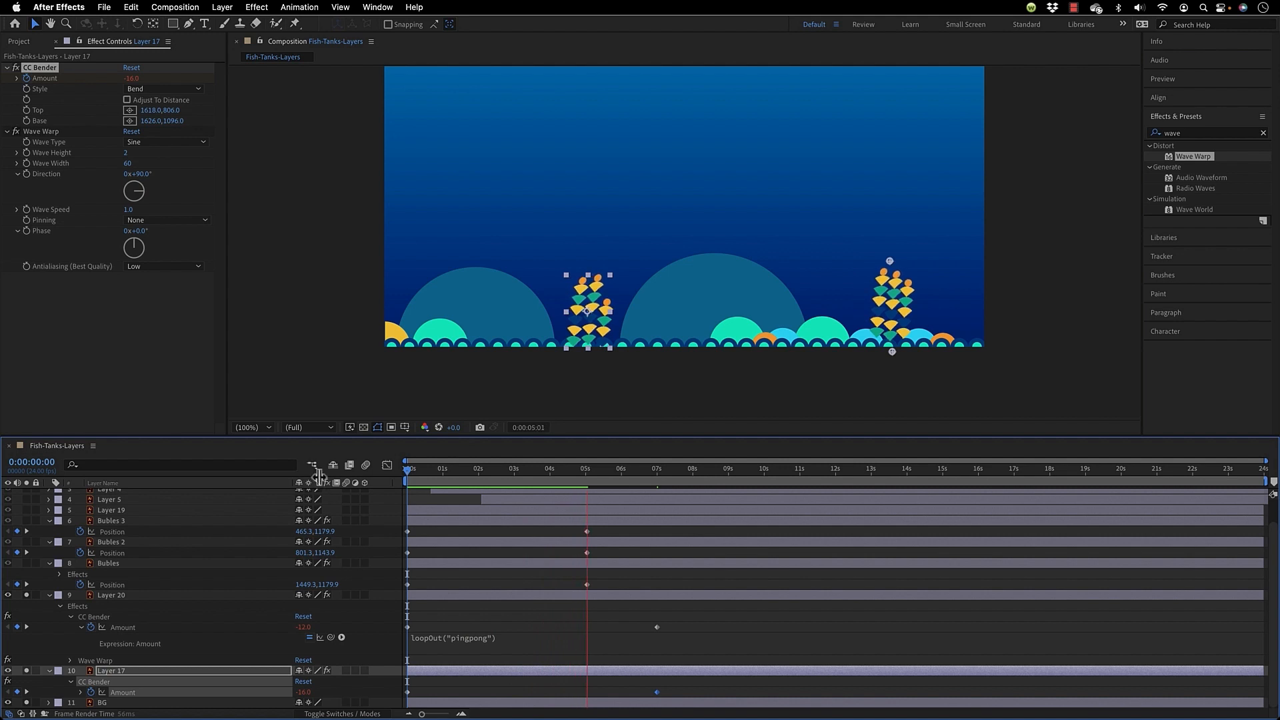
left_click(287, 357)
key("space")
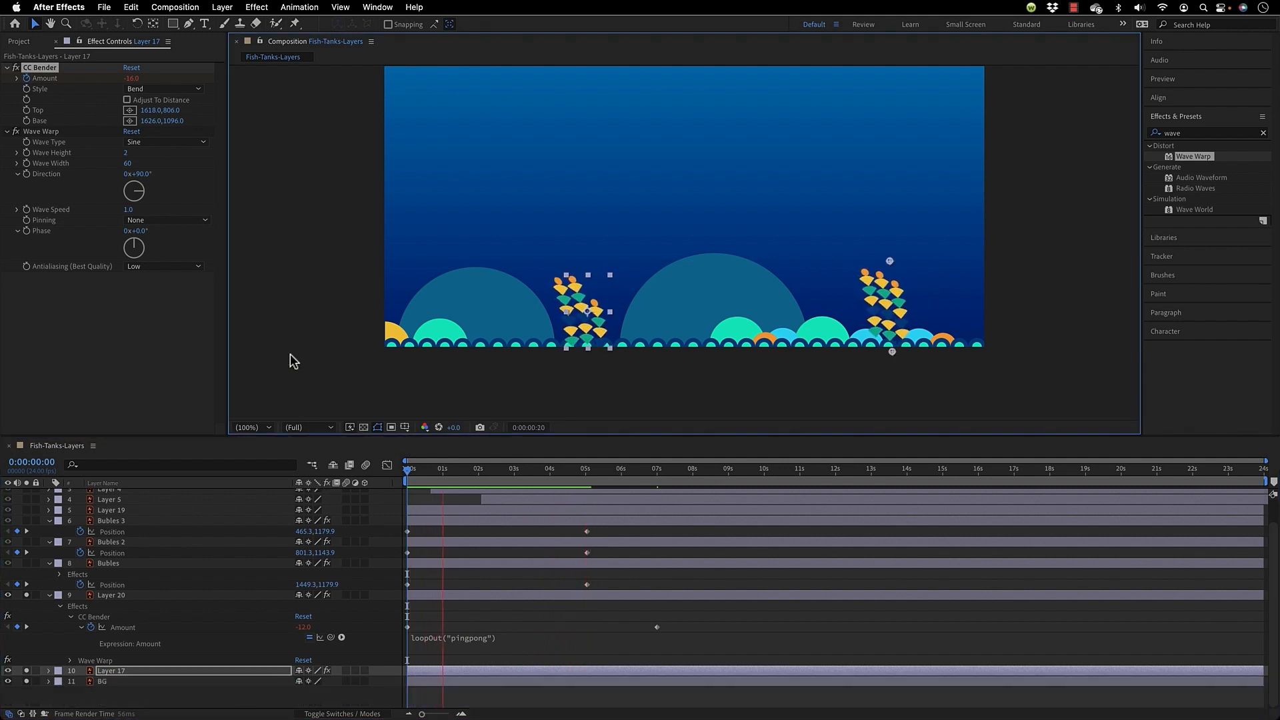
Deselect everything, collapse all revealed layer properties, and enlarge the composition view.
left_click(290, 357)
left_click(290, 353)
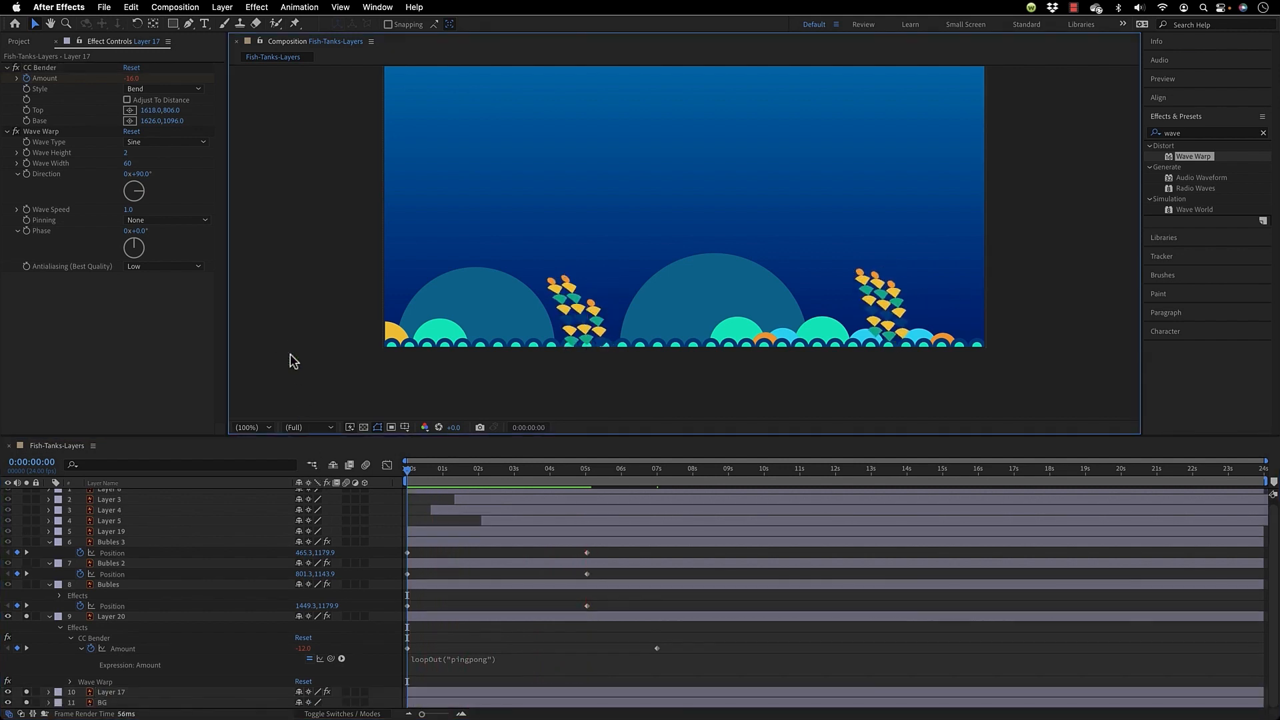
key("u")
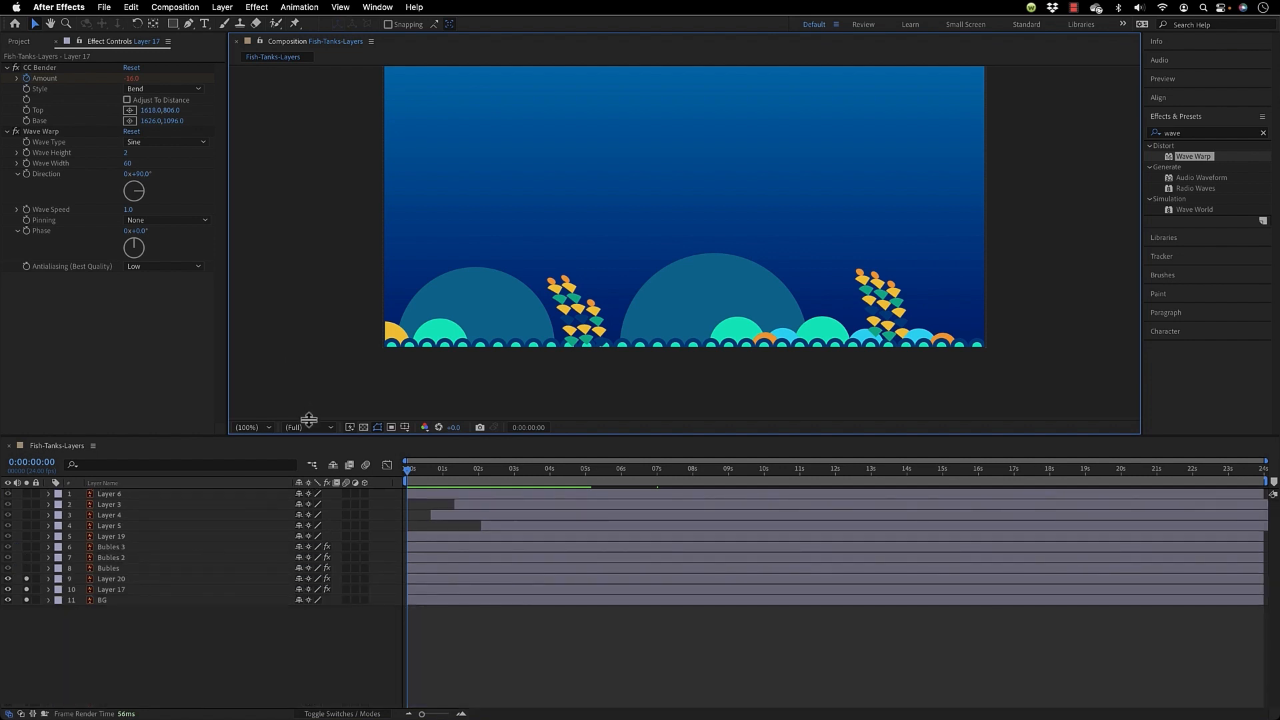
left_click_drag(309, 437, 308, 515)
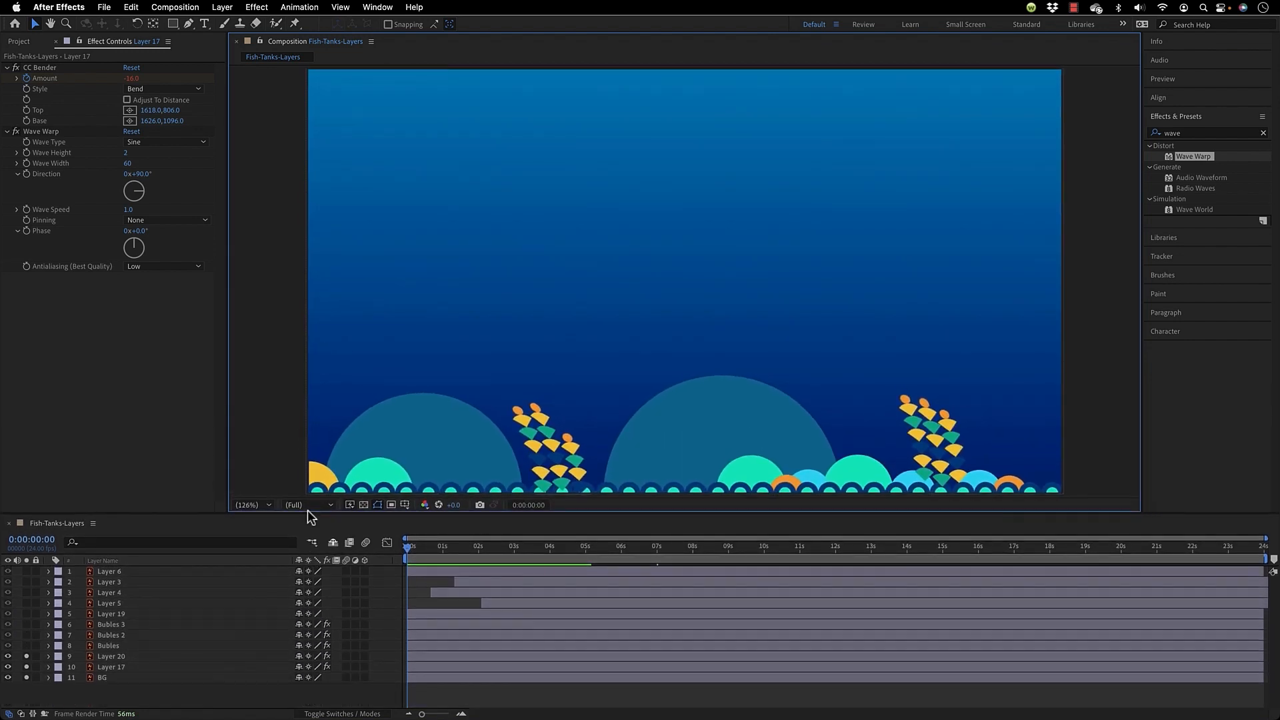
Turn off solo for all layers and play back the complete fish tank animation.
left_click(27, 660)
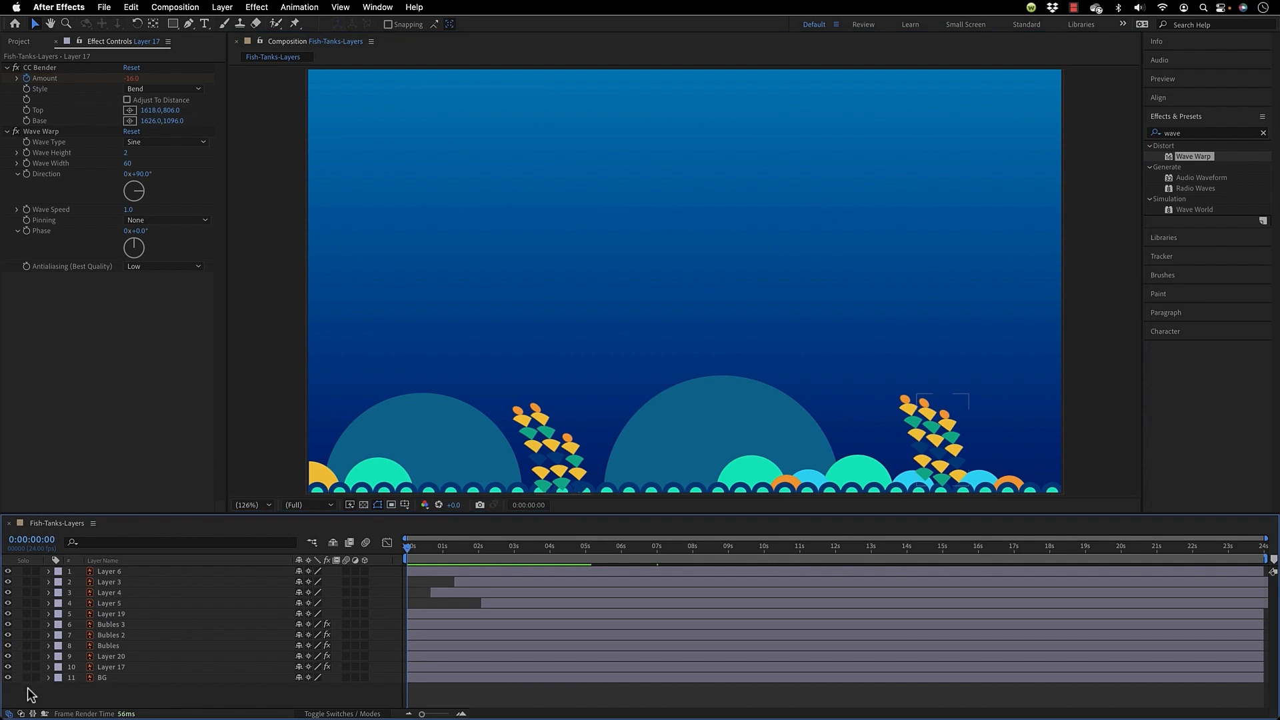
key("space")
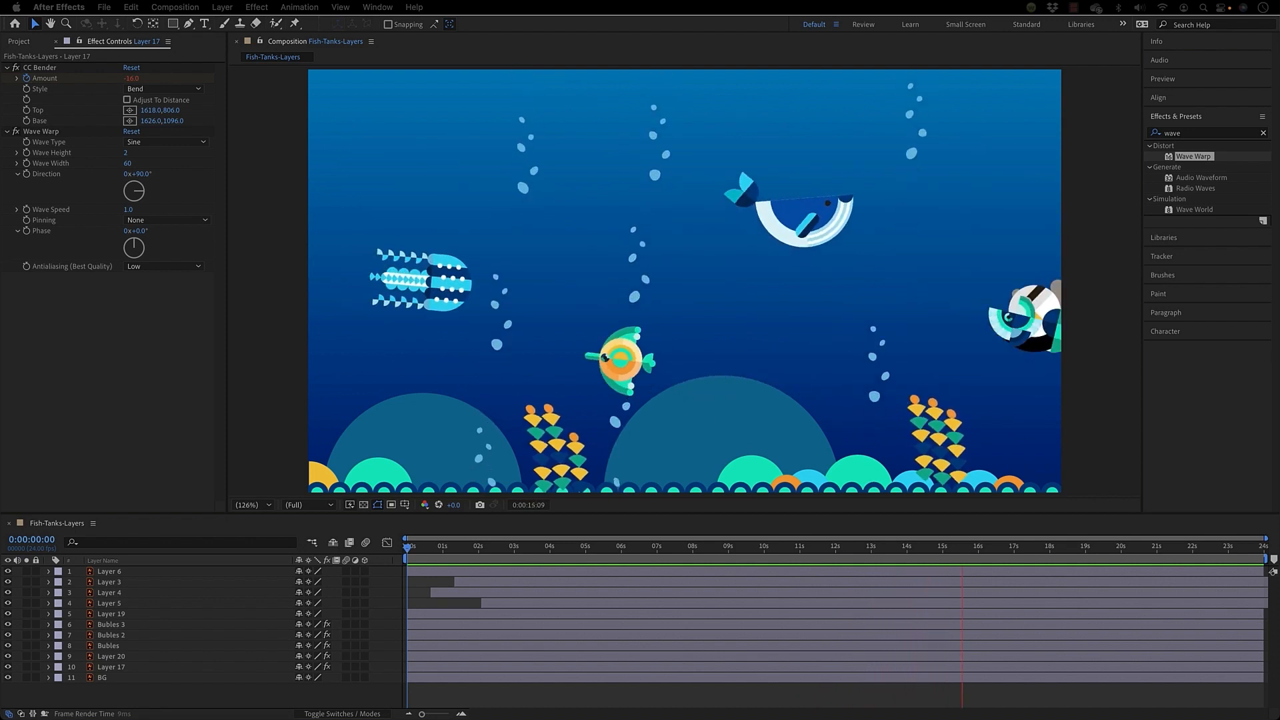
left_click(1214, 47)
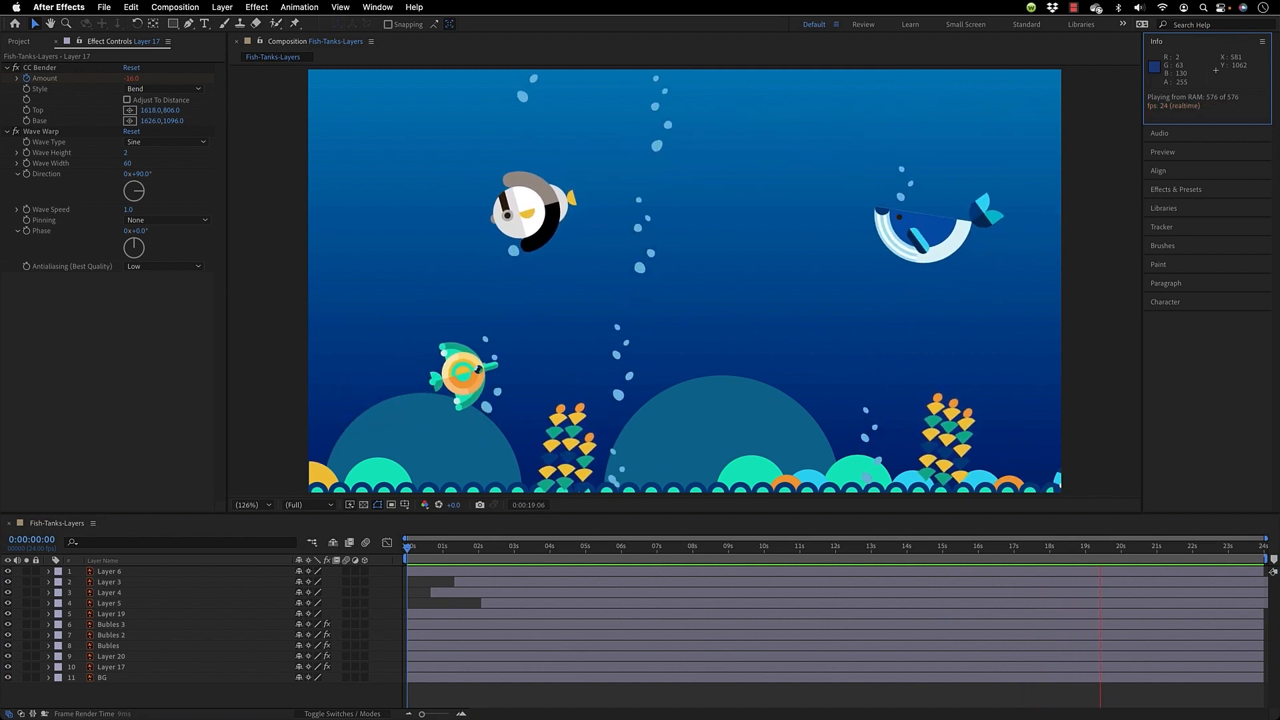